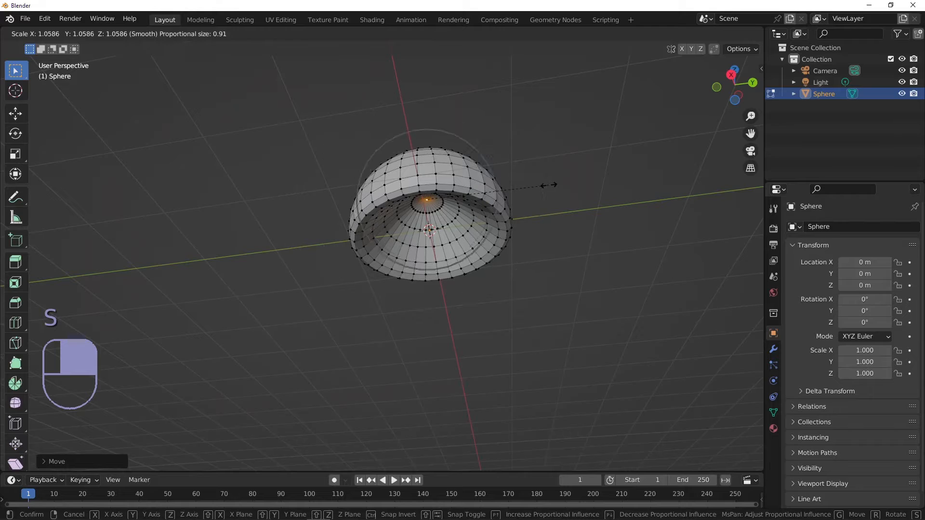
# Step: Scale the dome's inner top vertex about 1.82 times in X and Y only, with a proportional editing size of 1.00
pyautogui.scroll(-1, 636, 182)
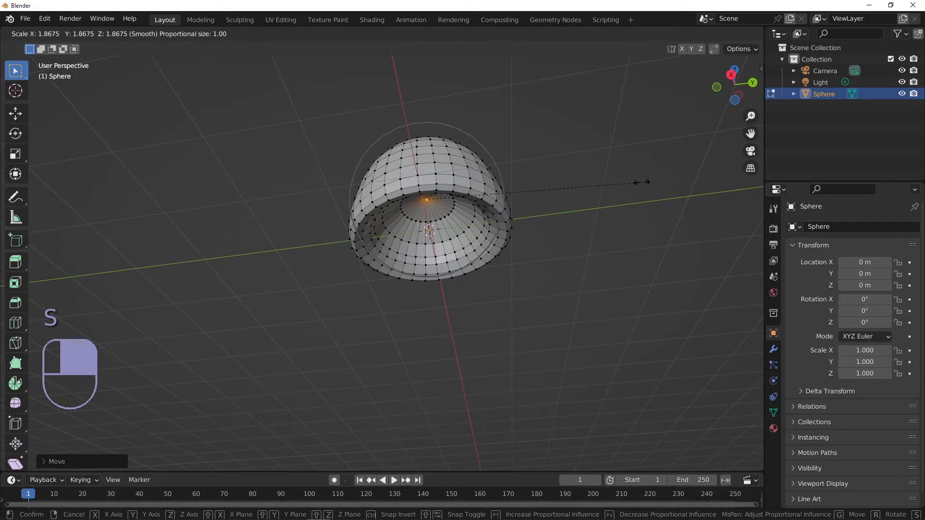
pyautogui.hotkey('shift', 'z')
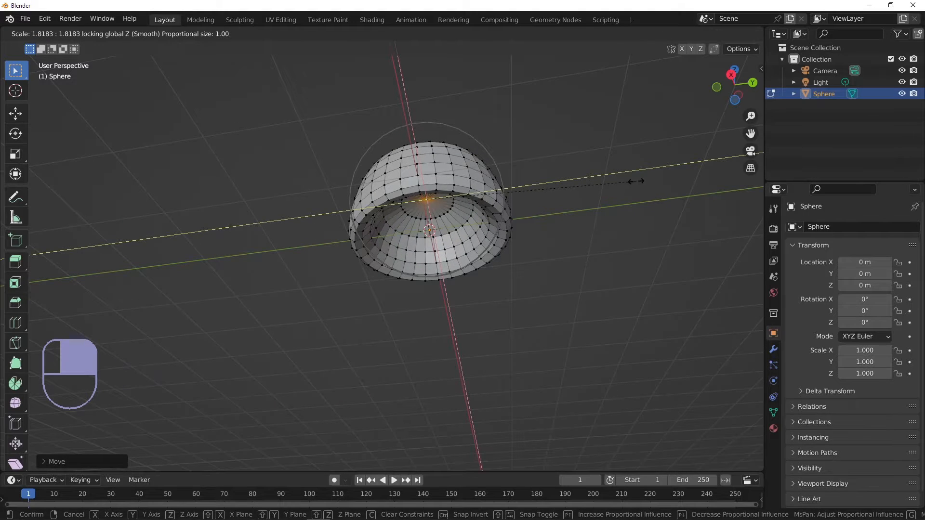
pyautogui.click(638, 179)
pyautogui.moveTo(393, 193); pyautogui.dragTo(402, 236, button='middle')
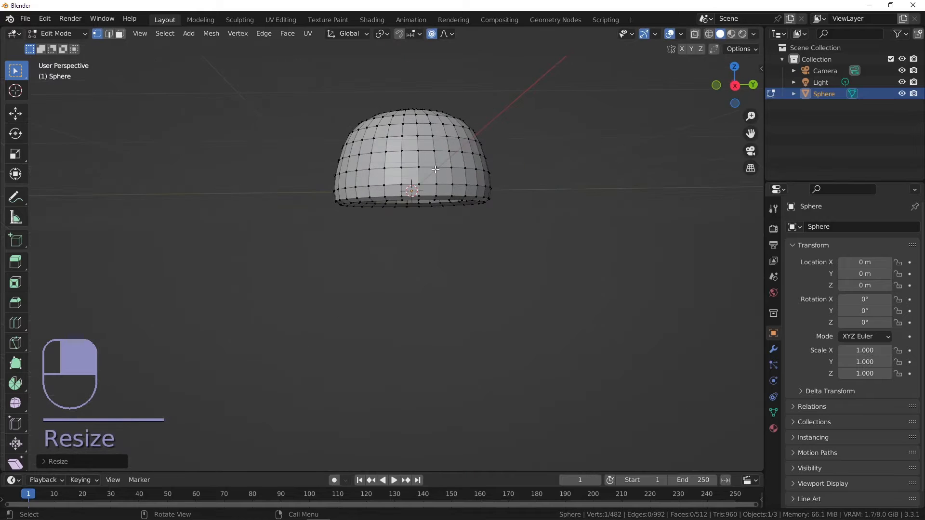
pyautogui.moveTo(418, 147); pyautogui.dragTo(424, 168, button='middle')
# Step: Enlarge an edge loop of the dome with proportional scaling and return to Object Mode
pyautogui.keyDown('alt'); pyautogui.click(533, 114); pyautogui.keyUp('alt')
pyautogui.press('s')
pyautogui.click(568, 113)
pyautogui.press('Tab')
pyautogui.moveTo(475, 154); pyautogui.dragTo(456, 157, button='middle')
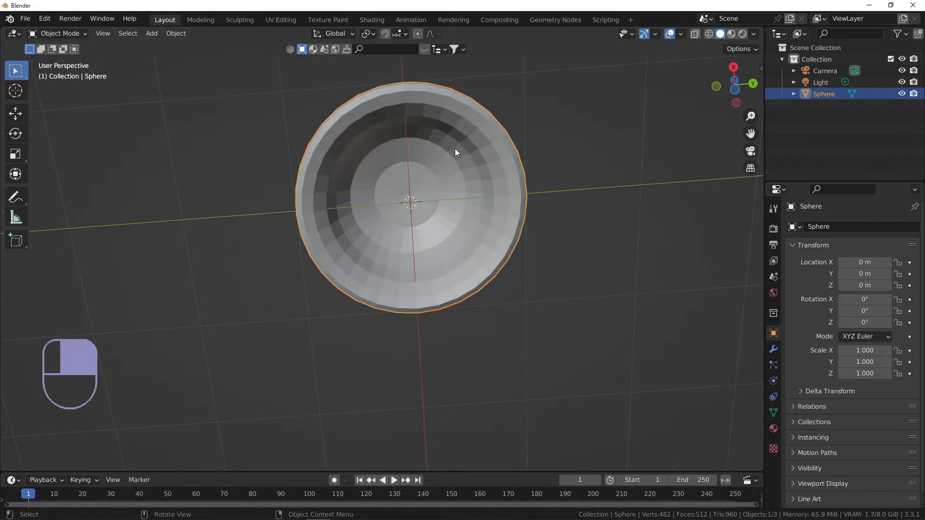
# Step: Switch the dome to Weight Paint mode with its hollow underside in view
pyautogui.keyDown('shift'); pyautogui.moveTo(511, 238); pyautogui.dragTo(423, 261, button='middle'); pyautogui.keyUp('shift')
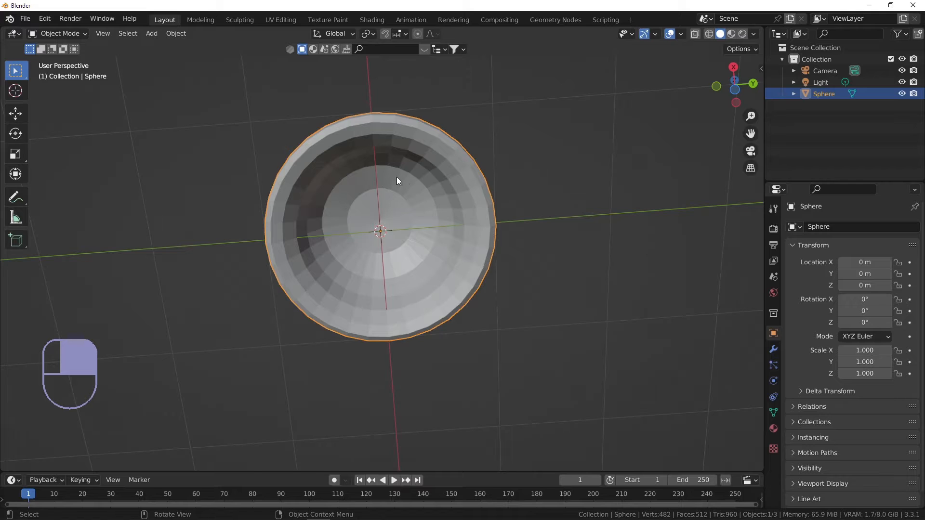
pyautogui.keyDown('shift'); pyautogui.moveTo(328, 191); pyautogui.dragTo(302, 172, button='middle'); pyautogui.keyUp('shift')
pyautogui.click(72, 33)
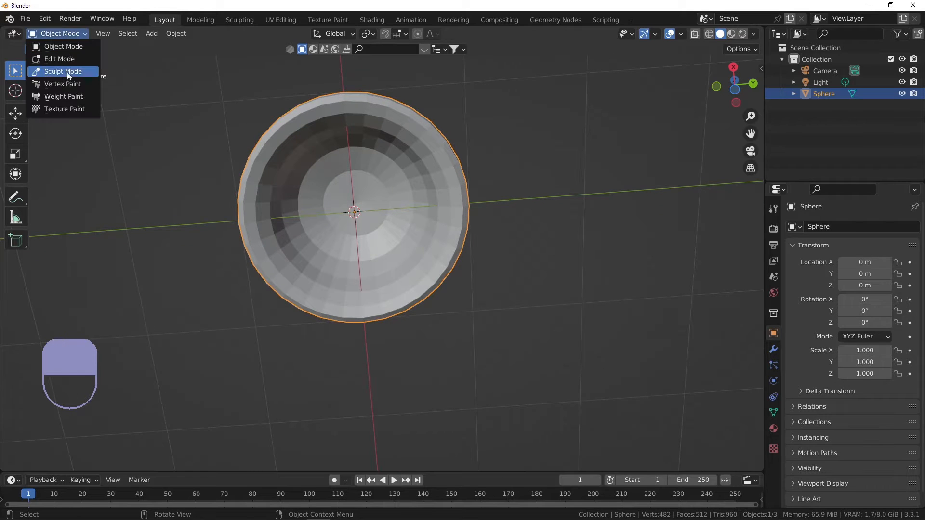
pyautogui.click(68, 97)
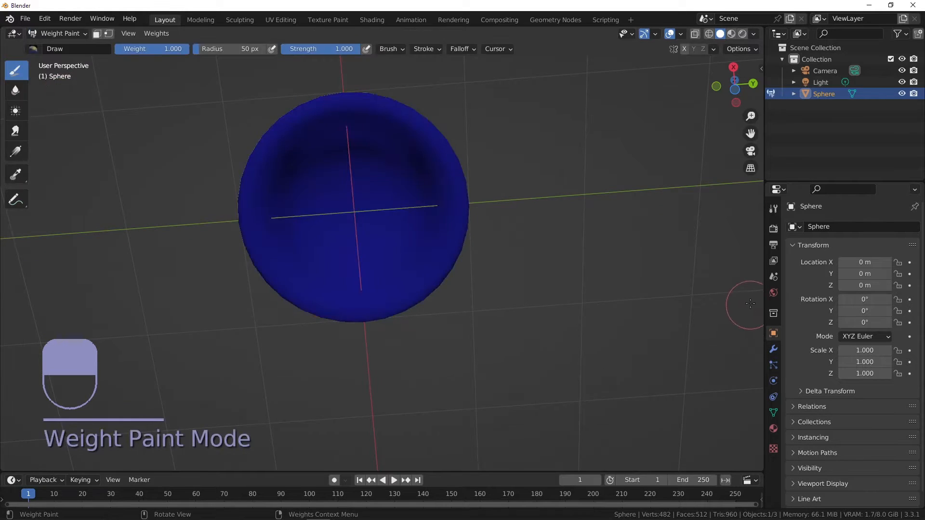
# Step: Add a vertex group to the dome and name it Tentacles
pyautogui.click(773, 413)
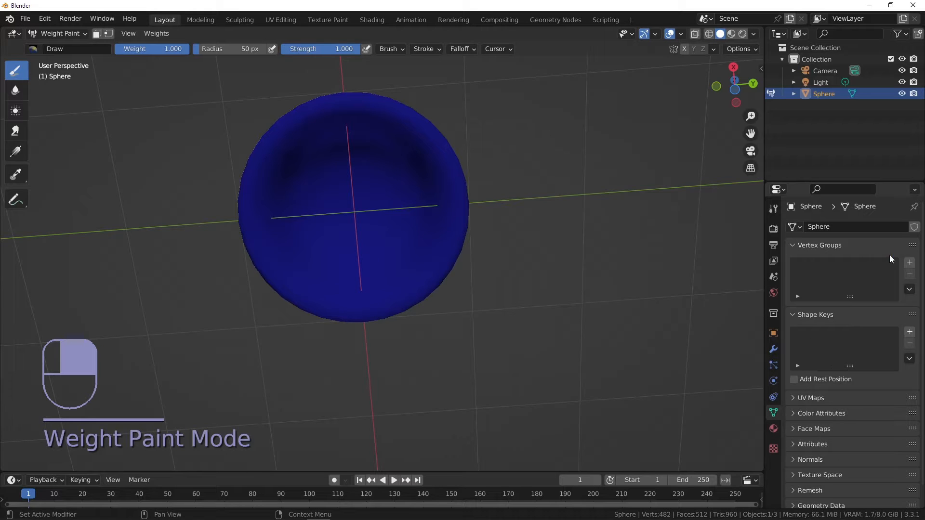
pyautogui.click(908, 265)
pyautogui.doubleClick(832, 266)
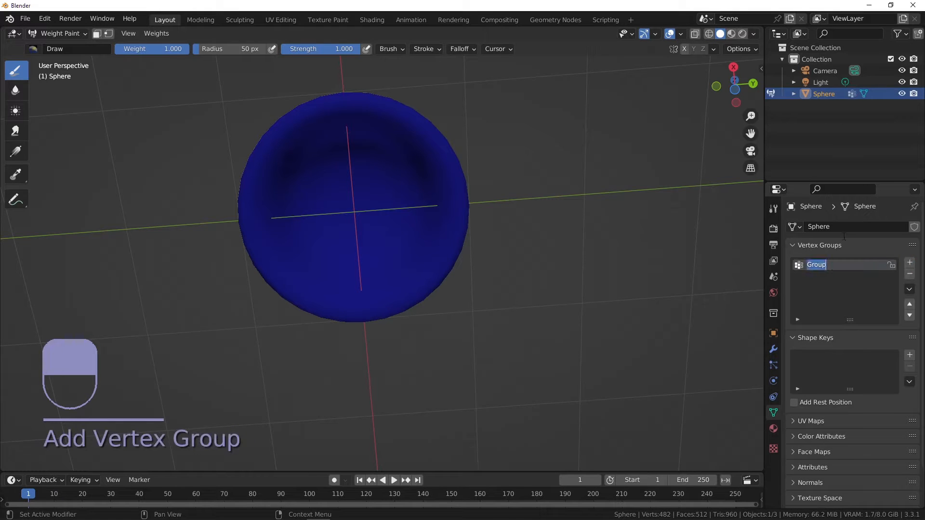
pyautogui.write('Tentac')
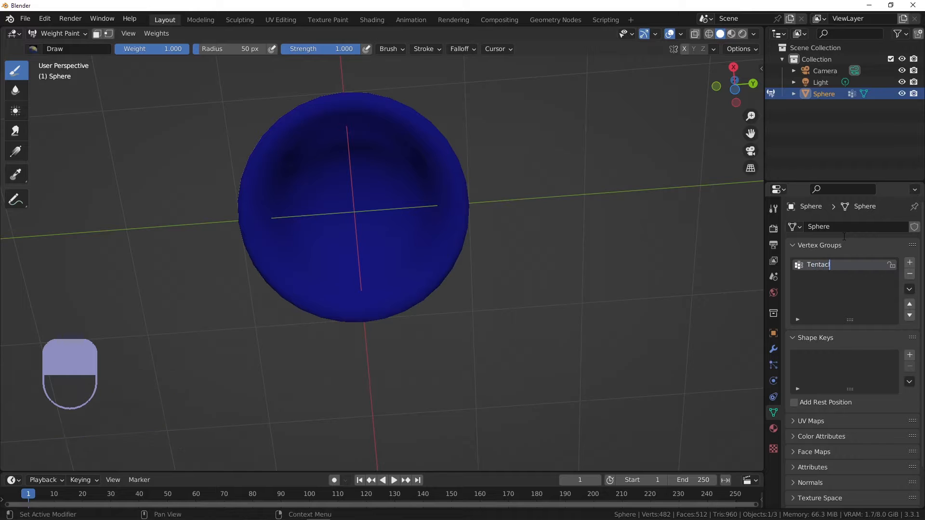
# Step: Paint weight 1.000 over the whole inner hollow of the dome with a 115 px brush radius, leaving the outer rim unpainted
pyautogui.write('f')
pyautogui.click(356, 177)
pyautogui.moveTo(319, 178)
pyautogui.keyDown('alt'); pyautogui.mouseDown(button='middle')
pyautogui.moveTo(355, 179)
pyautogui.moveTo(397, 236)
pyautogui.moveTo(372, 176)
pyautogui.mouseUp(button='middle'); pyautogui.keyUp('alt')
pyautogui.moveTo(371, 175)
pyautogui.mouseDown()
pyautogui.moveTo(314, 126)
pyautogui.moveTo(380, 284)
pyautogui.moveTo(373, 172)
pyautogui.moveTo(380, 200)
pyautogui.moveTo(345, 160)
pyautogui.mouseUp()
pyautogui.moveTo(320, 149); pyautogui.dragTo(307, 185, button='middle')
pyautogui.moveTo(308, 185)
pyautogui.keyDown('shift'); pyautogui.mouseDown(button='middle')
pyautogui.moveTo(306, 154)
pyautogui.moveTo(317, 200)
pyautogui.mouseUp(button='middle'); pyautogui.keyUp('shift')
pyautogui.moveTo(263, 198)
pyautogui.mouseDown()
pyautogui.moveTo(260, 215)
pyautogui.moveTo(370, 162)
pyautogui.moveTo(416, 171)
pyautogui.moveTo(416, 180)
pyautogui.mouseUp()
pyautogui.moveTo(544, 204); pyautogui.dragTo(472, 208, button='middle')
pyautogui.moveTo(383, 164); pyautogui.dragTo(478, 153)
pyautogui.moveTo(371, 152); pyautogui.dragTo(408, 137, button='middle')
pyautogui.moveTo(379, 136); pyautogui.dragTo(420, 116)
pyautogui.keyDown('shift'); pyautogui.moveTo(405, 135); pyautogui.dragTo(371, 212, button='middle'); pyautogui.keyUp('shift')
pyautogui.moveTo(407, 202); pyautogui.dragTo(470, 217)
pyautogui.moveTo(376, 205); pyautogui.dragTo(427, 195, button='middle')
pyautogui.moveTo(432, 196)
pyautogui.mouseDown()
pyautogui.moveTo(456, 179)
pyautogui.moveTo(551, 202)
pyautogui.mouseUp()
pyautogui.moveTo(530, 191); pyautogui.dragTo(565, 192, button='middle')
pyautogui.moveTo(516, 189); pyautogui.dragTo(586, 208)
pyautogui.moveTo(588, 207); pyautogui.dragTo(635, 211, button='middle')
pyautogui.moveTo(640, 215)
pyautogui.mouseDown()
pyautogui.moveTo(626, 272)
pyautogui.moveTo(591, 207)
pyautogui.moveTo(563, 207)
pyautogui.mouseUp()
pyautogui.keyDown('shift'); pyautogui.moveTo(566, 207); pyautogui.dragTo(376, 212, button='middle'); pyautogui.keyUp('shift')
pyautogui.moveTo(385, 217)
pyautogui.mouseDown(button='middle')
pyautogui.moveTo(327, 180)
pyautogui.moveTo(267, 206)
pyautogui.mouseUp(button='middle')
pyautogui.scroll(3, 212, 195)
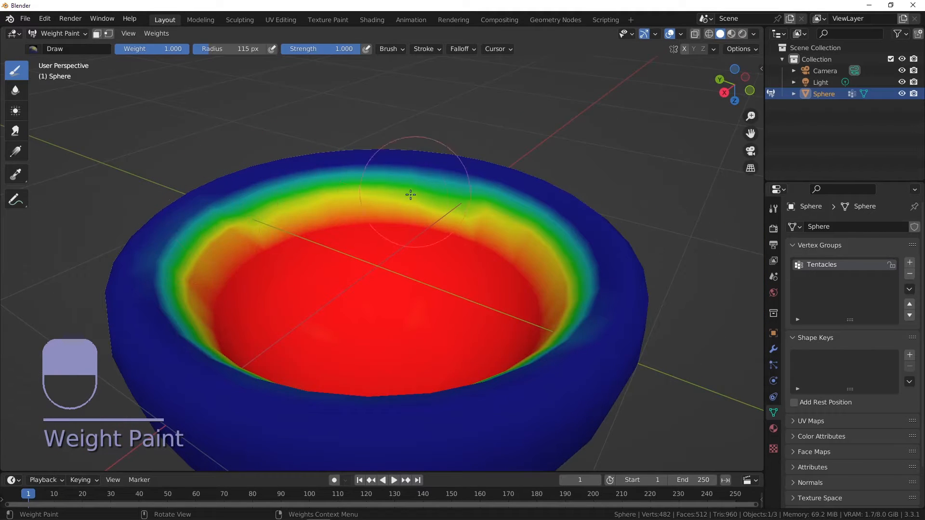
# Step: Return the dome to Object Mode and apply Shade Smooth to it
pyautogui.click(70, 36)
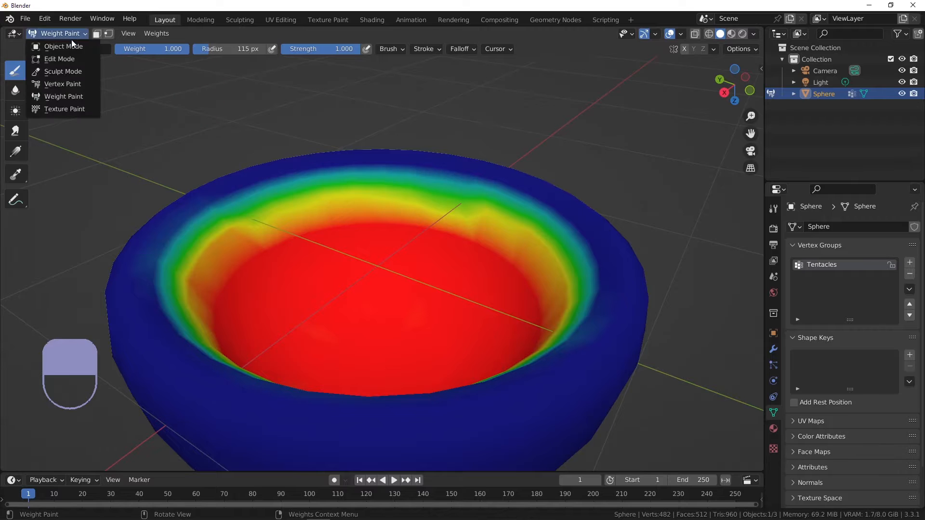
pyautogui.click(74, 46)
pyautogui.scroll(-4, 298, 138)
pyautogui.moveTo(298, 138); pyautogui.dragTo(320, 120, button='middle')
pyautogui.rightClick(318, 108)
pyautogui.click(347, 103)
# Step: Split the viewport into two side-by-side areas, turn the second into a Geometry Node Editor and shrink its sidebar
pyautogui.moveTo(761, 31); pyautogui.dragTo(414, 95)
pyautogui.click(421, 34)
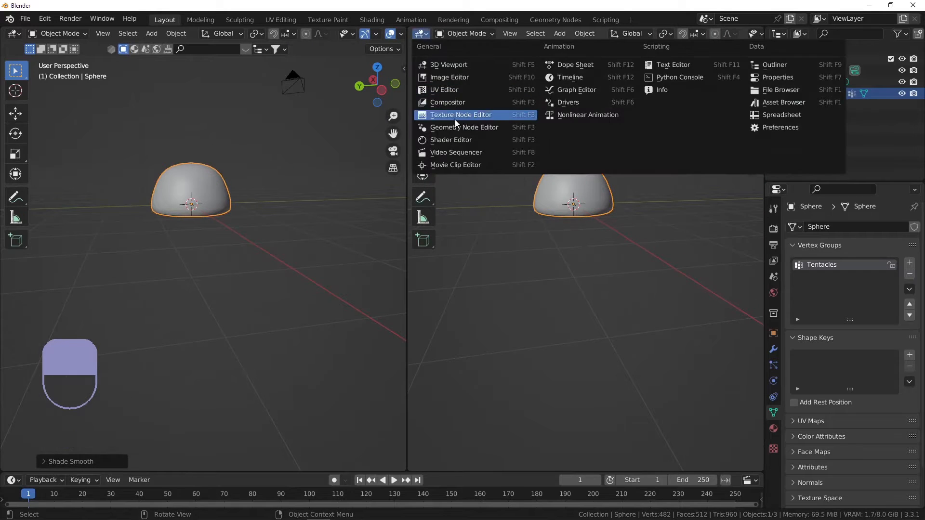
pyautogui.click(456, 127)
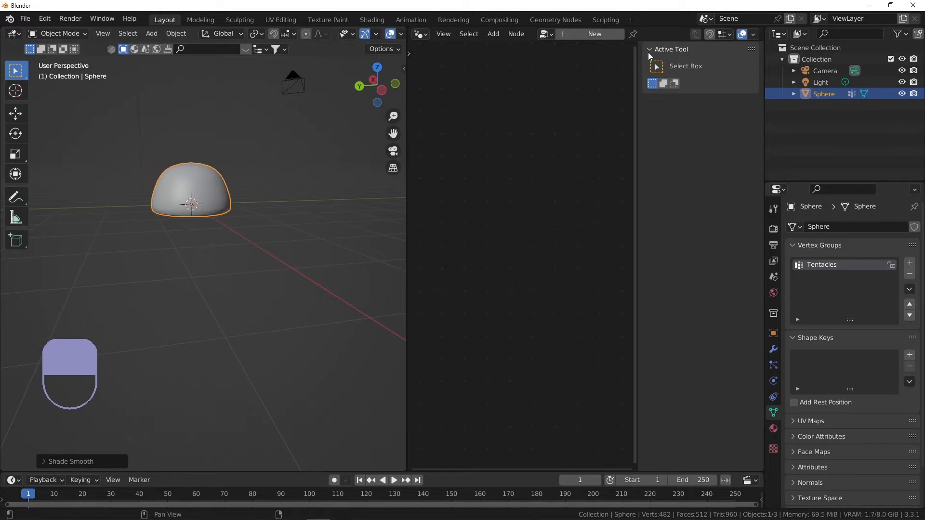
pyautogui.moveTo(637, 56); pyautogui.dragTo(748, 50)
# Step: Create a new geometry node tree for the dome and insert a Join Geometry node between Group Input and Group Output
pyautogui.click(611, 34)
pyautogui.press('Home')
pyautogui.hotkey('shift', 'a')
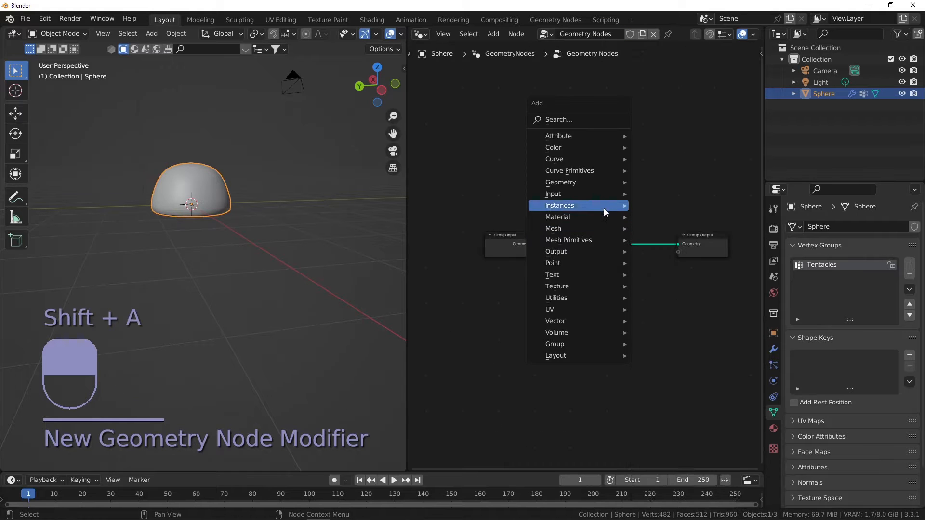
pyautogui.click(588, 120)
pyautogui.write('join ge')
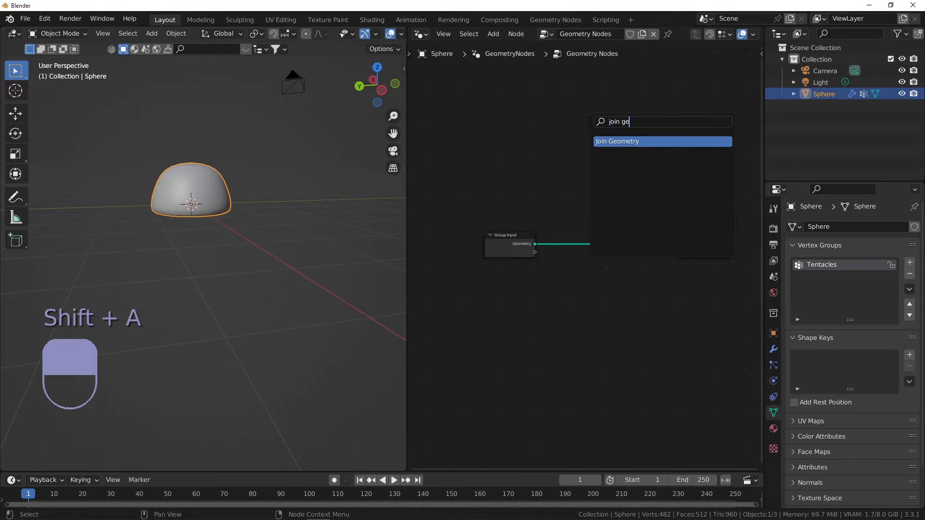
pyautogui.press('Return')
pyautogui.click(601, 237)
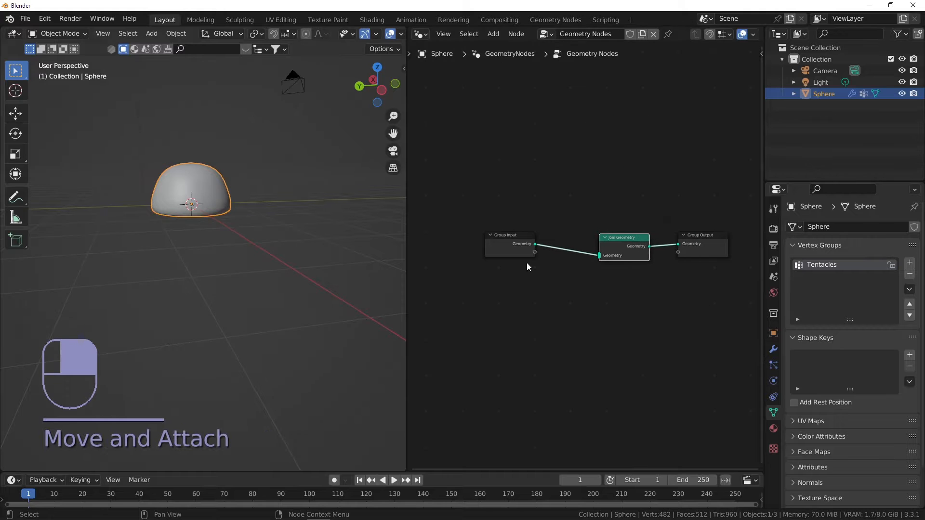
# Step: Add a Distribute Points on Faces node below the link into Join Geometry and move Group Input away to make room
pyautogui.scroll(3, 200, 192)
pyautogui.keyDown('shift'); pyautogui.moveTo(200, 192); pyautogui.dragTo(229, 213, button='middle'); pyautogui.keyUp('shift')
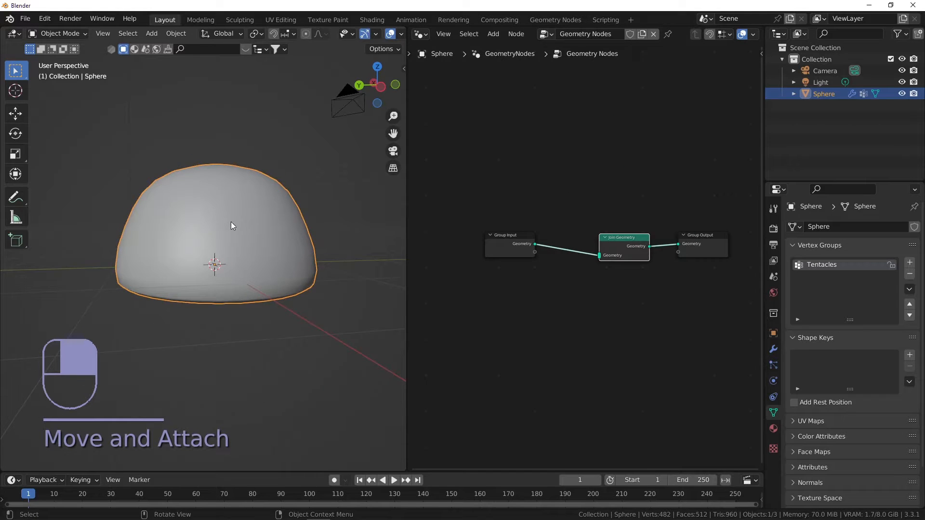
pyautogui.scroll(2, 597, 224)
pyautogui.hotkey('shift', 'a')
pyautogui.click(636, 219)
pyautogui.write('dist')
pyautogui.press('Down')
pyautogui.press('Return')
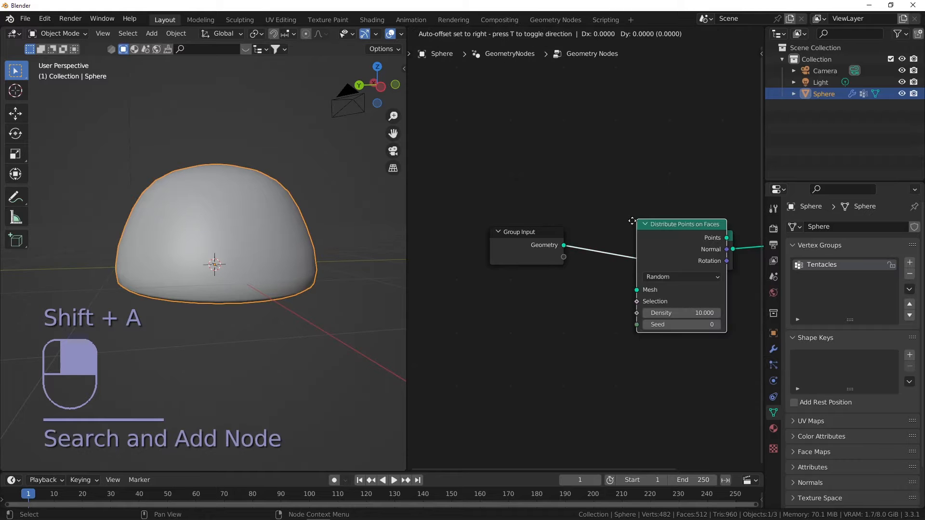
pyautogui.click(570, 291)
pyautogui.moveTo(532, 236); pyautogui.dragTo(459, 228)
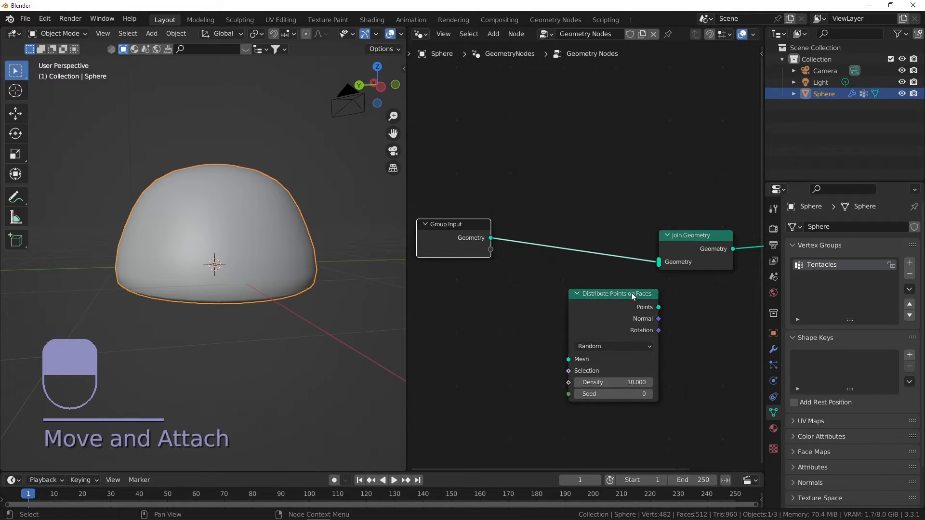
pyautogui.moveTo(634, 307); pyautogui.dragTo(602, 307)
pyautogui.moveTo(601, 307); pyautogui.dragTo(610, 265, button='middle')
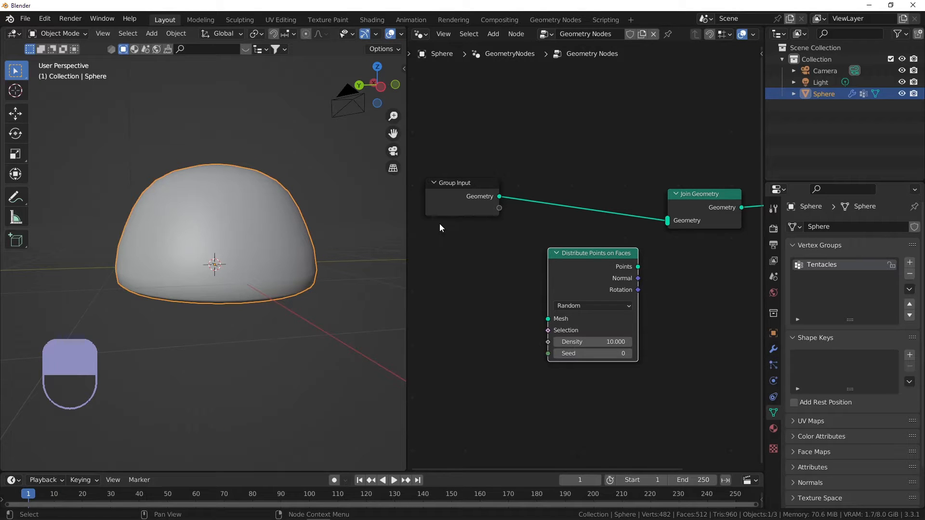
# Step: Link the distributed Points into Join Geometry and the Group Input geometry into the Mesh input of Distribute Points on Faces
pyautogui.moveTo(638, 267); pyautogui.dragTo(667, 223)
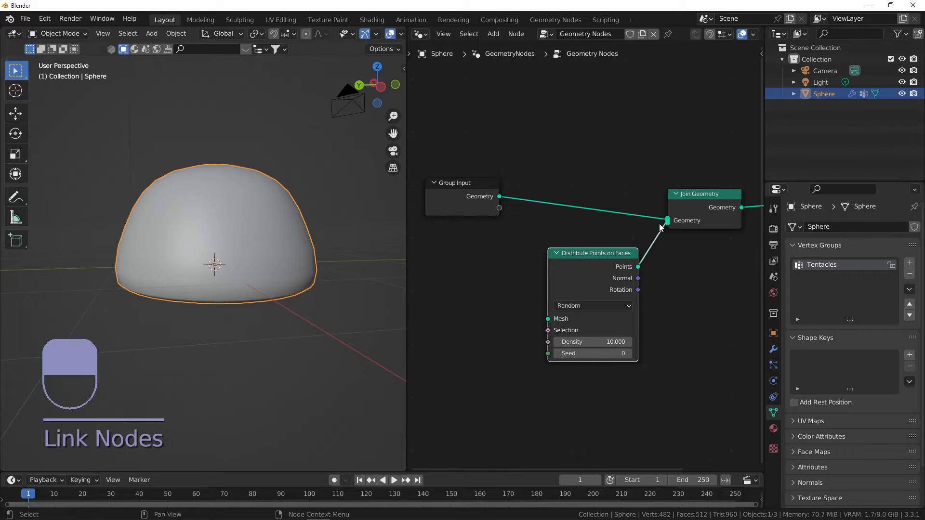
pyautogui.moveTo(500, 204); pyautogui.dragTo(550, 322)
pyautogui.moveTo(308, 270); pyautogui.dragTo(285, 260, button='middle')
pyautogui.moveTo(490, 181); pyautogui.dragTo(551, 201, button='middle')
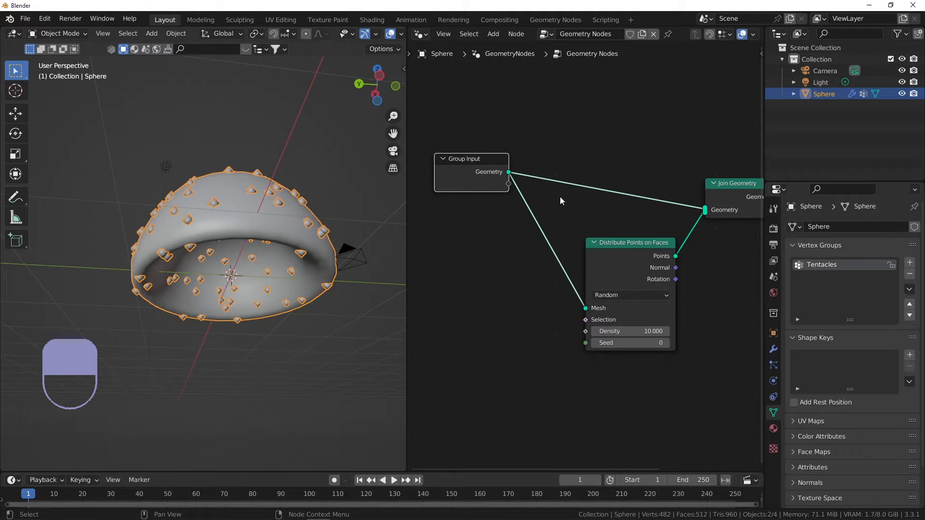
# Step: Show the dome's modifier settings and expose the point Density as a modifier input by linking it from Group Input
pyautogui.click(773, 348)
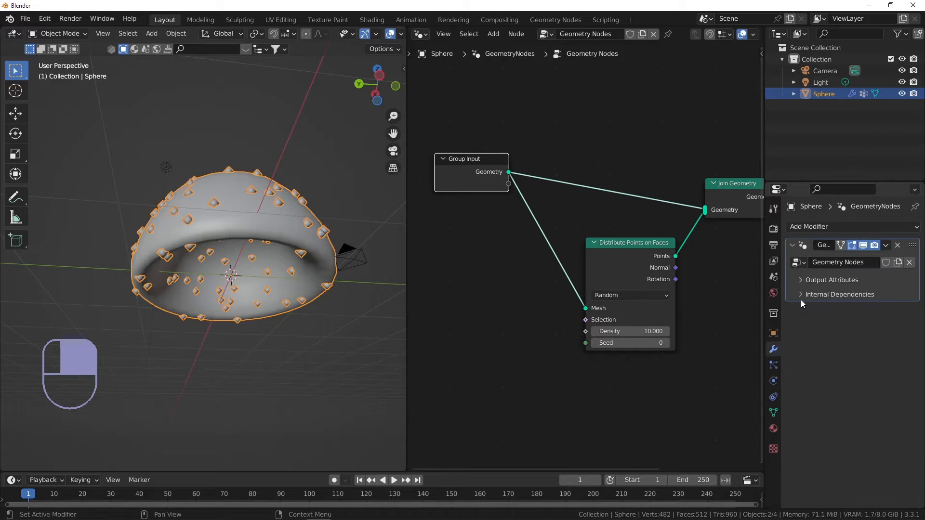
pyautogui.scroll(1, 560, 315)
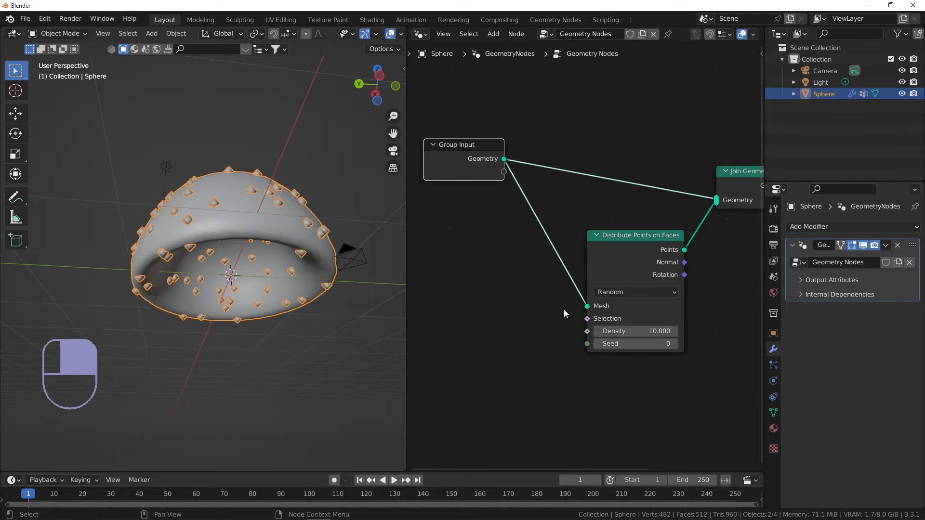
pyautogui.moveTo(560, 270); pyautogui.dragTo(580, 271, button='middle')
pyautogui.scroll(1, 527, 183)
pyautogui.moveTo(516, 175); pyautogui.dragTo(507, 169, button='middle')
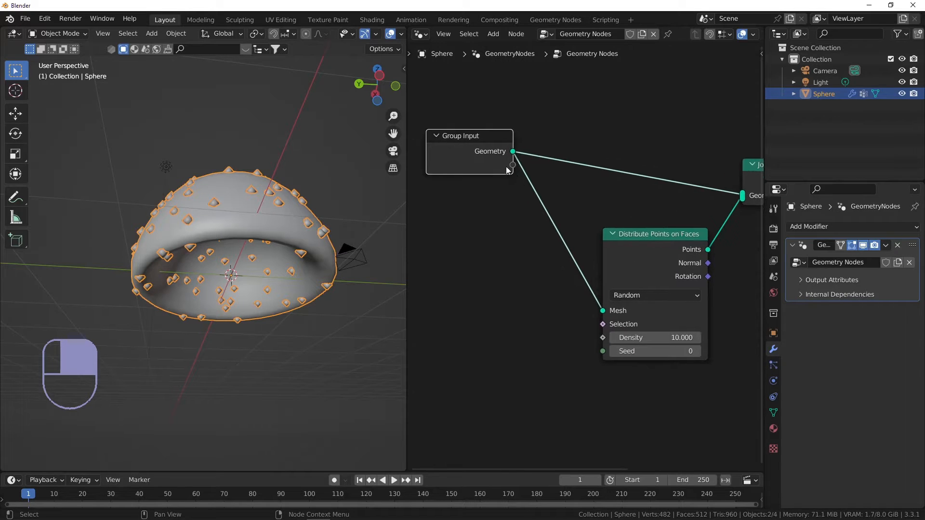
pyautogui.moveTo(513, 166); pyautogui.dragTo(518, 180)
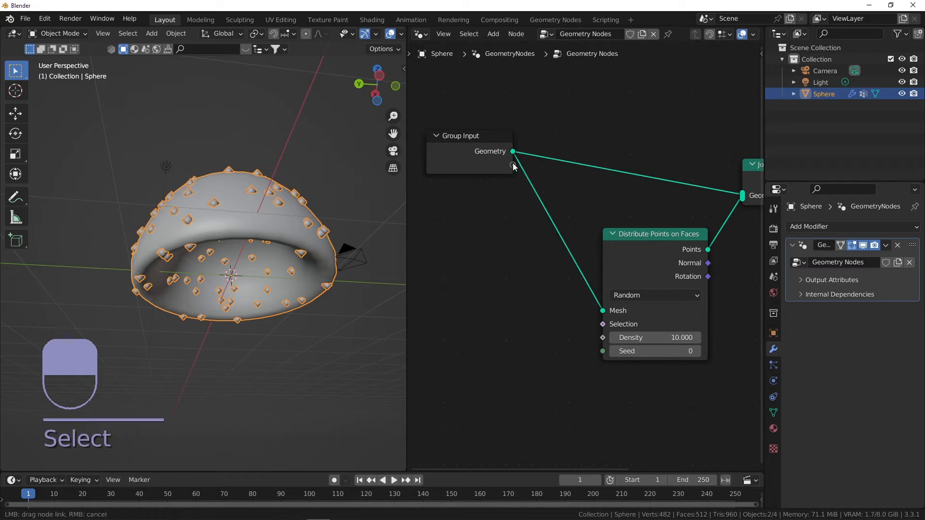
pyautogui.moveTo(518, 193); pyautogui.dragTo(608, 338)
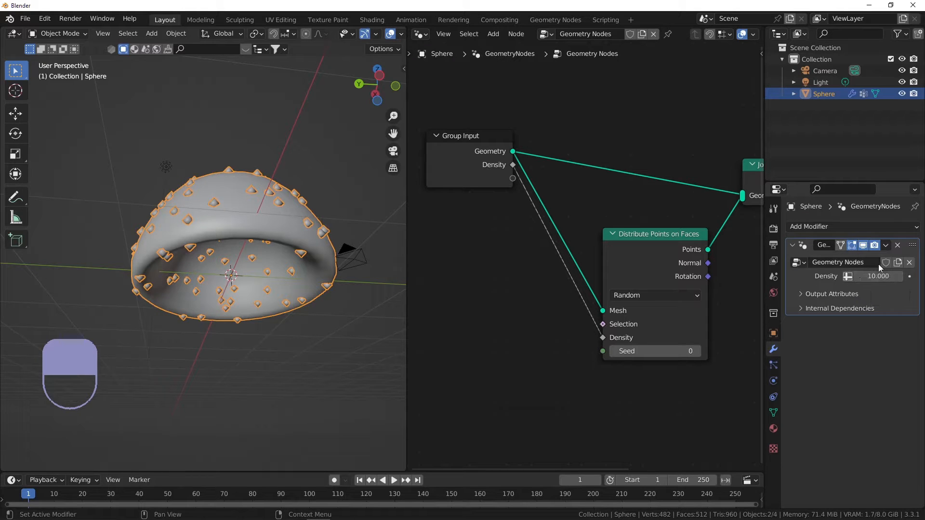
# Step: Drive the modifier's Density by an attribute and choose the Tentacles vertex group
pyautogui.click(848, 277)
pyautogui.click(863, 276)
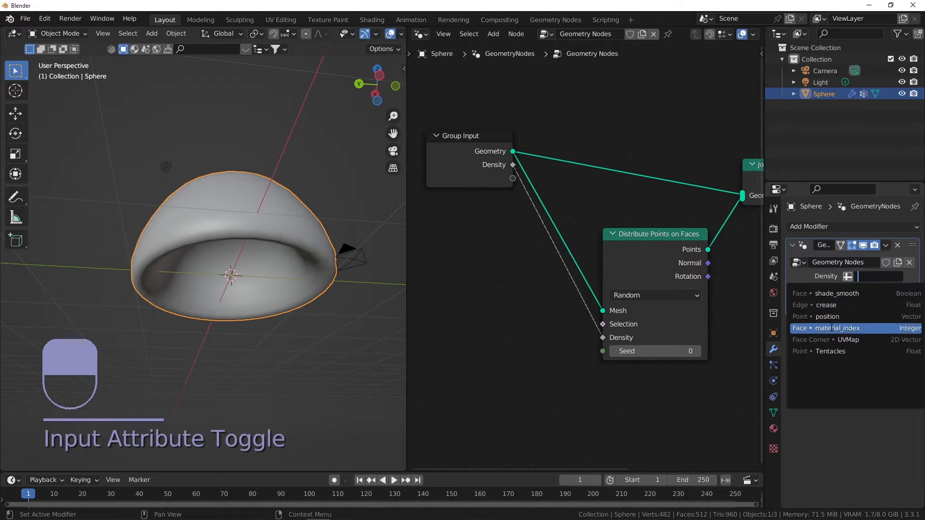
pyautogui.click(825, 351)
pyautogui.moveTo(337, 289); pyautogui.dragTo(243, 234, button='middle')
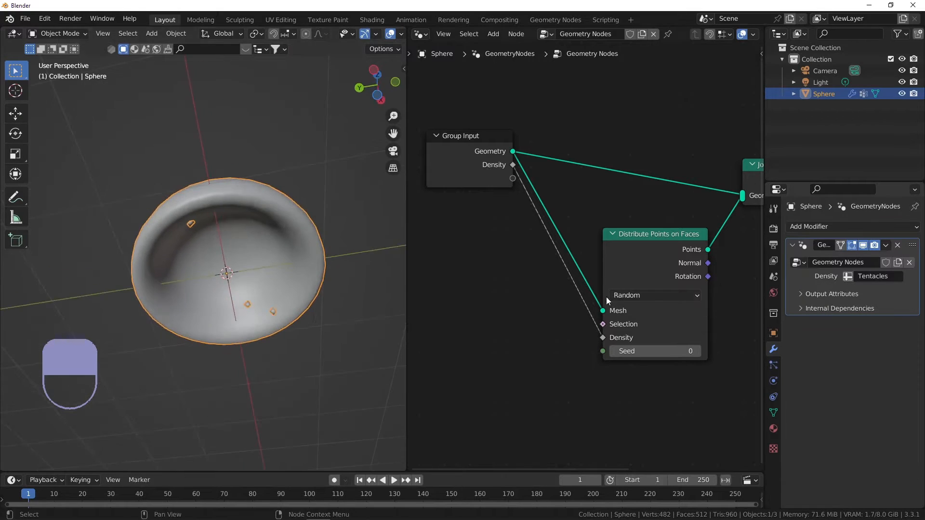
# Step: Insert a Math node set to Multiply between Group Input's Density and the Density of Distribute Points on Faces
pyautogui.scroll(2, 617, 296)
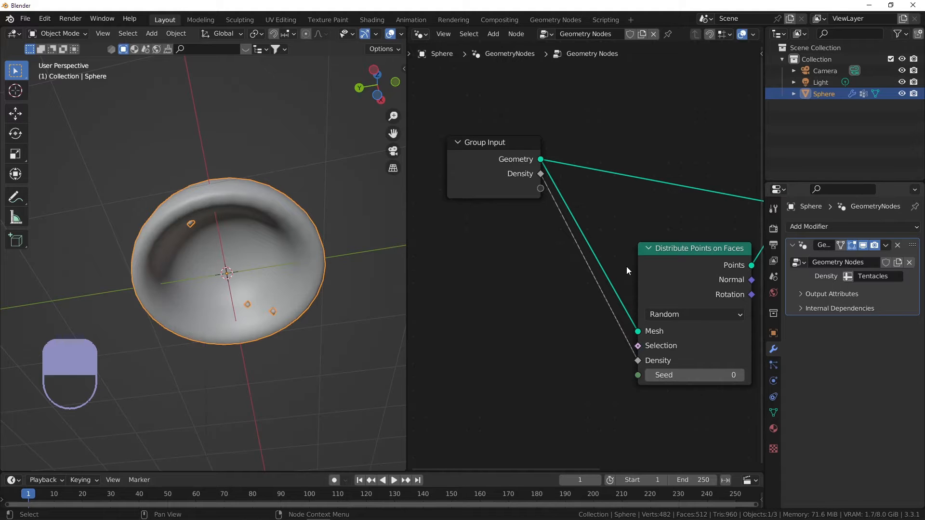
pyautogui.hotkey('shift', 'a')
pyautogui.write('add')
pyautogui.press('Return')
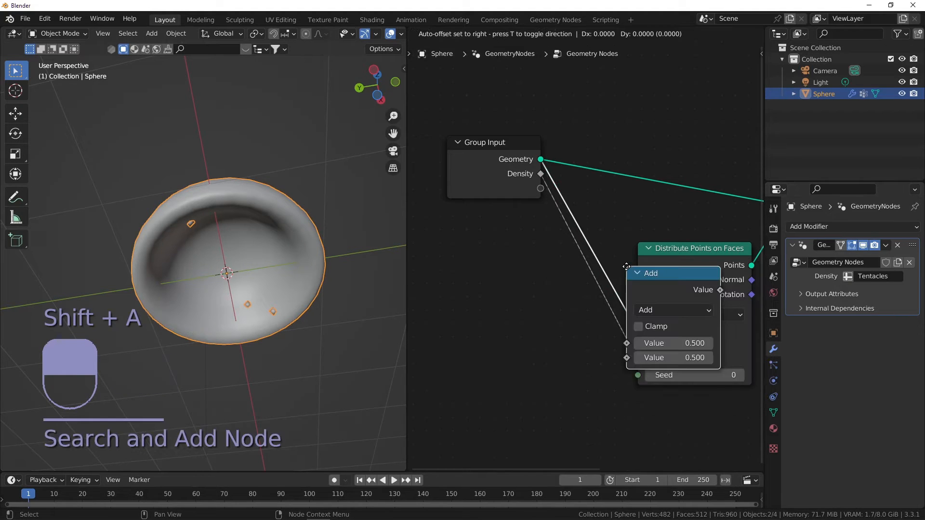
pyautogui.click(594, 273)
pyautogui.click(640, 317)
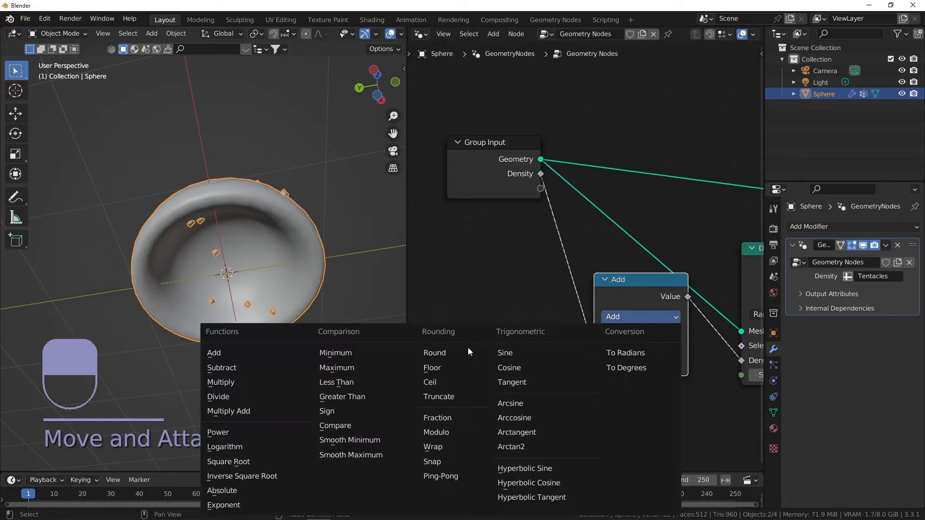
pyautogui.click(273, 382)
# Step: Set the Multiply node's second value to 21.400 and move the node slightly down, closer to Group Input
pyautogui.moveTo(631, 365); pyautogui.dragTo(740, 364)
pyautogui.moveTo(629, 364); pyautogui.dragTo(608, 364)
pyautogui.moveTo(552, 325); pyautogui.dragTo(535, 320, button='middle')
pyautogui.moveTo(293, 273); pyautogui.dragTo(296, 262, button='middle')
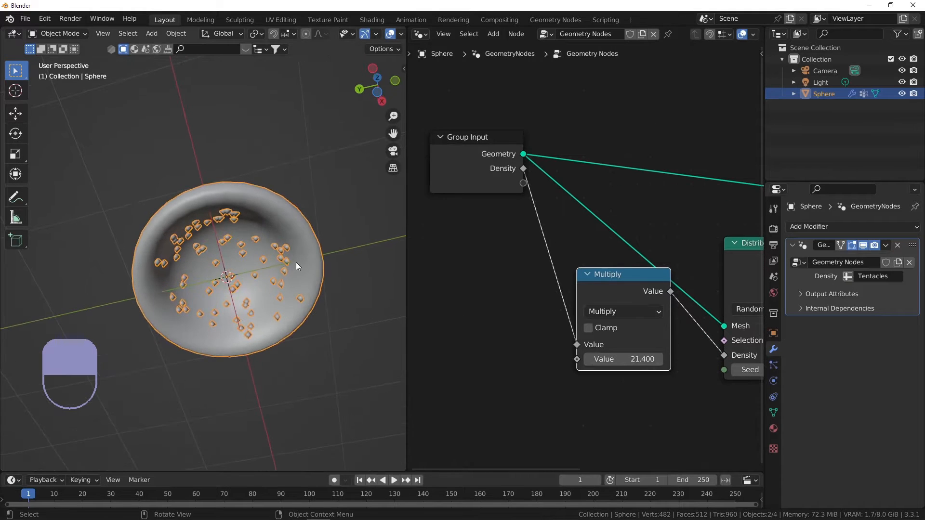
pyautogui.moveTo(593, 274); pyautogui.dragTo(568, 294)
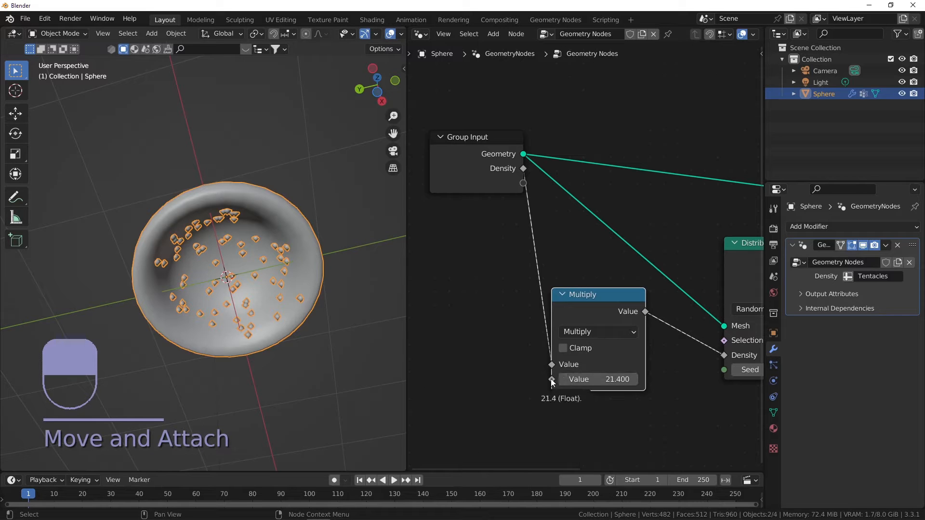
# Step: Expose the Multiply node's second value as a group input and rename that input Tentacle Density
pyautogui.moveTo(552, 379); pyautogui.dragTo(524, 184)
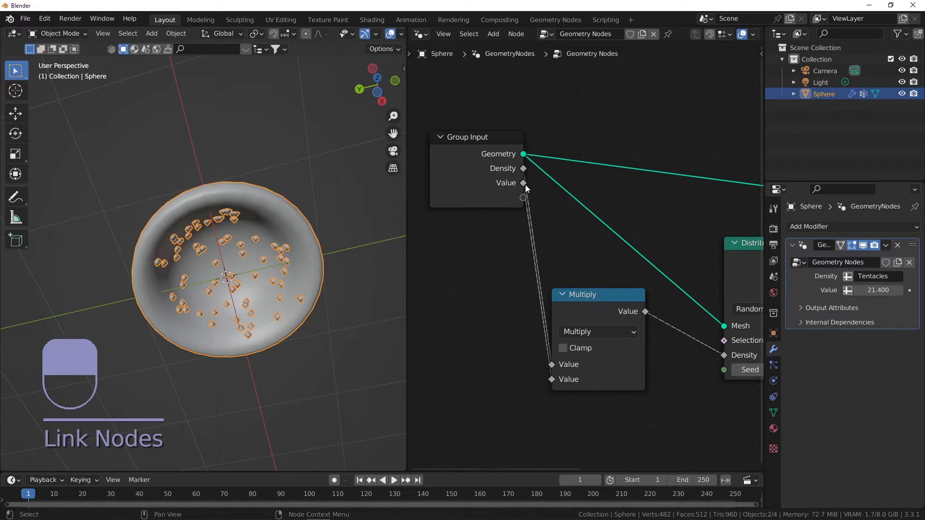
pyautogui.click(761, 51)
pyautogui.click(757, 134)
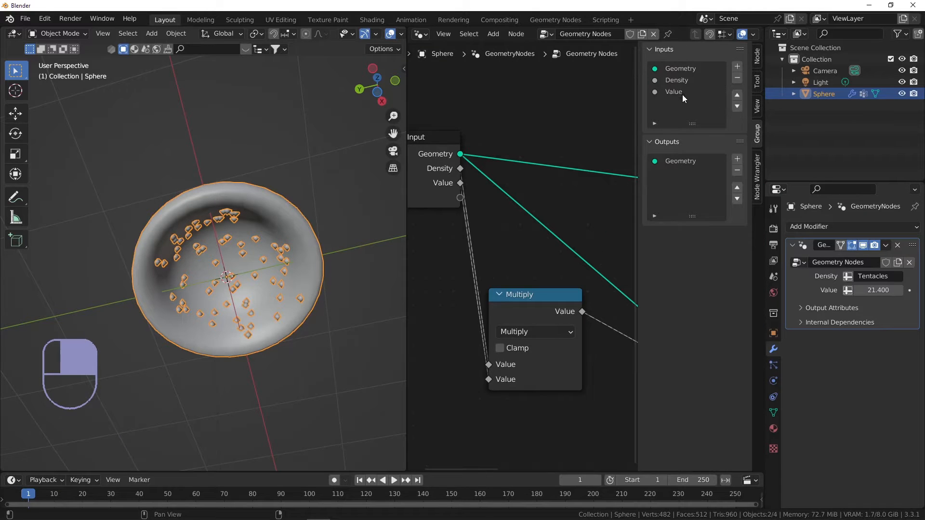
pyautogui.doubleClick(673, 92)
pyautogui.press('shift')
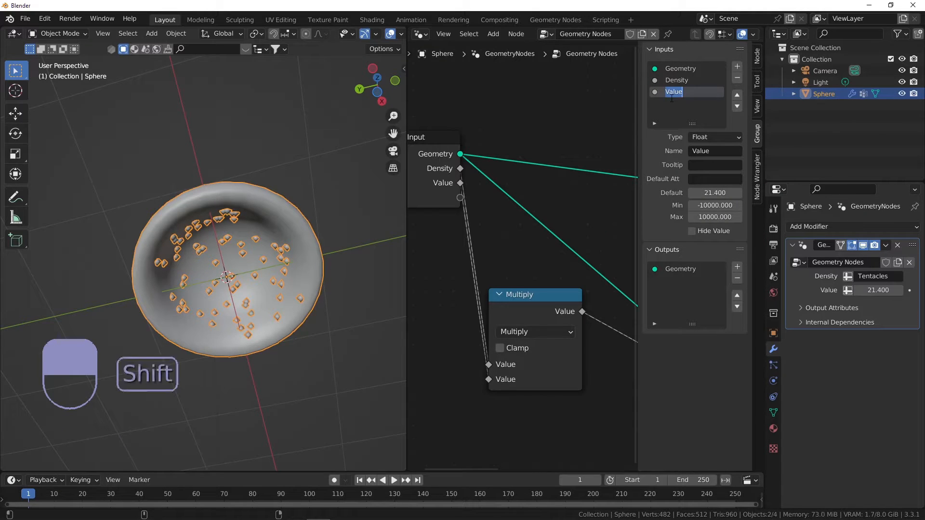
pyautogui.write('Tenta')
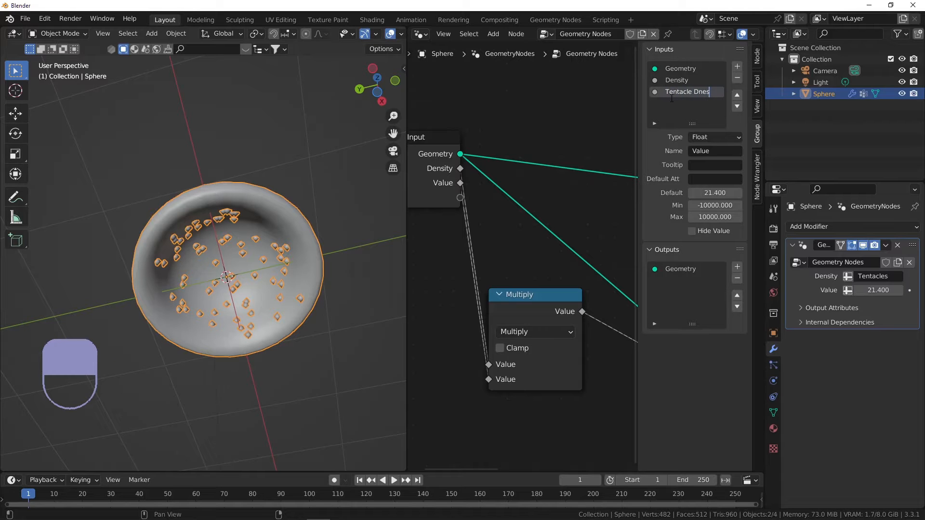
pyautogui.write('cle Dnes')
pyautogui.press('BackSpace')
pyautogui.press('BackSpace')
pyautogui.press('BackSpace')
pyautogui.press('Return')
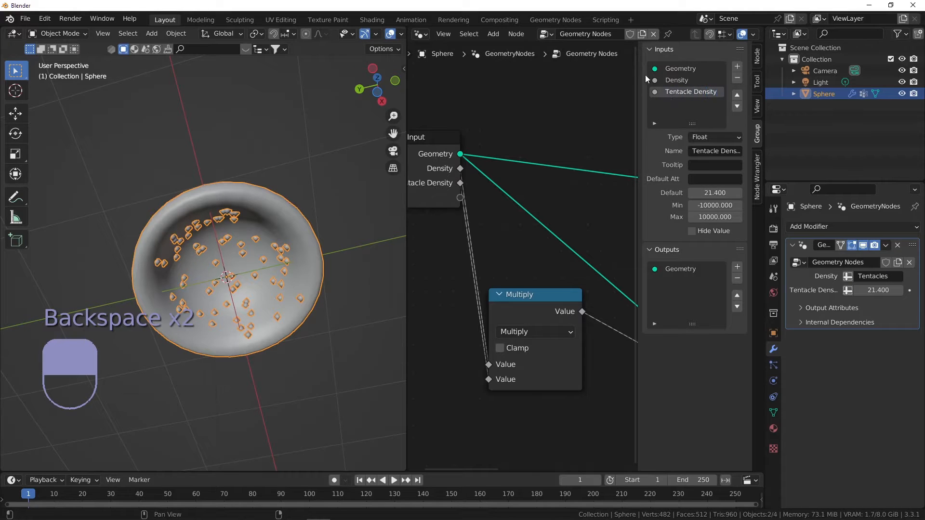
# Step: Shift the Group Input node away from Multiply and rename the group's Density input to Weight Map
pyautogui.press('shift')
pyautogui.keyDown('shift'); pyautogui.moveTo(528, 252); pyautogui.dragTo(576, 245, button='middle'); pyautogui.keyUp('shift')
pyautogui.moveTo(483, 133); pyautogui.dragTo(451, 143)
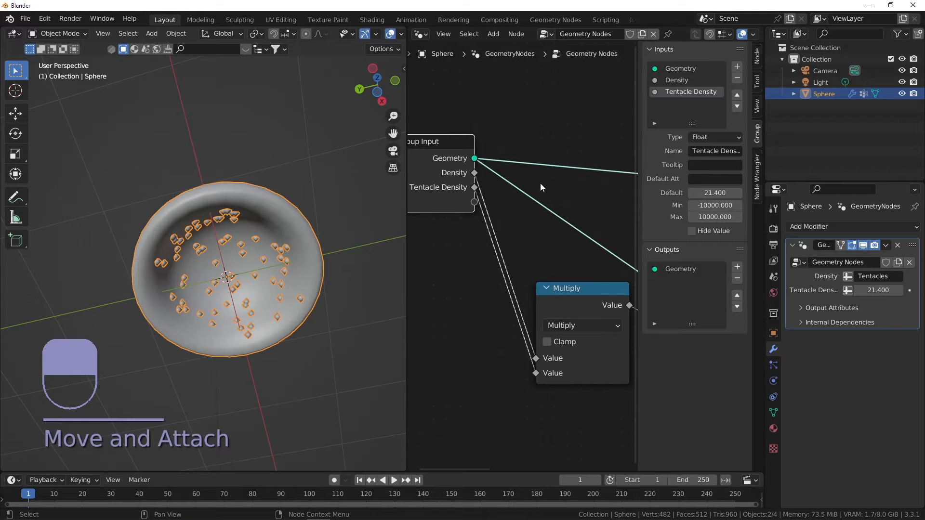
pyautogui.click(698, 79)
pyautogui.doubleClick(723, 150)
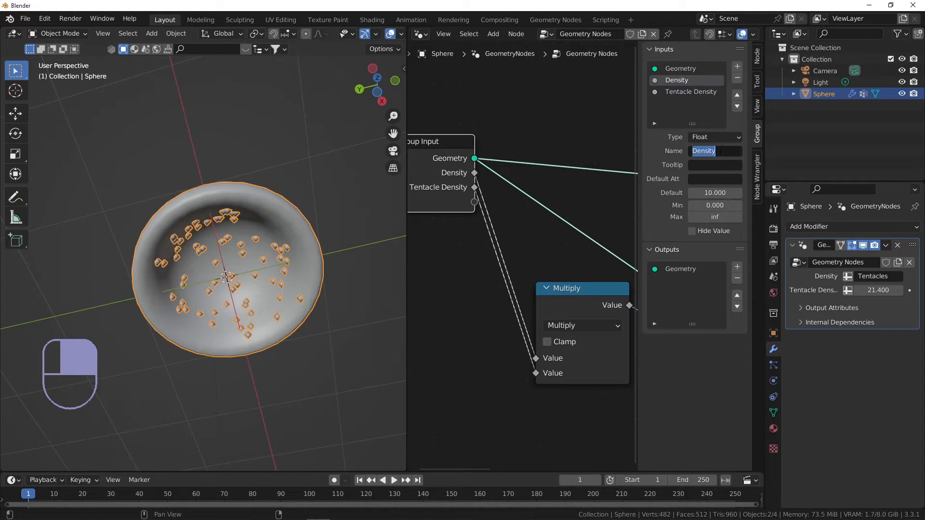
pyautogui.write('Weight Map')
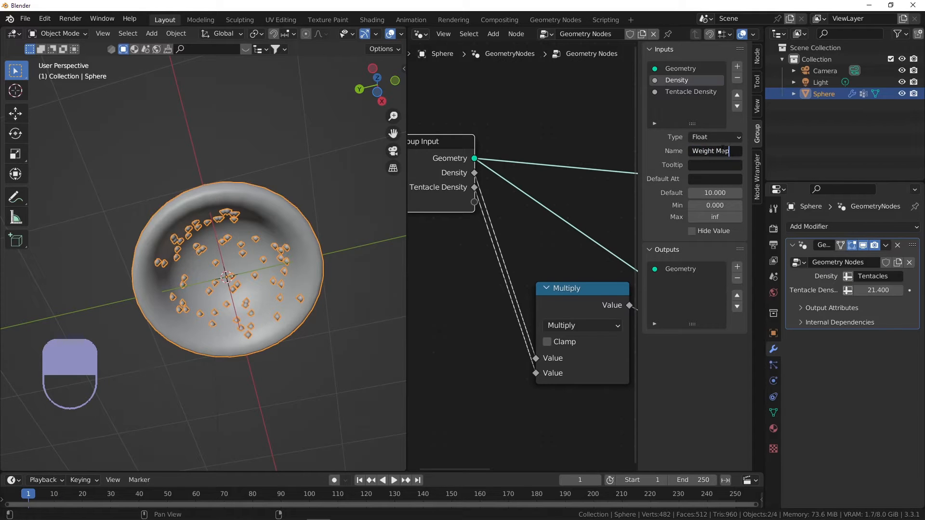
pyautogui.press('Return')
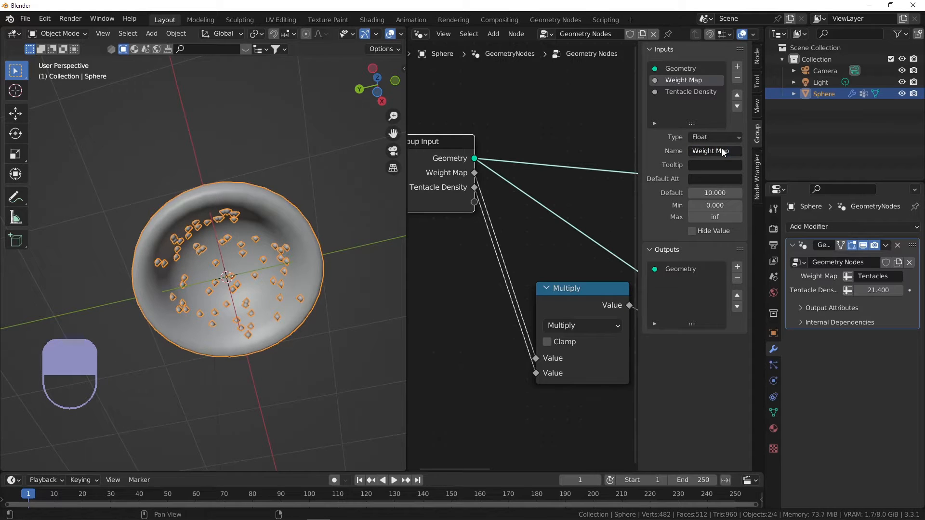
# Step: Switch the dome to Weight Paint mode and set the Draw brush's weight to 0
pyautogui.moveTo(287, 236); pyautogui.dragTo(287, 199, button='middle')
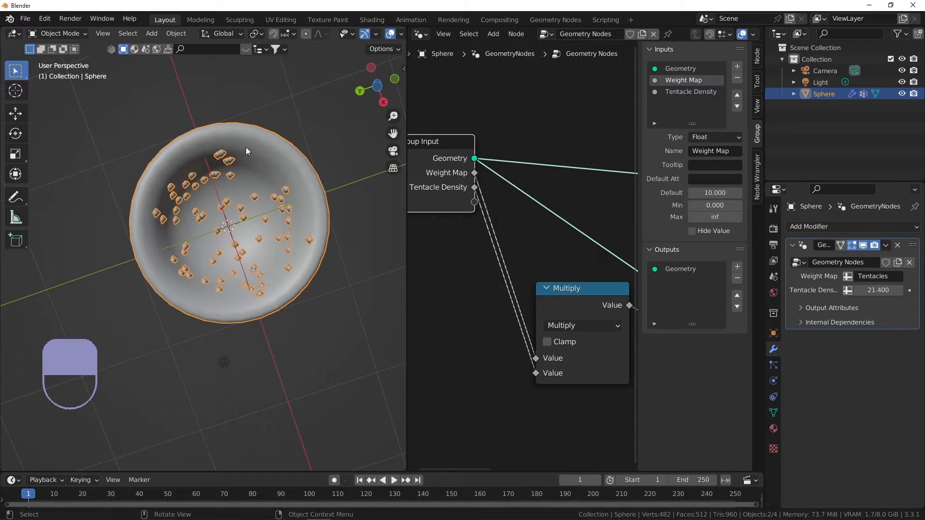
pyautogui.click(72, 34)
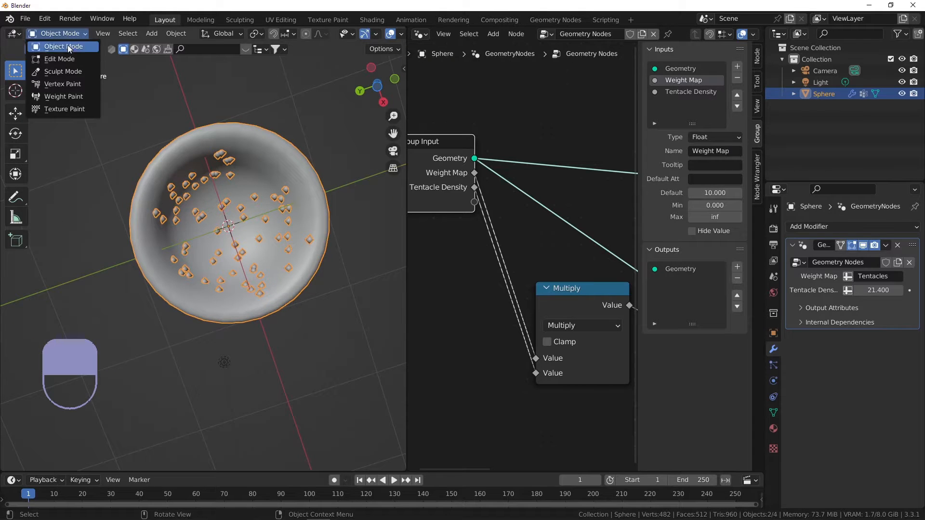
pyautogui.click(75, 98)
pyautogui.scroll(1, 224, 177)
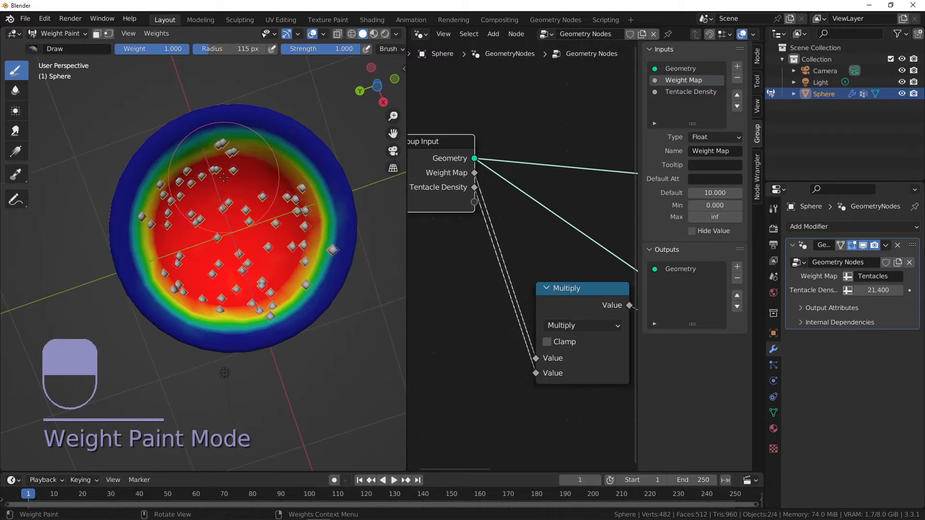
pyautogui.moveTo(224, 174); pyautogui.dragTo(223, 168, button='middle')
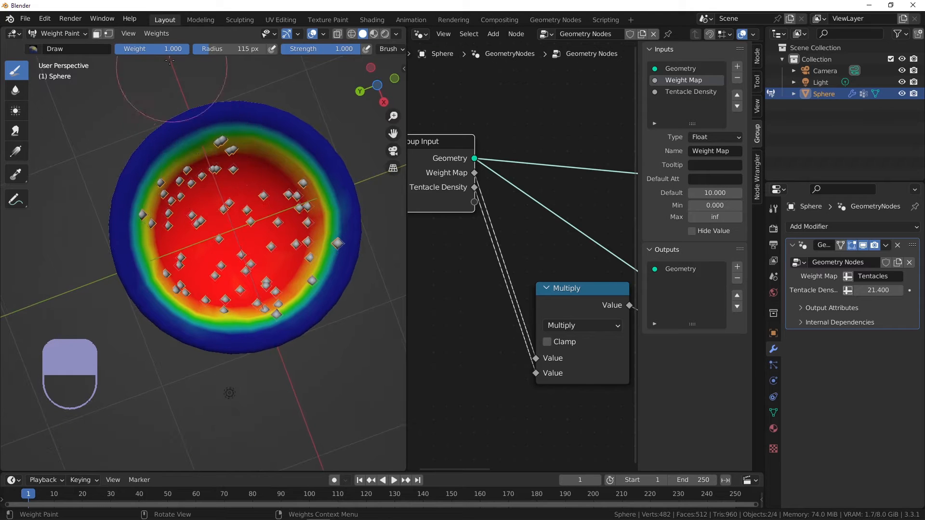
pyautogui.moveTo(178, 49); pyautogui.dragTo(115, 49)
# Step: Set the brush radius to 87 px, try painting zero weight along the dome's inner rim, and undo the strokes
pyautogui.press('f')
pyautogui.click(251, 181)
pyautogui.moveTo(353, 229)
pyautogui.mouseDown()
pyautogui.moveTo(338, 230)
pyautogui.moveTo(333, 255)
pyautogui.moveTo(328, 187)
pyautogui.moveTo(334, 195)
pyautogui.moveTo(302, 148)
pyautogui.moveTo(228, 133)
pyautogui.mouseUp()
pyautogui.press('f')
pyautogui.click(334, 195)
pyautogui.hotkey('ctrl', 'z')
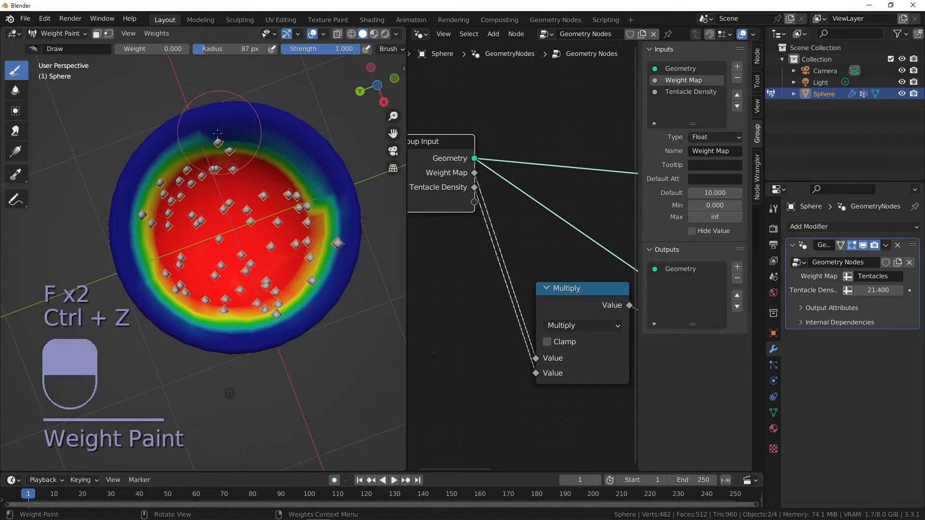
pyautogui.hotkey('ctrl', 'z')
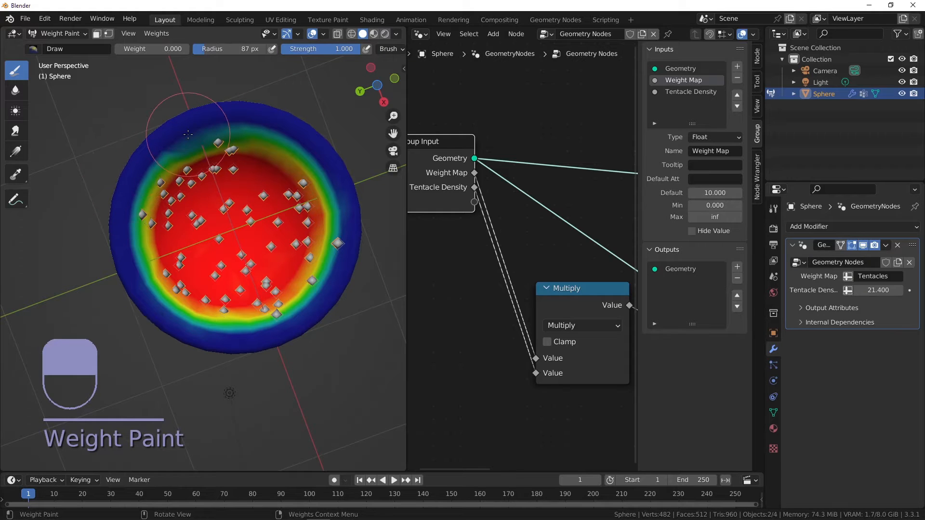
pyautogui.click(34, 49)
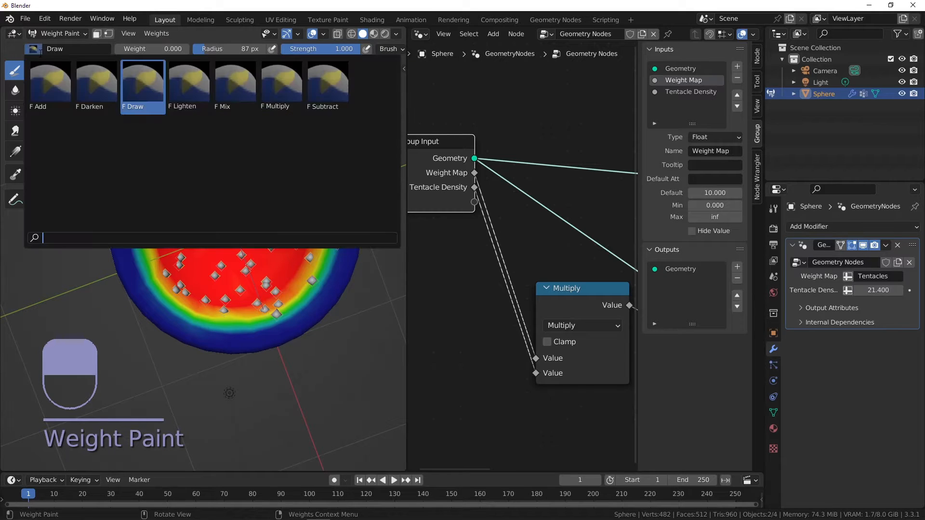
pyautogui.click(41, 52)
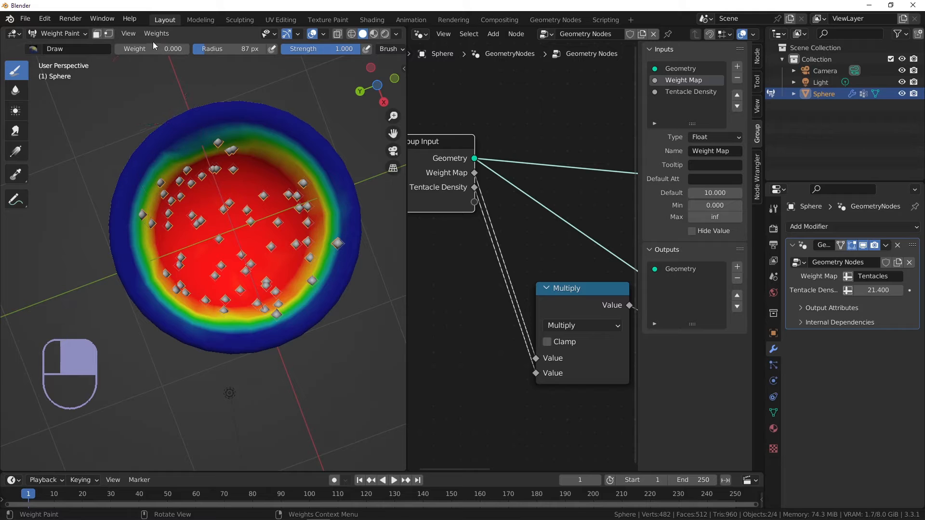
pyautogui.moveTo(293, 129)
pyautogui.mouseDown()
pyautogui.moveTo(260, 203)
pyautogui.moveTo(294, 115)
pyautogui.mouseUp()
pyautogui.hotkey('ctrl', 'z')
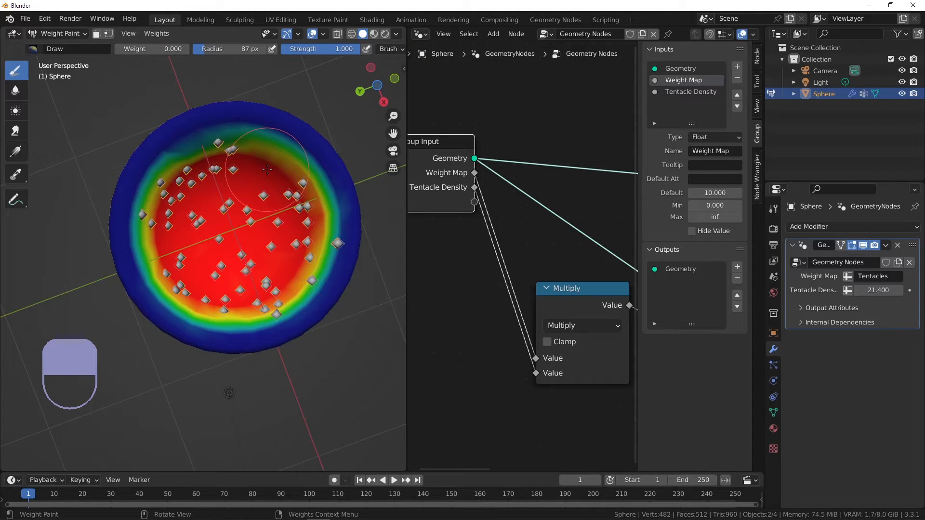
# Step: Choose the Subtract brush at weight 1.000 and remove weight around the dome's inner rim
pyautogui.click(32, 50)
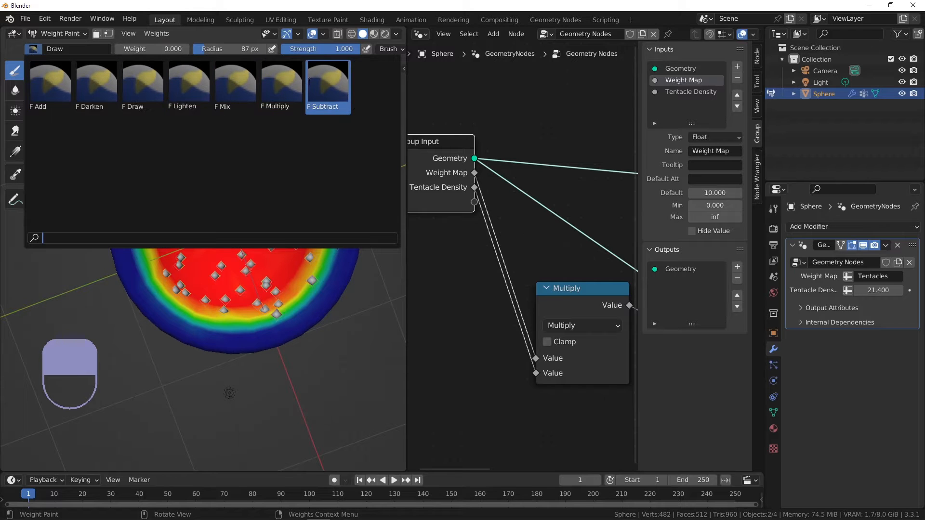
pyautogui.click(327, 84)
pyautogui.moveTo(167, 54); pyautogui.dragTo(189, 54)
pyautogui.moveTo(227, 142)
pyautogui.mouseDown()
pyautogui.moveTo(289, 185)
pyautogui.moveTo(324, 169)
pyautogui.moveTo(252, 166)
pyautogui.mouseUp()
pyautogui.hotkey('ctrl', 'z')
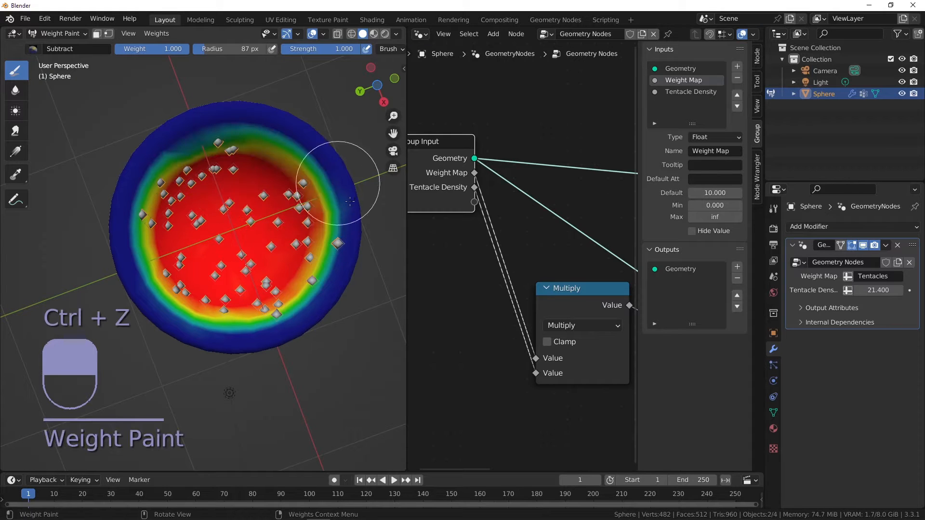
pyautogui.moveTo(351, 241)
pyautogui.mouseDown()
pyautogui.moveTo(326, 163)
pyautogui.moveTo(281, 128)
pyautogui.moveTo(113, 212)
pyautogui.moveTo(136, 249)
pyautogui.moveTo(135, 227)
pyautogui.moveTo(133, 250)
pyautogui.moveTo(161, 308)
pyautogui.moveTo(244, 340)
pyautogui.moveTo(284, 320)
pyautogui.moveTo(355, 231)
pyautogui.moveTo(232, 114)
pyautogui.moveTo(131, 179)
pyautogui.mouseUp()
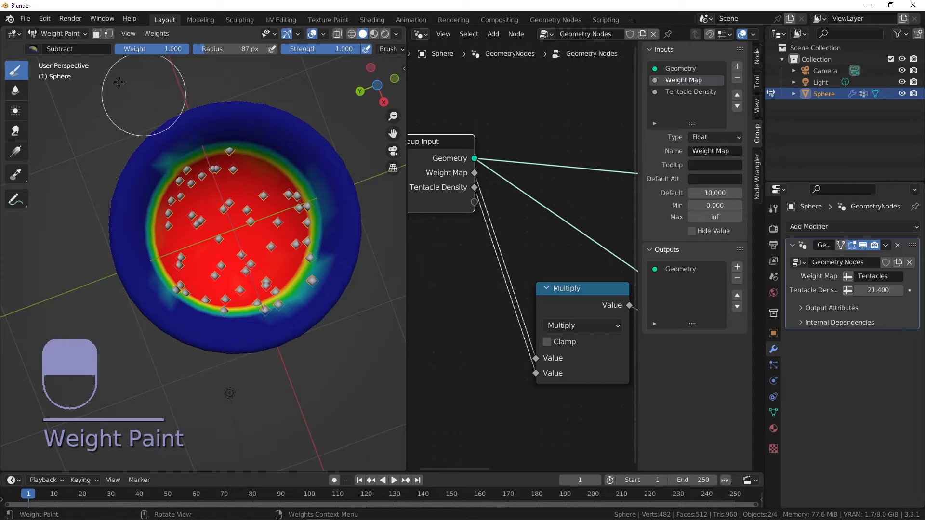
# Step: Change the weight paint brush back to Draw and set its weight to 0
pyautogui.click(32, 49)
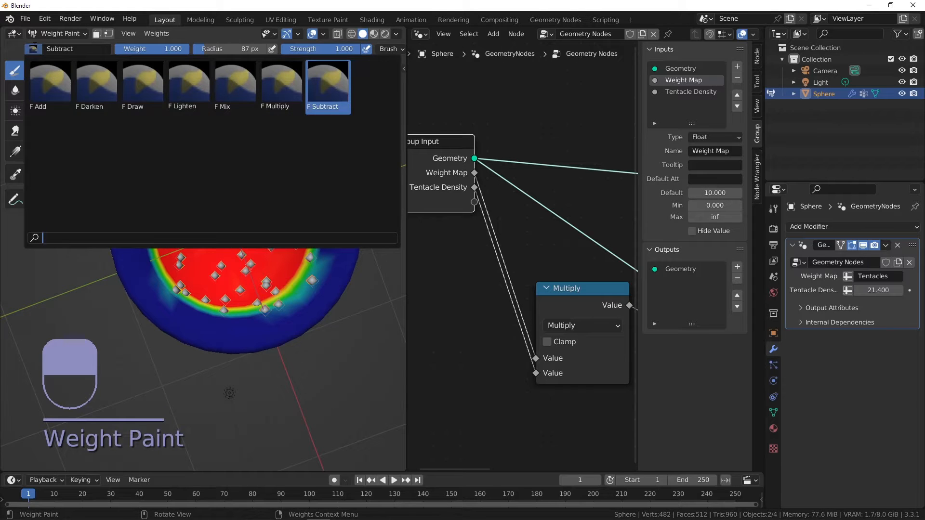
pyautogui.click(62, 83)
pyautogui.click(33, 49)
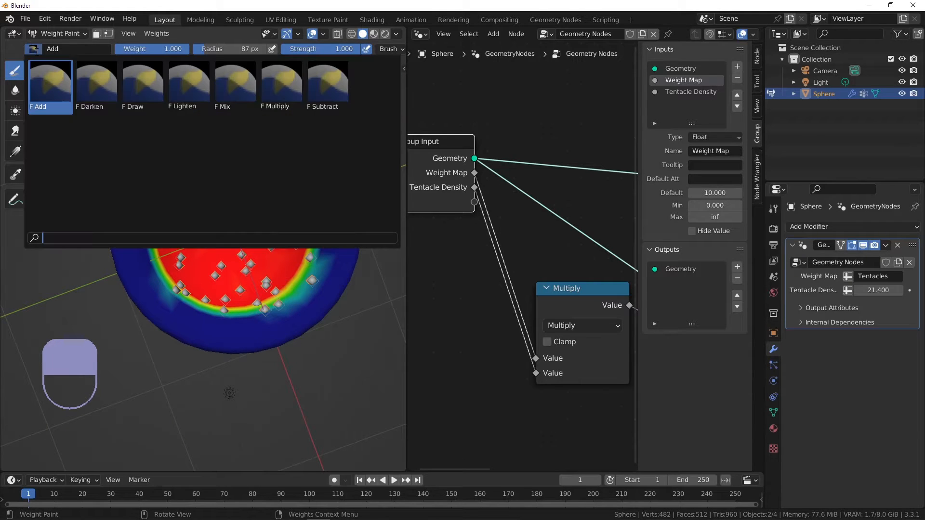
pyautogui.click(97, 83)
pyautogui.click(32, 49)
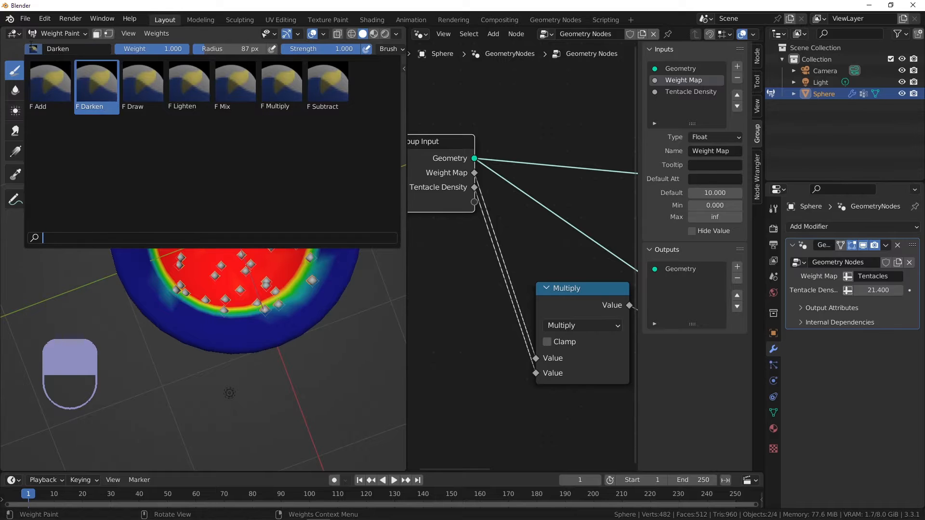
pyautogui.click(161, 90)
pyautogui.click(129, 49)
pyautogui.write('0')
pyautogui.press('Return')
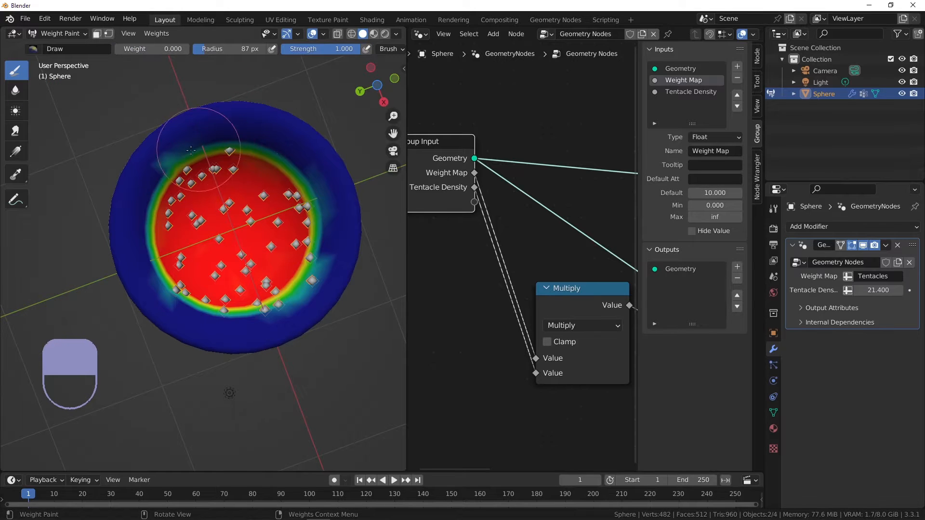
# Step: Paint zero weight along the lower edge of the weighted area and return the dome to Object Mode
pyautogui.hotkey('ctrl', 'z')
pyautogui.moveTo(208, 133)
pyautogui.mouseDown(button='middle')
pyautogui.moveTo(184, 200)
pyautogui.moveTo(288, 243)
pyautogui.moveTo(265, 253)
pyautogui.mouseUp(button='middle')
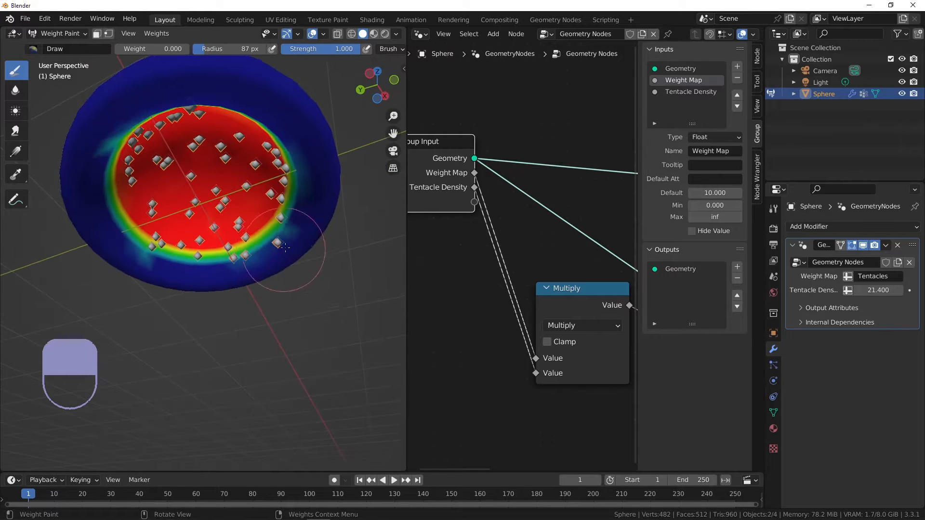
pyautogui.moveTo(272, 259)
pyautogui.mouseDown()
pyautogui.moveTo(253, 268)
pyautogui.moveTo(130, 268)
pyautogui.mouseUp()
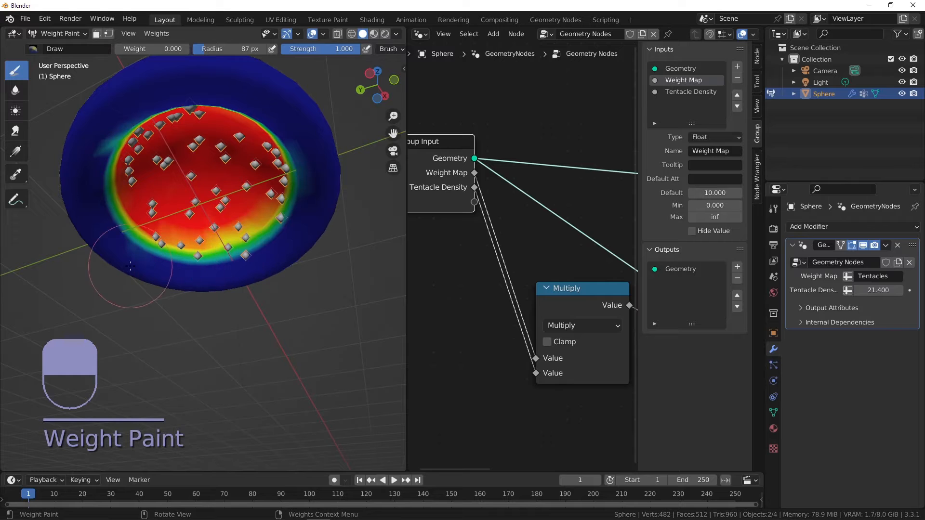
pyautogui.click(58, 33)
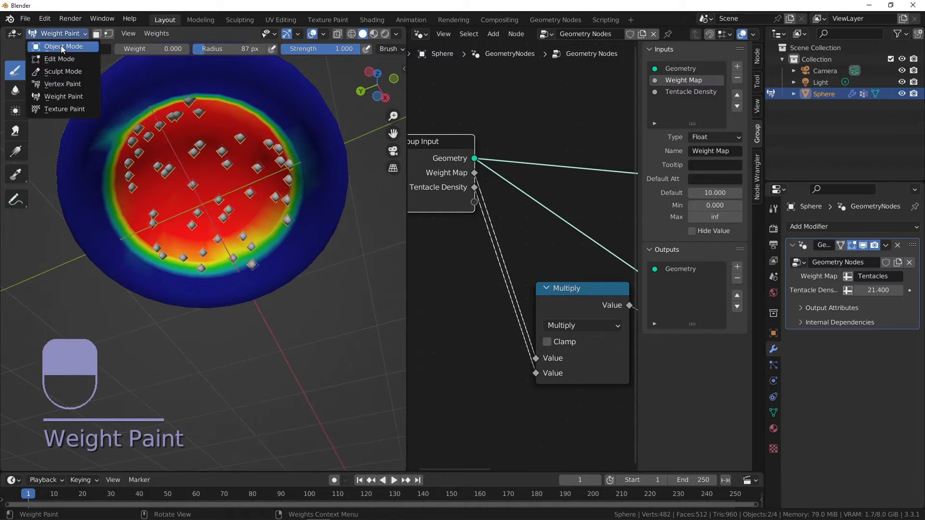
pyautogui.click(56, 43)
pyautogui.scroll(-3, 215, 140)
pyautogui.keyDown('shift'); pyautogui.moveTo(215, 140); pyautogui.dragTo(176, 126, button='middle'); pyautogui.keyUp('shift')
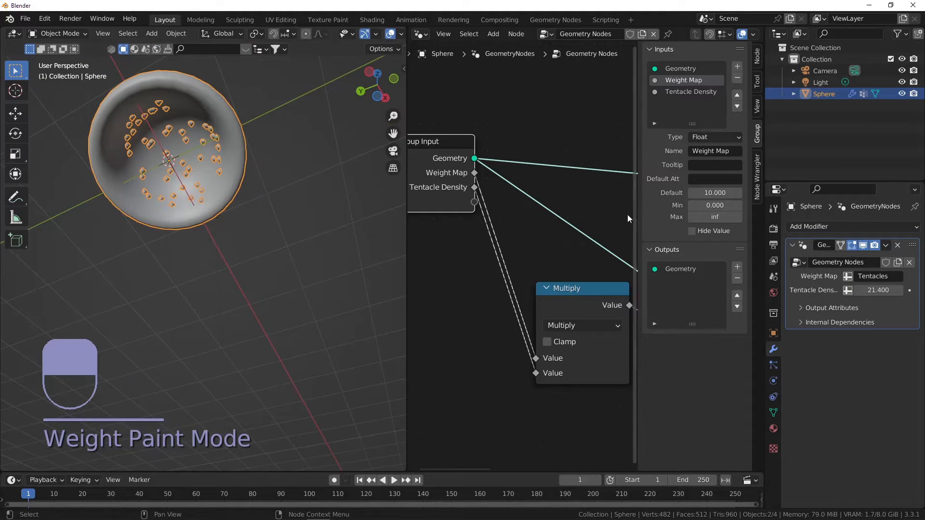
# Step: Hide the node editor's sidebar and arrange Distribute Points on Faces and Multiply closer together
pyautogui.press('n')
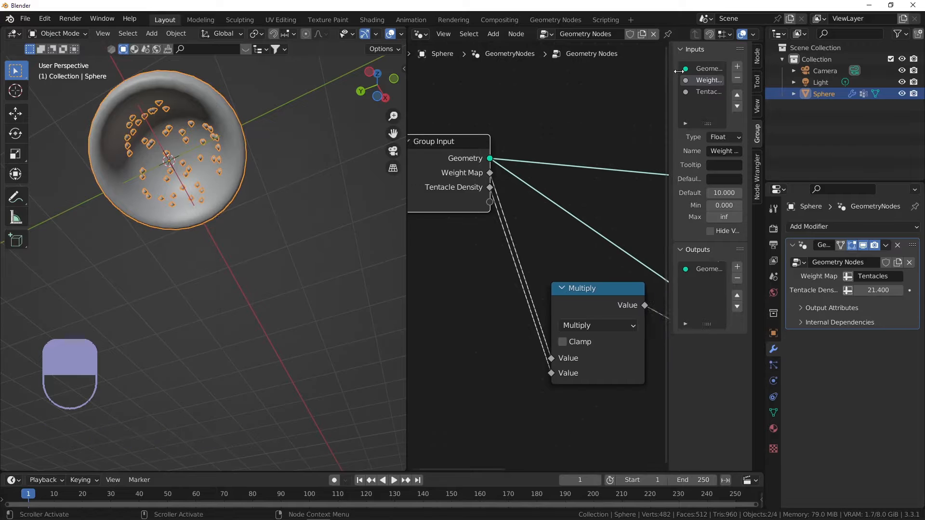
pyautogui.scroll(-1, 608, 269)
pyautogui.moveTo(592, 259); pyautogui.dragTo(543, 194, button='middle')
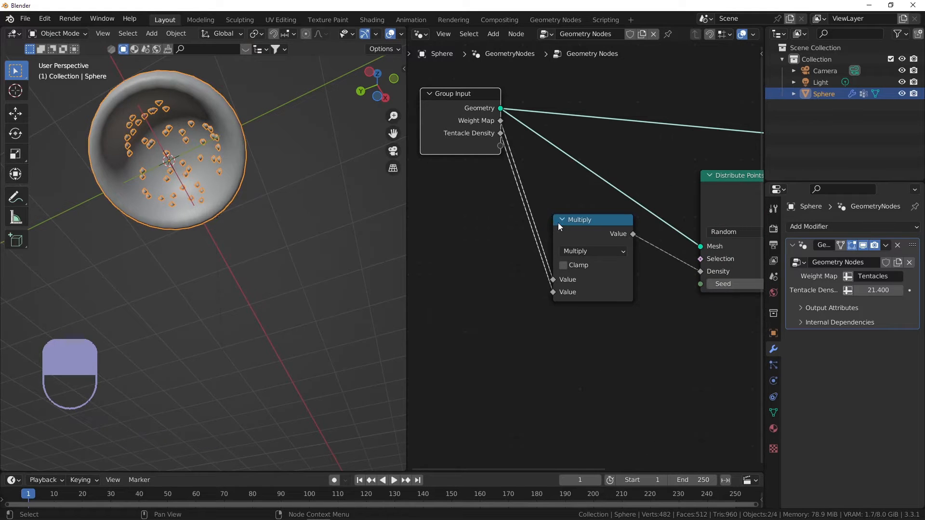
pyautogui.scroll(-3, 561, 218)
pyautogui.moveTo(648, 263); pyautogui.dragTo(612, 203, button='middle')
pyautogui.moveTo(673, 121); pyautogui.dragTo(645, 121)
pyautogui.moveTo(640, 132); pyautogui.dragTo(616, 138, button='middle')
pyautogui.moveTo(527, 171); pyautogui.dragTo(535, 187)
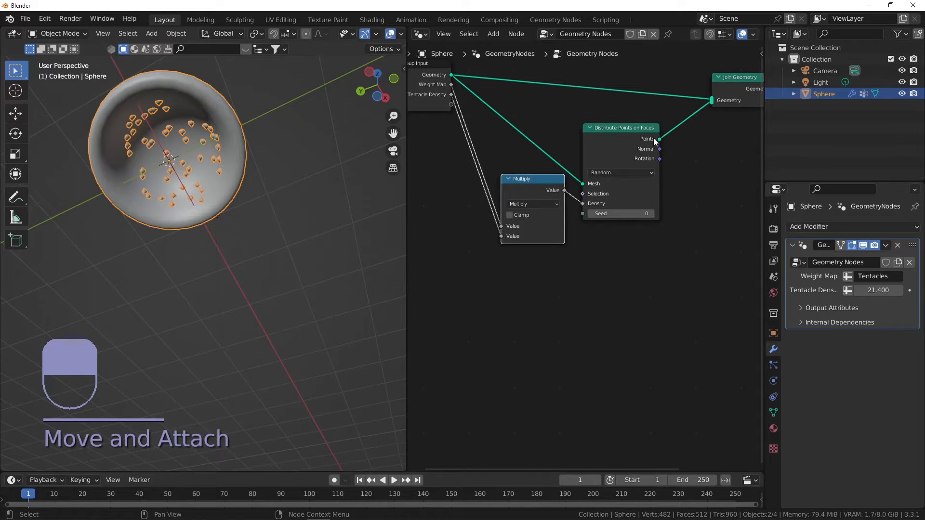
# Step: Insert an Instance on Points node between Distribute Points on Faces and Join Geometry
pyautogui.moveTo(647, 140); pyautogui.dragTo(612, 150, button='middle')
pyautogui.hotkey('shift', 'a')
pyautogui.click(624, 138)
pyautogui.write('instance')
pyautogui.press('Down')
pyautogui.press('Down')
pyautogui.press('Down')
pyautogui.press('Down')
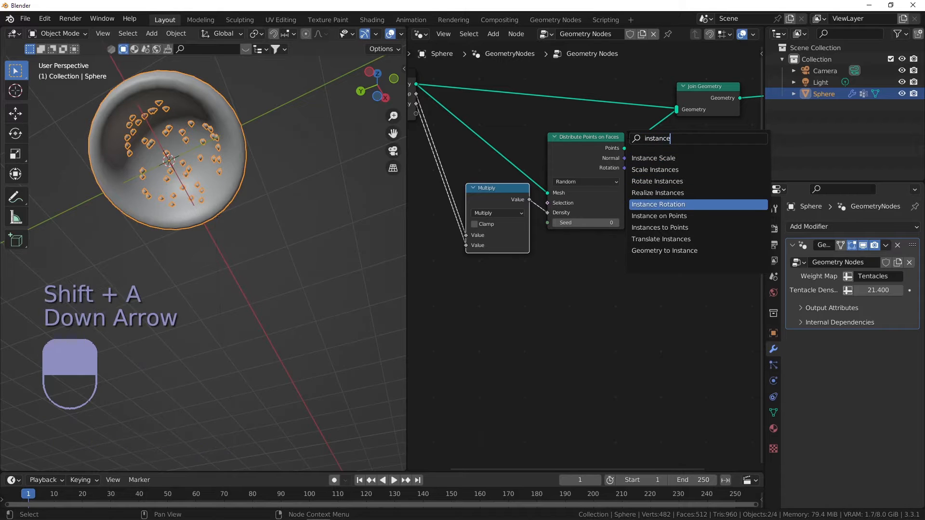
pyautogui.press('Down')
pyautogui.press('Down')
pyautogui.press('Down')
pyautogui.press('Down')
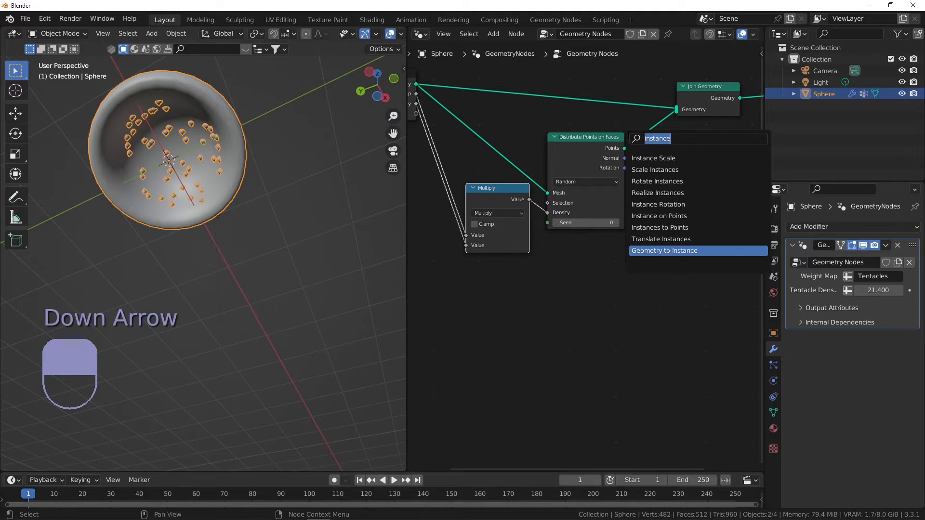
pyautogui.click(691, 214)
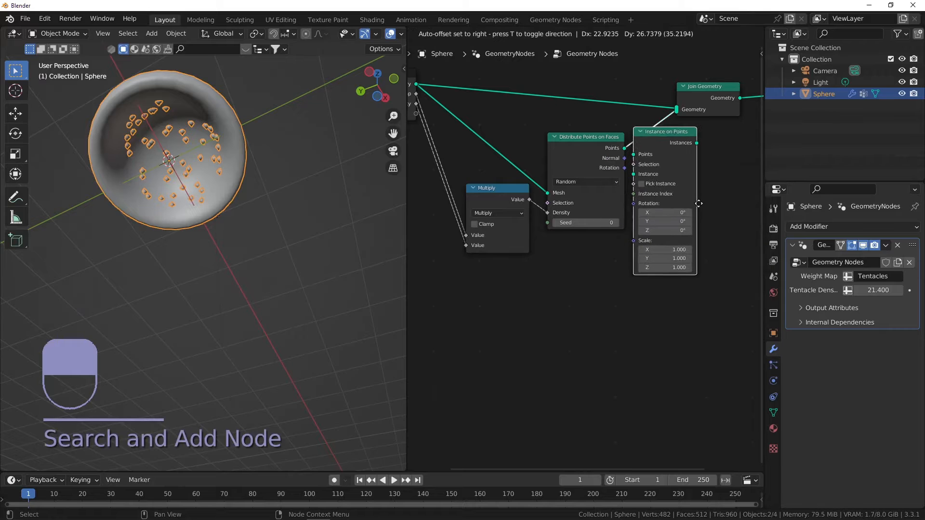
pyautogui.click(698, 202)
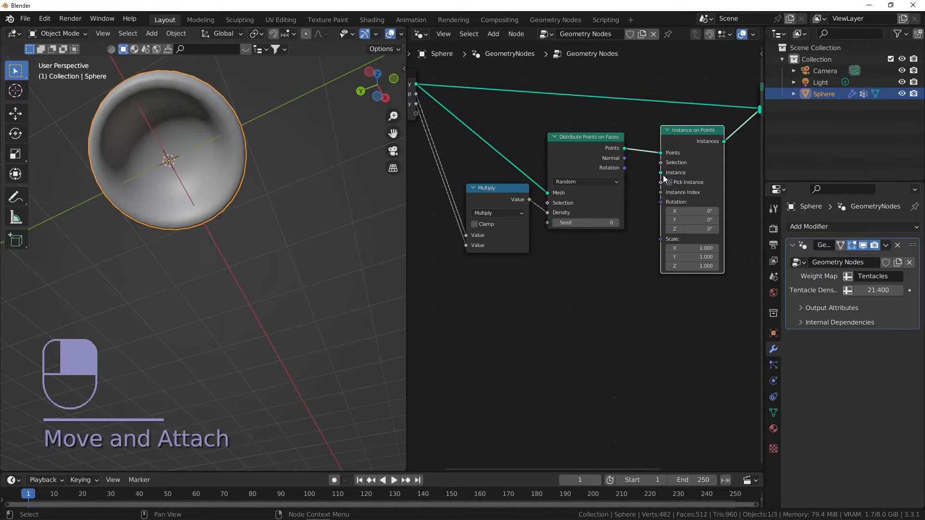
# Step: Add a Curve Line node feeding the Instance input of Instance on Points, placed below Distribute Points on Faces
pyautogui.moveTo(661, 172); pyautogui.dragTo(597, 274)
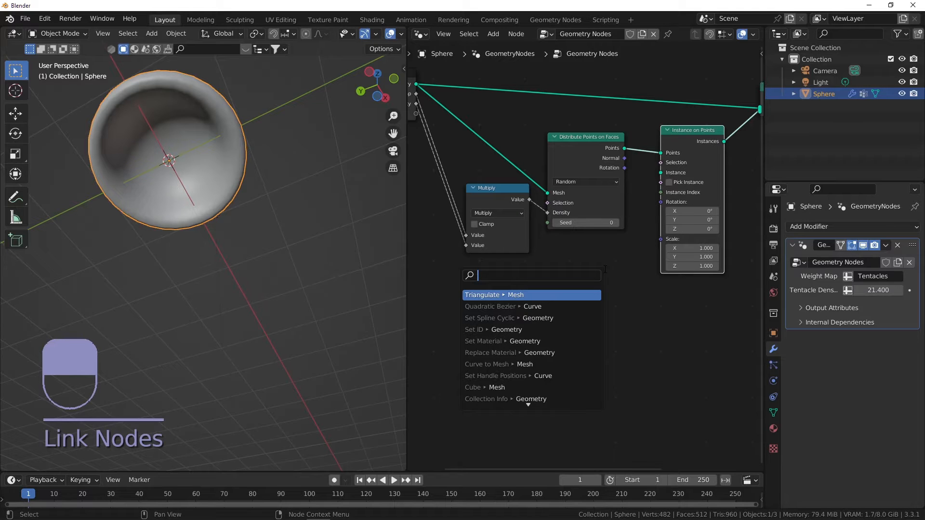
pyautogui.write('line')
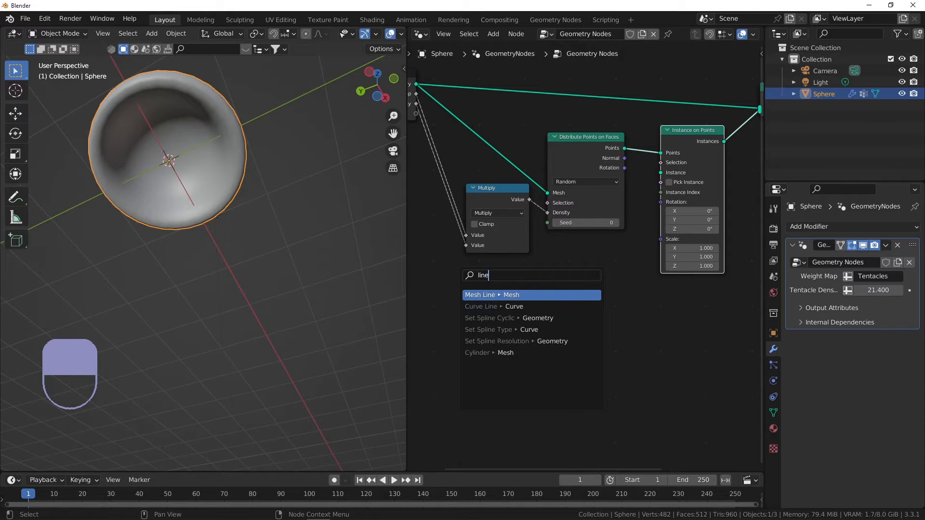
pyautogui.click(519, 307)
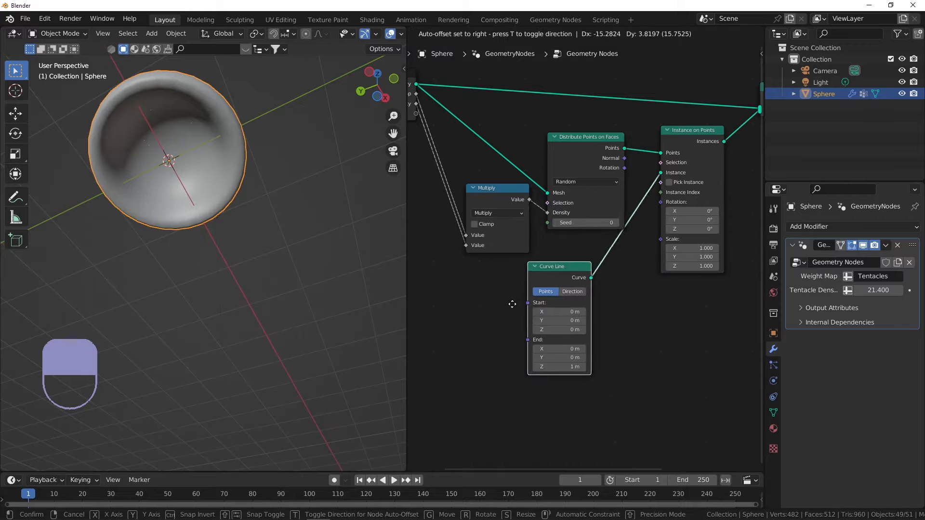
pyautogui.click(491, 300)
# Step: Try lowering the Curve Line's Start Z value in a side view of the dome, and undo it
pyautogui.keyDown('alt'); pyautogui.moveTo(199, 115); pyautogui.dragTo(245, 262, button='middle'); pyautogui.keyUp('alt')
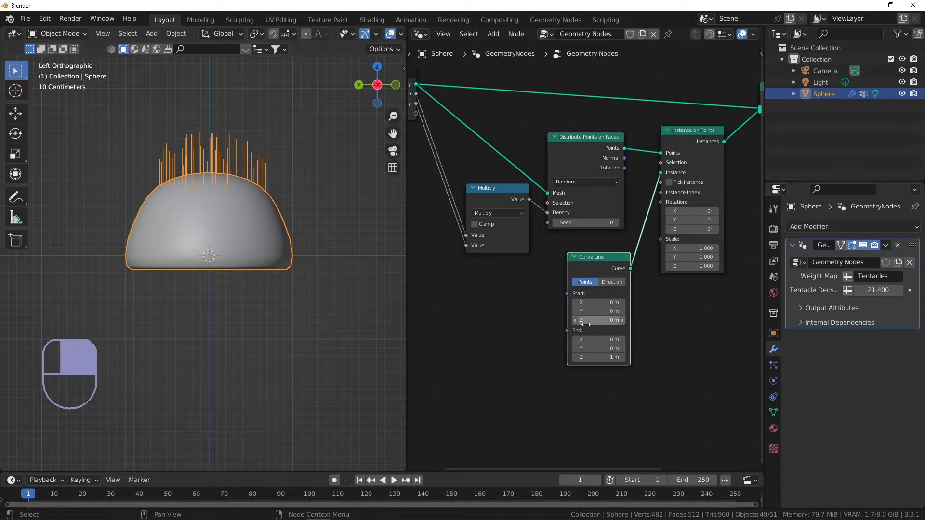
pyautogui.scroll(2, 256, 255)
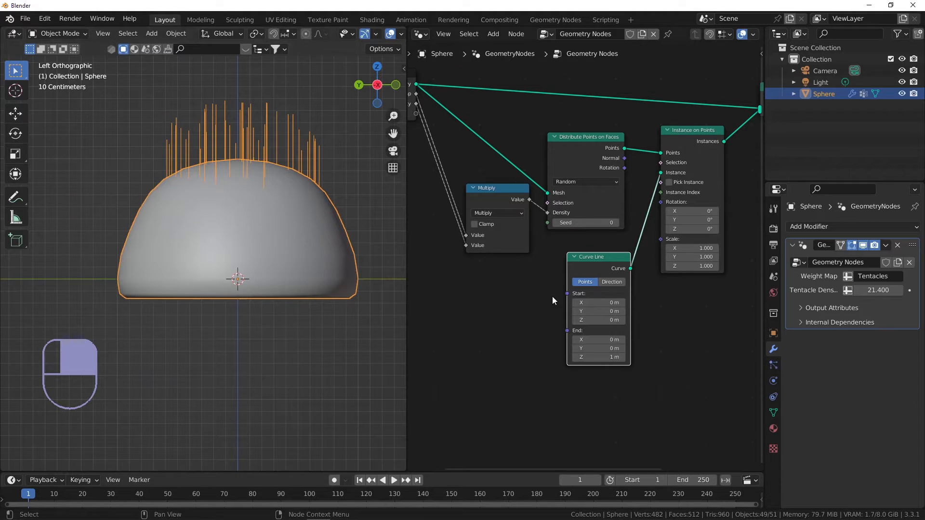
pyautogui.scroll(2, 553, 298)
pyautogui.moveTo(611, 327); pyautogui.dragTo(619, 326)
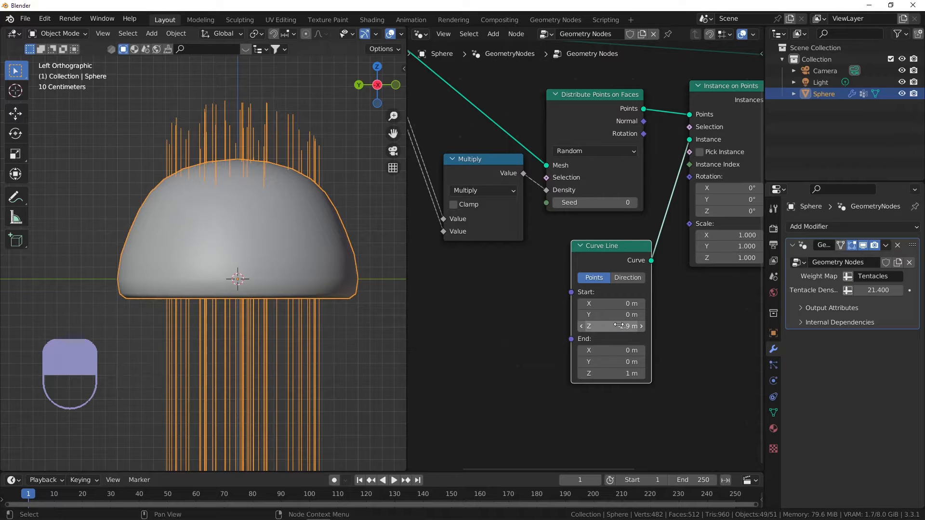
pyautogui.hotkey('ctrl', 'z')
# Step: Try the Curve Line with End Z at 0 m and Start Z at -1.9 m, and undo the changes
pyautogui.click(619, 371)
pyautogui.write('0')
pyautogui.press('Return')
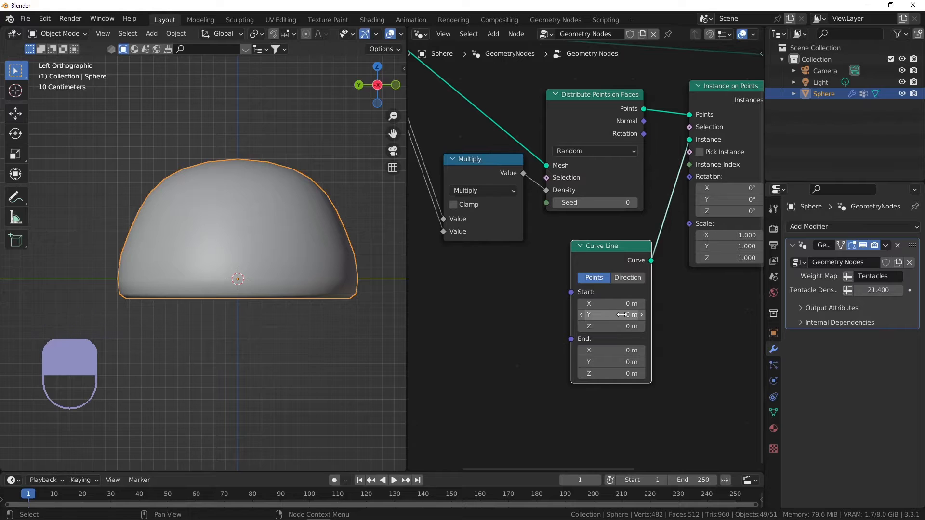
pyautogui.moveTo(613, 324); pyautogui.dragTo(581, 324)
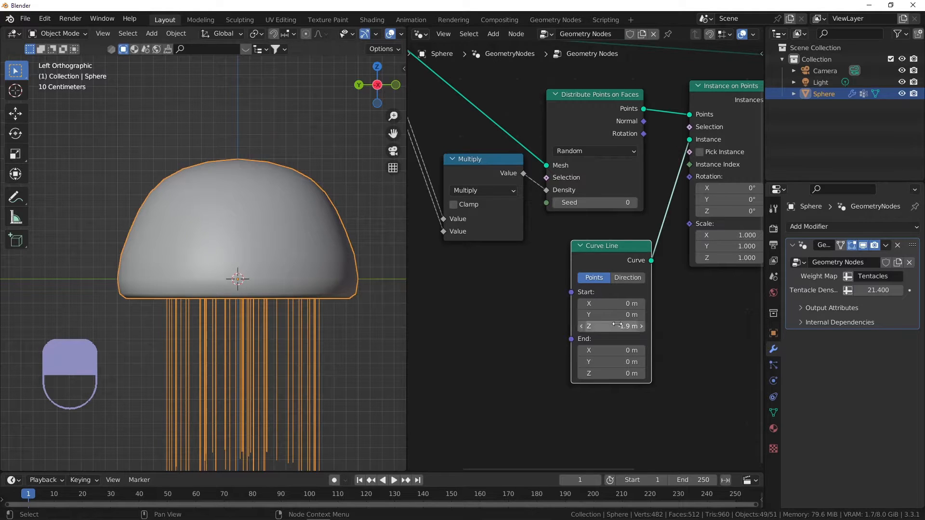
pyautogui.scroll(-2, 316, 250)
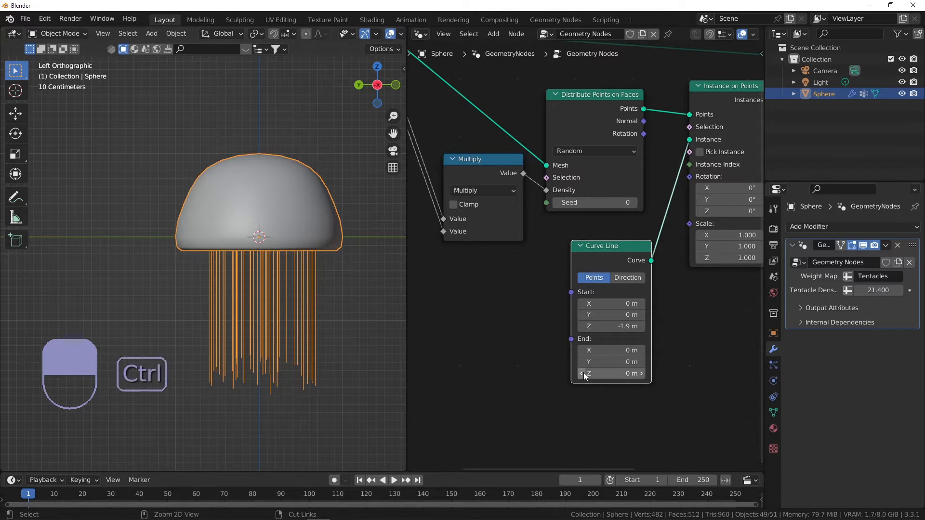
pyautogui.hotkey('ctrl', 'z')
pyautogui.hotkey('ctrl', 'z')
# Step: Set the Curve Line's End Z to -3.3 m with Start Z left at 0 m, and move the node below Multiply
pyautogui.click(611, 373)
pyautogui.write('0')
pyautogui.press('Return')
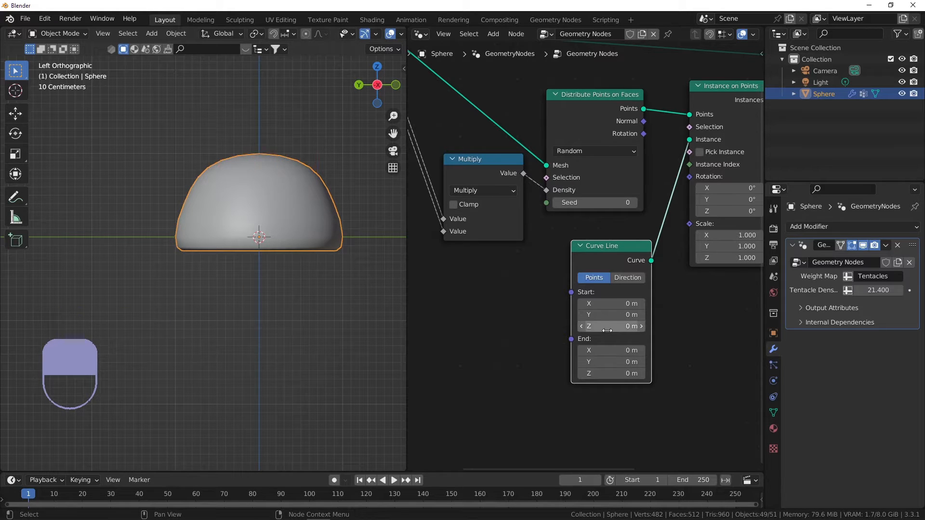
pyautogui.moveTo(611, 374); pyautogui.dragTo(574, 374)
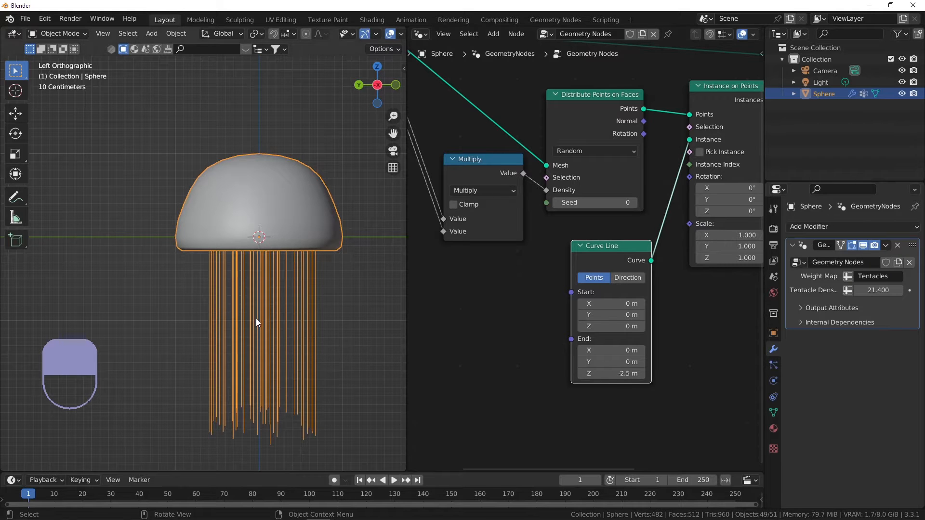
pyautogui.scroll(-1, 270, 316)
pyautogui.keyDown('shift'); pyautogui.moveTo(297, 315); pyautogui.dragTo(268, 288, button='middle'); pyautogui.keyUp('shift')
pyautogui.moveTo(612, 373); pyautogui.dragTo(586, 374)
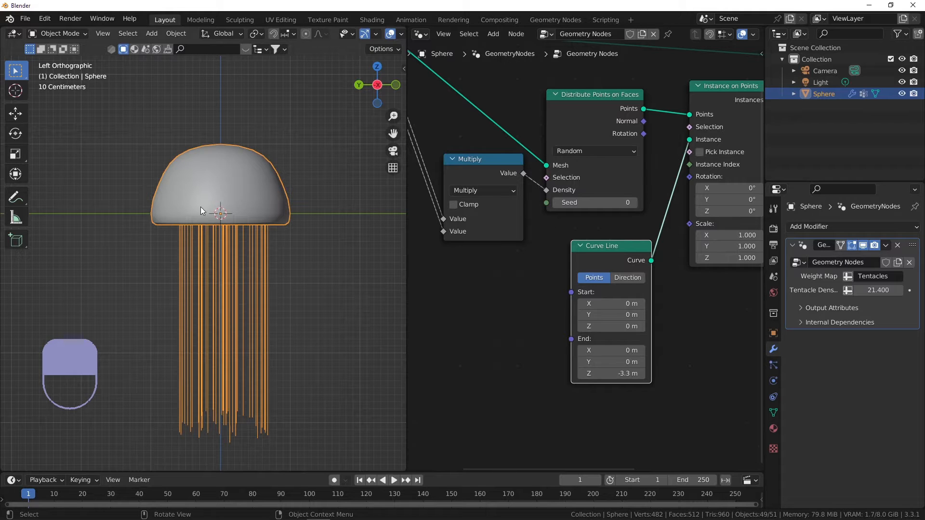
pyautogui.moveTo(603, 248); pyautogui.dragTo(469, 279)
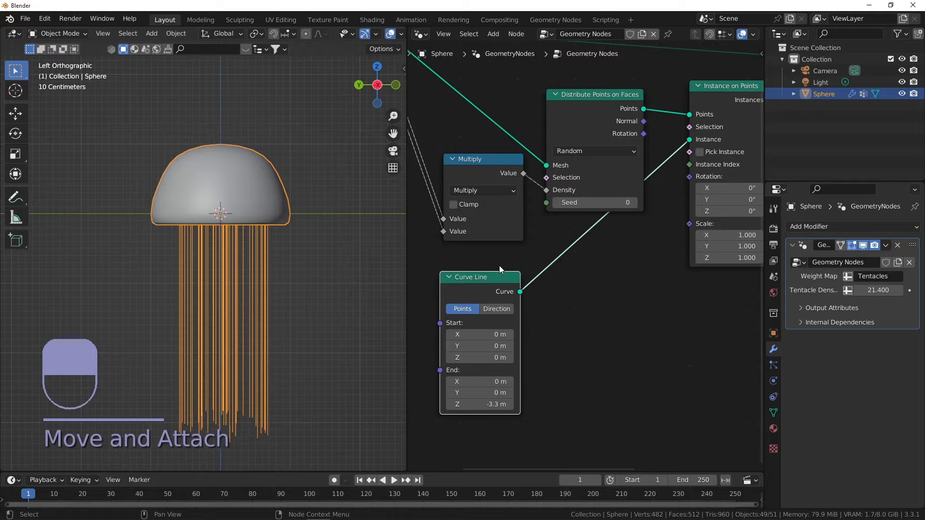
# Step: Add a Plain Axes empty at the dome's origin
pyautogui.scroll(-1, 233, 241)
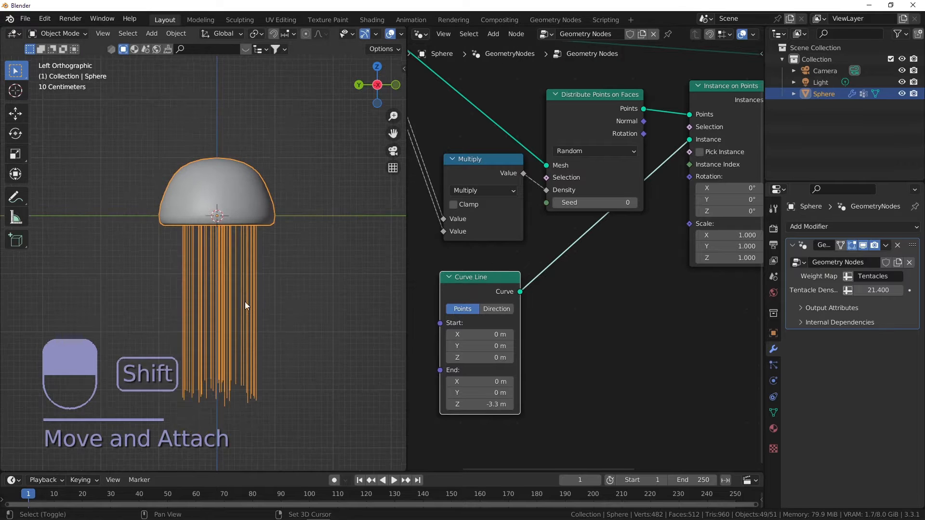
pyautogui.keyDown('shift'); pyautogui.moveTo(245, 303); pyautogui.dragTo(228, 236, button='middle'); pyautogui.keyUp('shift')
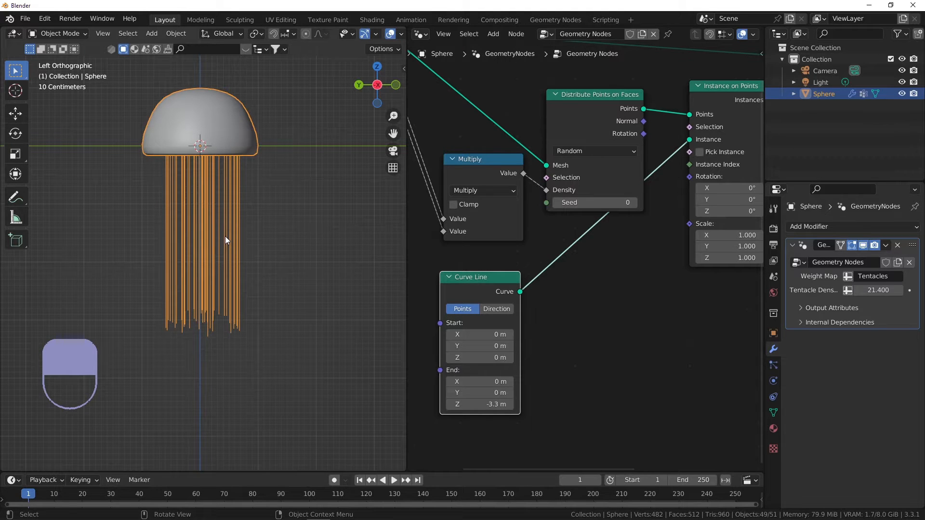
pyautogui.hotkey('shift', 'a')
pyautogui.moveTo(244, 214)
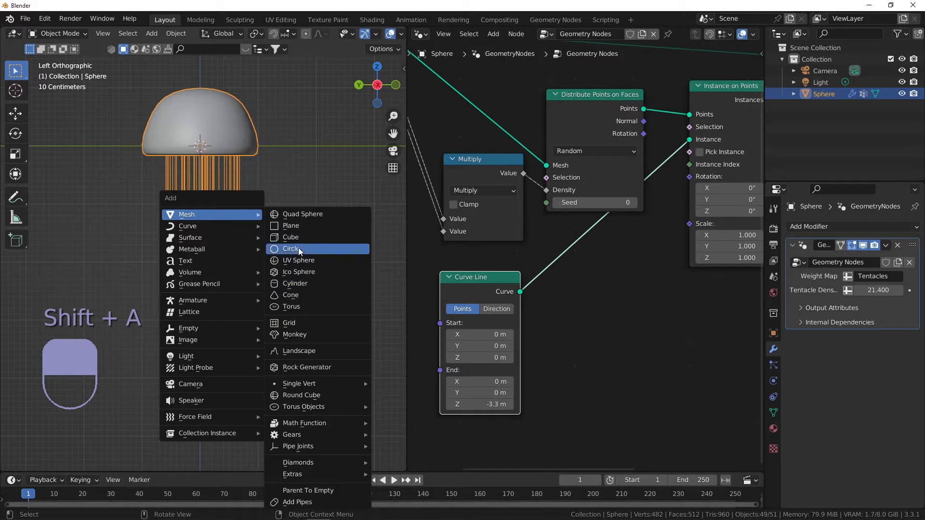
pyautogui.moveTo(209, 330)
pyautogui.click(295, 328)
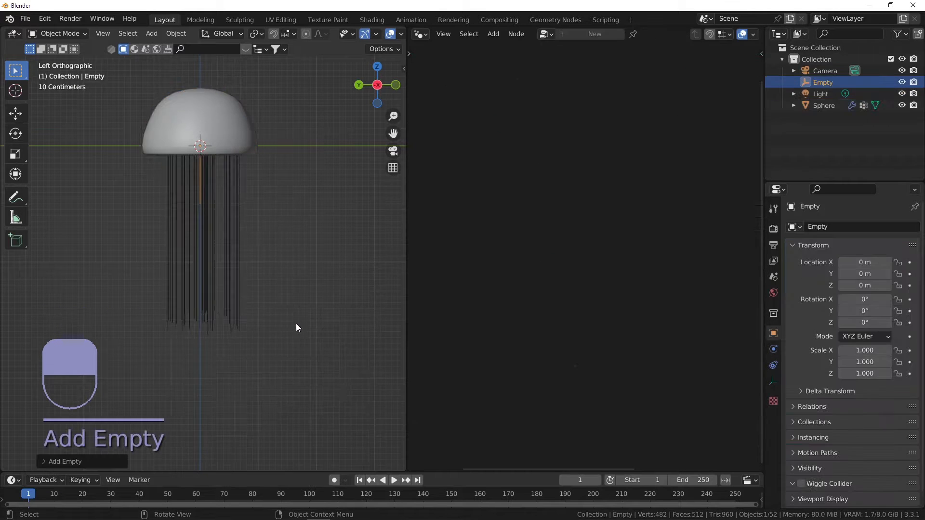
# Step: Move the empty straight down along Z to about -3.27 m, at the lower ends of the tentacle lines
pyautogui.scroll(-3, 292, 303)
pyautogui.scroll(4, 267, 284)
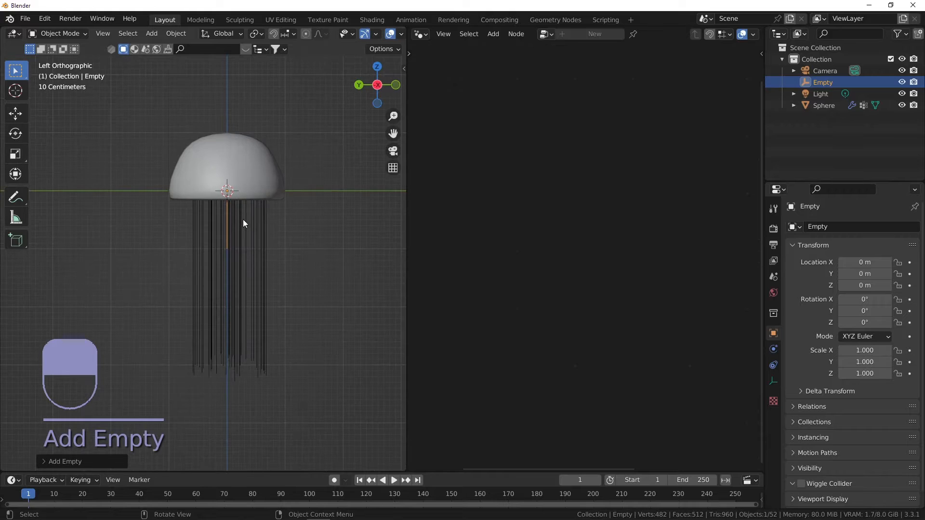
pyautogui.press('g')
pyautogui.press('z')
pyautogui.click(299, 383)
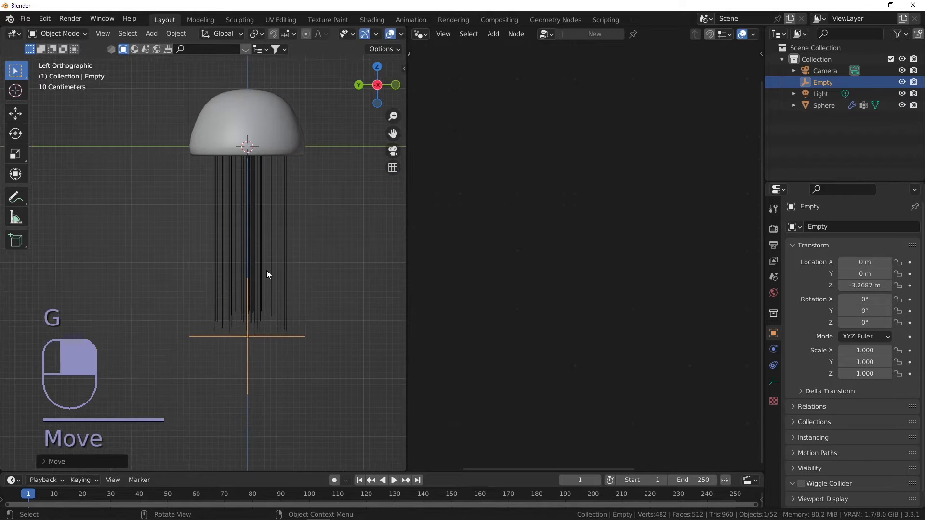
# Step: Select the dome and insert a Set Position node between Instance on Points and Join Geometry
pyautogui.click(266, 213)
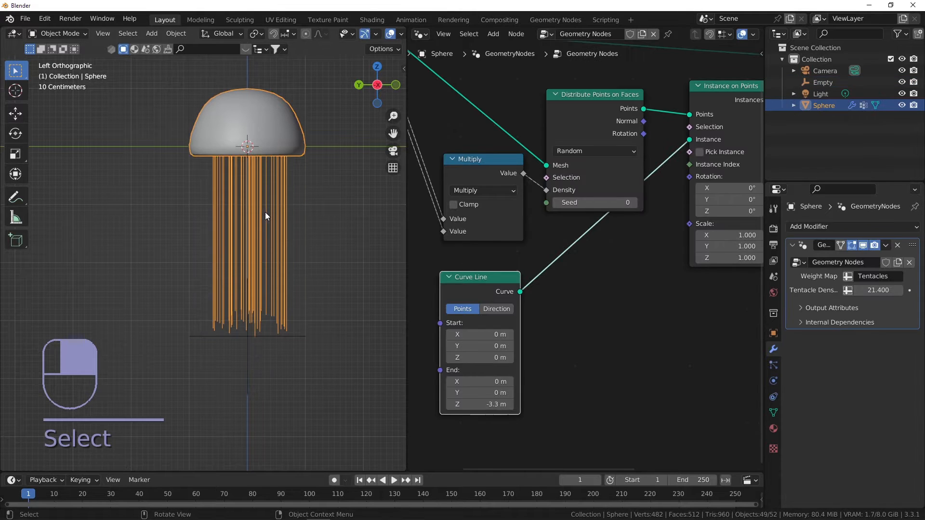
pyautogui.scroll(-3, 600, 225)
pyautogui.moveTo(600, 225); pyautogui.dragTo(526, 270, button='middle')
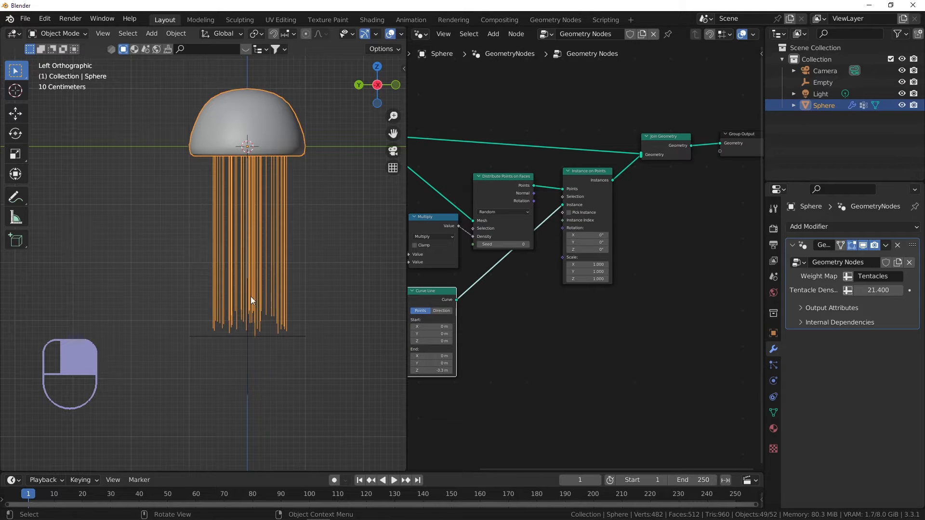
pyautogui.scroll(2, 657, 134)
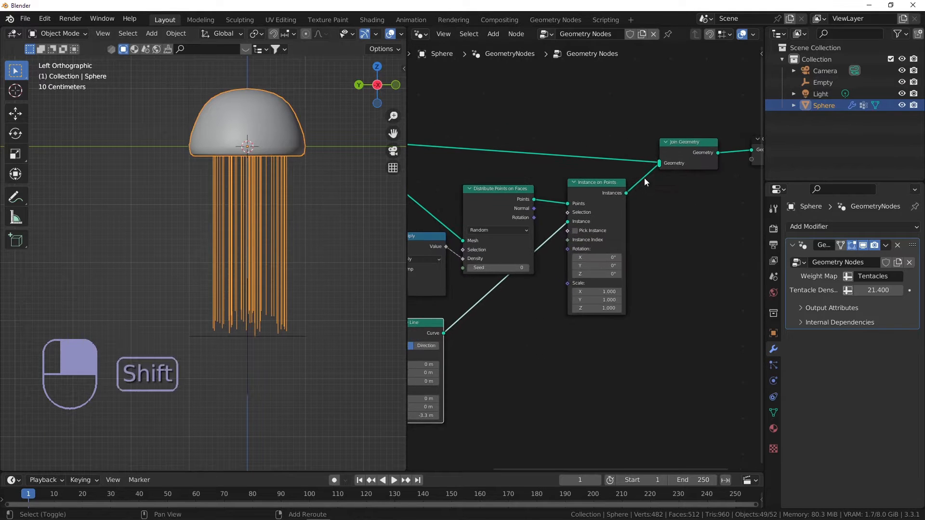
pyautogui.hotkey('shift', 'a')
pyautogui.click(644, 177)
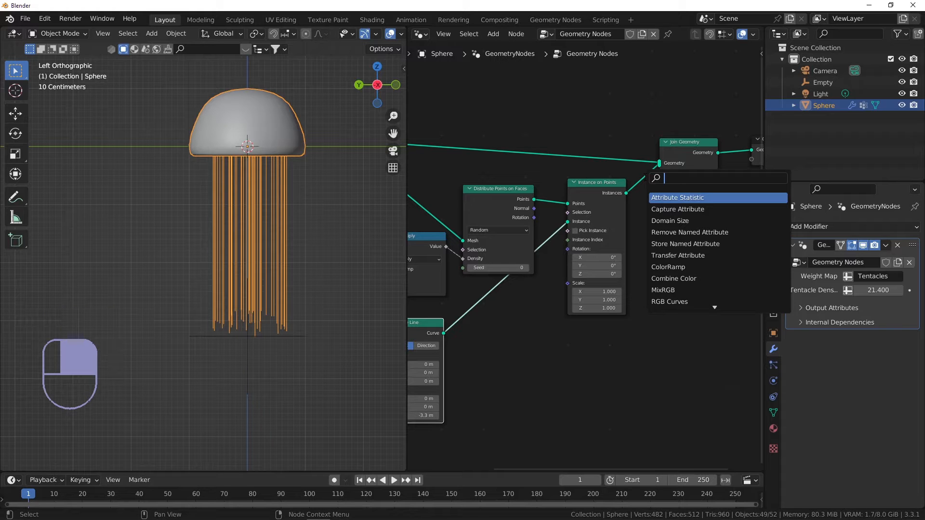
pyautogui.write('set po')
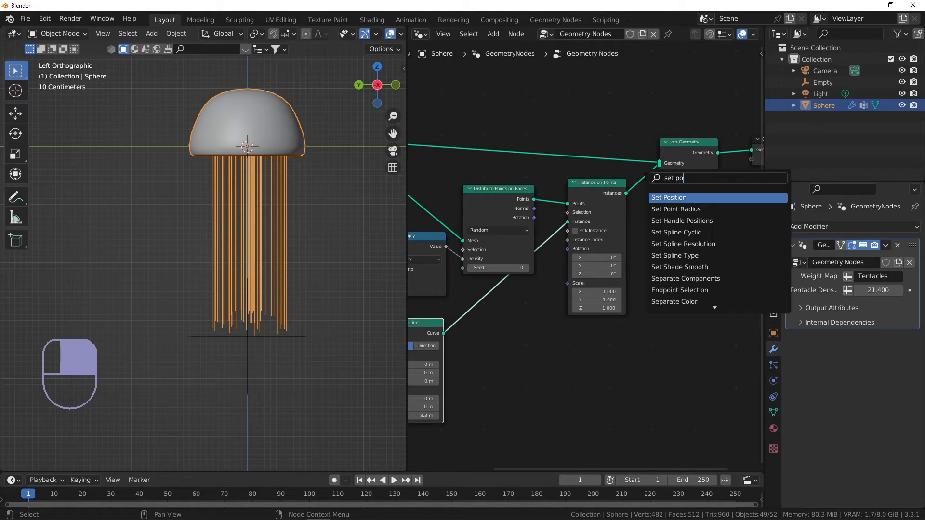
pyautogui.press('Return')
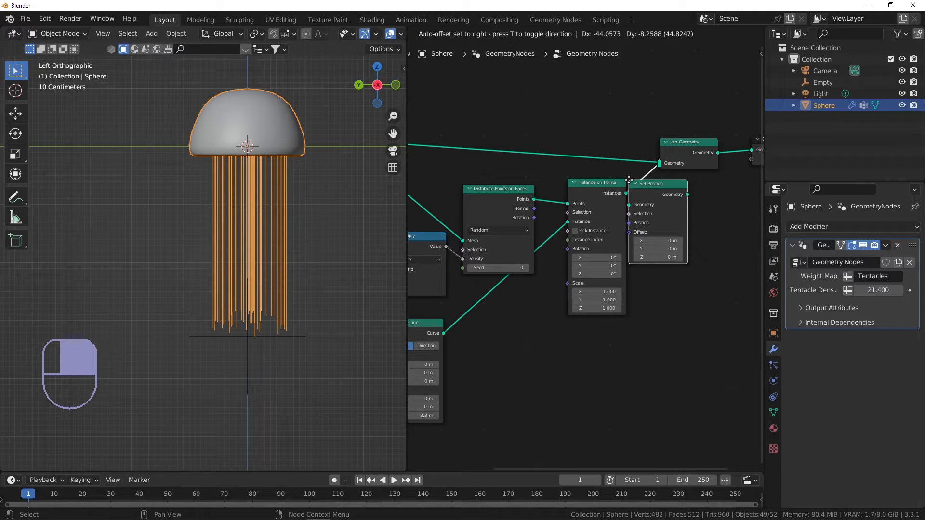
pyautogui.click(629, 180)
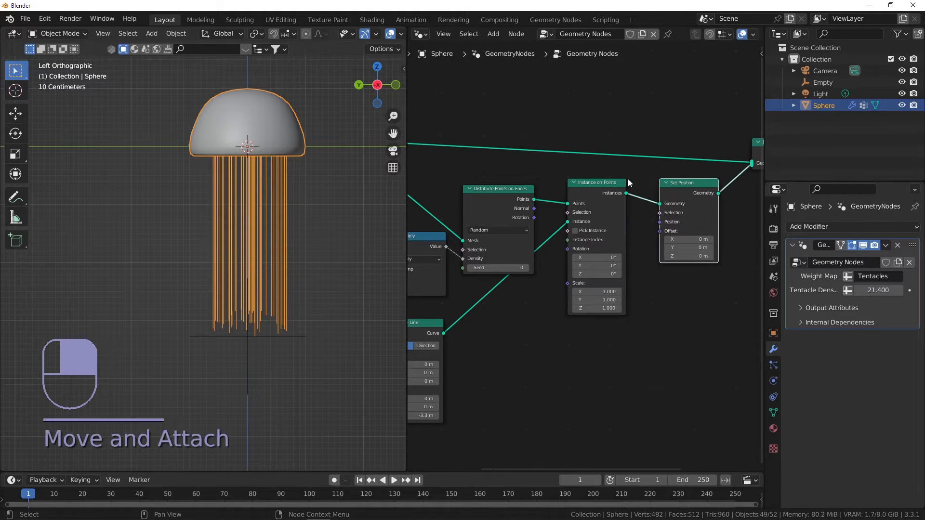
# Step: Bring the Empty into the dome's node tree as a Relative Object Info node and link its Location to Set Position's Position input
pyautogui.moveTo(479, 320); pyautogui.dragTo(479, 278, button='middle')
pyautogui.moveTo(633, 226); pyautogui.dragTo(663, 210, button='middle')
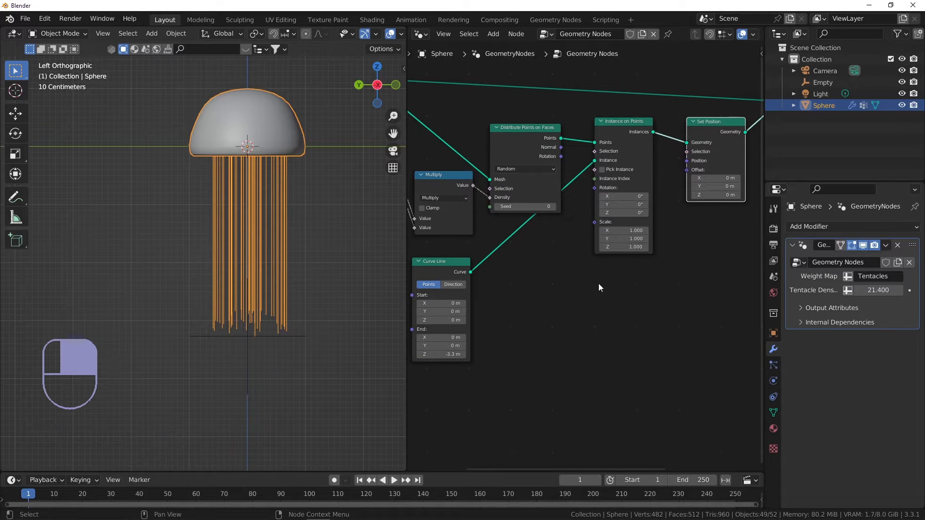
pyautogui.click(270, 341)
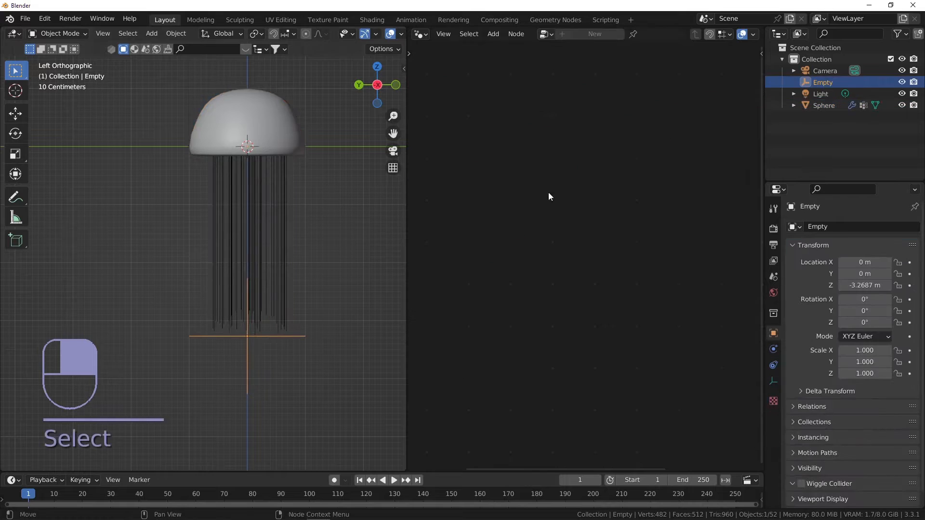
pyautogui.click(259, 214)
pyautogui.moveTo(822, 83); pyautogui.dragTo(617, 275)
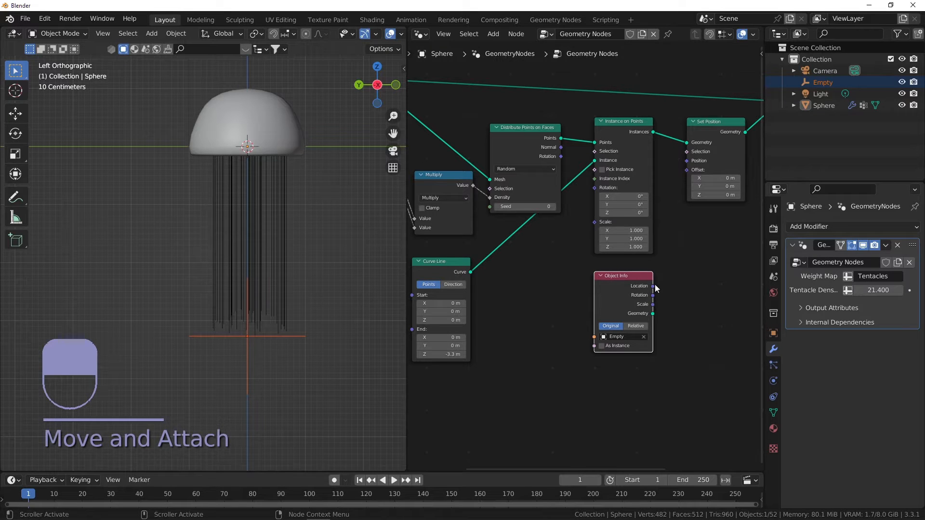
pyautogui.click(634, 327)
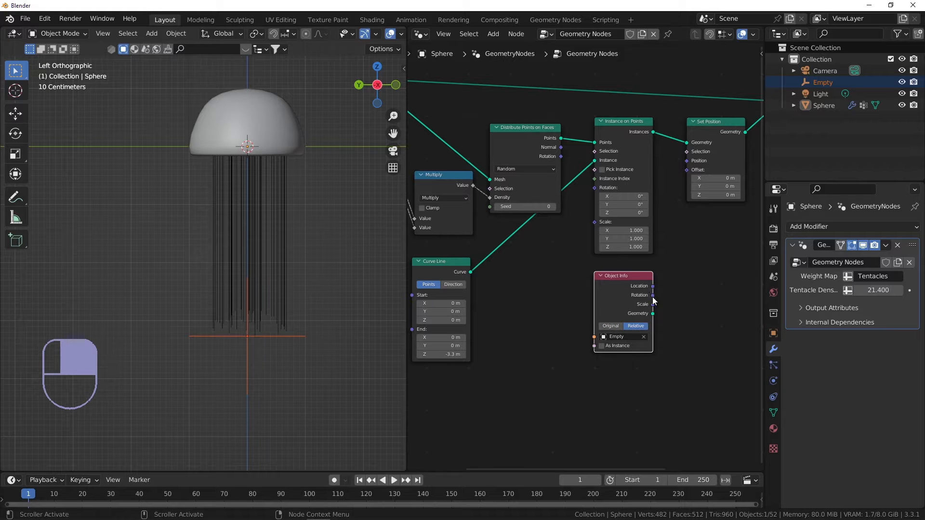
pyautogui.moveTo(654, 288); pyautogui.dragTo(687, 161)
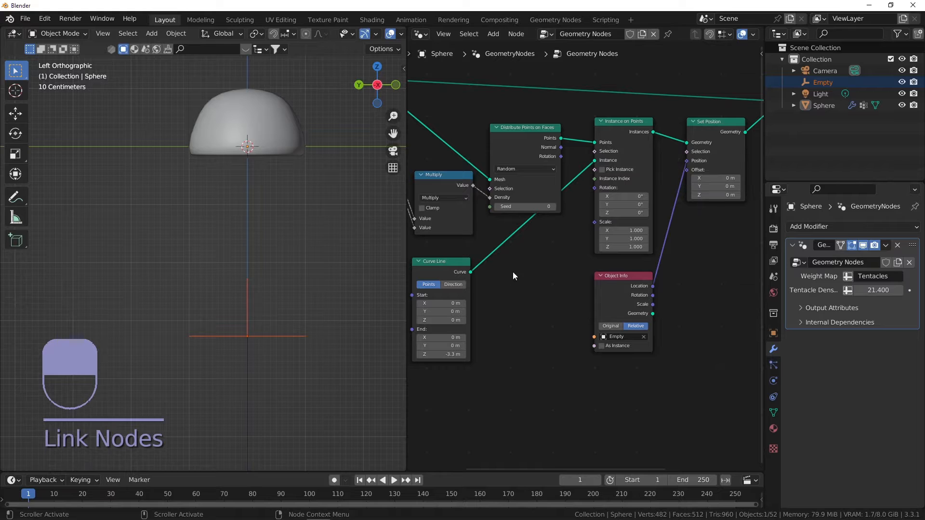
# Step: Select the dome by its tentacle lines to examine where they sit relative to the empty
pyautogui.scroll(-5, 261, 343)
pyautogui.scroll(5, 262, 368)
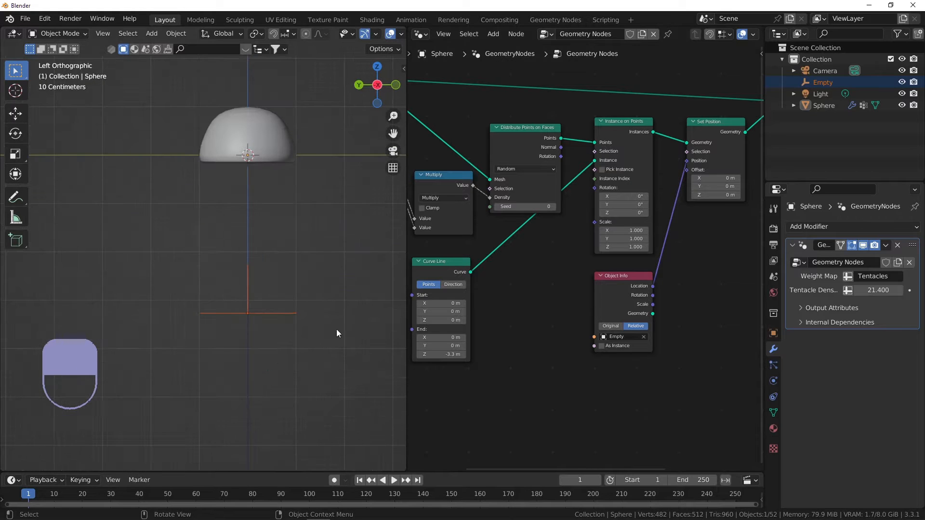
pyautogui.scroll(1, 694, 180)
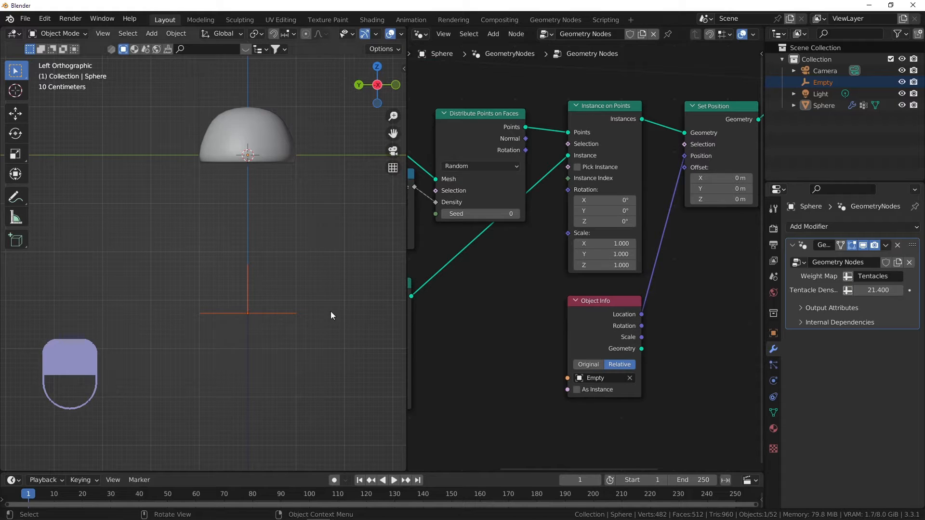
pyautogui.click(249, 344)
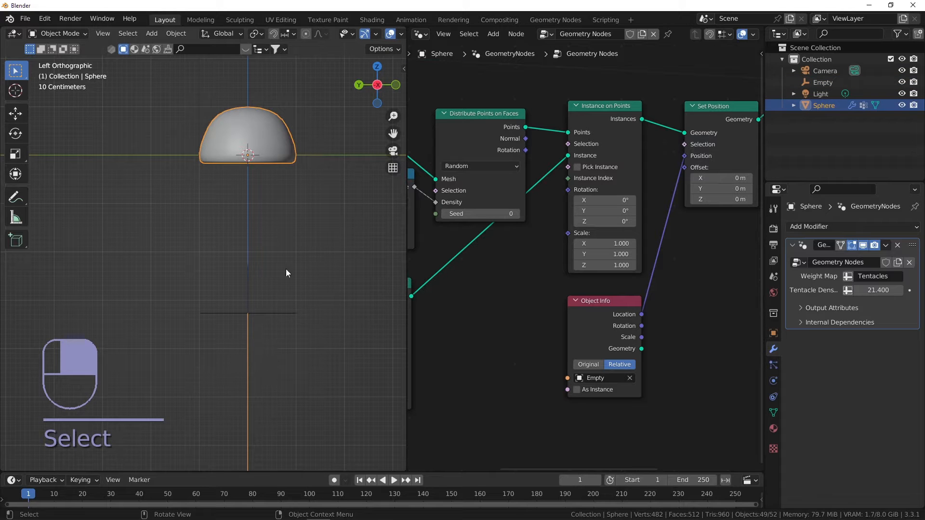
# Step: Undo the most recent changes
pyautogui.hotkey('ctrl', 'z')
pyautogui.hotkey('ctrl', 'z')
pyautogui.hotkey('ctrl', 'z')
pyautogui.hotkey('ctrl', 'z')
pyautogui.hotkey('ctrl', 'z')
pyautogui.hotkey('ctrl', 'z')
pyautogui.hotkey('ctrl', 'z')
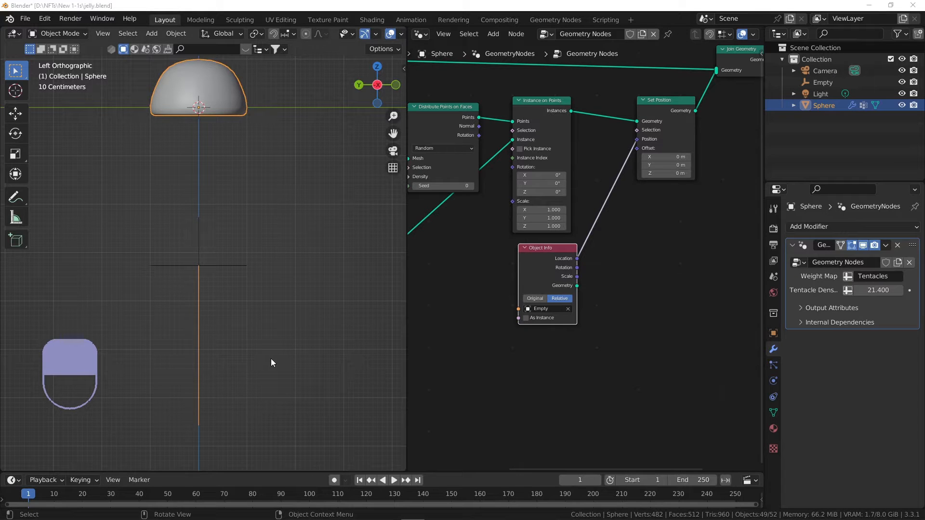
# Step: Insert a Realize Instances node between Instance on Points and Set Position
pyautogui.moveTo(569, 155); pyautogui.dragTo(514, 197, button='middle')
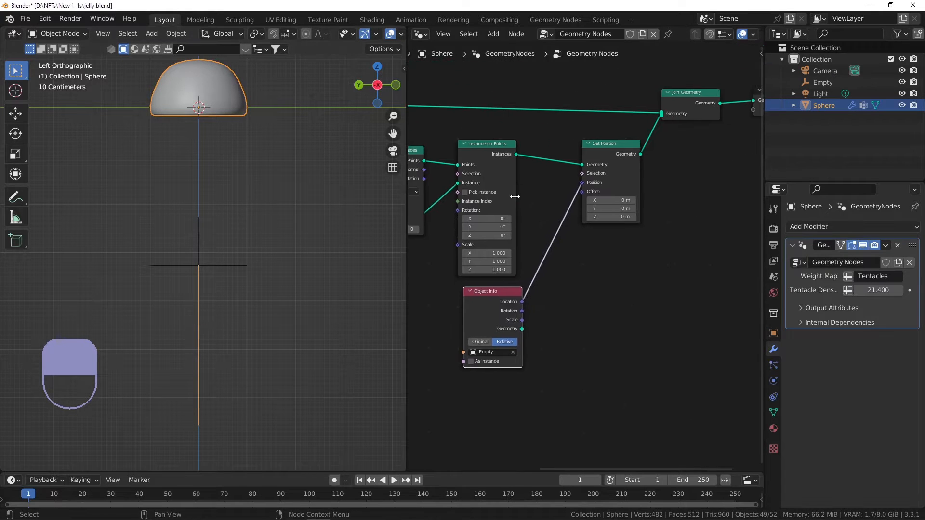
pyautogui.scroll(1, 534, 163)
pyautogui.hotkey('shift', 'a')
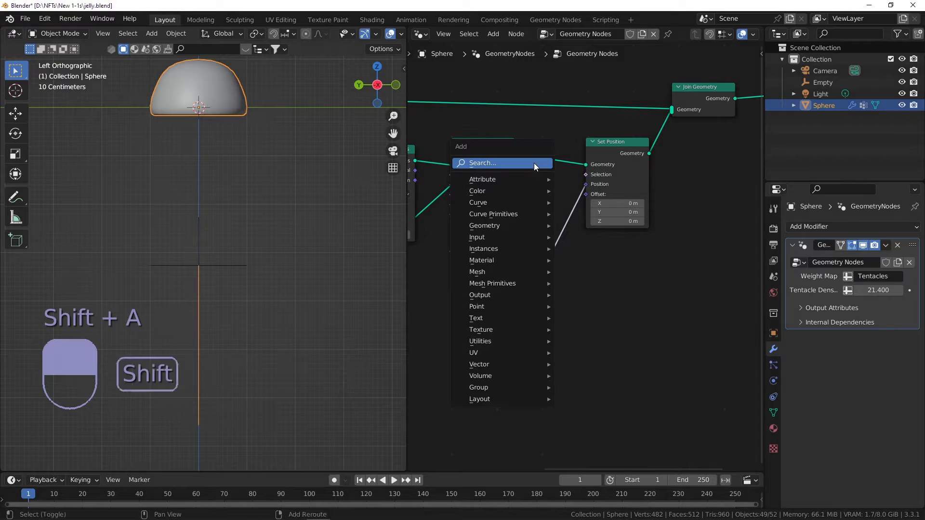
pyautogui.click(534, 163)
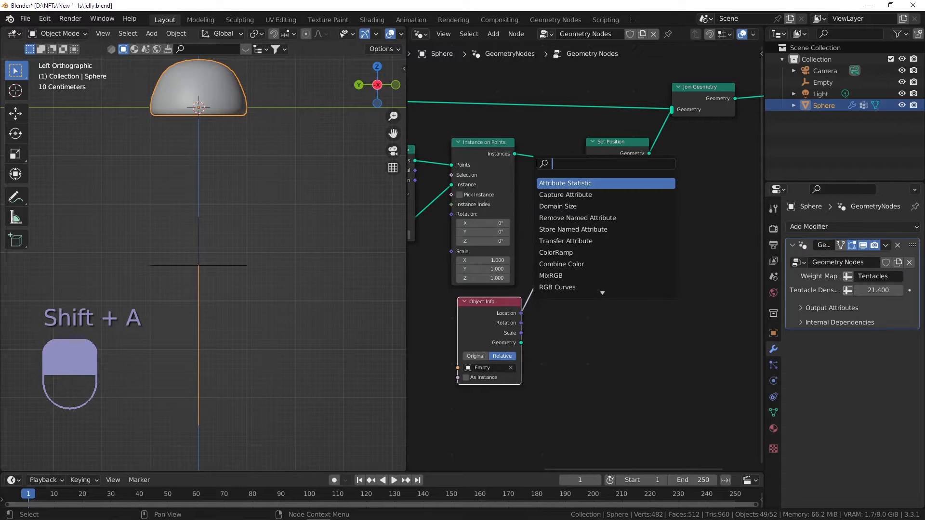
pyautogui.write('real')
pyautogui.press('Return')
pyautogui.click(529, 154)
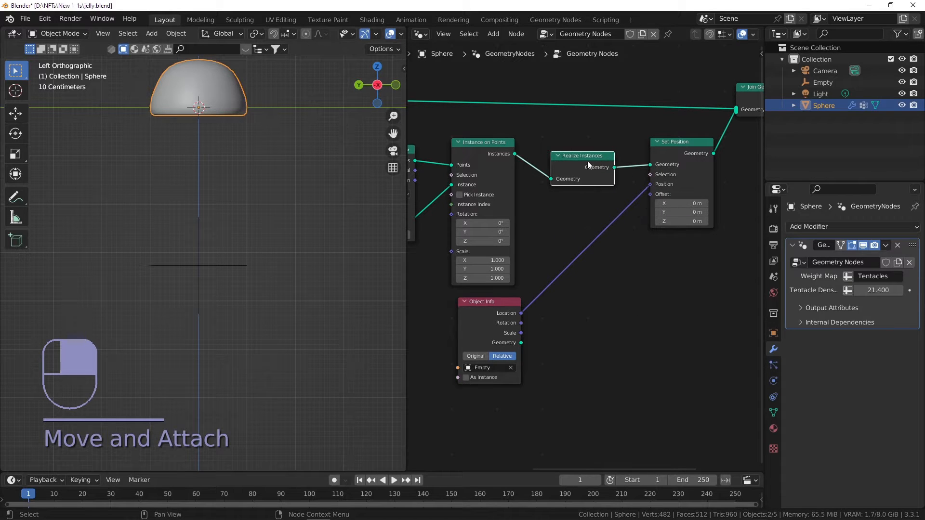
pyautogui.moveTo(562, 156); pyautogui.dragTo(537, 145)
# Step: Insert a Set Spline Type node between Realize Instances and Set Position, and set its type to Bezier
pyautogui.moveTo(582, 157); pyautogui.dragTo(524, 158, button='middle')
pyautogui.hotkey('shift', 'a')
pyautogui.click(523, 157)
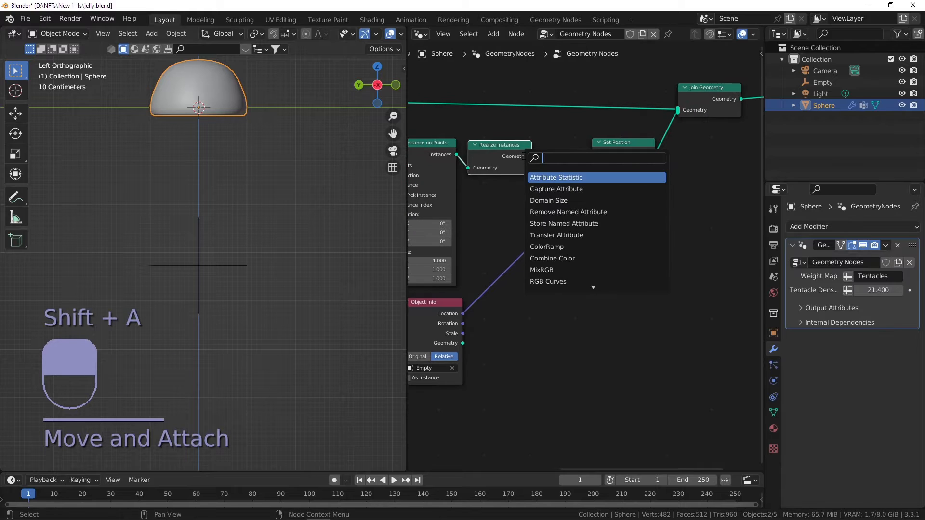
pyautogui.write('splinte')
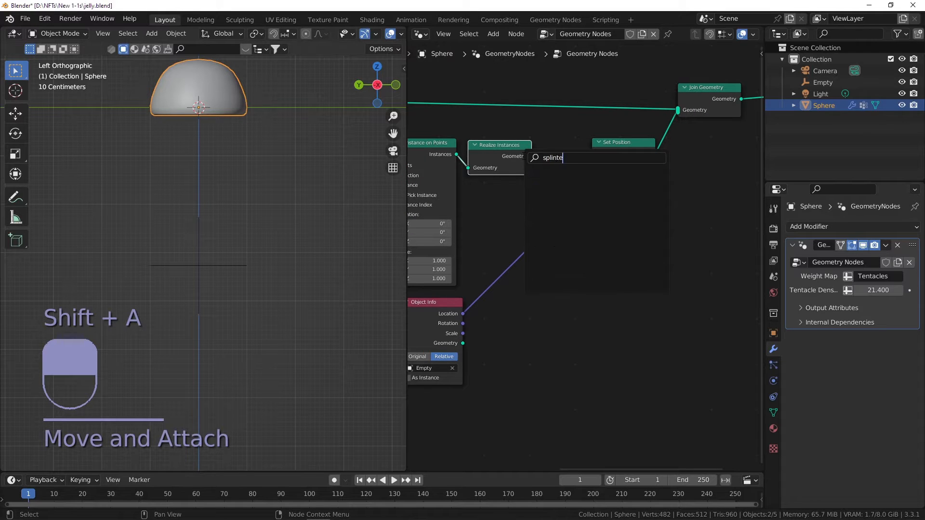
pyautogui.hotkey('ctrl', 'a')
pyautogui.write('spline')
pyautogui.press('Down')
pyautogui.press('Return')
pyautogui.click(567, 139)
pyautogui.click(584, 167)
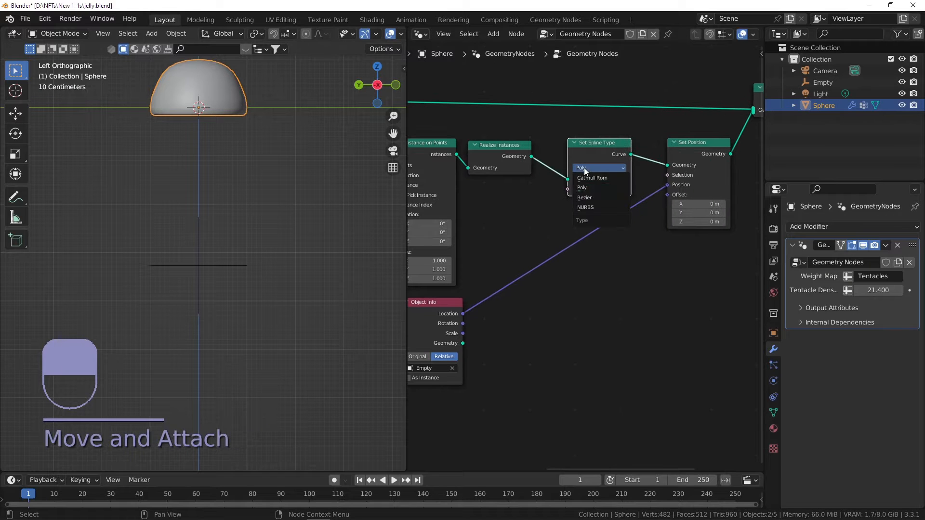
pyautogui.click(591, 206)
pyautogui.moveTo(597, 158); pyautogui.dragTo(574, 150)
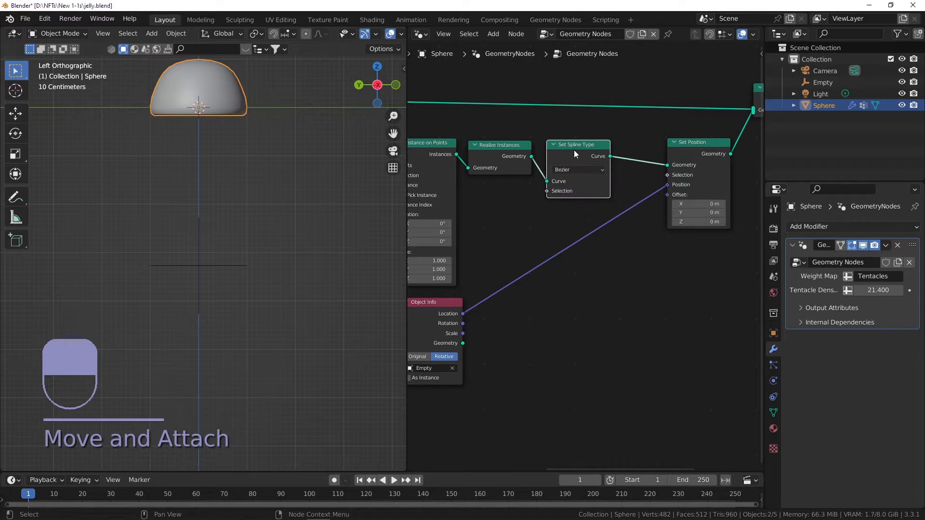
# Step: Insert a Set Handle Type node between Set Spline Type and Set Position, and reposition Object Info beneath it
pyautogui.click(574, 149)
pyautogui.hotkey('shift', 'a')
pyautogui.write('set handl')
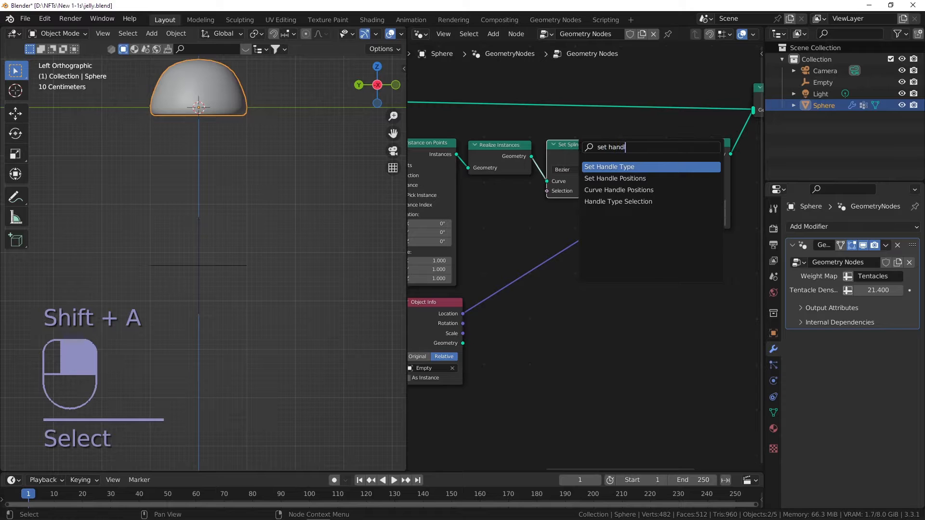
pyautogui.press('Return')
pyautogui.click(622, 136)
pyautogui.moveTo(683, 146); pyautogui.dragTo(663, 146)
pyautogui.scroll(-2, 610, 259)
pyautogui.moveTo(506, 302); pyautogui.dragTo(659, 252)
pyautogui.scroll(2, 611, 227)
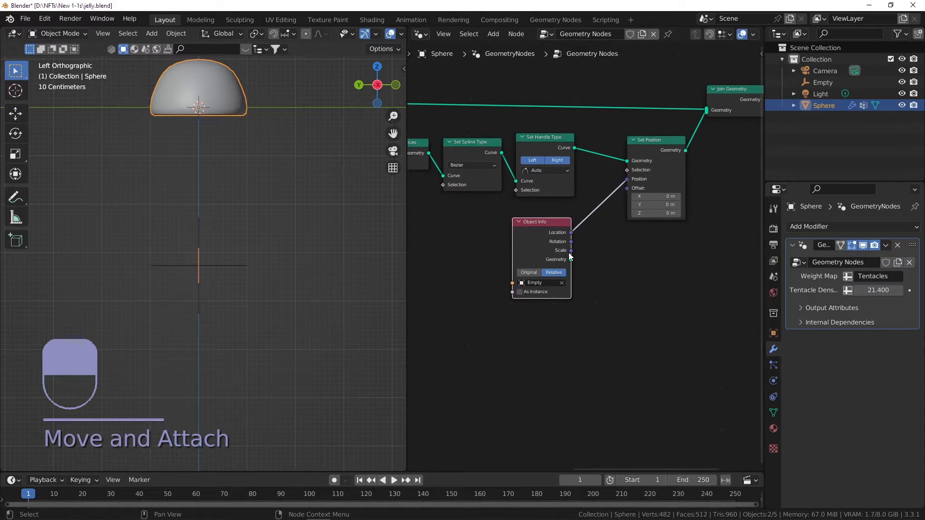
# Step: Add an Endpoint Selection node below Object Info, link it to Set Position's Selection input, and set its Start Size to 0
pyautogui.moveTo(584, 236); pyautogui.dragTo(599, 224, button='middle')
pyautogui.scroll(2, 587, 205)
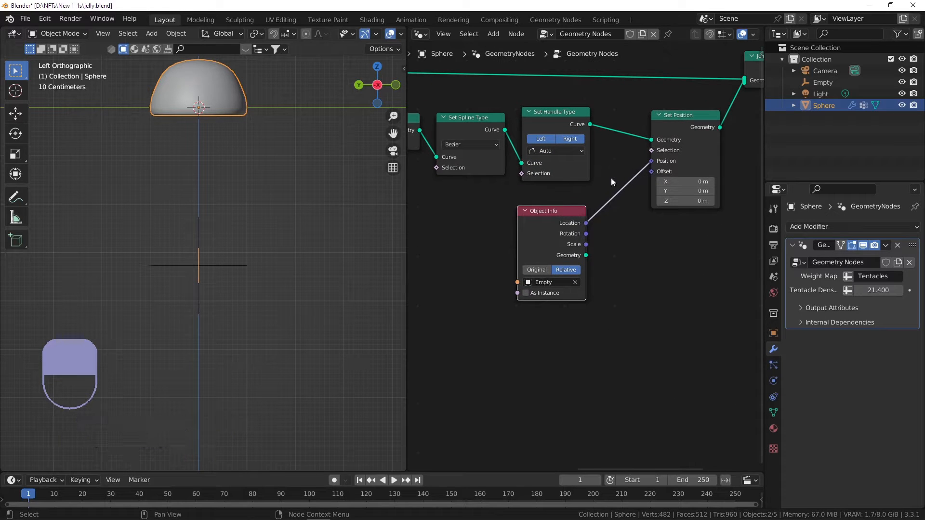
pyautogui.hotkey('shift', 'a')
pyautogui.write('endpoint')
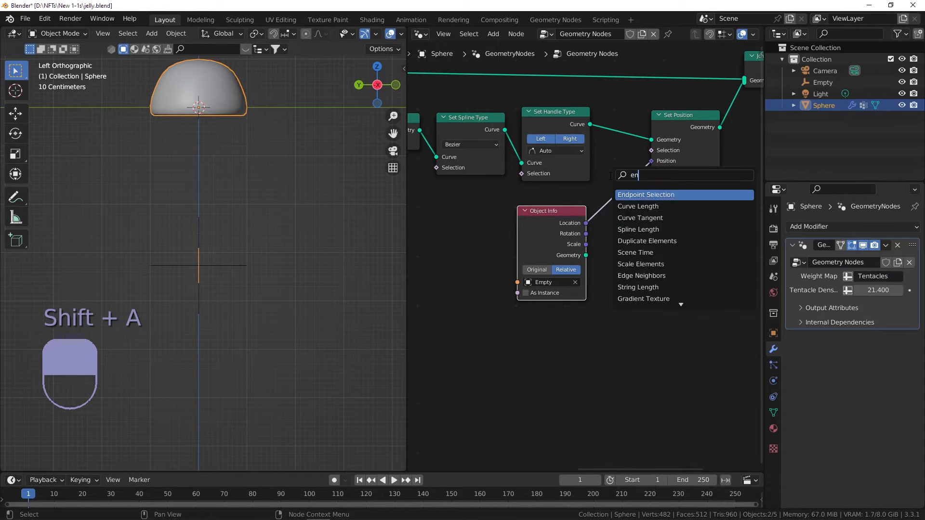
pyautogui.press('Return')
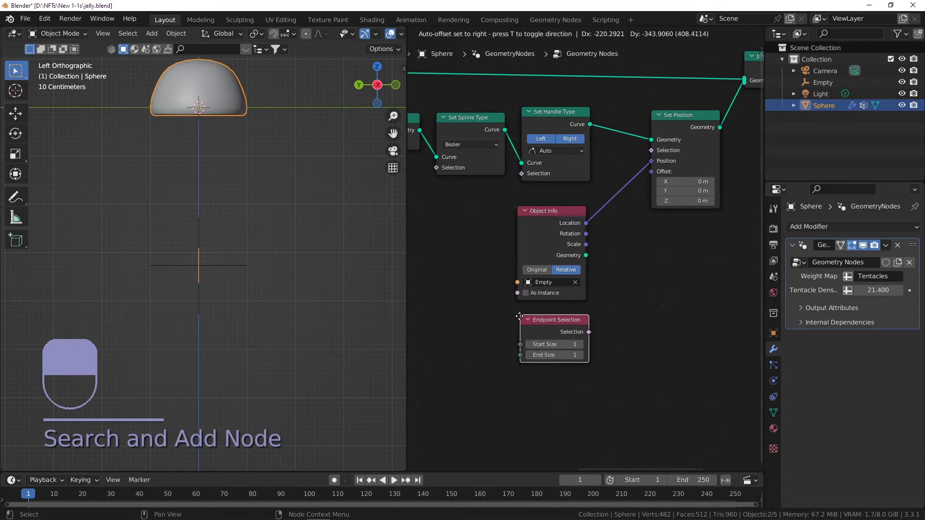
pyautogui.click(522, 316)
pyautogui.moveTo(589, 332); pyautogui.dragTo(651, 150)
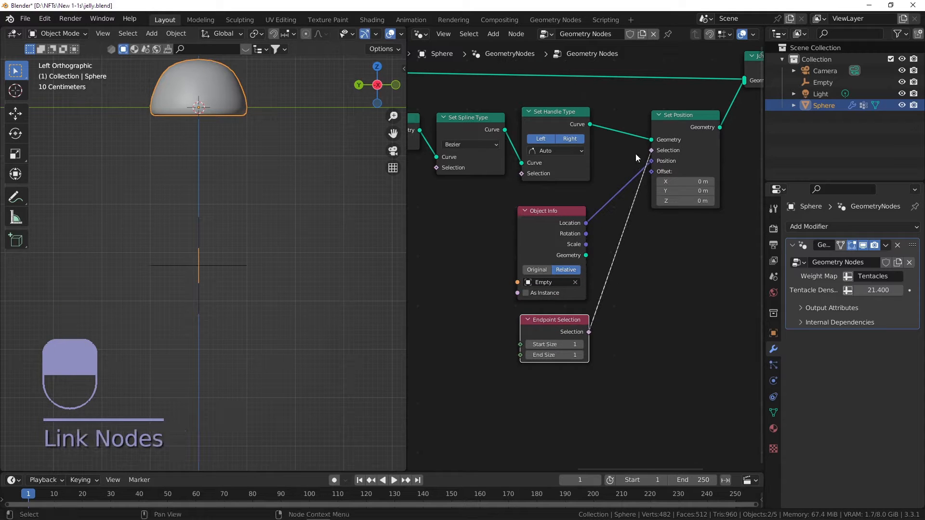
pyautogui.click(528, 345)
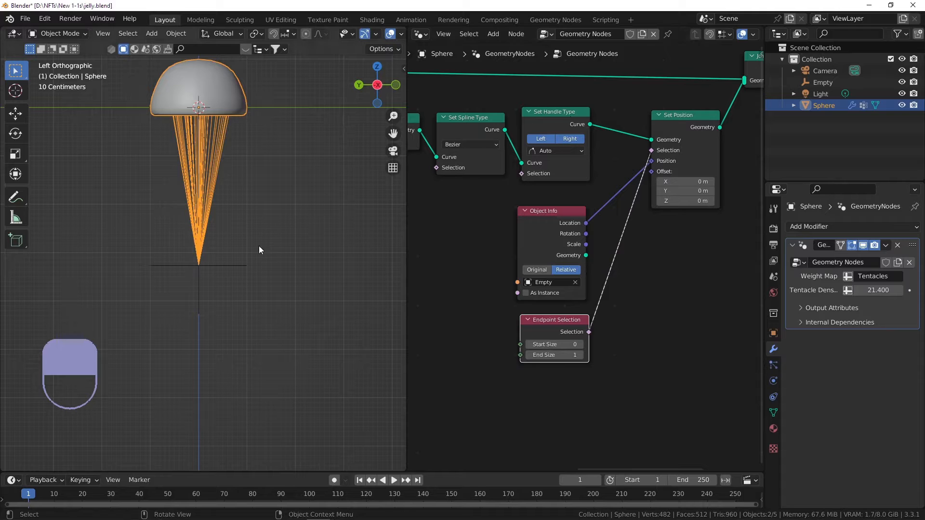
# Step: Test how the tentacle ends follow the empty with a trial move, cancel it, and reselect the dome
pyautogui.click(226, 266)
pyautogui.press('g')
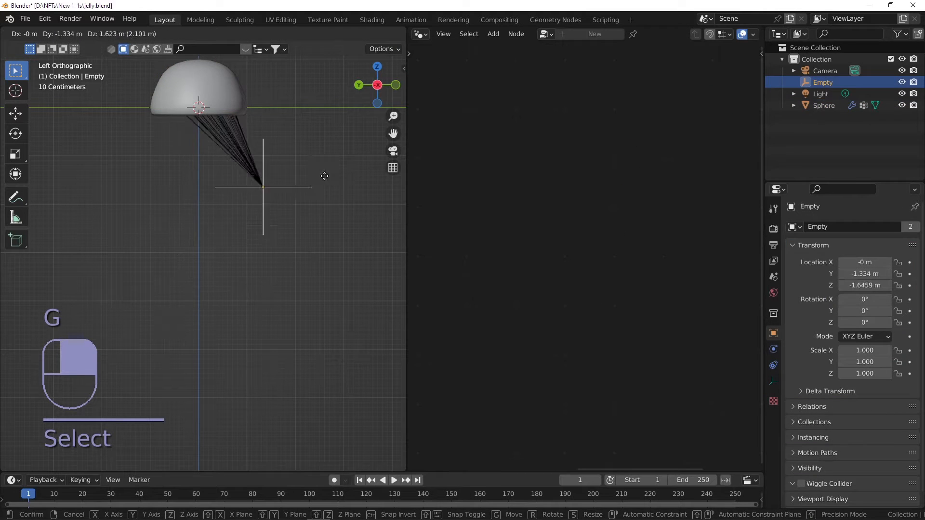
pyautogui.rightClick(212, 186)
pyautogui.click(206, 170)
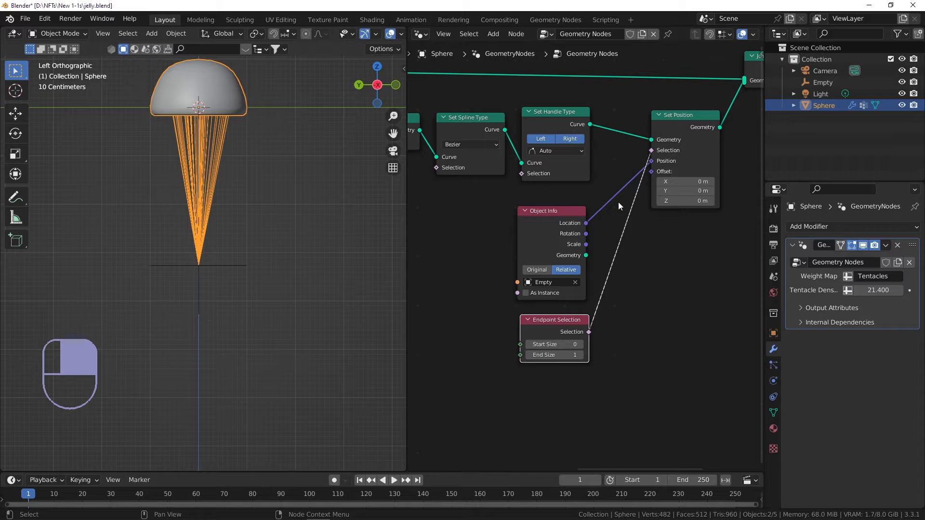
# Step: Insert a Resample Curve node with Count 10 between Realize Instances and Set Spline Type
pyautogui.moveTo(548, 204); pyautogui.dragTo(620, 198, button='middle')
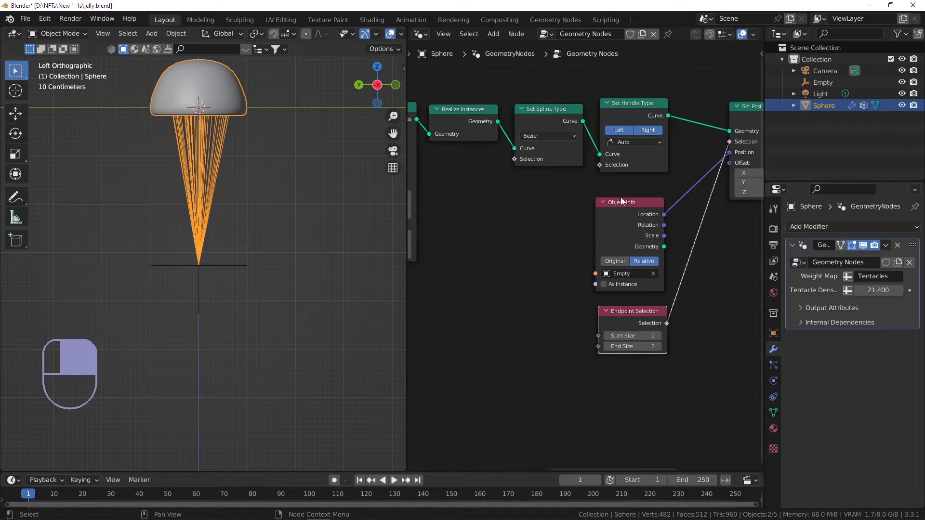
pyautogui.scroll(2, 483, 146)
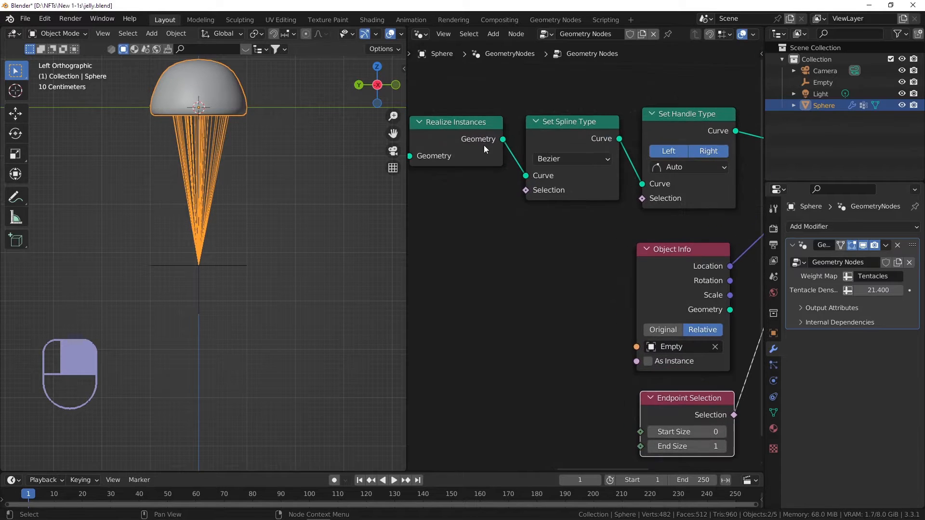
pyautogui.hotkey('shift', 'a')
pyautogui.write('resa')
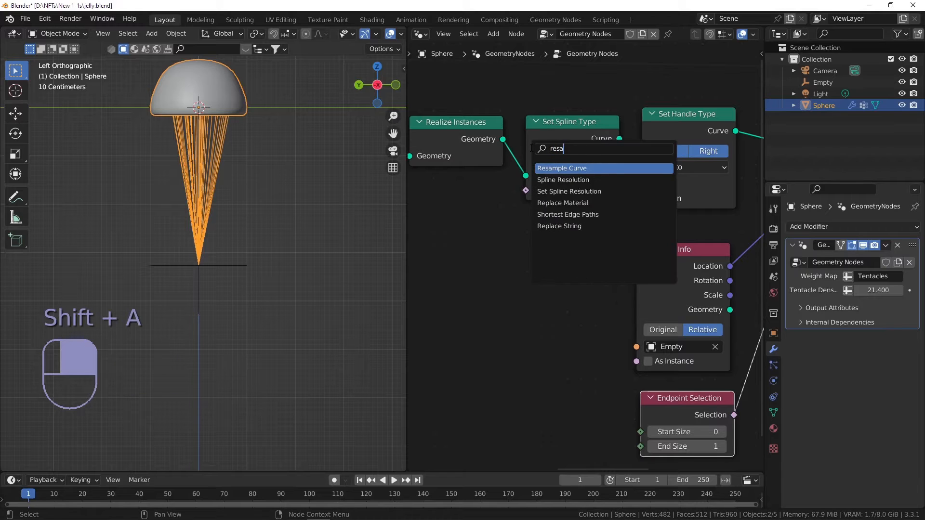
pyautogui.press('Return')
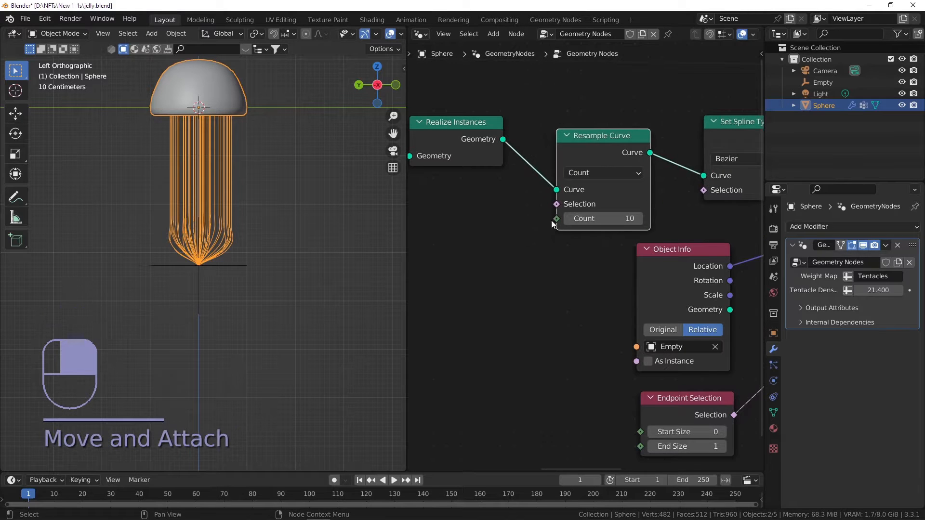
pyautogui.keyDown('shift'); pyautogui.click(419, 212); pyautogui.keyUp('shift')
# Step: Set the Endpoint Selection node's End Size to 4
pyautogui.scroll(-1, 507, 192)
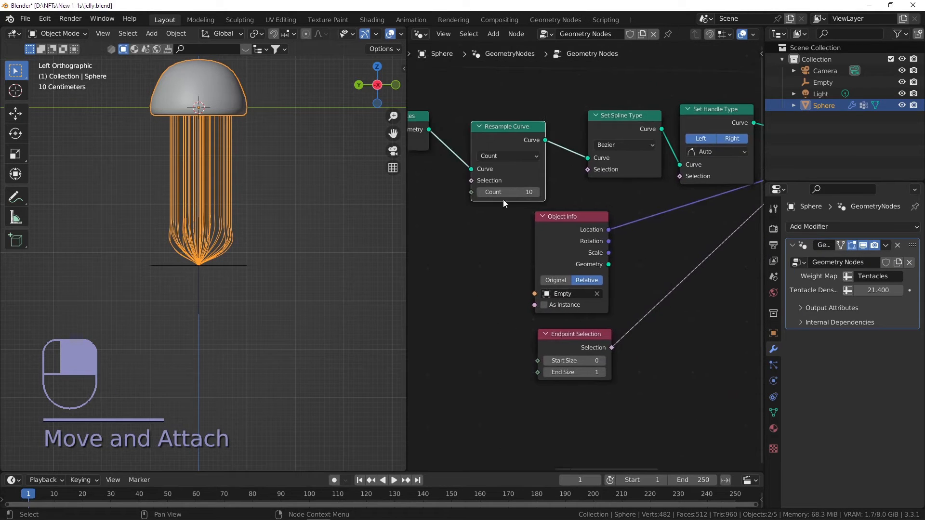
pyautogui.keyDown('shift'); pyautogui.scroll(-4, 540, 286); pyautogui.keyUp('shift')
pyautogui.scroll(2, 539, 286)
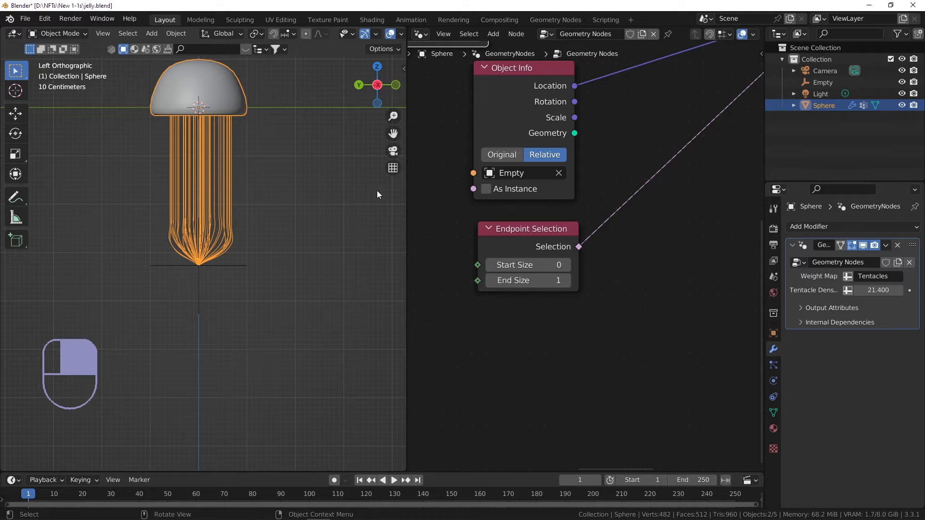
pyautogui.moveTo(525, 280); pyautogui.dragTo(550, 280)
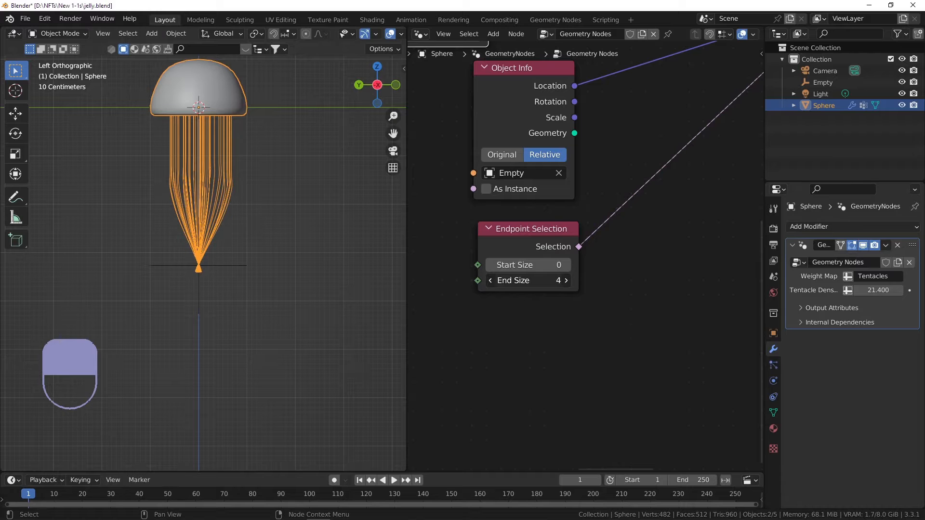
# Step: Lower the Resample Curve Count to 6 and the Endpoint Selection End Size to 2
pyautogui.scroll(-1, 496, 236)
pyautogui.moveTo(496, 235); pyautogui.dragTo(561, 256, button='middle')
pyautogui.moveTo(522, 167); pyautogui.dragTo(541, 218, button='middle')
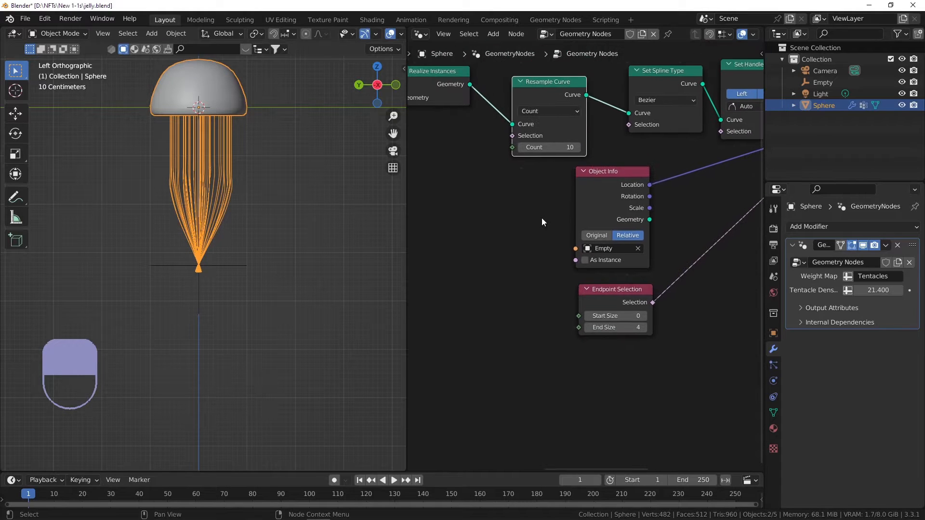
pyautogui.click(521, 150)
pyautogui.click(521, 151)
pyautogui.click(522, 149)
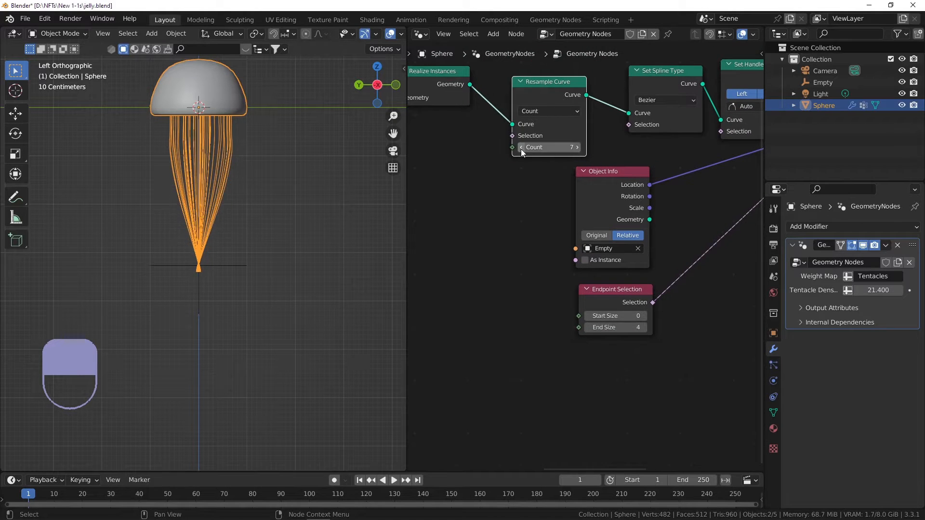
pyautogui.moveTo(619, 327); pyautogui.dragTo(605, 327)
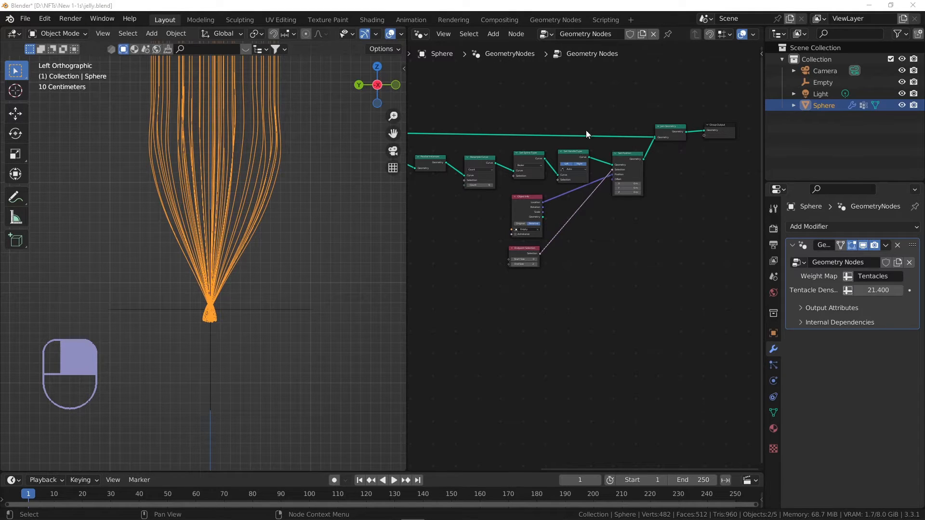
# Step: Insert a Vector Math node set to Add between Object Info's Location and Set Position's Position input
pyautogui.scroll(2, 605, 148)
pyautogui.moveTo(535, 299); pyautogui.dragTo(585, 247, button='middle')
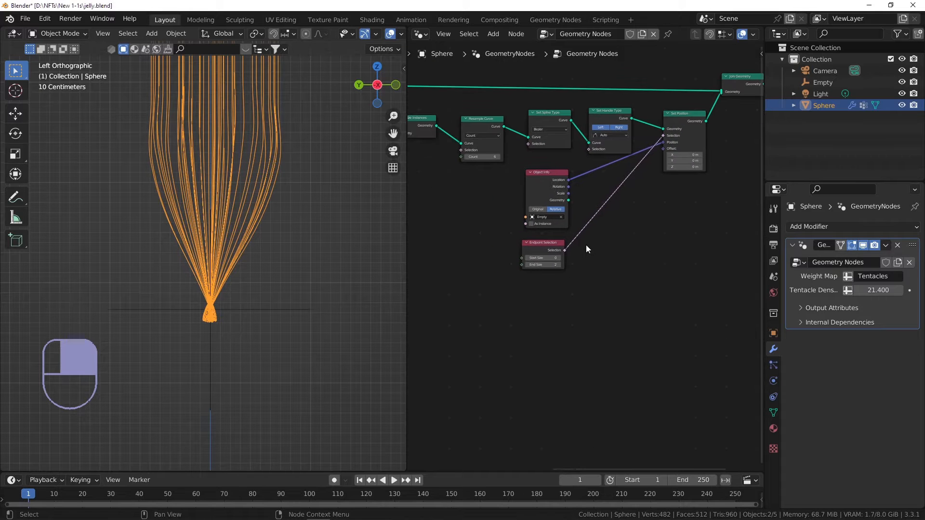
pyautogui.hotkey('shift', 'a')
pyautogui.write('vector')
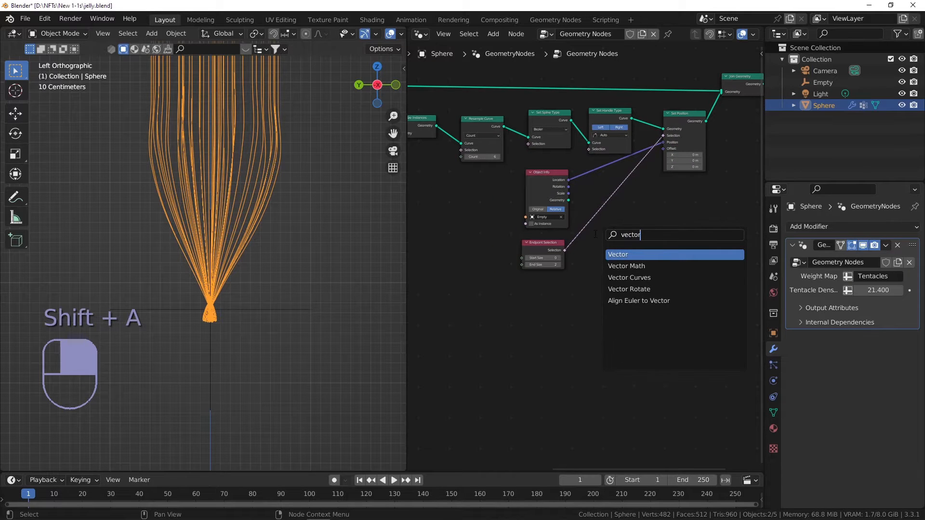
pyautogui.press('Down')
pyautogui.press('Return')
pyautogui.click(584, 161)
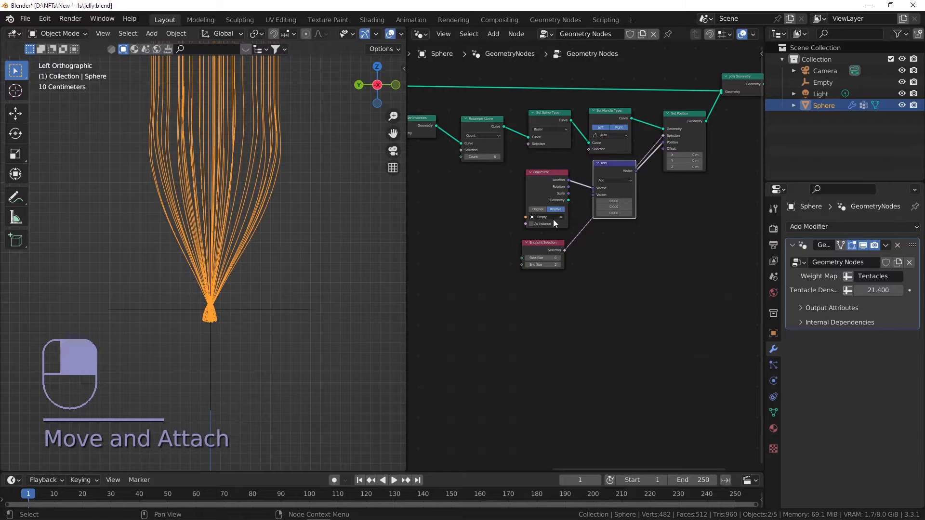
pyautogui.scroll(2, 554, 214)
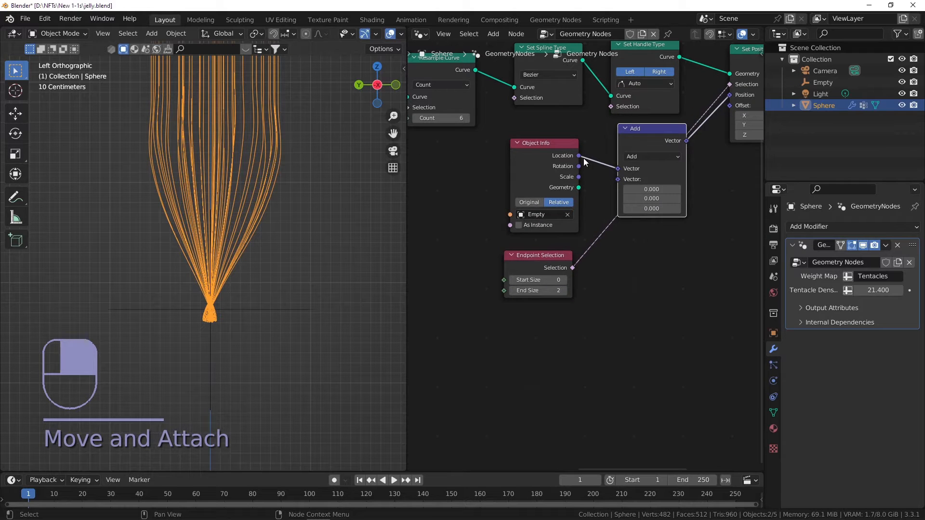
# Step: Feed a Random Value node set to Vector into the second Vector input of the Add node
pyautogui.moveTo(632, 125); pyautogui.dragTo(648, 210)
pyautogui.scroll(-1, 604, 332)
pyautogui.moveTo(613, 303); pyautogui.dragTo(636, 198, button='middle')
pyautogui.scroll(-2, 660, 202)
pyautogui.scroll(2, 649, 168)
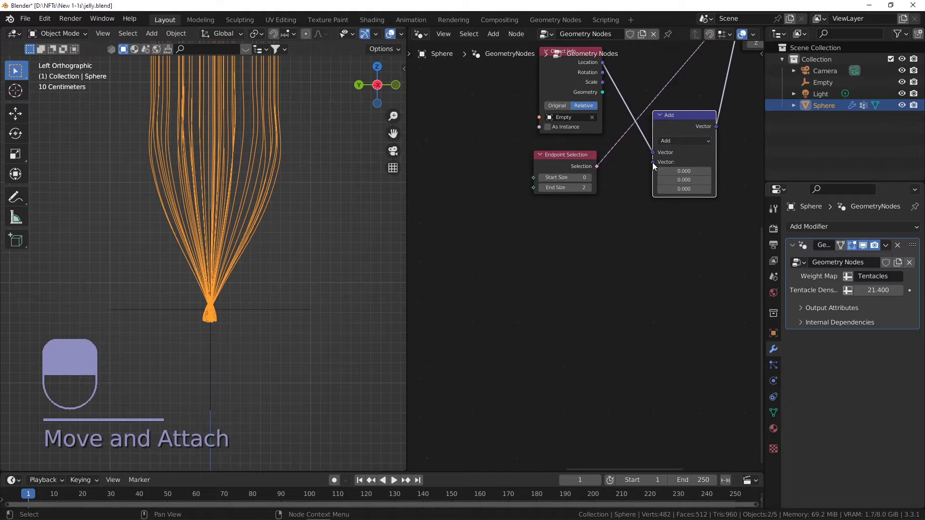
pyautogui.moveTo(653, 163); pyautogui.dragTo(601, 251)
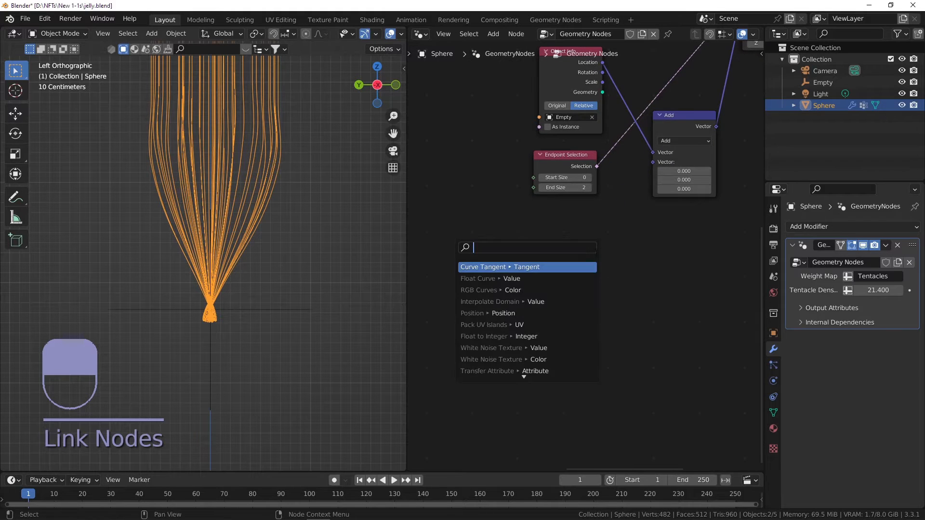
pyautogui.write('random val')
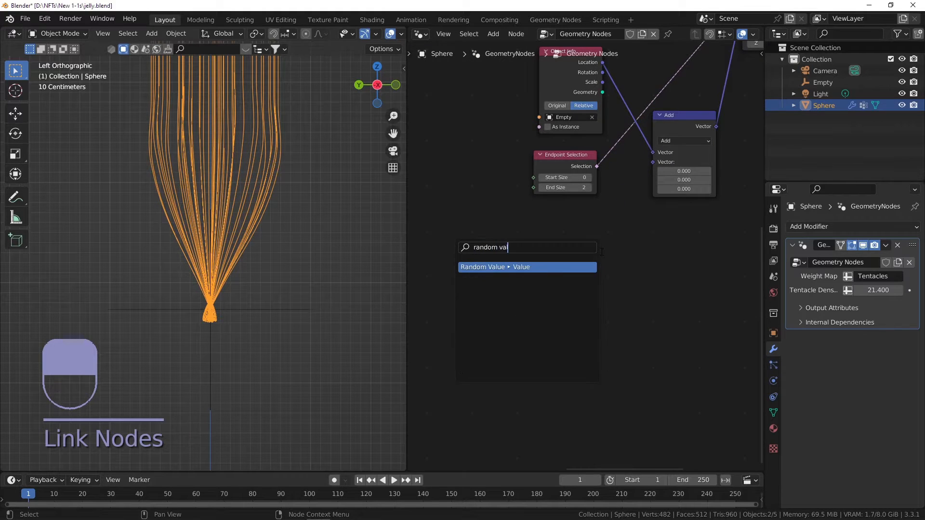
pyautogui.press('Return')
pyautogui.click(606, 225)
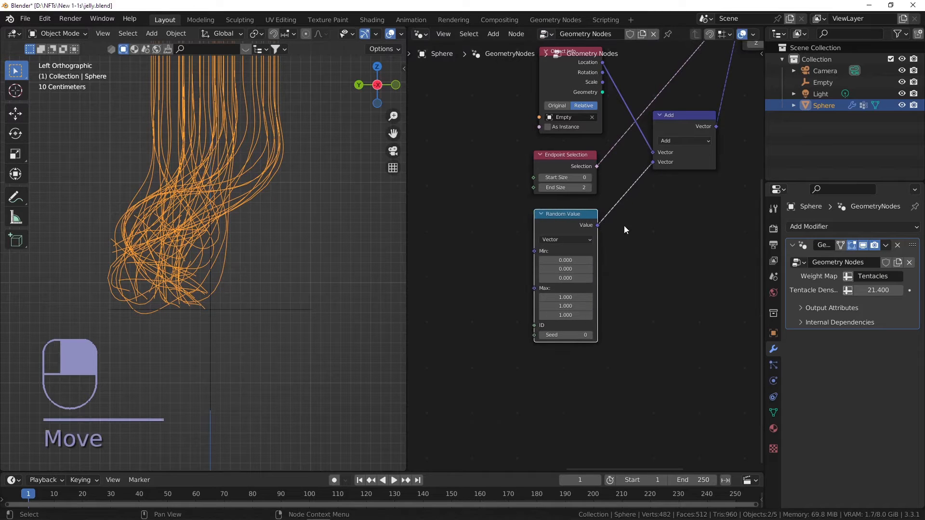
# Step: Set all three Random Value Min components to -1.5 and all three Max components to 1.5
pyautogui.scroll(-2, 221, 218)
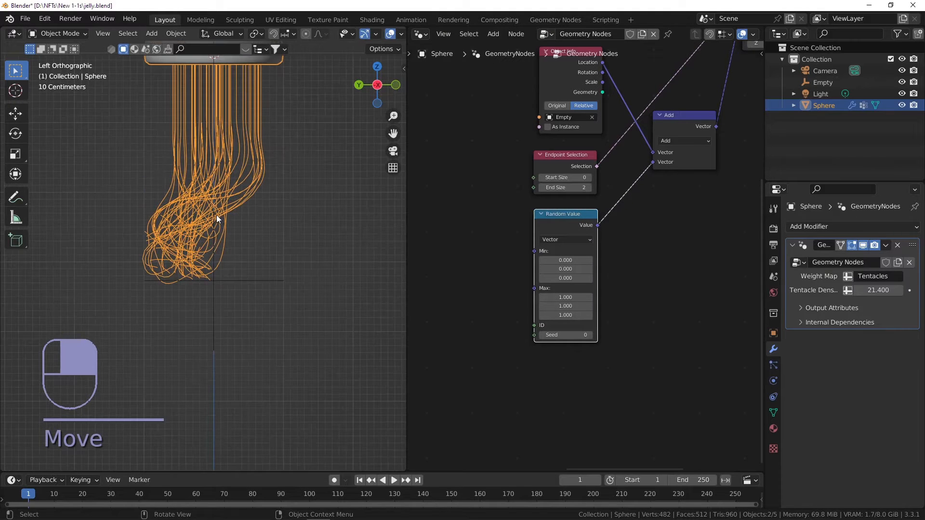
pyautogui.scroll(3, 547, 262)
pyautogui.moveTo(568, 272); pyautogui.dragTo(533, 286)
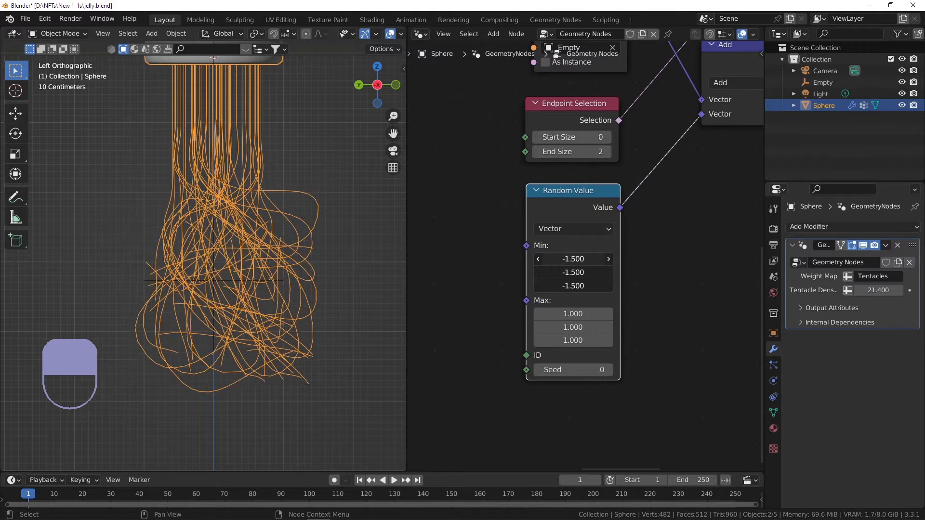
pyautogui.moveTo(575, 313)
pyautogui.mouseDown()
pyautogui.moveTo(575, 340)
pyautogui.moveTo(586, 340)
pyautogui.moveTo(581, 296)
pyautogui.mouseUp()
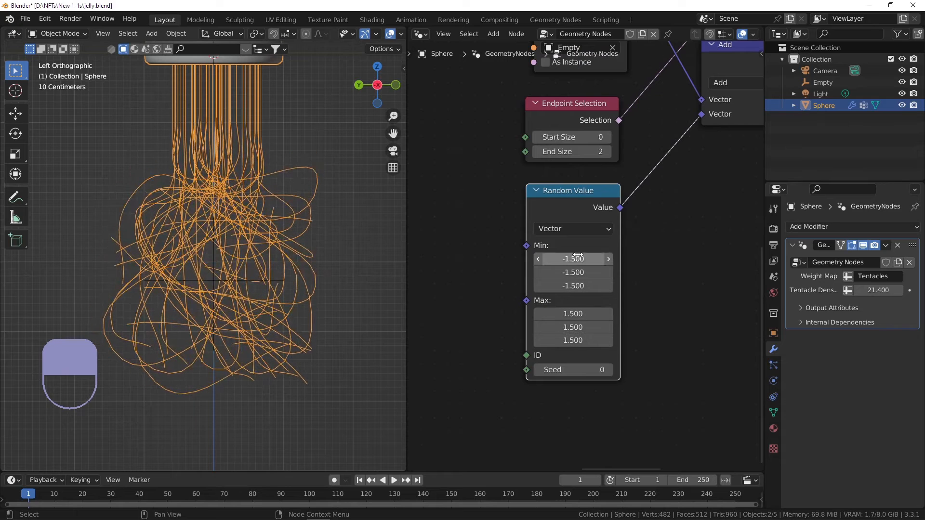
# Step: Connect a new Value node to the Random Value node's Min input
pyautogui.scroll(-2, 554, 245)
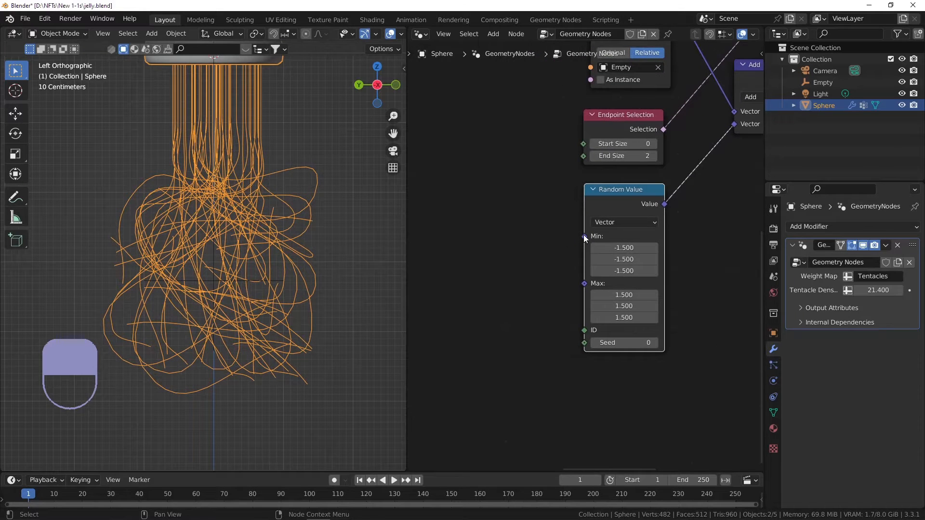
pyautogui.moveTo(585, 236); pyautogui.dragTo(511, 261)
pyautogui.write('va')
pyautogui.press('Return')
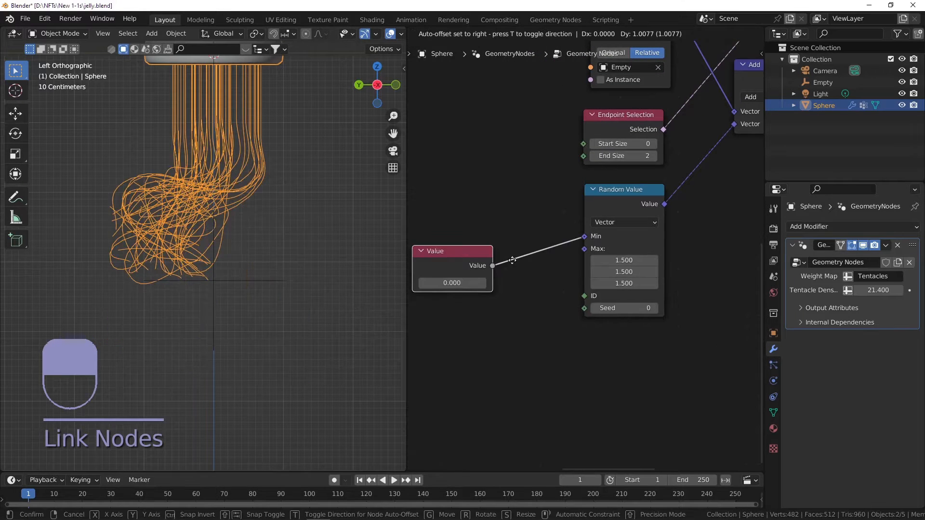
pyautogui.click(589, 252)
# Step: Try driving the Random Value node's Max input with a second Value node, and delete that node
pyautogui.moveTo(584, 248); pyautogui.dragTo(381, 294)
pyautogui.write('va')
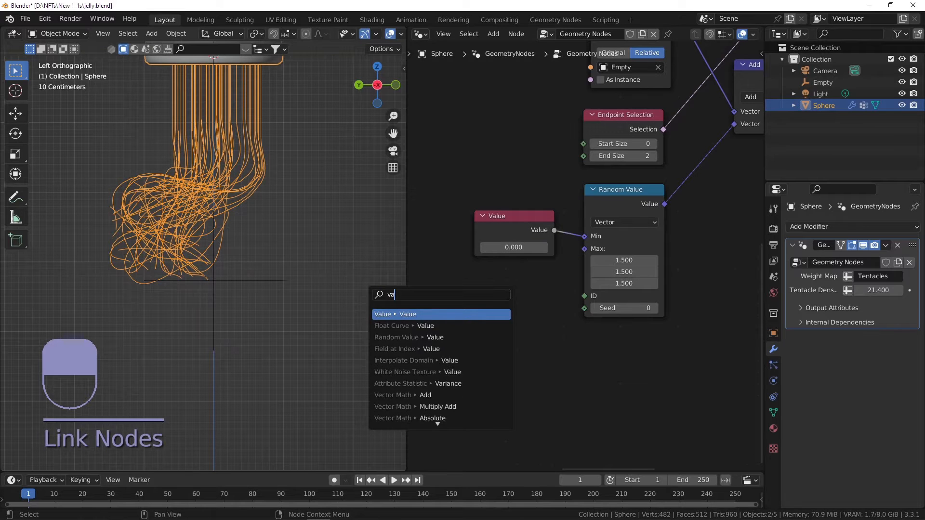
pyautogui.press('Return')
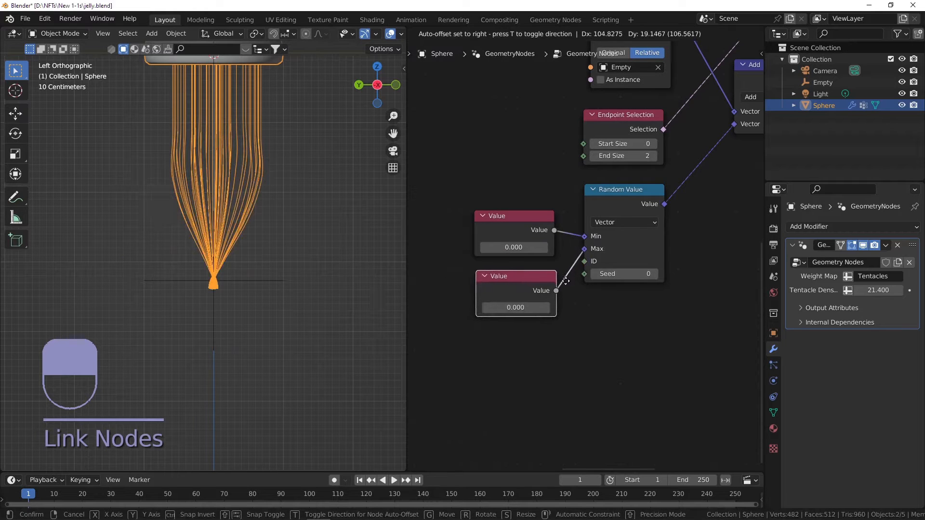
pyautogui.click(556, 279)
pyautogui.press('Delete')
# Step: Link the remaining Value node to Random Value's Max input as well and set it to -1
pyautogui.moveTo(529, 218); pyautogui.dragTo(583, 250)
pyautogui.click(472, 251)
pyautogui.write('-1')
pyautogui.press('Return')
# Step: Insert a Math node set to Multiply by -1 between the Value node and Random Value's Max input
pyautogui.hotkey('shift', 'a')
pyautogui.click(581, 248)
pyautogui.write('ma')
pyautogui.press('Return')
pyautogui.click(561, 248)
pyautogui.click(579, 282)
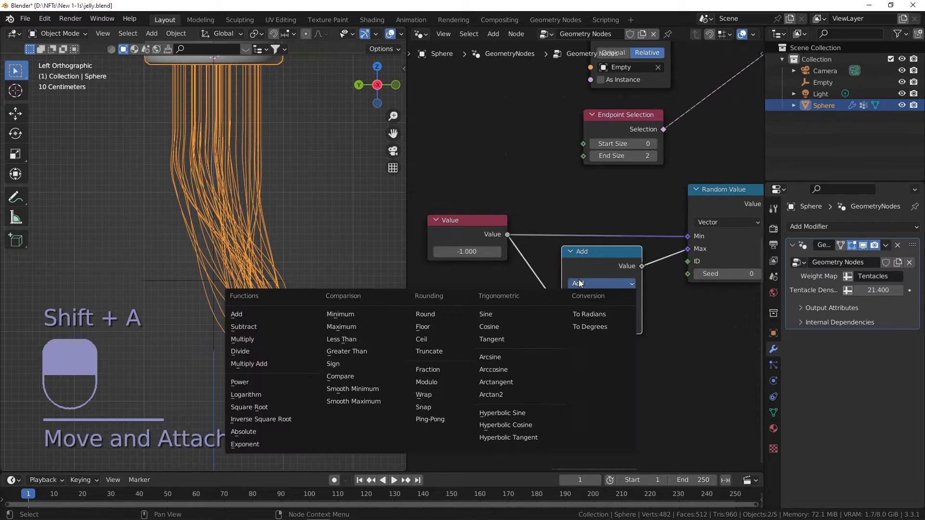
pyautogui.click(284, 340)
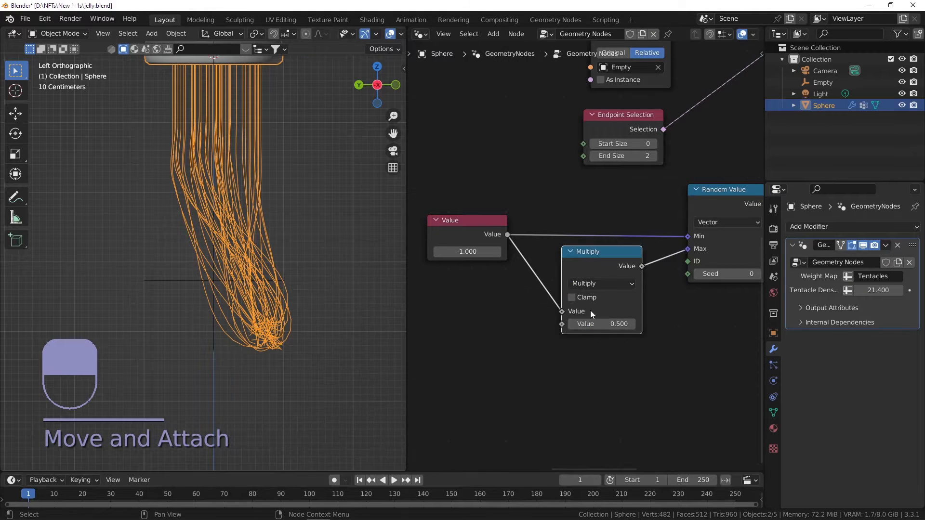
pyautogui.click(602, 320)
pyautogui.write('-1')
pyautogui.press('Return')
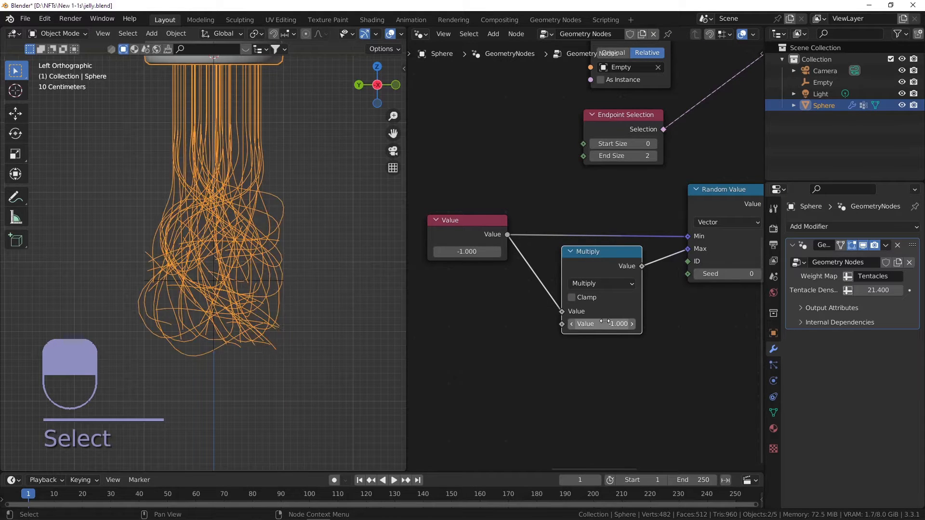
# Step: Set the Value node to 1
pyautogui.click(496, 252)
pyautogui.write('1')
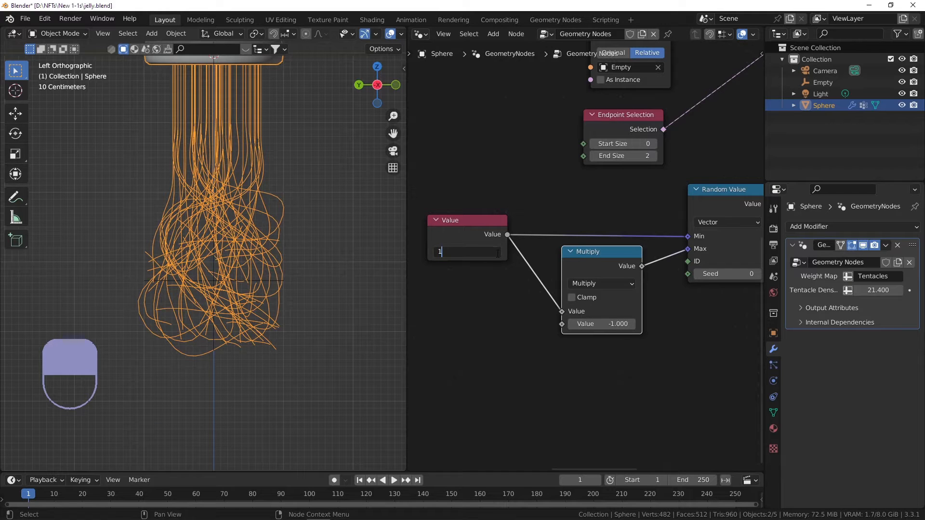
pyautogui.press('Return')
pyautogui.moveTo(289, 249); pyautogui.dragTo(259, 275, button='middle')
pyautogui.scroll(-3, 274, 245)
pyautogui.scroll(2, 259, 275)
pyautogui.scroll(-4, 630, 238)
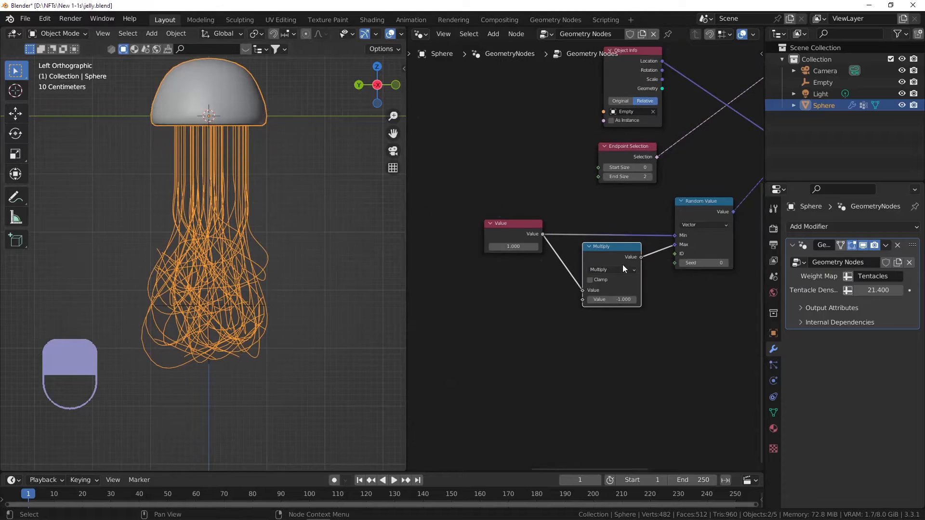
# Step: Lower the Value node to 0.710 to tighten the spread of the tentacle ends
pyautogui.moveTo(625, 258); pyautogui.dragTo(585, 242, button='middle')
pyautogui.scroll(4, 575, 265)
pyautogui.moveTo(441, 225); pyautogui.dragTo(606, 226, button='middle')
pyautogui.moveTo(606, 222)
pyautogui.keyDown('shift'); pyautogui.mouseDown()
pyautogui.moveTo(554, 223)
pyautogui.moveTo(597, 222)
pyautogui.mouseUp(); pyautogui.keyUp('shift')
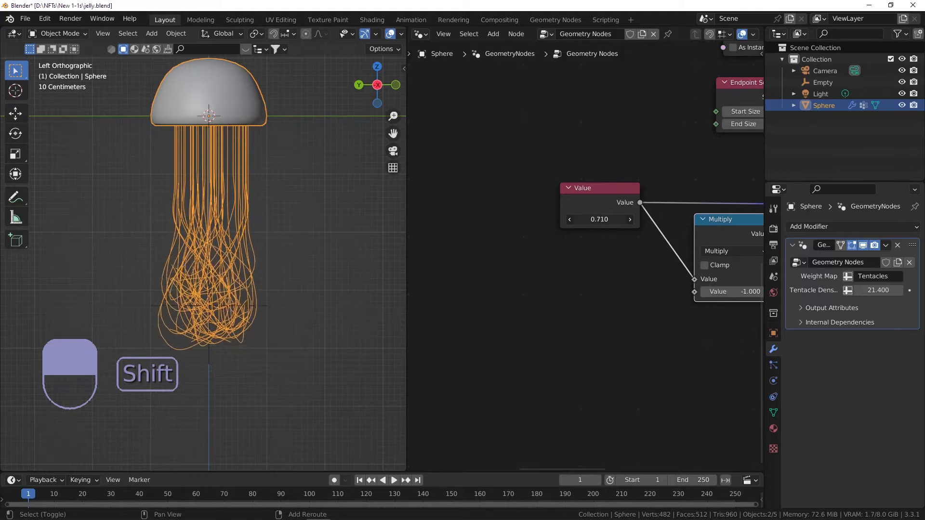
# Step: Undo the last seven changes
pyautogui.hotkey('ctrl', 'z')
pyautogui.hotkey('ctrl', 'z')
pyautogui.hotkey('ctrl', 'z')
pyautogui.hotkey('ctrl', 'z')
pyautogui.hotkey('ctrl', 'z')
pyautogui.hotkey('ctrl', 'z')
pyautogui.hotkey('ctrl', 'z')
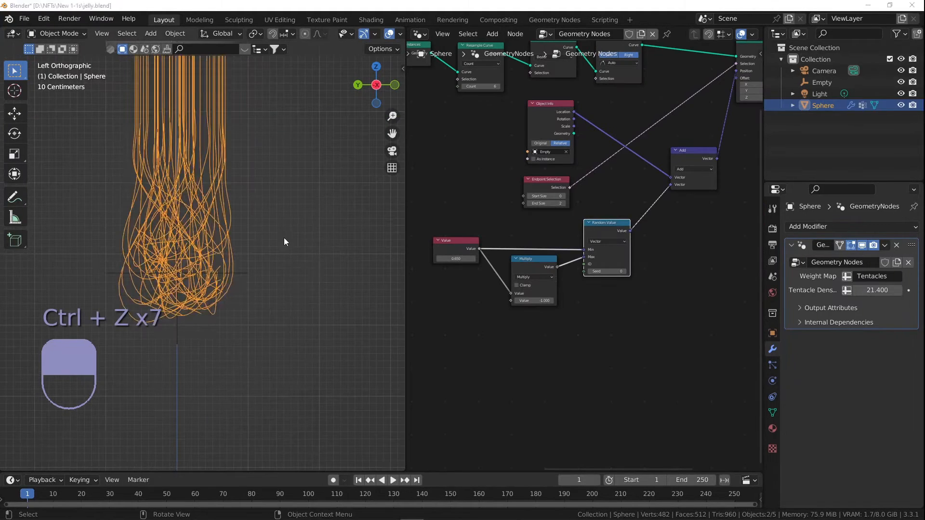
# Step: Reselect the jellyfish and delete the Value and Multiply nodes feeding the Random Value node
pyautogui.click(281, 244)
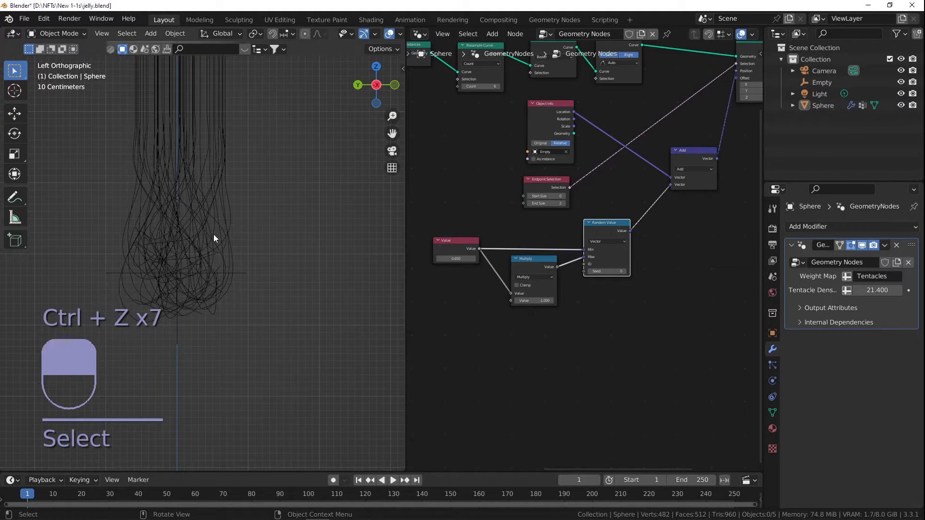
pyautogui.click(213, 234)
pyautogui.scroll(2, 473, 264)
pyautogui.moveTo(419, 210); pyautogui.dragTo(582, 325)
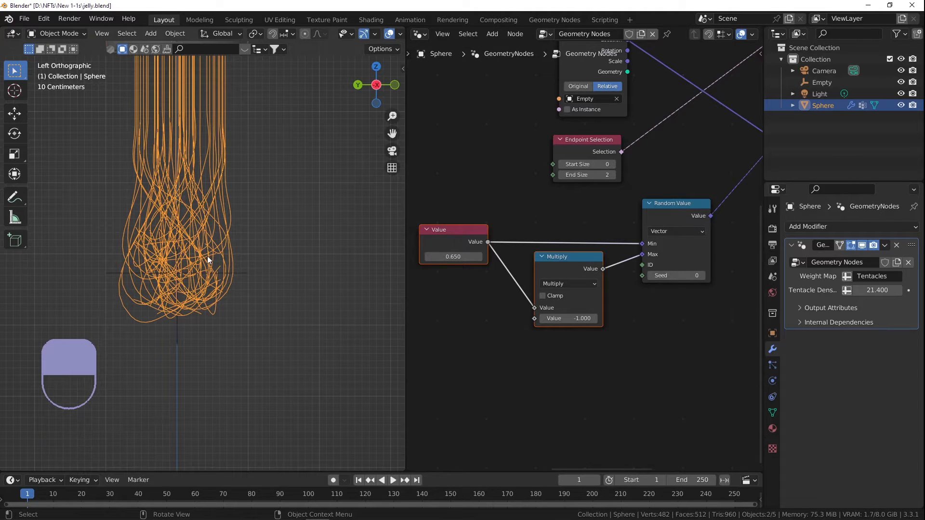
pyautogui.press('Delete')
pyautogui.hotkey('ctrl', 'z')
pyautogui.moveTo(440, 219); pyautogui.dragTo(573, 311)
pyautogui.press('Delete')
# Step: Set the Endpoint Selection node's End Size to 1
pyautogui.moveTo(592, 296); pyautogui.dragTo(545, 274, button='middle')
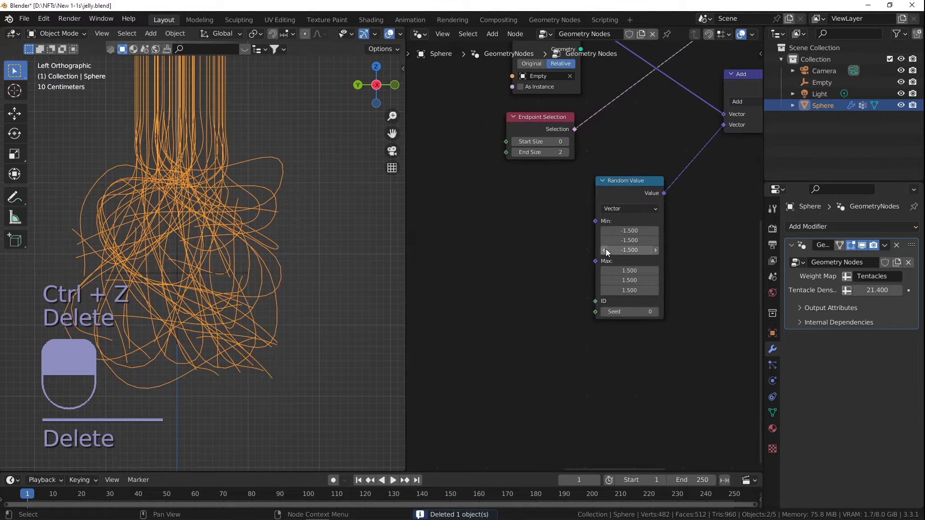
pyautogui.scroll(1, 598, 183)
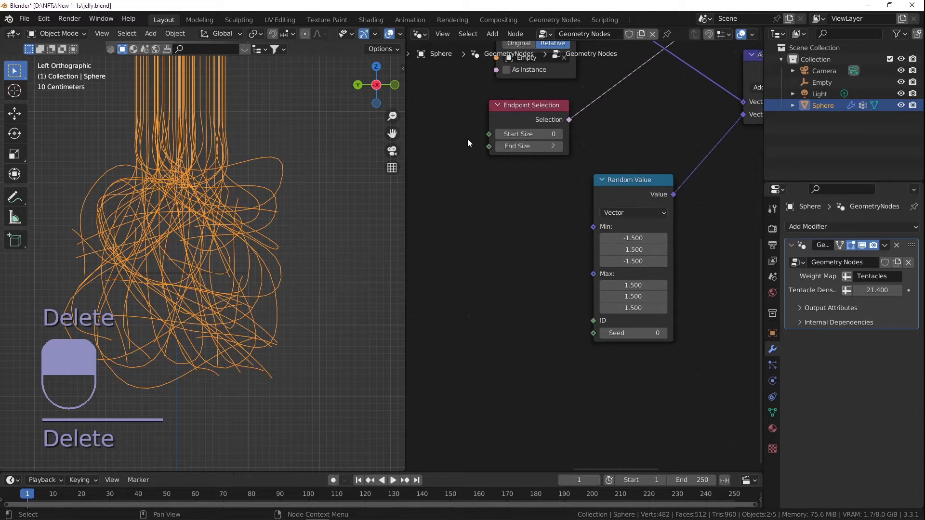
pyautogui.click(499, 147)
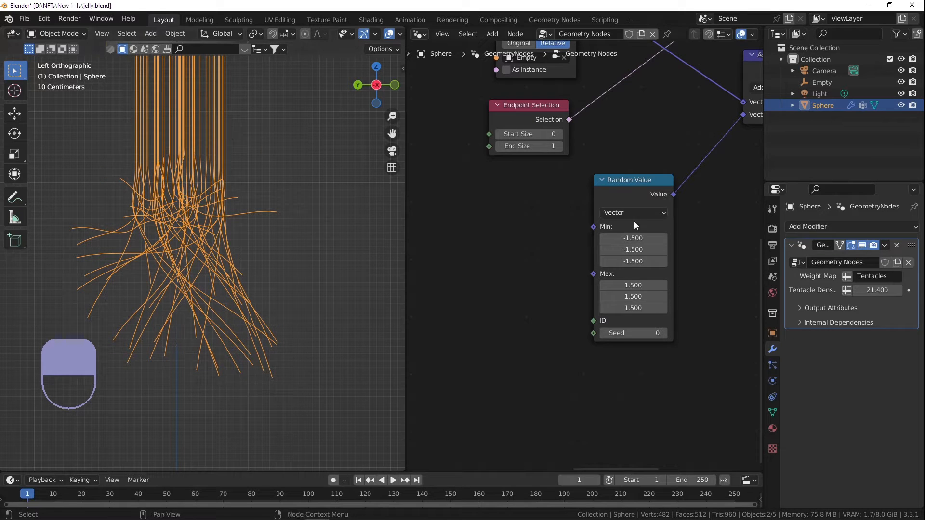
# Step: Try the Random Value node's Min Z at -0.3, and set it to -1.1
pyautogui.moveTo(633, 261); pyautogui.dragTo(667, 261)
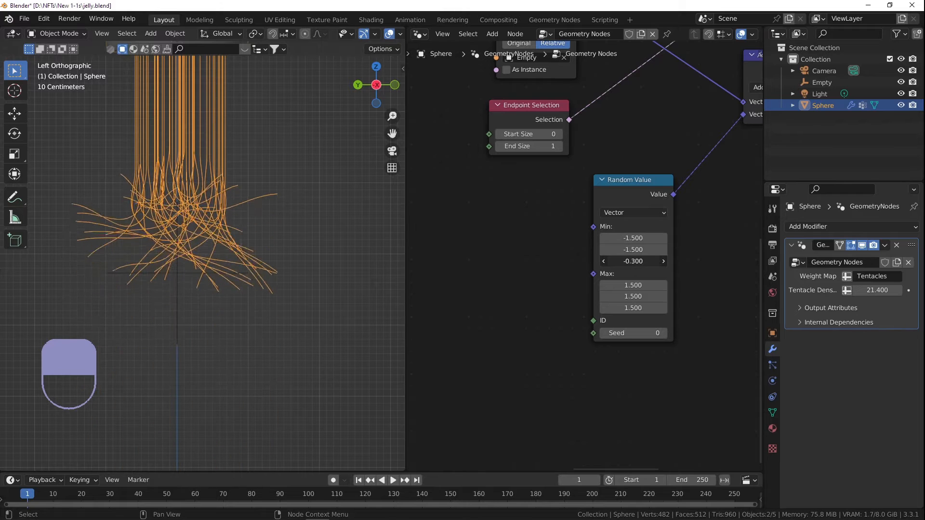
pyautogui.click(627, 261)
pyautogui.write('-1.1')
pyautogui.press('Return')
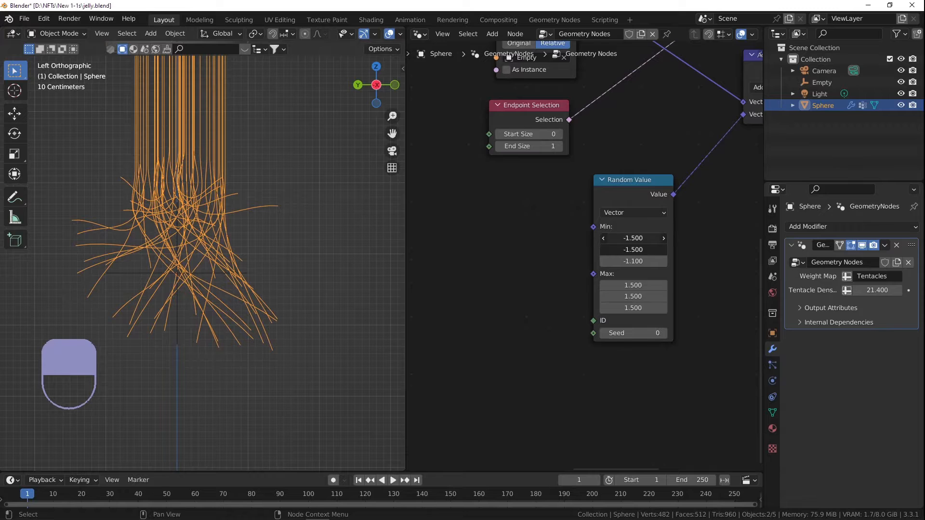
# Step: Set the Random Value node's Min X and Y to -0.5 and its Max X and Y to 0.5
pyautogui.moveTo(633, 244); pyautogui.dragTo(672, 243)
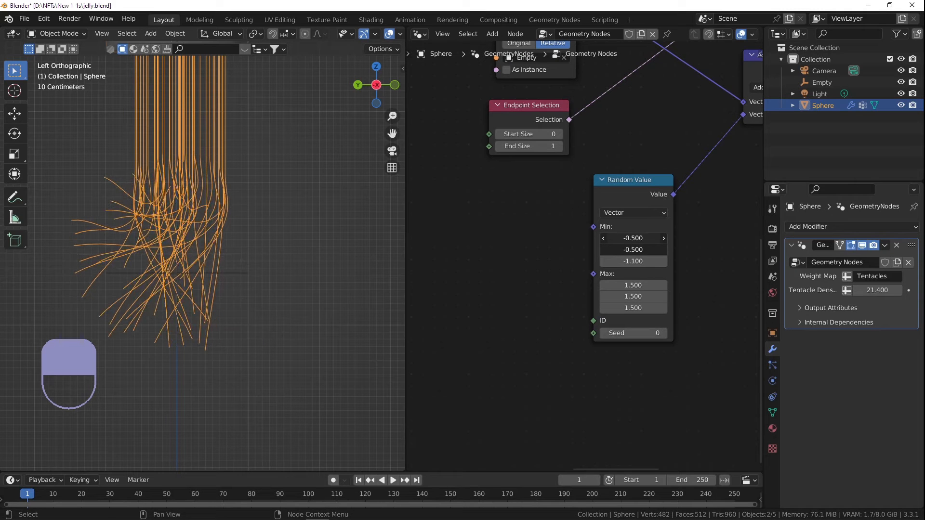
pyautogui.moveTo(633, 286)
pyautogui.mouseDown()
pyautogui.moveTo(634, 296)
pyautogui.moveTo(652, 297)
pyautogui.moveTo(590, 296)
pyautogui.moveTo(613, 296)
pyautogui.moveTo(625, 280)
pyautogui.mouseUp()
pyautogui.moveTo(624, 285); pyautogui.dragTo(624, 296)
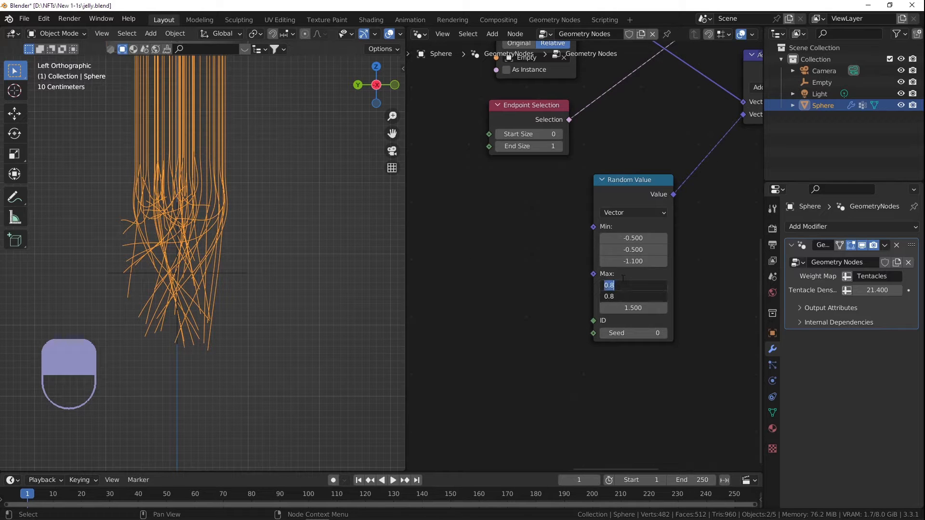
pyautogui.write('0.5')
pyautogui.press('Return')
# Step: Set the Random Value node's Min Z to -1 and its Max Z to 1
pyautogui.moveTo(211, 161); pyautogui.dragTo(462, 214, button='middle')
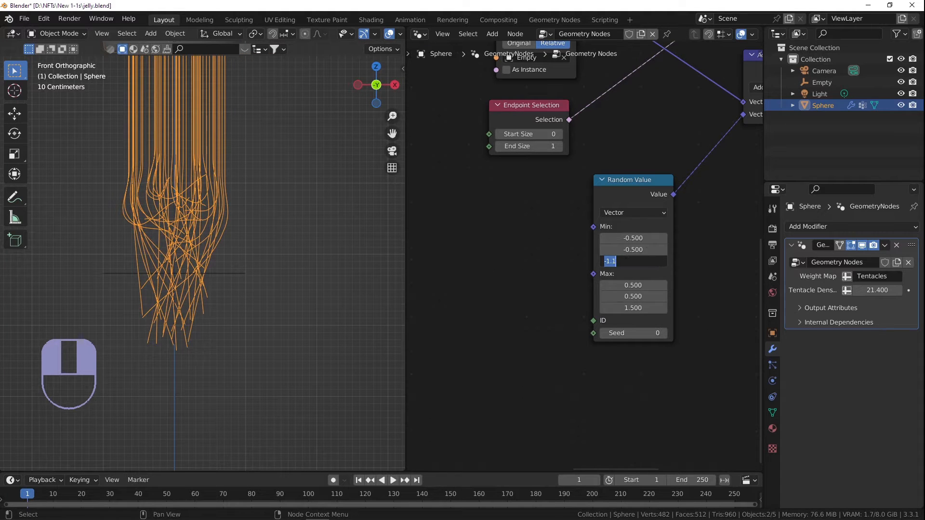
pyautogui.write('1')
pyautogui.press('Return')
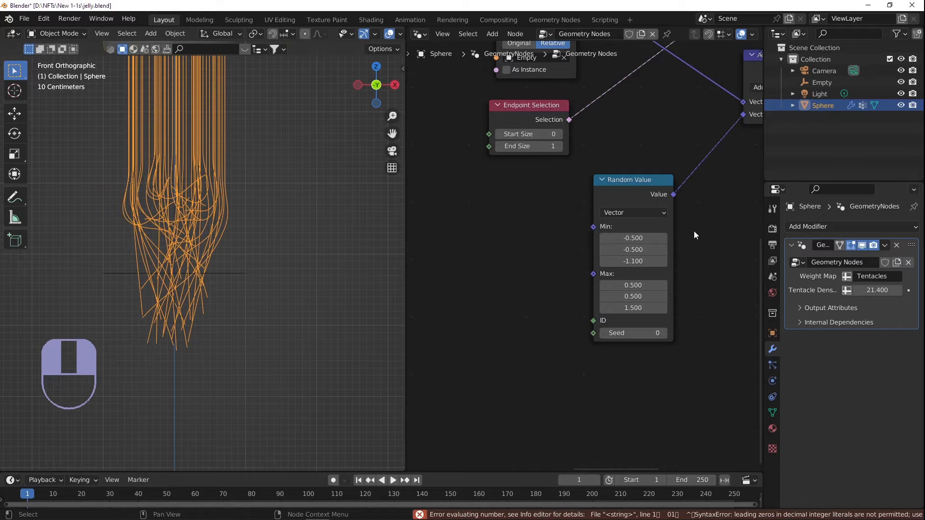
pyautogui.click(646, 262)
pyautogui.write('-1')
pyautogui.press('Return')
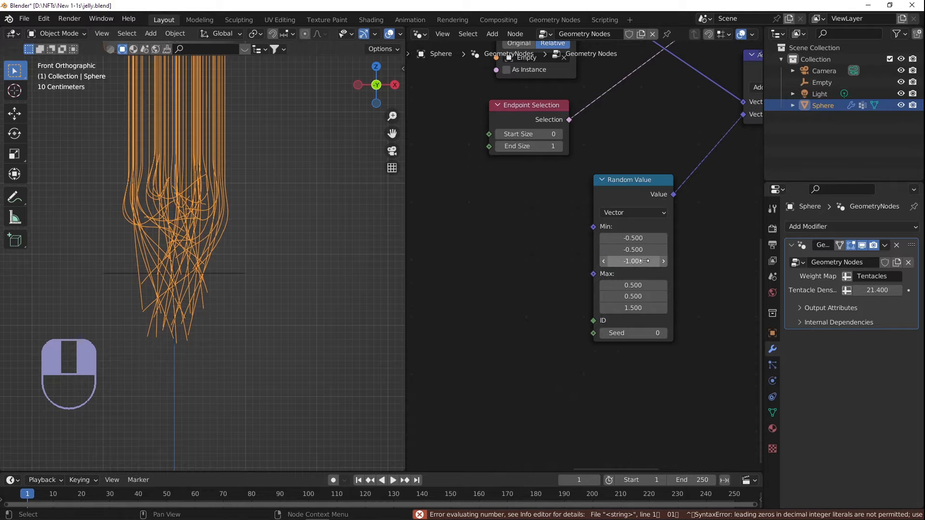
pyautogui.click(622, 309)
pyautogui.write('1')
pyautogui.press('Return')
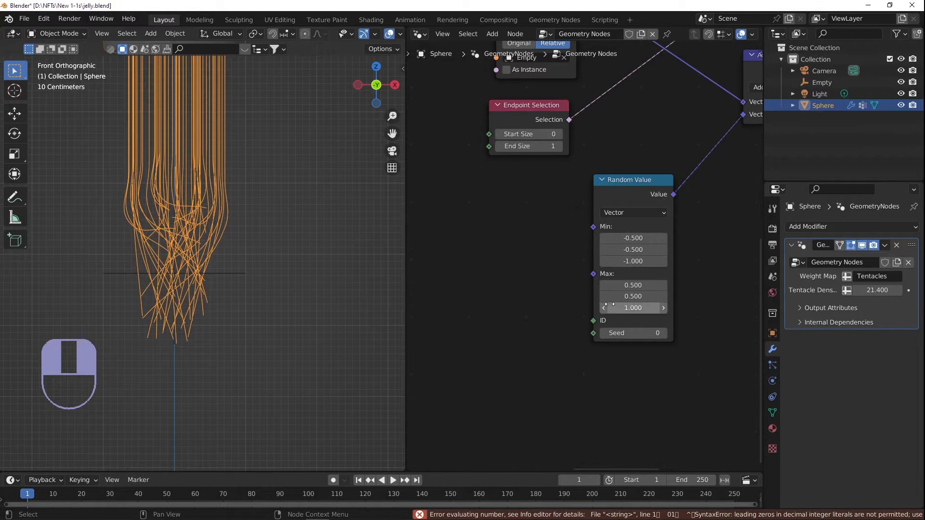
# Step: Examine the spread of the tentacle ends below the dome from the front
pyautogui.moveTo(200, 220); pyautogui.dragTo(327, 236, button='middle')
pyautogui.press('KP_1')
pyautogui.scroll(-4, 300, 239)
pyautogui.keyDown('shift'); pyautogui.moveTo(255, 199); pyautogui.dragTo(272, 262, button='middle'); pyautogui.keyUp('shift')
pyautogui.scroll(4, 264, 235)
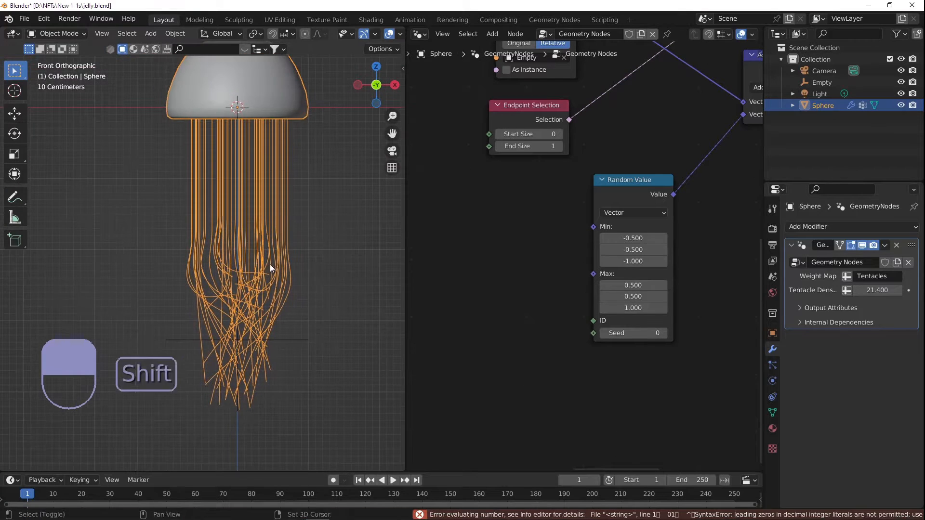
pyautogui.scroll(-2, 267, 259)
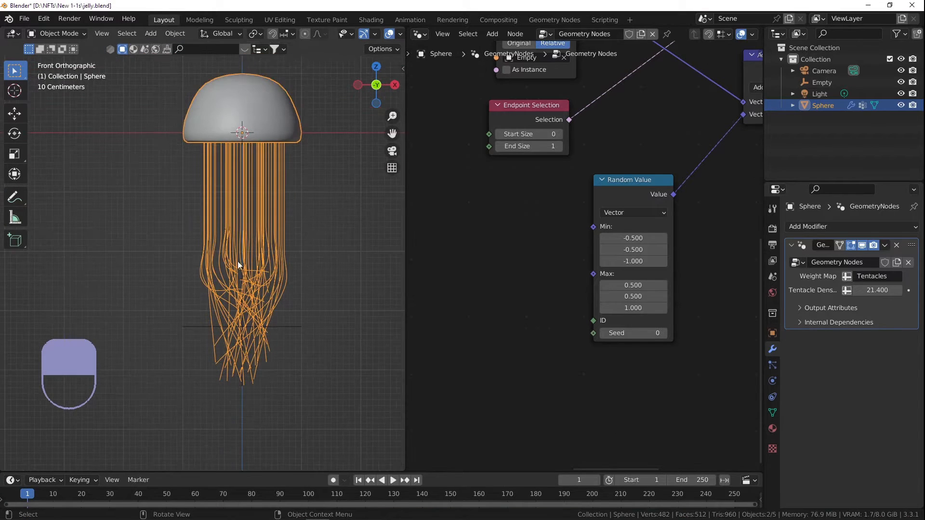
# Step: Try a Resample Curve Count of 10, and lower it to 7
pyautogui.scroll(-5, 558, 185)
pyautogui.moveTo(565, 178); pyautogui.dragTo(531, 262, button='middle')
pyautogui.scroll(-3, 531, 262)
pyautogui.moveTo(508, 190); pyautogui.dragTo(655, 215, button='middle')
pyautogui.scroll(3, 618, 168)
pyautogui.click(619, 165)
pyautogui.click(620, 165)
pyautogui.click(619, 165)
pyautogui.click(619, 166)
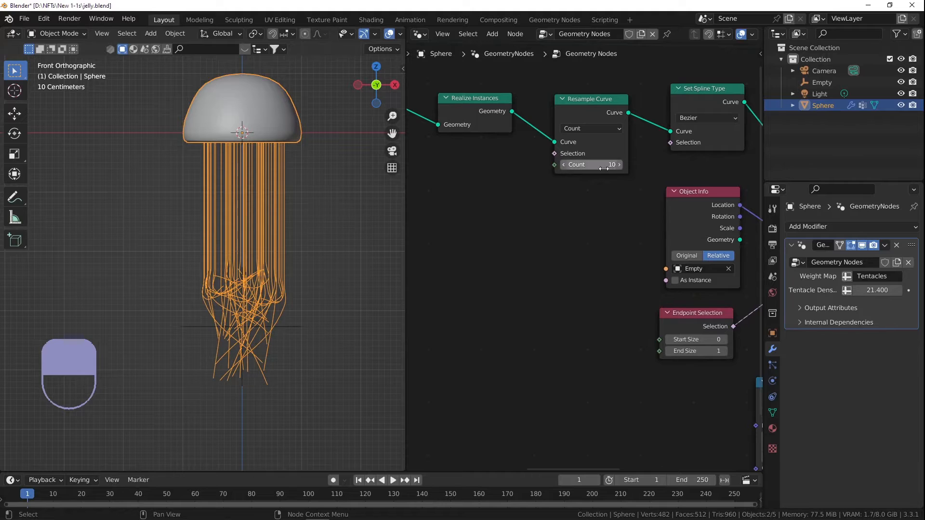
pyautogui.click(565, 166)
pyautogui.click(564, 166)
pyautogui.click(565, 166)
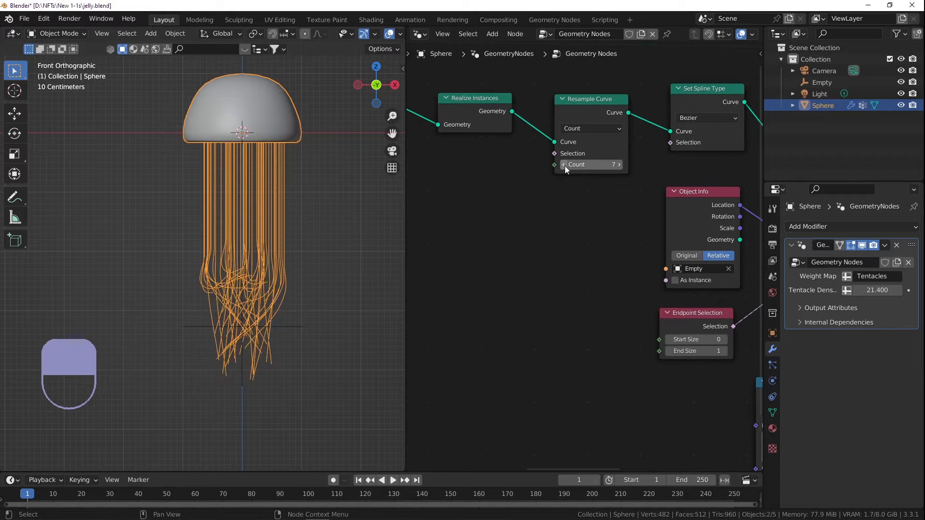
# Step: Lower the Resample Curve node's Count to 3 so the tentacles curve smoothly along their whole length
pyautogui.click(565, 166)
pyautogui.click(565, 165)
pyautogui.click(565, 166)
pyautogui.click(565, 165)
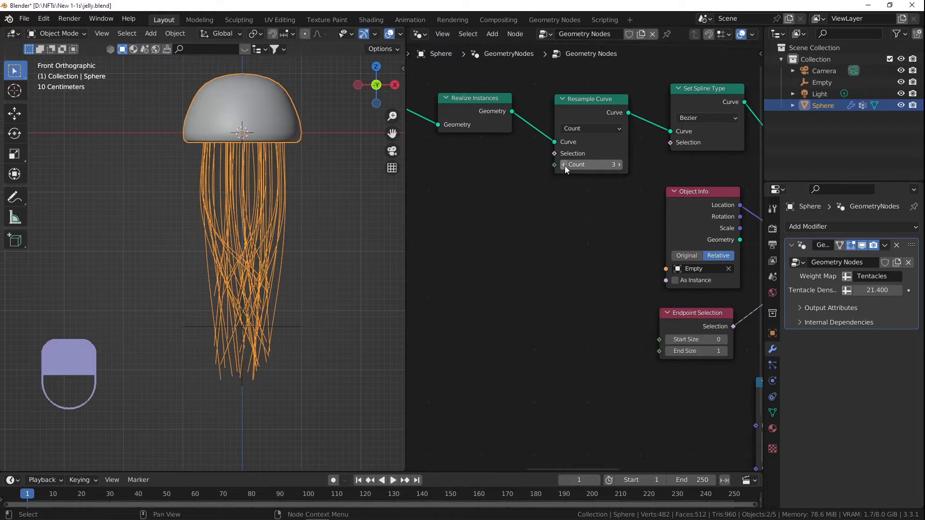
pyautogui.click(564, 166)
pyautogui.click(618, 165)
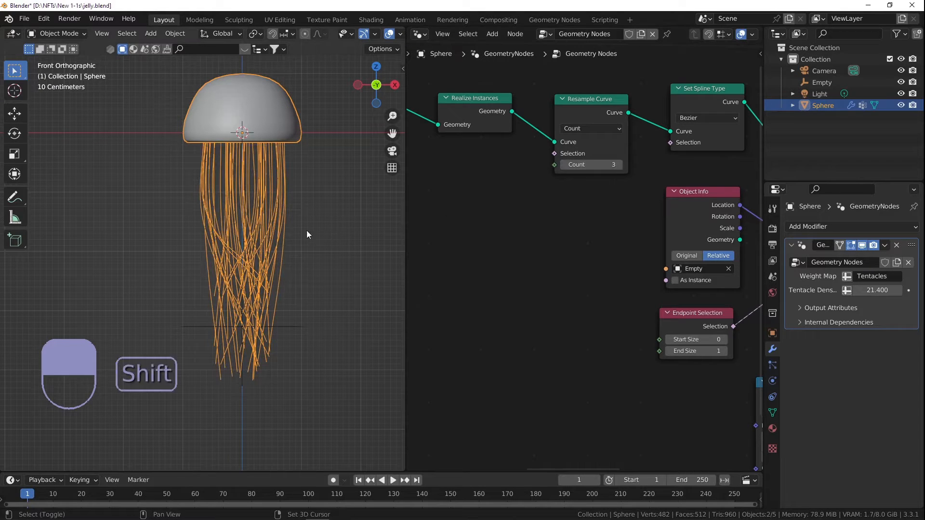
# Step: Try moving the empty down and sideways in the front view to test how the tentacles bend
pyautogui.keyDown('shift'); pyautogui.moveTo(323, 236); pyautogui.dragTo(285, 207, button='middle'); pyautogui.keyUp('shift')
pyautogui.moveTo(192, 294); pyautogui.dragTo(209, 279, button='middle')
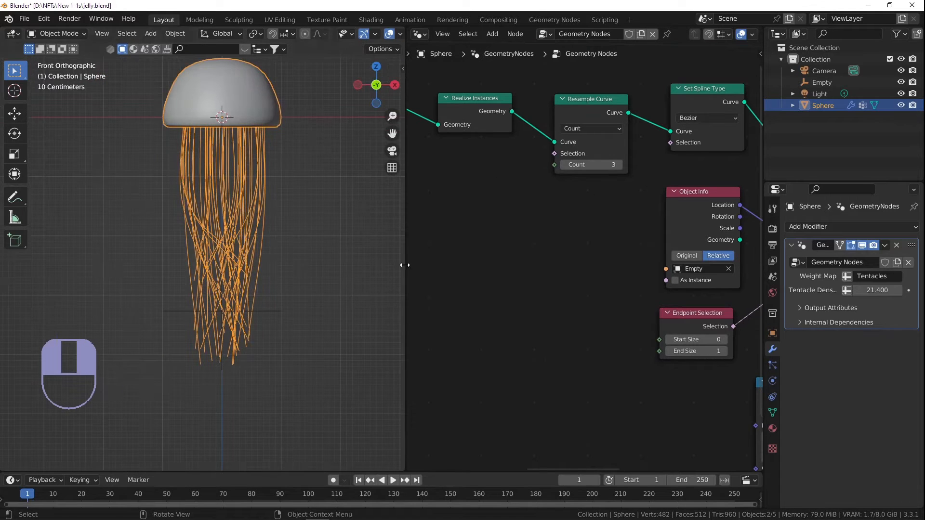
pyautogui.click(280, 317)
pyautogui.press('g')
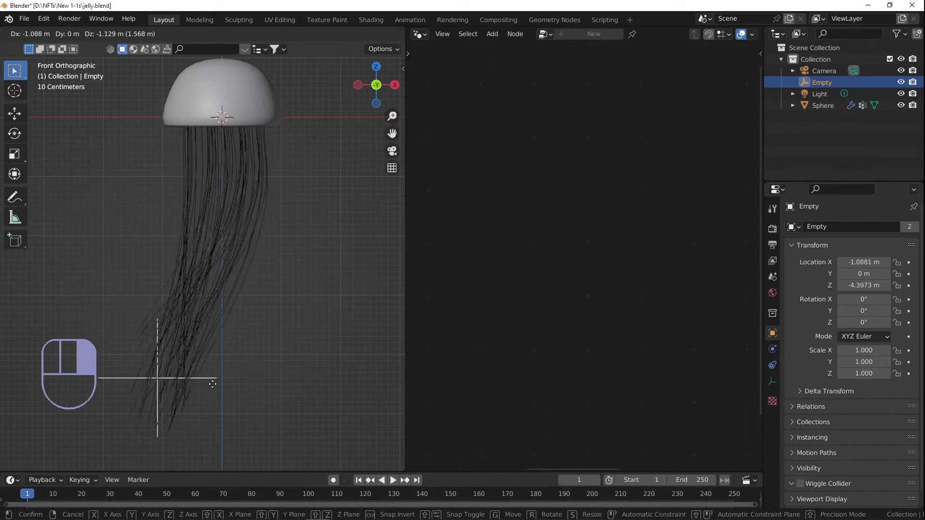
pyautogui.press('Escape')
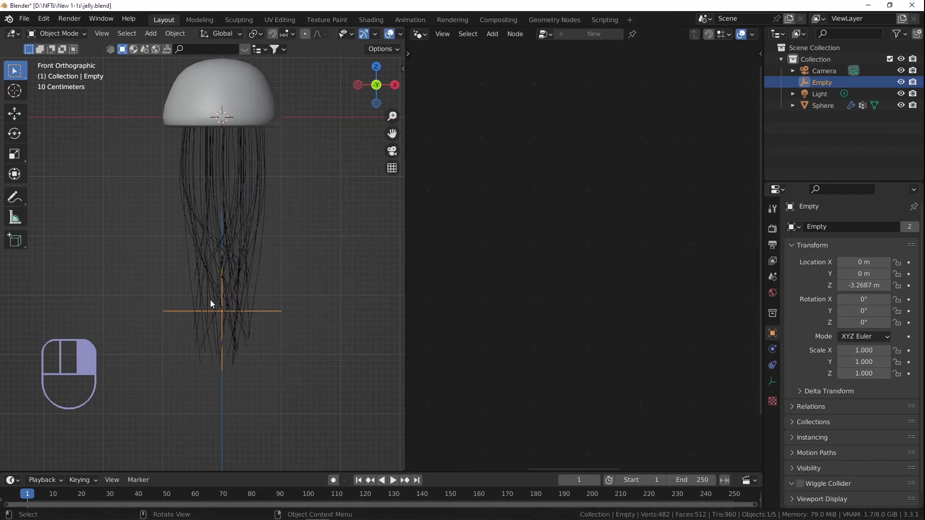
# Step: Reselect the jellyfish dome and move its Set Position, Add and Random Value nodes to make room before Join Geometry
pyautogui.click(250, 198)
pyautogui.scroll(-6, 557, 211)
pyautogui.moveTo(606, 202); pyautogui.dragTo(457, 200, button='middle')
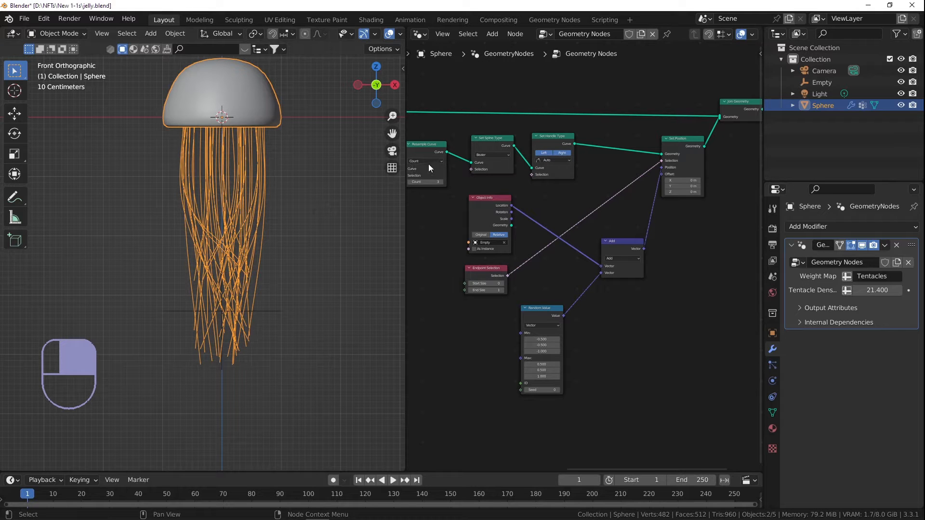
pyautogui.click(666, 139)
pyautogui.hotkey('ctrl', 'z')
pyautogui.moveTo(680, 140); pyautogui.dragTo(611, 136)
pyautogui.moveTo(621, 242); pyautogui.dragTo(581, 235)
pyautogui.moveTo(536, 313); pyautogui.dragTo(482, 315)
pyautogui.moveTo(673, 137); pyautogui.dragTo(628, 175, button='middle')
pyautogui.scroll(3, 628, 175)
pyautogui.hotkey('shift', 'a')
pyautogui.click(630, 163)
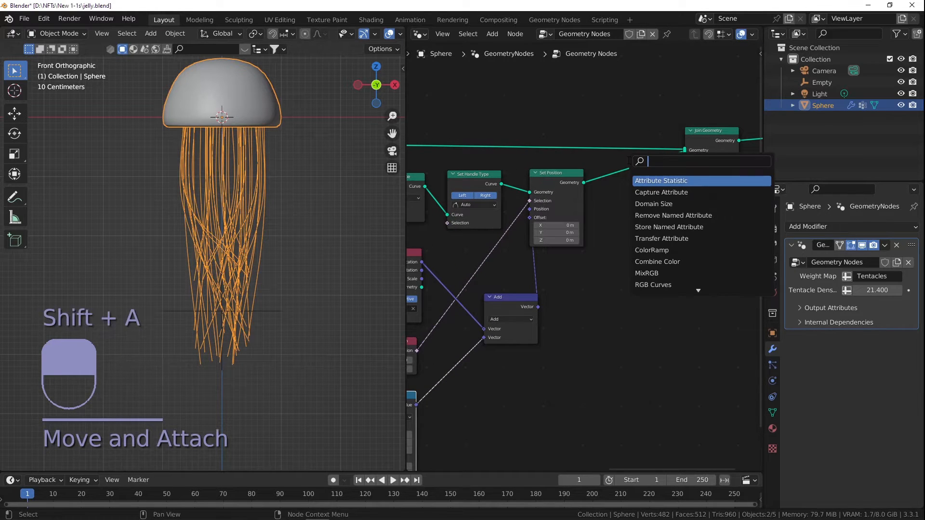
pyautogui.write('noise')
pyautogui.press('Down')
pyautogui.press('Escape')
# Step: Insert a second Set Position node between the first Set Position node and Join Geometry
pyautogui.hotkey('shift', 'a')
pyautogui.click(628, 160)
pyautogui.write('set pos')
pyautogui.press('Return')
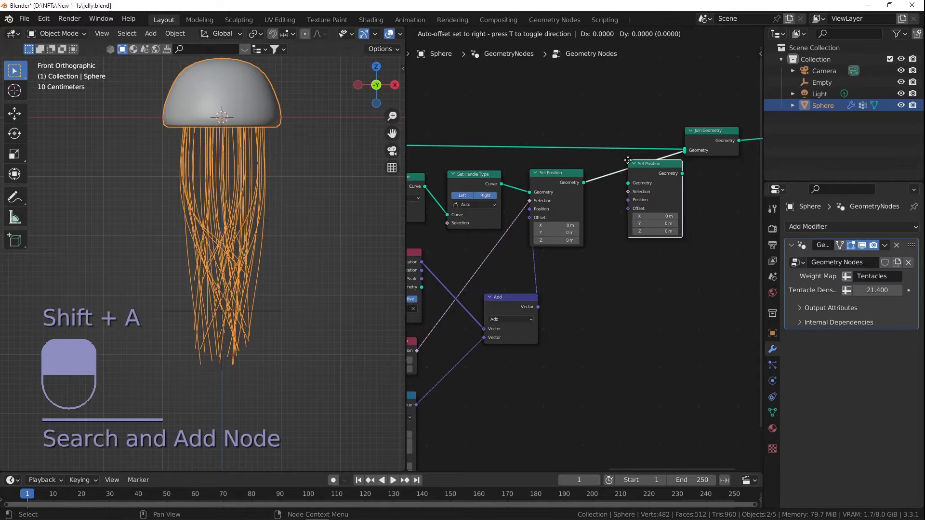
pyautogui.click(628, 160)
# Step: Add a Noise Texture node with its Fac output linked to the second Set Position node's Offset
pyautogui.scroll(-2, 625, 213)
pyautogui.scroll(1, 616, 231)
pyautogui.moveTo(629, 215); pyautogui.dragTo(649, 173, button='middle')
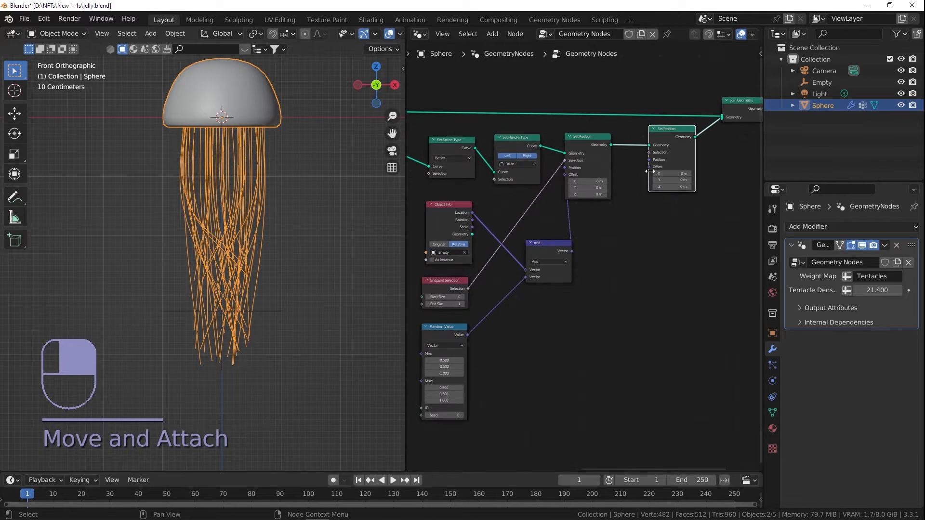
pyautogui.moveTo(648, 168); pyautogui.dragTo(615, 278)
pyautogui.write('noise te')
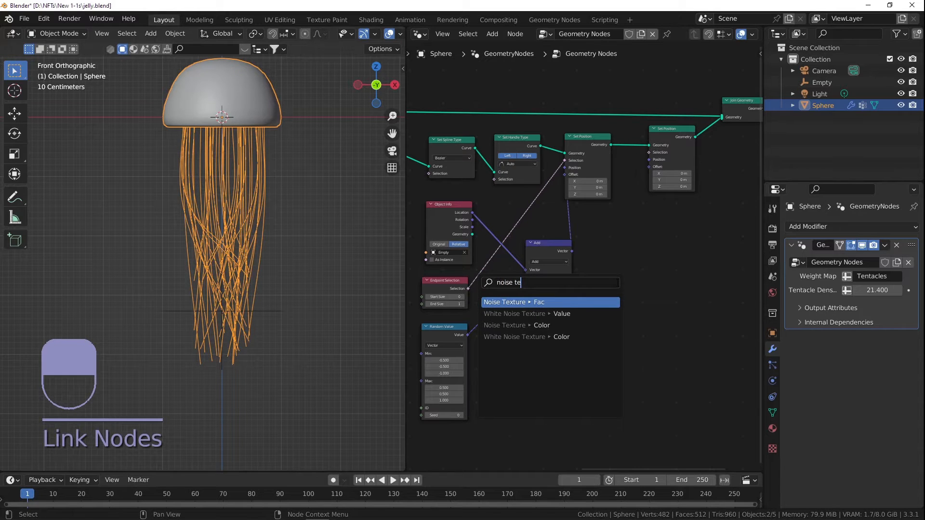
pyautogui.press('Return')
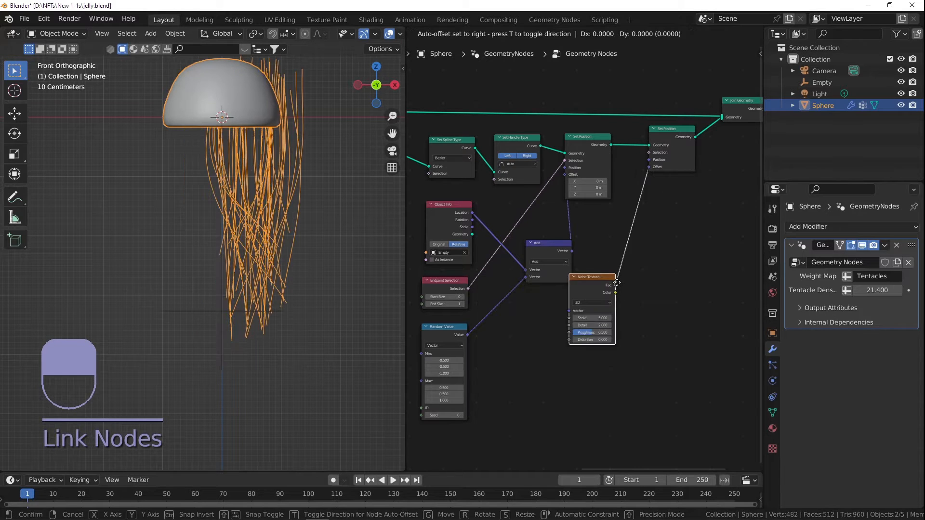
pyautogui.click(634, 251)
# Step: Insert a Vector Math node set to Subtract between the Noise Texture and the second Set Position node's Offset
pyautogui.moveTo(634, 251); pyautogui.dragTo(578, 224, button='middle')
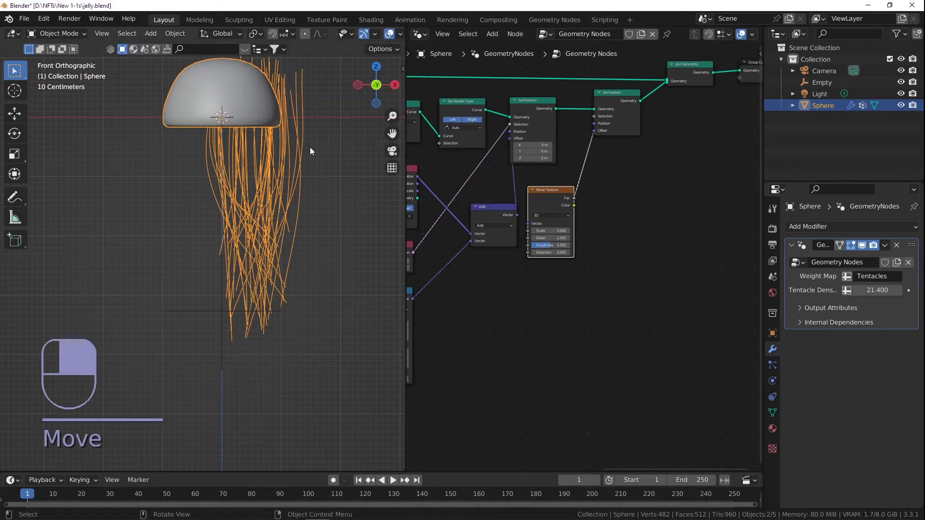
pyautogui.scroll(1, 541, 184)
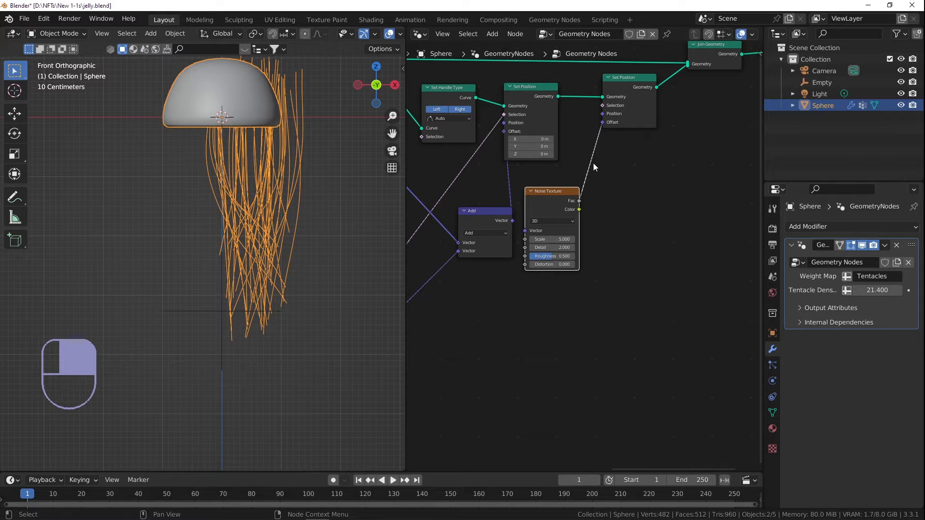
pyautogui.hotkey('shift', 'a')
pyautogui.write('vector math')
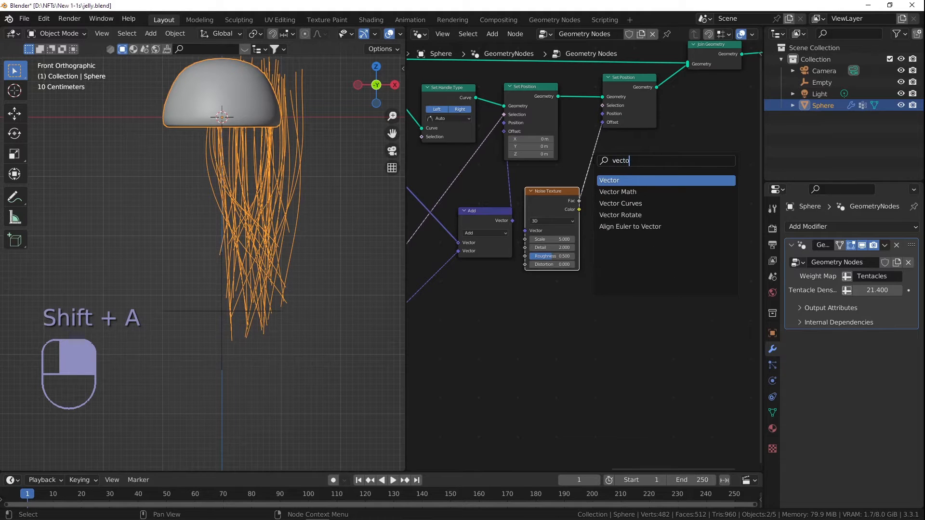
pyautogui.press('Return')
pyautogui.click(627, 179)
pyautogui.click(627, 179)
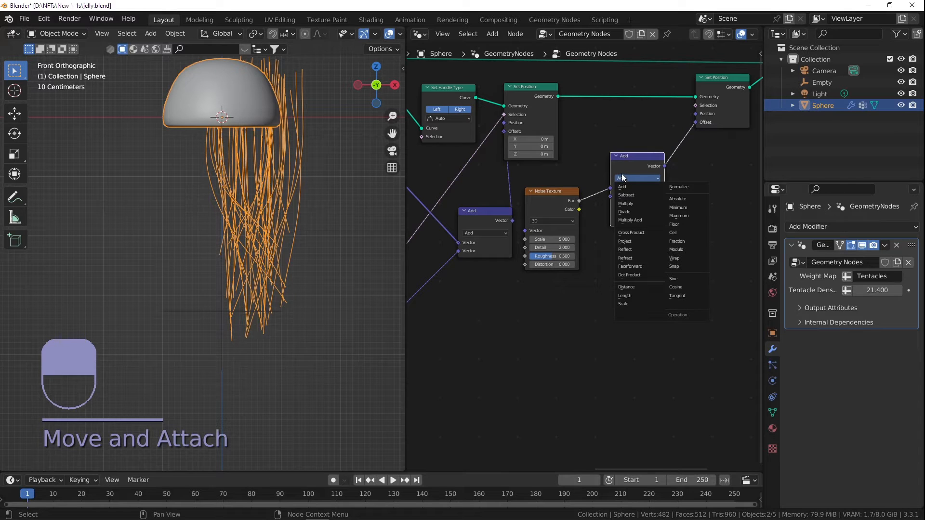
pyautogui.click(627, 196)
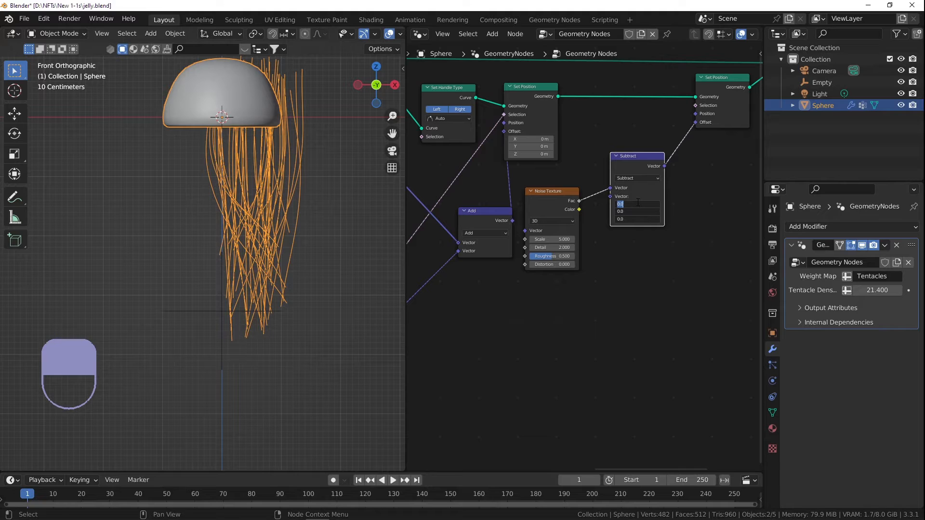
# Step: Set all three components of the Subtract node's second vector to 0.5
pyautogui.write('-0.5')
pyautogui.press('Return')
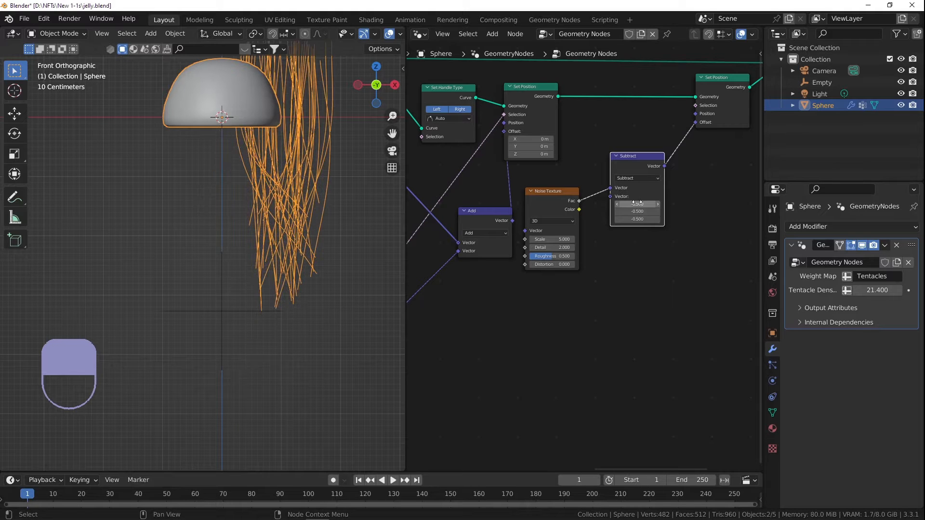
pyautogui.write('0.5')
pyautogui.press('Return')
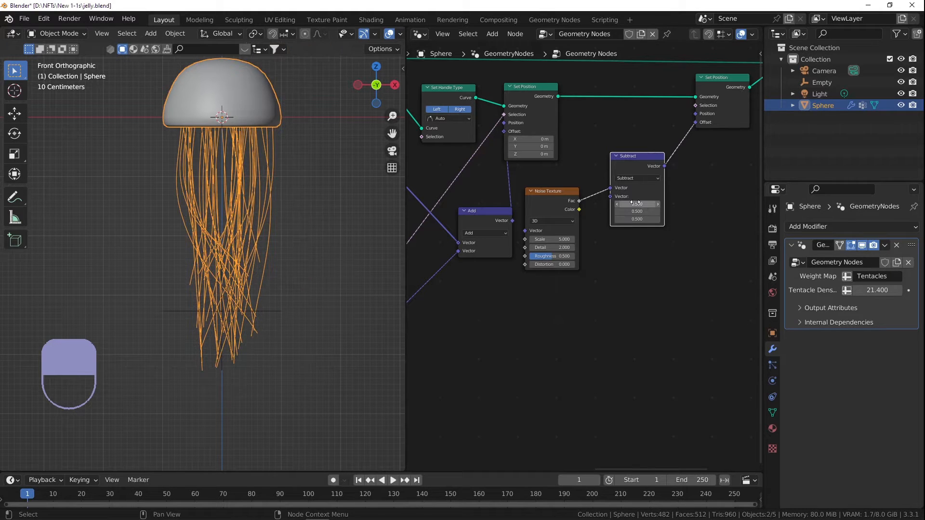
# Step: Try a Noise Texture Scale of 31.7, and undo the change
pyautogui.scroll(2, 559, 246)
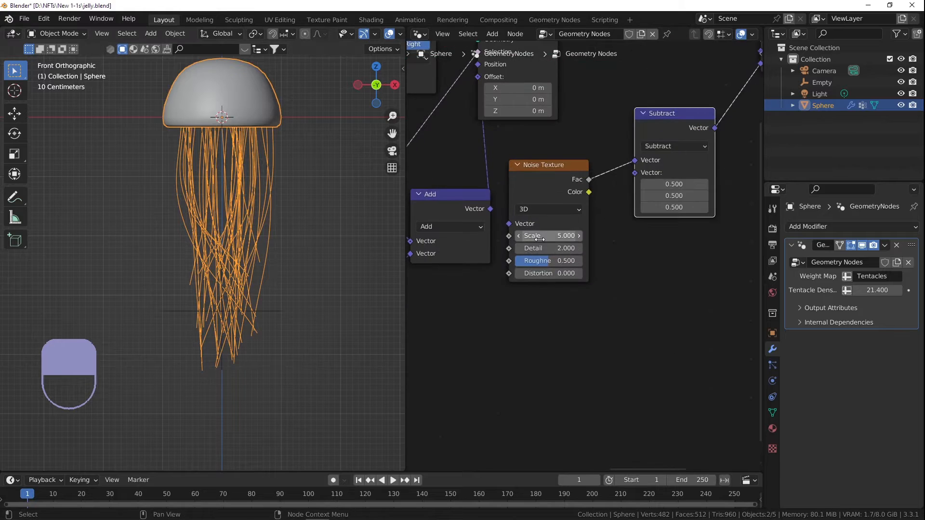
pyautogui.moveTo(549, 236); pyautogui.dragTo(622, 236)
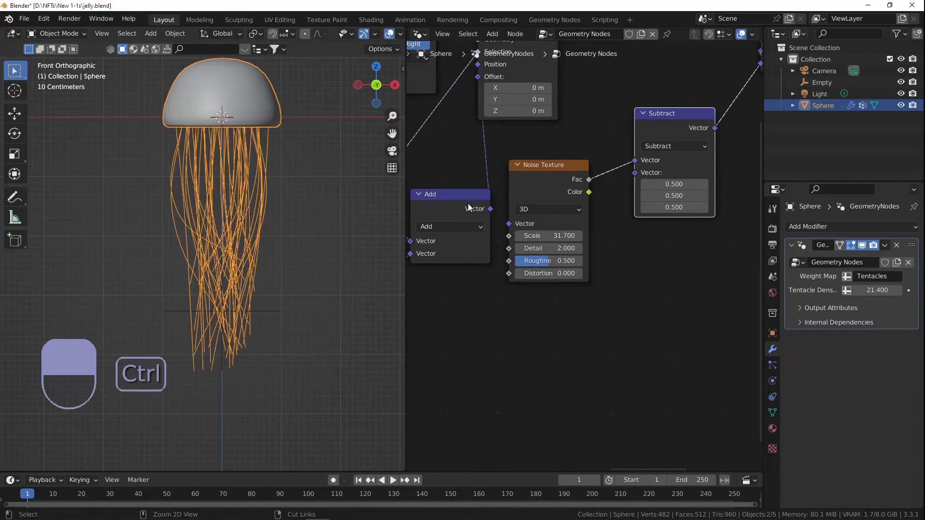
pyautogui.hotkey('ctrl', 'z')
# Step: Insert a Resample Curve node between the two Set Position nodes
pyautogui.scroll(-3, 490, 191)
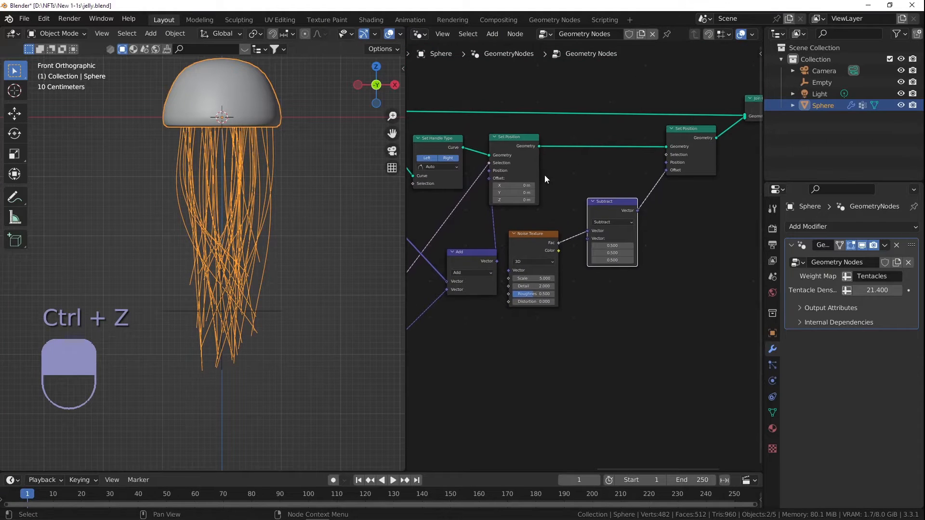
pyautogui.moveTo(520, 179); pyautogui.dragTo(673, 184, button='middle')
pyautogui.scroll(-1, 673, 183)
pyautogui.moveTo(522, 157); pyautogui.dragTo(653, 146, button='middle')
pyautogui.keyDown('ctrl'); pyautogui.scroll(-6, 505, 199); pyautogui.keyUp('ctrl')
pyautogui.hotkey('shift', 'a')
pyautogui.click(603, 164)
pyautogui.write('resa')
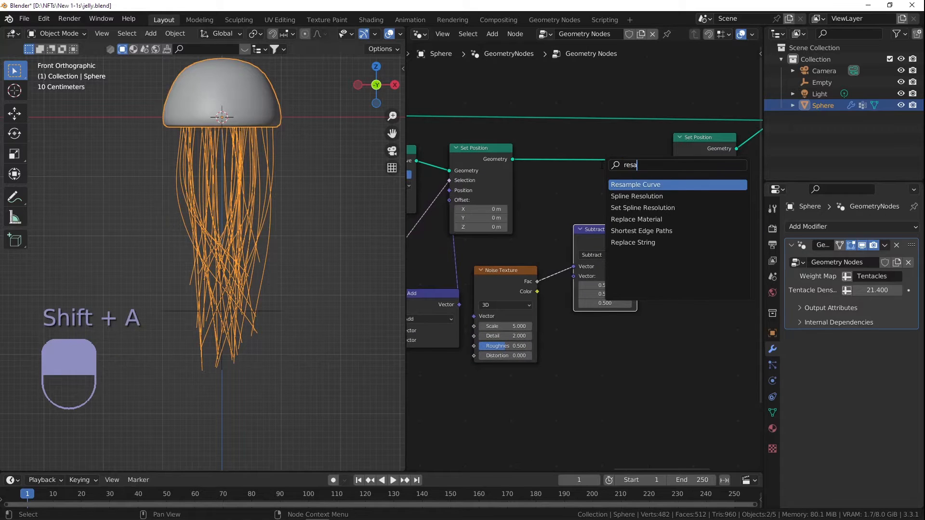
pyautogui.press('Return')
pyautogui.click(506, 136)
pyautogui.moveTo(509, 137); pyautogui.dragTo(547, 136)
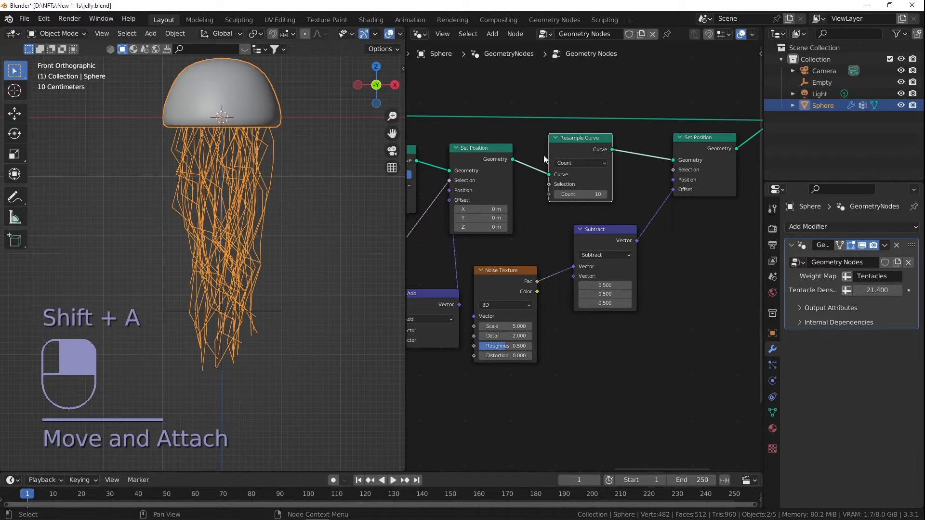
# Step: Set the new Resample Curve node's Count to 9, keeping its mode on Count
pyautogui.click(557, 194)
pyautogui.click(557, 194)
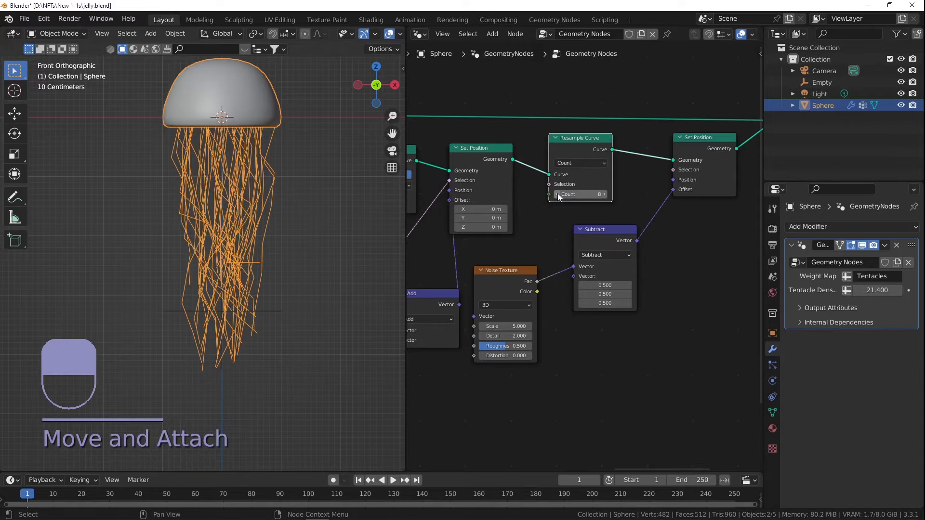
pyautogui.click(605, 195)
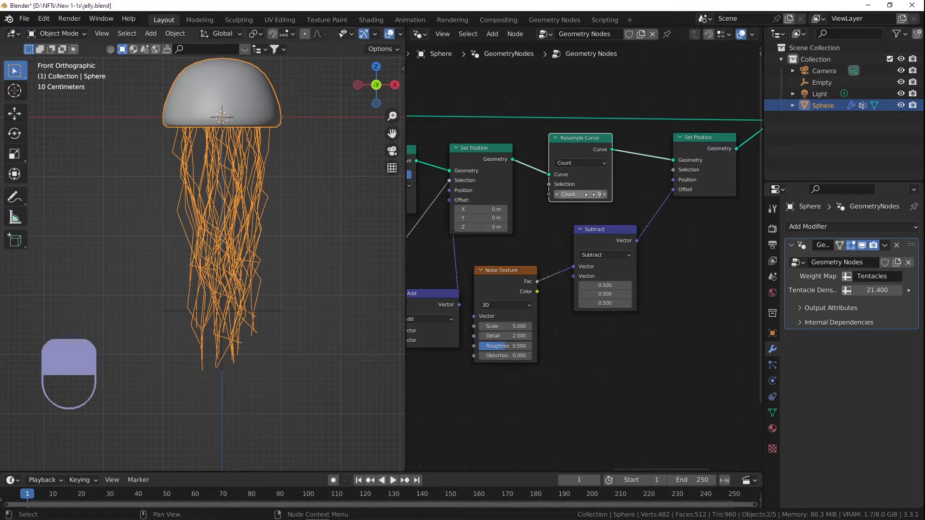
pyautogui.keyDown('ctrl'); pyautogui.hscroll(3, 587, 195); pyautogui.keyUp('ctrl')
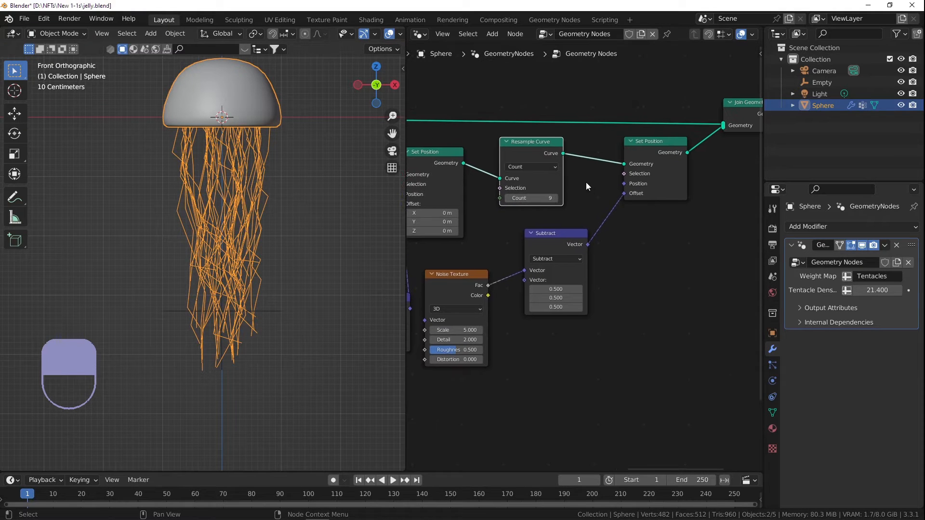
pyautogui.click(543, 167)
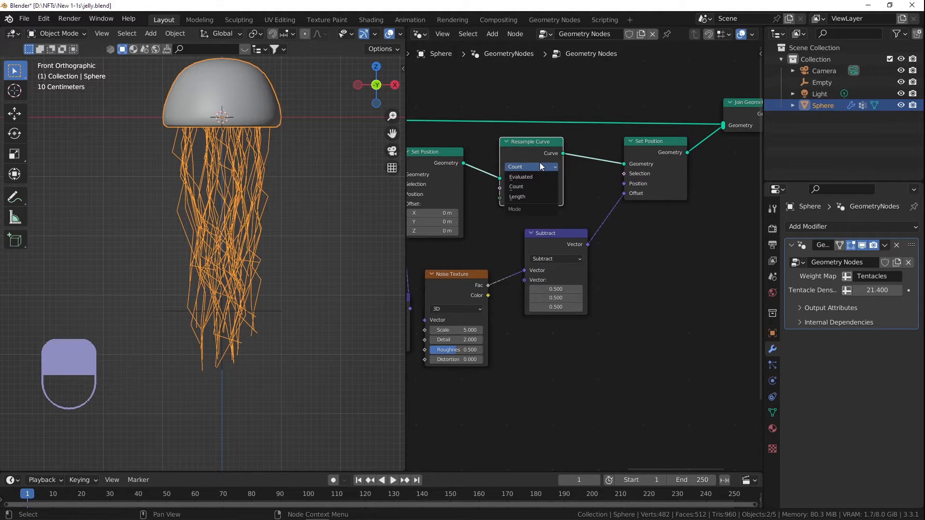
pyautogui.click(539, 162)
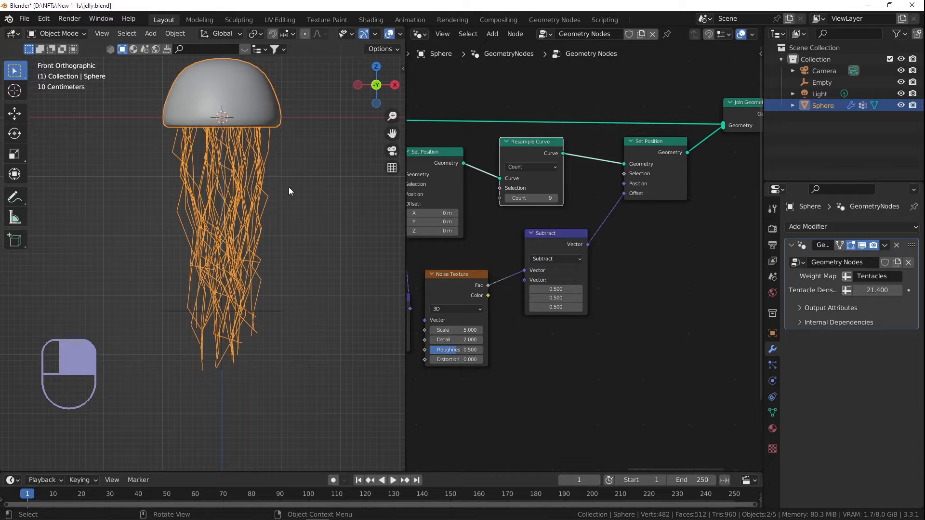
# Step: Insert a Set Spline Type node after the second Resample Curve node and set it to Bezier
pyautogui.moveTo(562, 152); pyautogui.dragTo(542, 159)
pyautogui.hotkey('shift', 'a')
pyautogui.write('set sp')
pyautogui.press('Return')
pyautogui.click(514, 130)
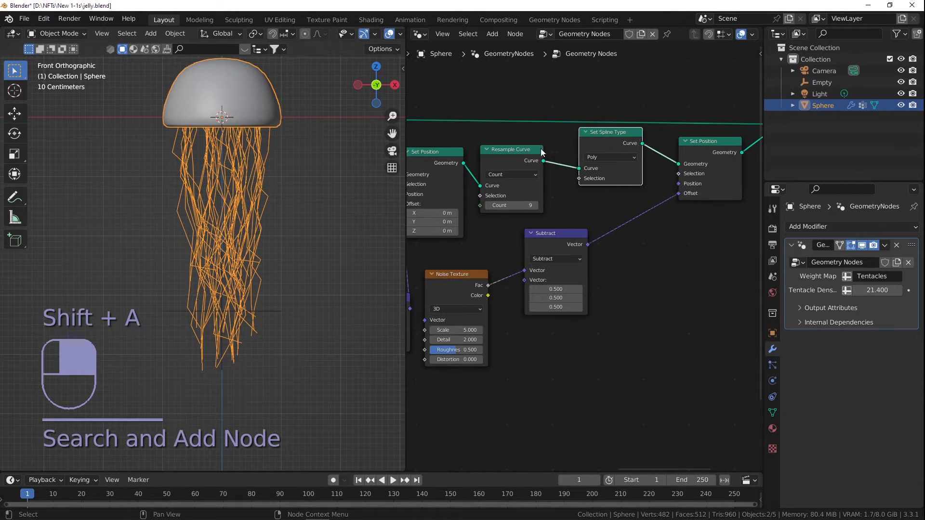
pyautogui.click(607, 158)
pyautogui.click(601, 186)
# Step: Insert a Set Handle Type node set to Auto between the new Set Spline Type node and the second Set Position node
pyautogui.moveTo(606, 135); pyautogui.dragTo(589, 152)
pyautogui.hotkey('shift', 'a')
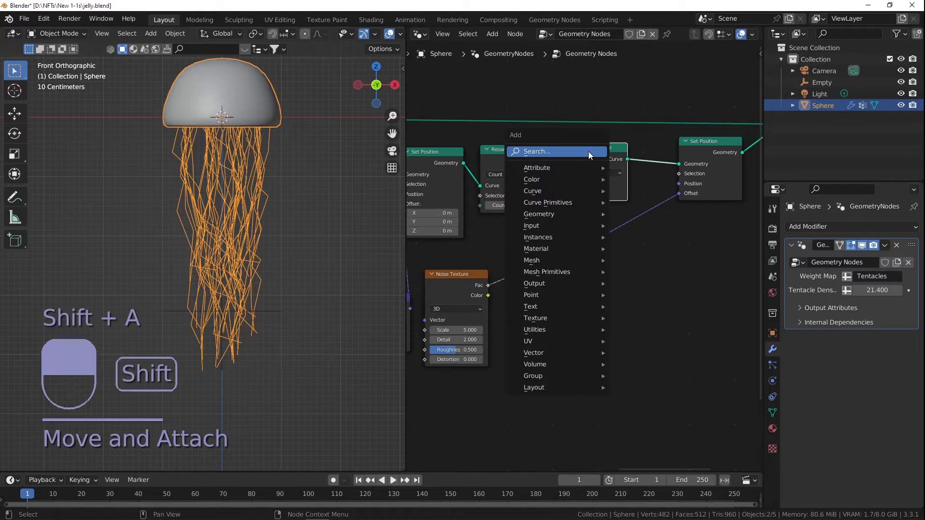
pyautogui.write('set han')
pyautogui.press('Return')
pyautogui.click(596, 149)
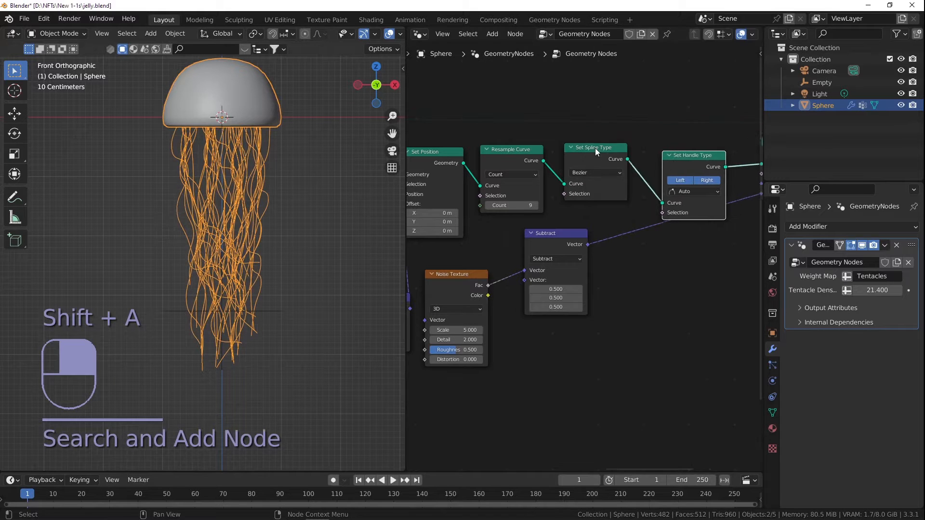
pyautogui.click(298, 193)
pyautogui.click(267, 192)
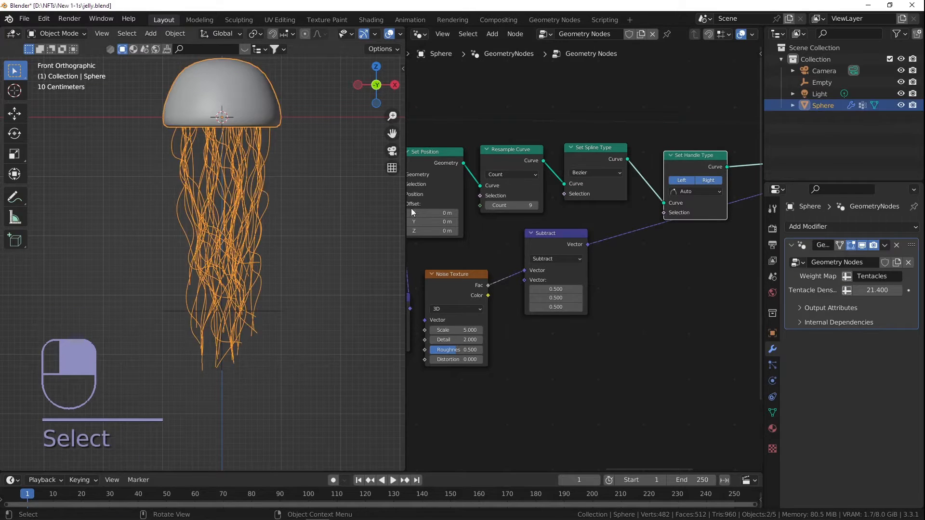
# Step: Configure the Noise Texture node as 4D with a Scale of 1.1 and a Detail of 0
pyautogui.moveTo(457, 338); pyautogui.dragTo(436, 338)
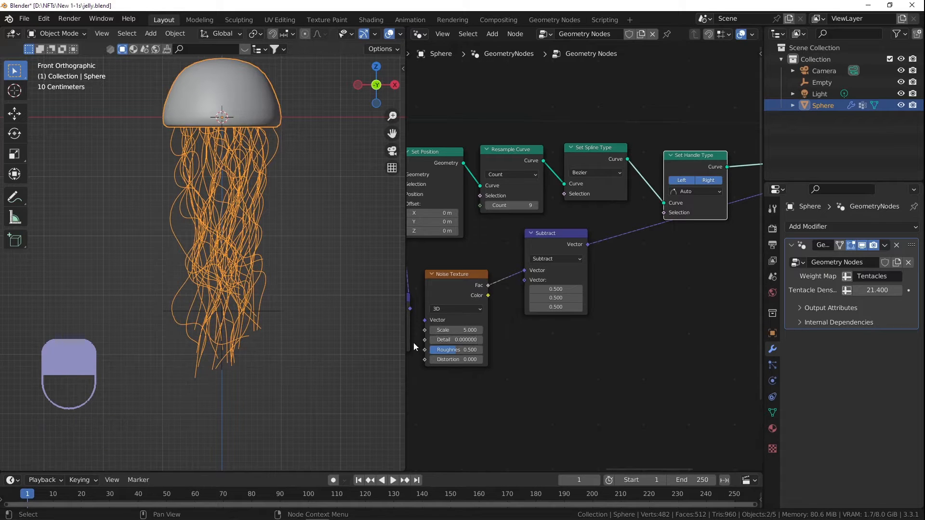
pyautogui.moveTo(440, 342); pyautogui.dragTo(474, 330, button='middle')
pyautogui.scroll(2, 472, 320)
pyautogui.moveTo(491, 318)
pyautogui.mouseDown()
pyautogui.moveTo(530, 318)
pyautogui.moveTo(492, 318)
pyautogui.mouseUp()
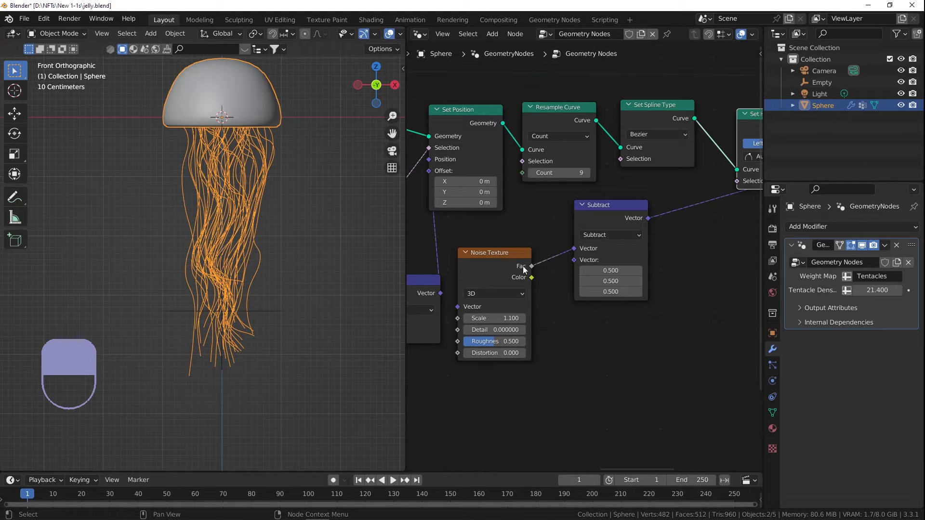
pyautogui.click(496, 294)
pyautogui.click(487, 340)
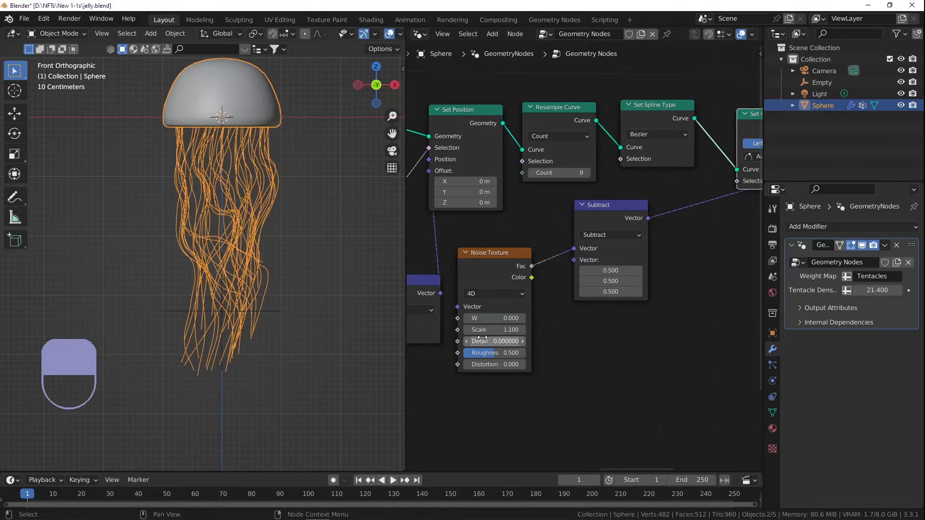
# Step: Set the Noise Texture's W to 4.75 and insert a Vector Math Add node after the Subtract node, ahead of Set Position
pyautogui.keyDown('shift'); pyautogui.moveTo(486, 318); pyautogui.dragTo(527, 318); pyautogui.keyUp('shift')
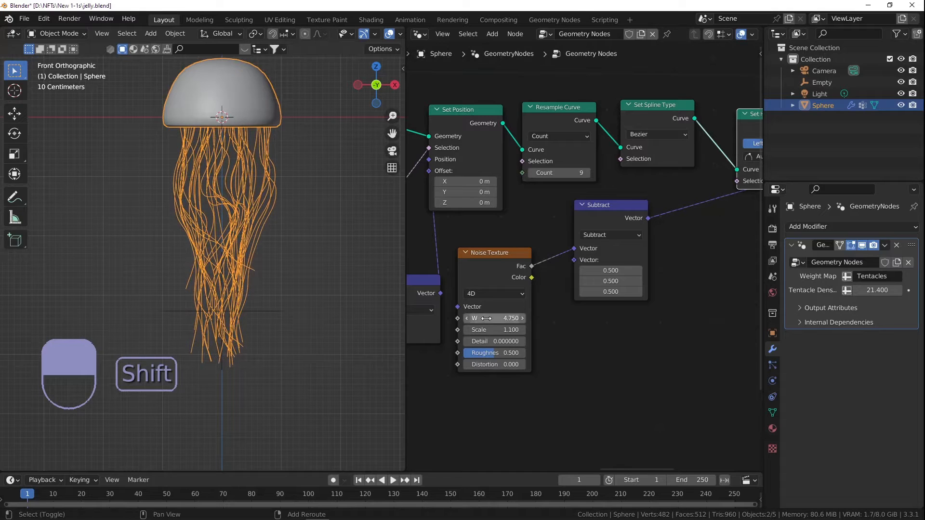
pyautogui.hotkey('shift', 'a')
pyautogui.write('mat')
pyautogui.press('BackSpace')
pyautogui.press('BackSpace')
pyautogui.press('BackSpace')
pyautogui.write('vector add')
pyautogui.press('Return')
pyautogui.click(624, 217)
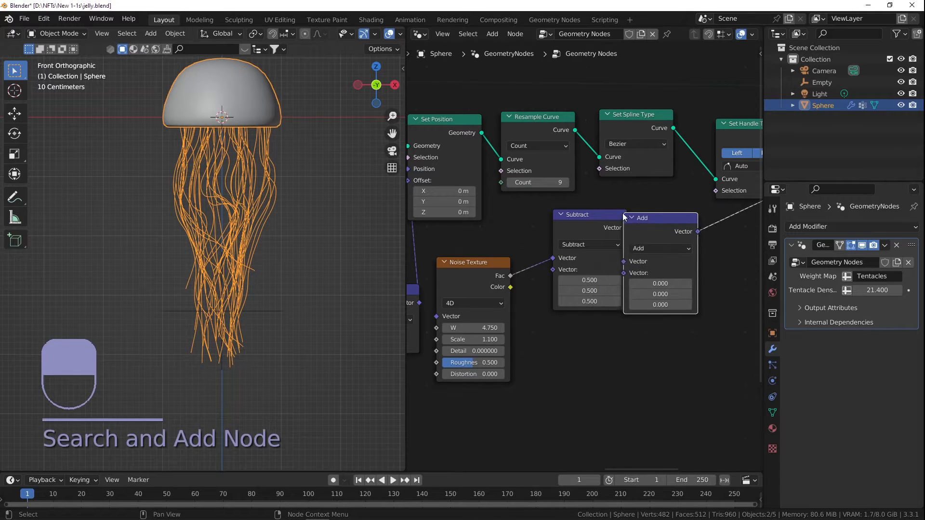
# Step: Space the new Add node apart from the Subtract node and switch its operation to Multiply
pyautogui.moveTo(624, 217); pyautogui.dragTo(670, 218)
pyautogui.click(694, 247)
pyautogui.click(701, 272)
pyautogui.moveTo(706, 283); pyautogui.dragTo(651, 294)
pyautogui.hotkey('ctrl', 'z')
pyautogui.click(665, 324)
# Step: Add a Value node feeding the Multiply node's second Vector input and set it to -0.79
pyautogui.scroll(-3, 662, 325)
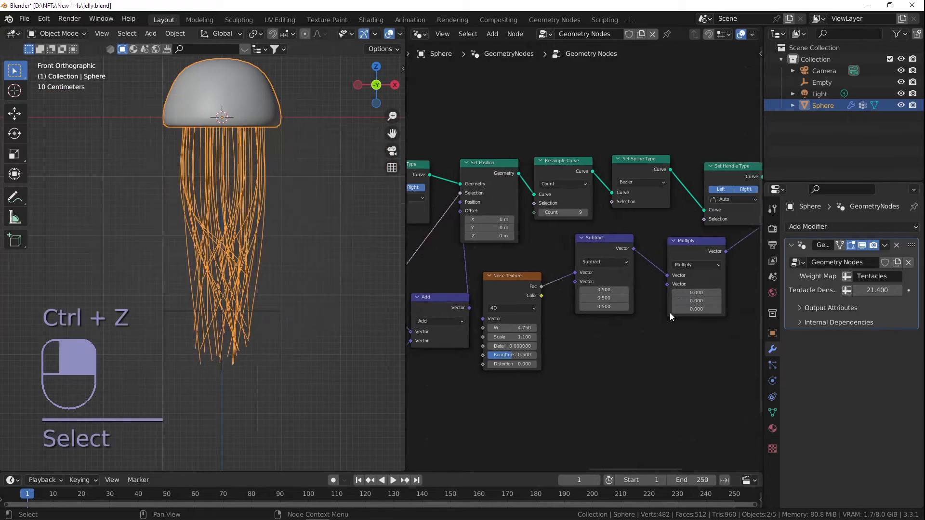
pyautogui.moveTo(667, 319); pyautogui.dragTo(676, 291, button='middle')
pyautogui.moveTo(676, 257); pyautogui.dragTo(612, 332)
pyautogui.write('value')
pyautogui.press('Return')
pyautogui.click(641, 314)
pyautogui.scroll(4, 619, 327)
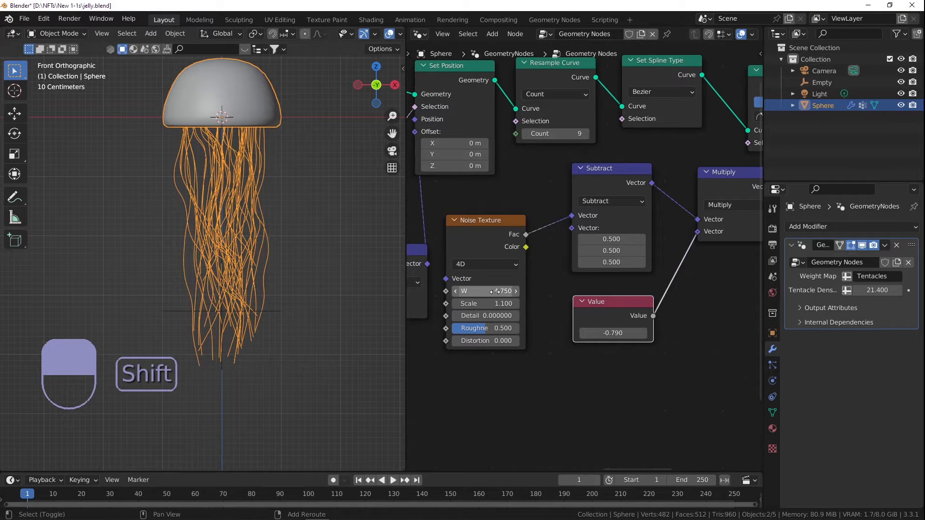
# Step: Set the Noise Texture's Scale to 1 and the Value node to -1.06
pyautogui.scroll(1, 494, 303)
pyautogui.moveTo(501, 301)
pyautogui.keyDown('shift'); pyautogui.mouseDown()
pyautogui.moveTo(523, 301)
pyautogui.moveTo(475, 302)
pyautogui.moveTo(491, 301)
pyautogui.mouseUp(); pyautogui.keyUp('shift')
pyautogui.keyDown('shift'); pyautogui.moveTo(633, 343); pyautogui.dragTo(641, 344); pyautogui.keyUp('shift')
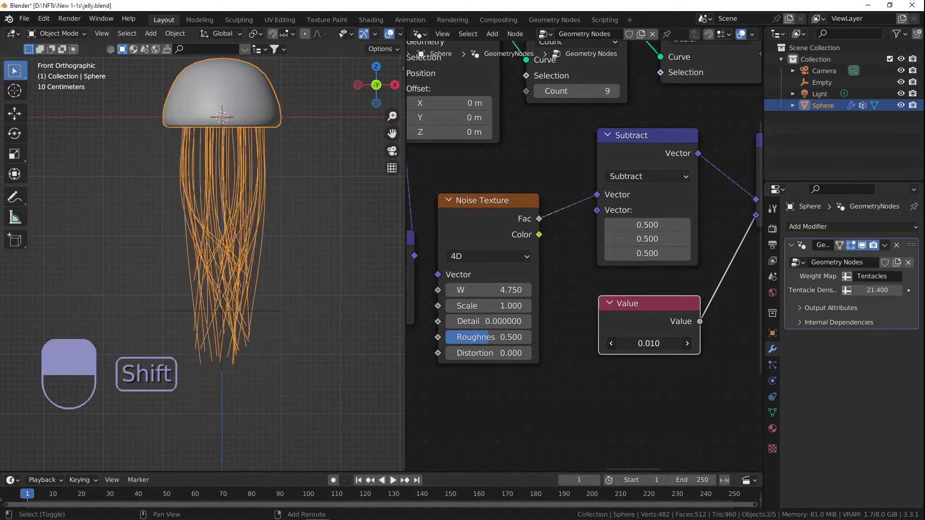
# Step: Change the Multiply node's operation to Scale and delete the disconnected Value node
pyautogui.scroll(-6, 635, 342)
pyautogui.moveTo(735, 231); pyautogui.dragTo(646, 230, button='middle')
pyautogui.scroll(3, 645, 229)
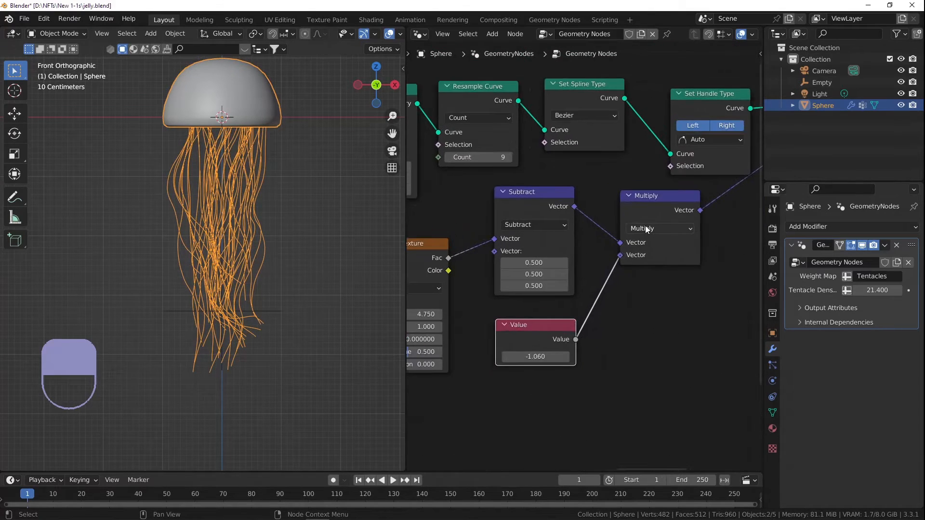
pyautogui.click(646, 229)
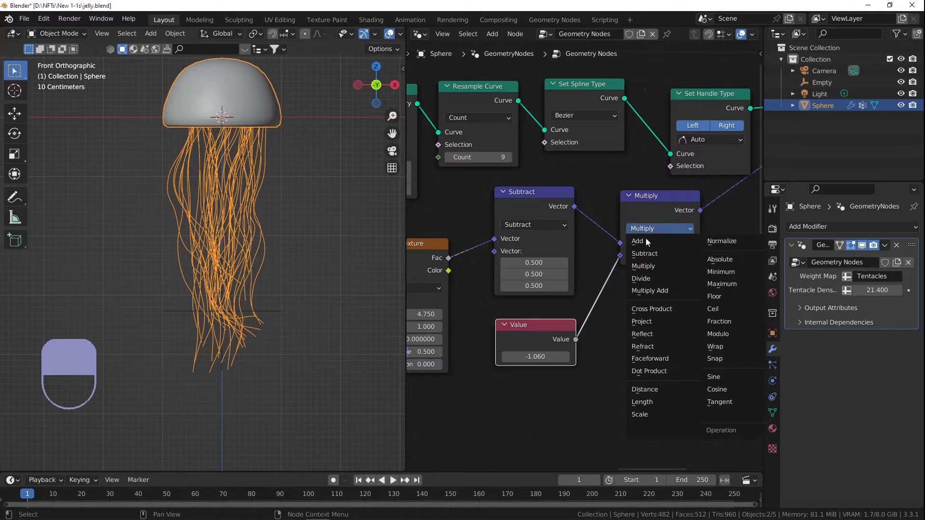
pyautogui.click(648, 413)
pyautogui.moveTo(543, 360); pyautogui.dragTo(587, 329, button='middle')
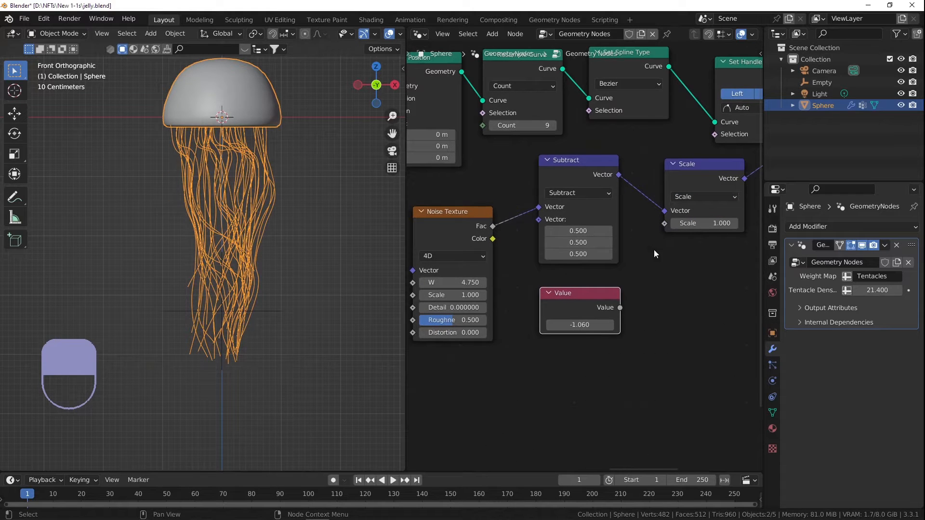
pyautogui.click(600, 302)
pyautogui.press('Delete')
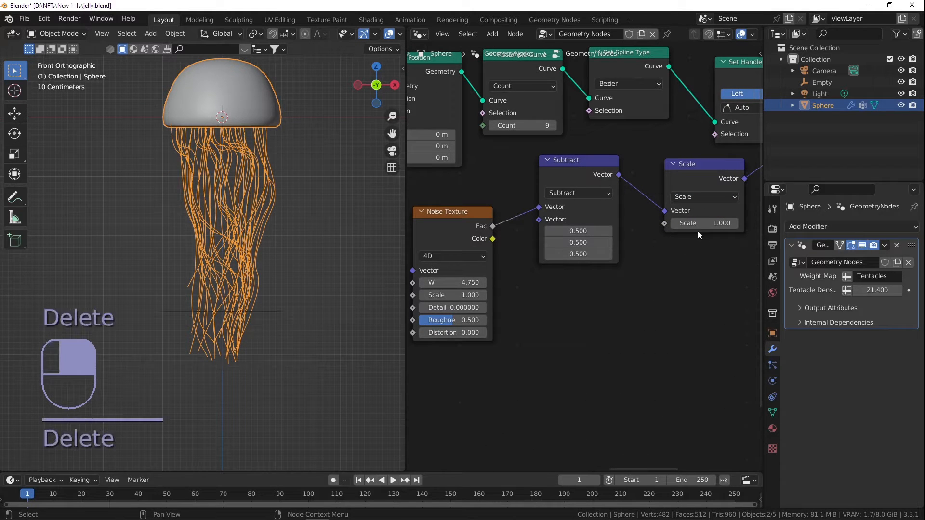
# Step: Set the Noise Texture's Scale to 1.8 and the Scale node's factor to -0.86
pyautogui.moveTo(706, 224)
pyautogui.keyDown('shift'); pyautogui.mouseDown()
pyautogui.moveTo(567, 224)
pyautogui.moveTo(742, 224)
pyautogui.moveTo(718, 223)
pyautogui.mouseUp(); pyautogui.keyUp('shift')
pyautogui.scroll(1, 513, 262)
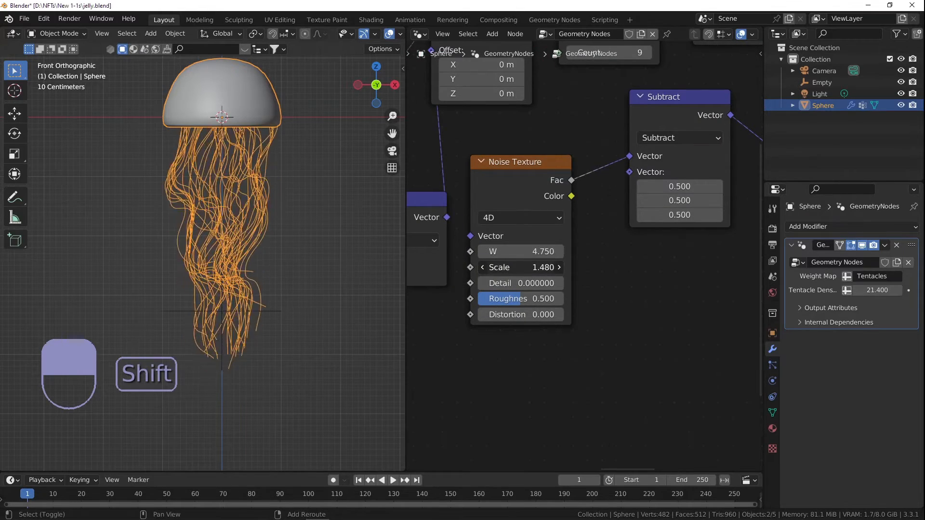
pyautogui.keyDown('shift'); pyautogui.moveTo(520, 268); pyautogui.dragTo(501, 268); pyautogui.keyUp('shift')
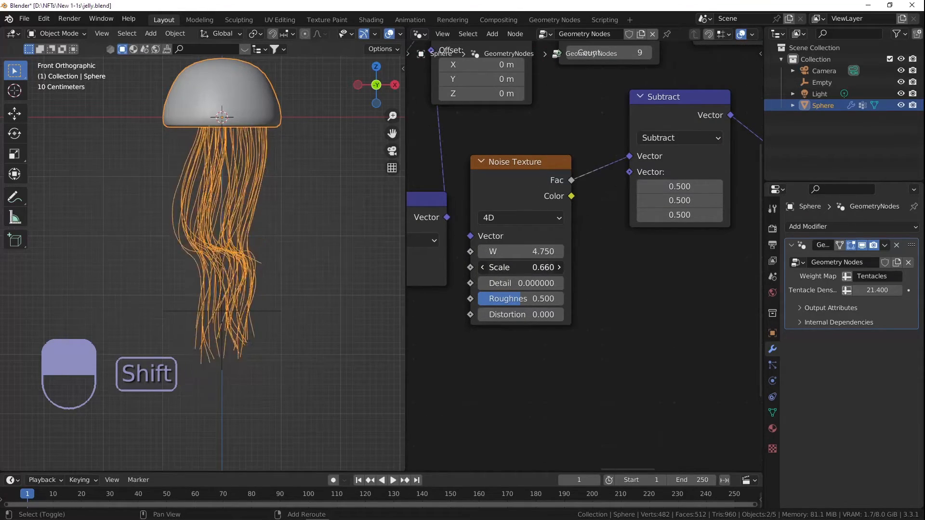
pyautogui.keyDown('shift'); pyautogui.moveTo(521, 267); pyautogui.dragTo(618, 268); pyautogui.keyUp('shift')
pyautogui.moveTo(574, 239); pyautogui.dragTo(462, 288, button='middle')
pyautogui.moveTo(663, 240); pyautogui.dragTo(616, 251, button='middle')
pyautogui.keyDown('shift'); pyautogui.moveTo(694, 236); pyautogui.dragTo(565, 237); pyautogui.keyUp('shift')
# Step: Try a factor of -5.66 on the Scale node
pyautogui.scroll(-4, 289, 311)
pyautogui.scroll(3, 276, 267)
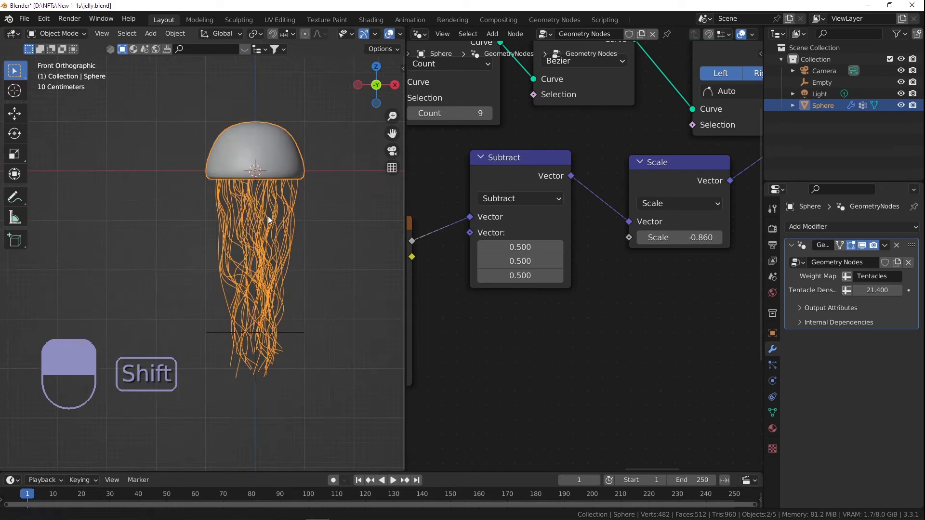
pyautogui.keyDown('shift'); pyautogui.moveTo(276, 221); pyautogui.dragTo(251, 206, button='middle'); pyautogui.keyUp('shift')
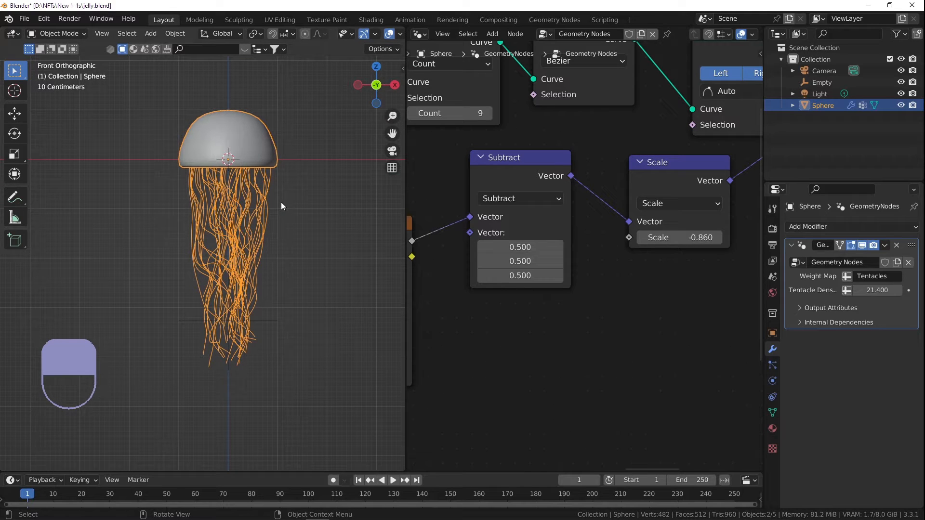
pyautogui.moveTo(692, 237); pyautogui.dragTo(667, 237)
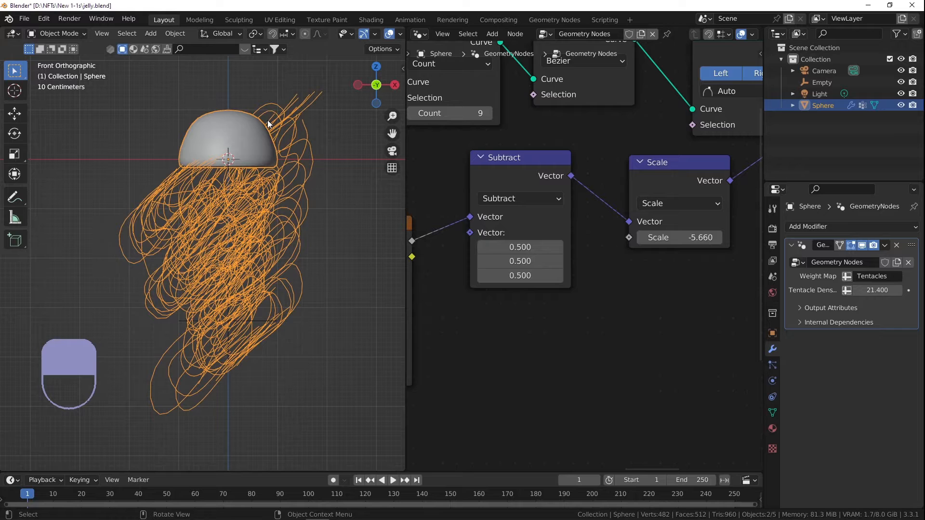
pyautogui.hotkey('ctrl', 'z')
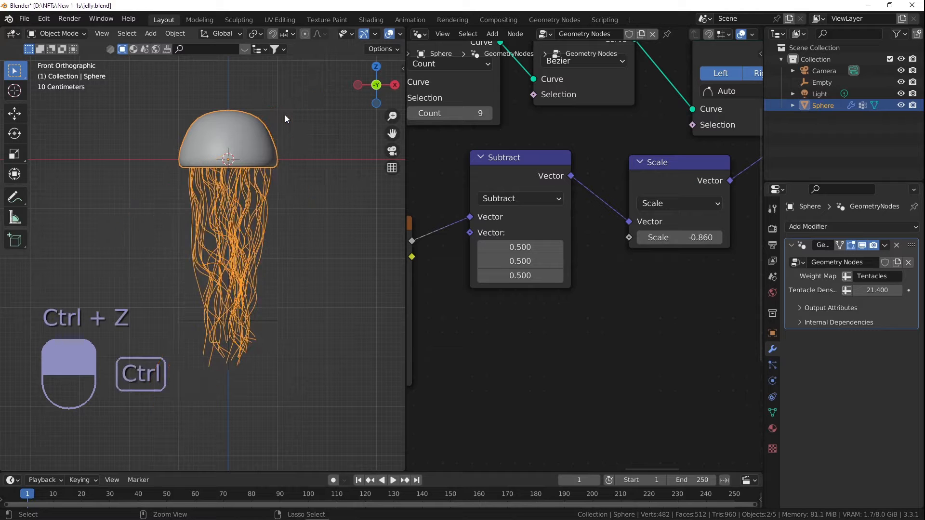
# Step: Move the last Set Position node farther from the Set Handle Type node to space out the chain
pyautogui.scroll(-3, 516, 78)
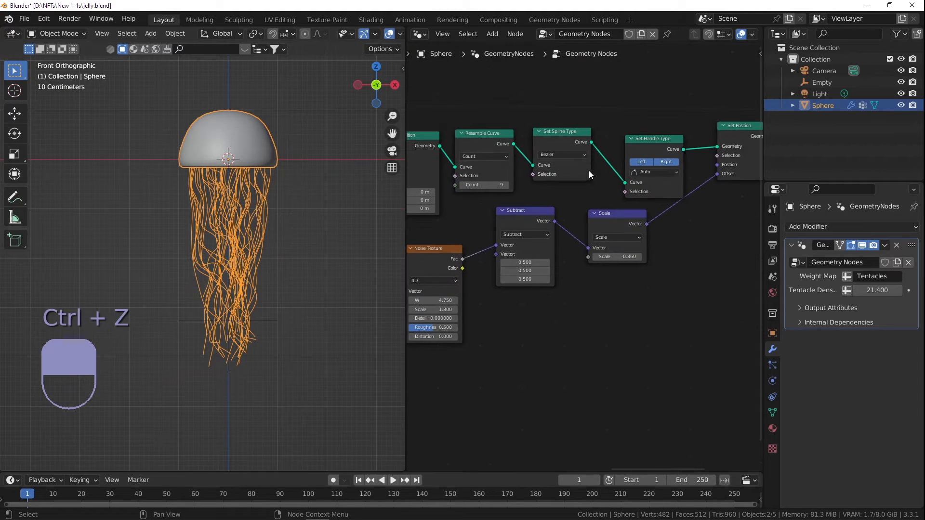
pyautogui.moveTo(604, 168); pyautogui.dragTo(480, 162, button='middle')
pyautogui.scroll(3, 617, 141)
pyautogui.moveTo(642, 118); pyautogui.dragTo(669, 124)
pyautogui.scroll(-4, 670, 132)
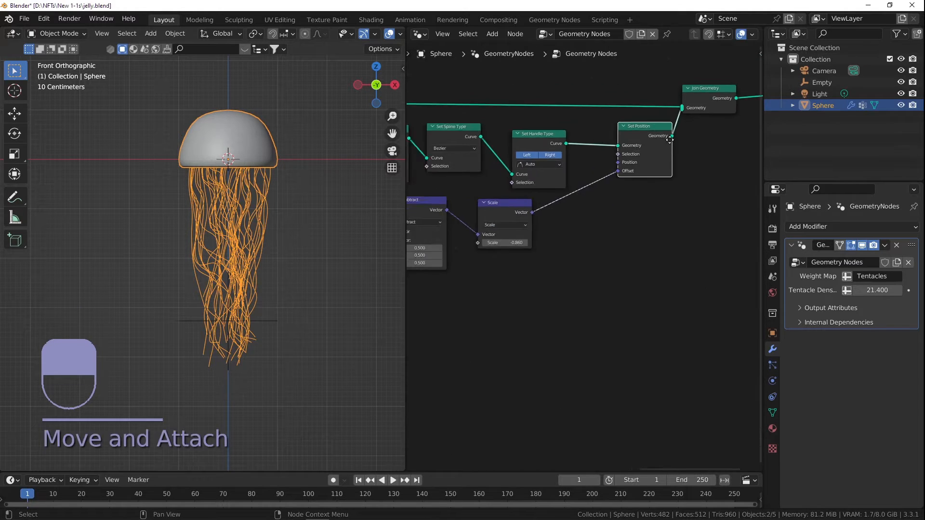
pyautogui.moveTo(669, 140); pyautogui.dragTo(587, 157, button='middle')
pyautogui.moveTo(756, 229); pyautogui.dragTo(572, 107)
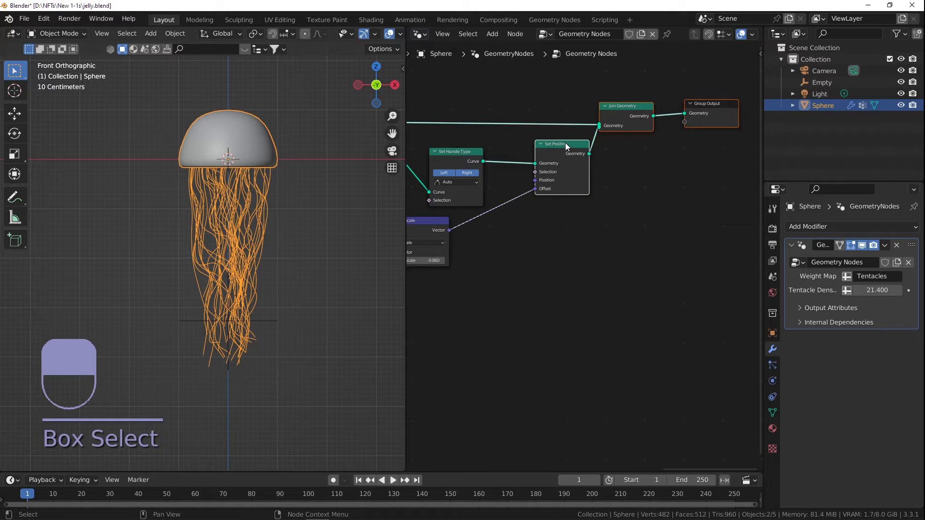
pyautogui.click(545, 268)
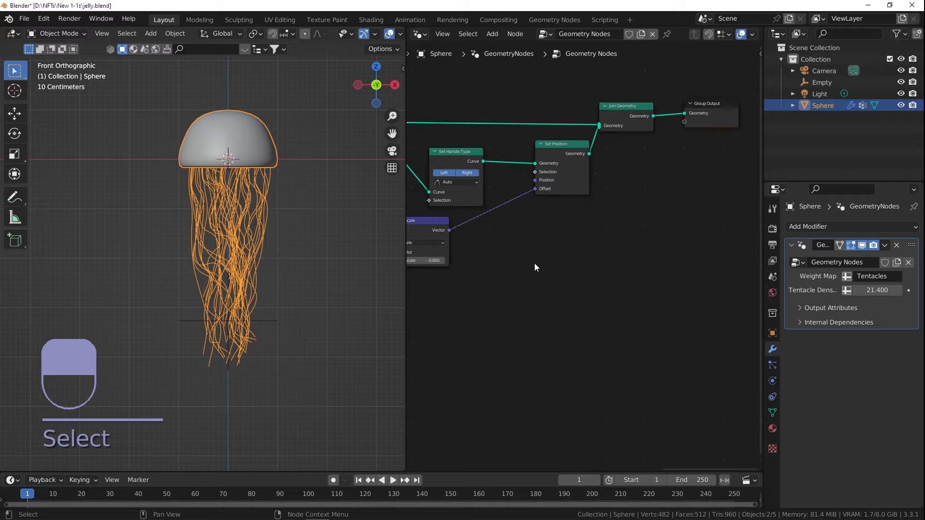
pyautogui.moveTo(494, 237); pyautogui.dragTo(570, 207, button='middle')
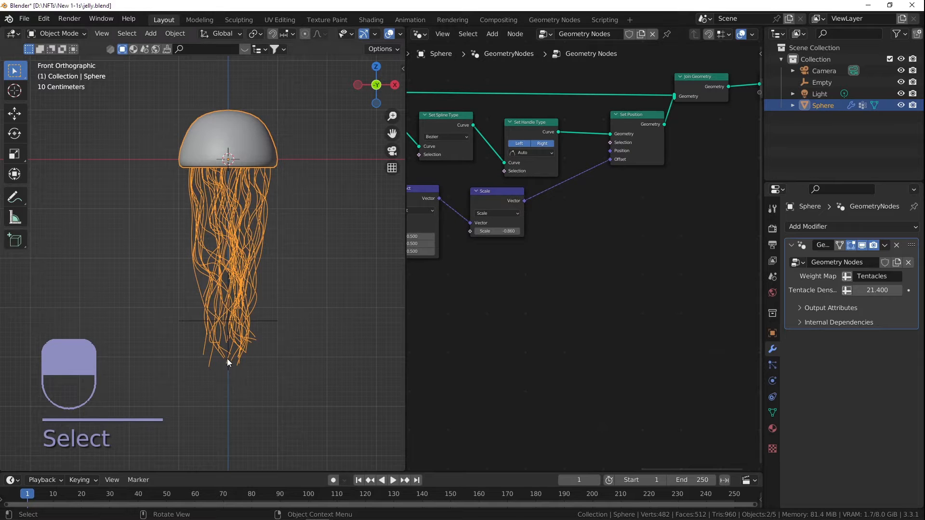
pyautogui.scroll(2, 227, 358)
pyautogui.scroll(-1, 265, 215)
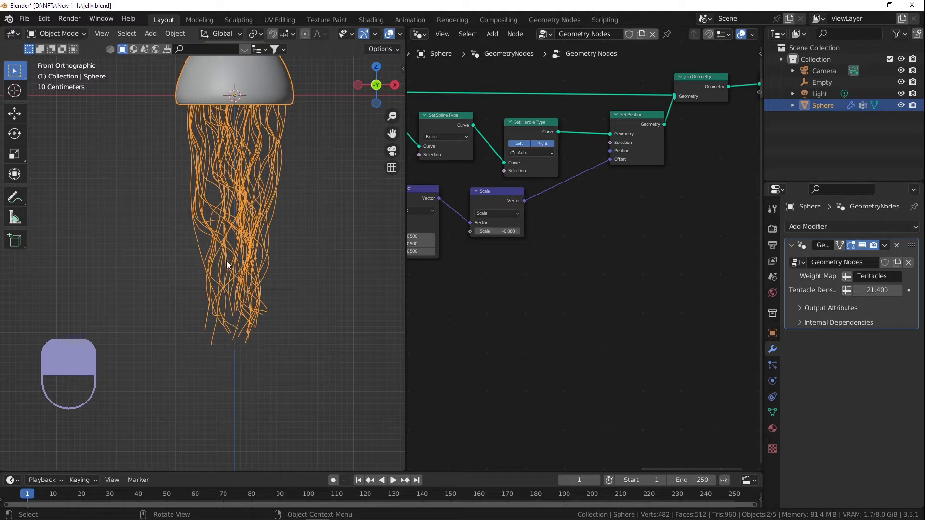
# Step: Insert another Set Position node between the last Set Position node and Join Geometry
pyautogui.moveTo(594, 187); pyautogui.dragTo(621, 204, button='middle')
pyautogui.hotkey('shift', 'a')
pyautogui.click(646, 191)
pyautogui.write('set pos')
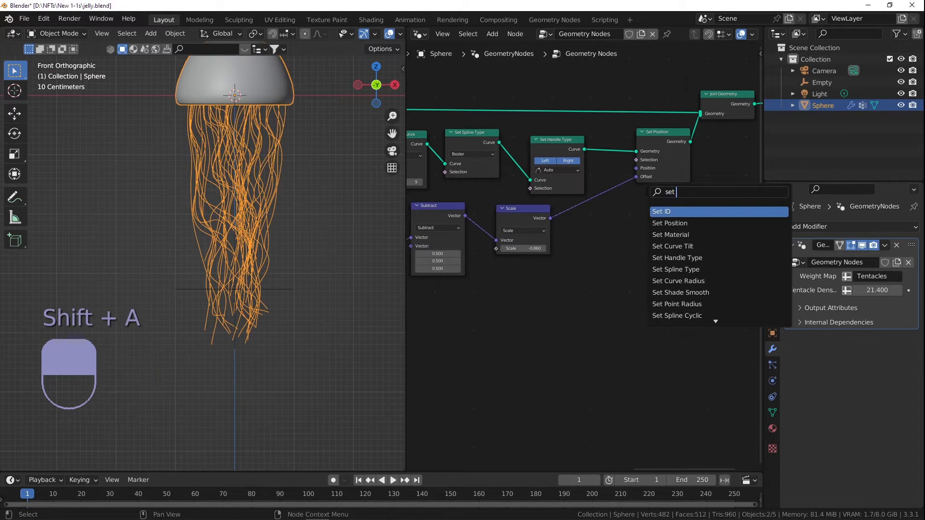
pyautogui.press('Return')
pyautogui.click(702, 180)
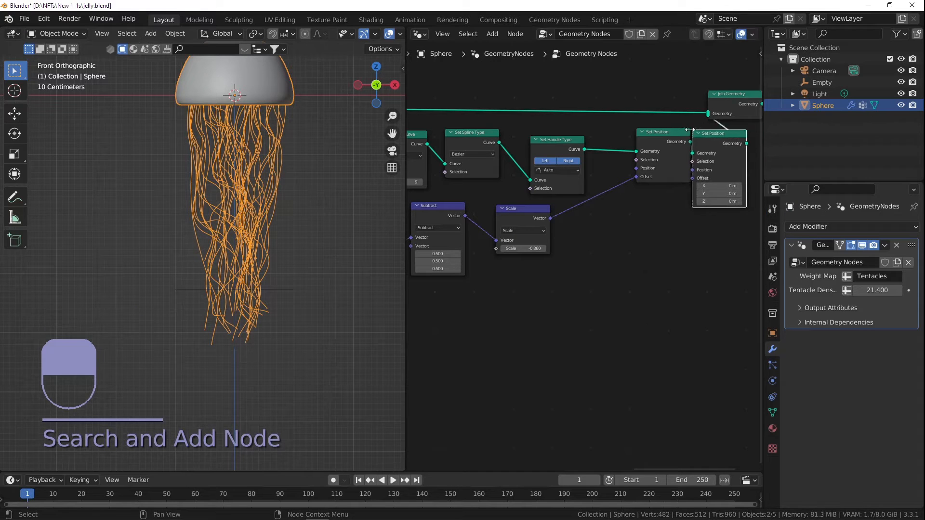
pyautogui.moveTo(698, 250); pyautogui.dragTo(622, 230, button='middle')
pyautogui.hotkey('shift', 'a')
pyautogui.click(622, 230)
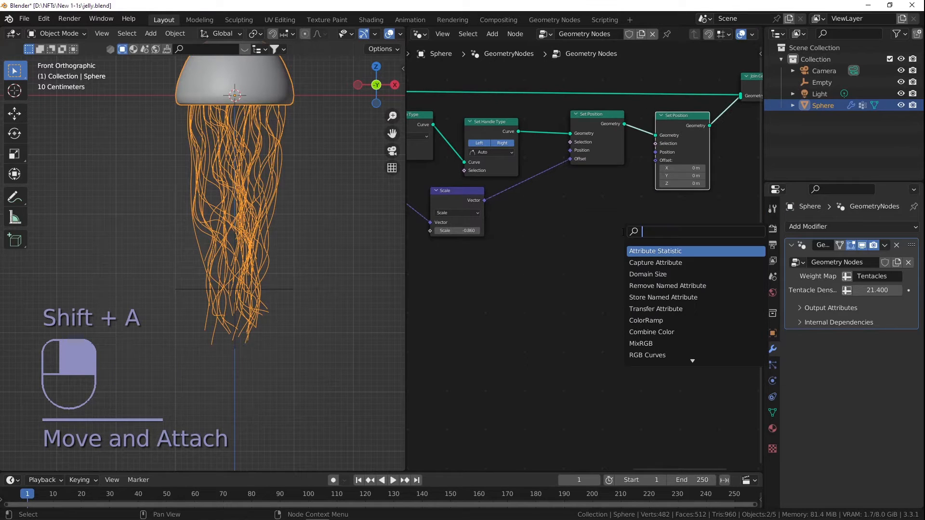
pyautogui.press('Escape')
# Step: Add a Noise Texture node with its Fac output linked to the new Set Position node's Offset
pyautogui.moveTo(655, 160); pyautogui.dragTo(602, 269)
pyautogui.write('noise tex')
pyautogui.press('Return')
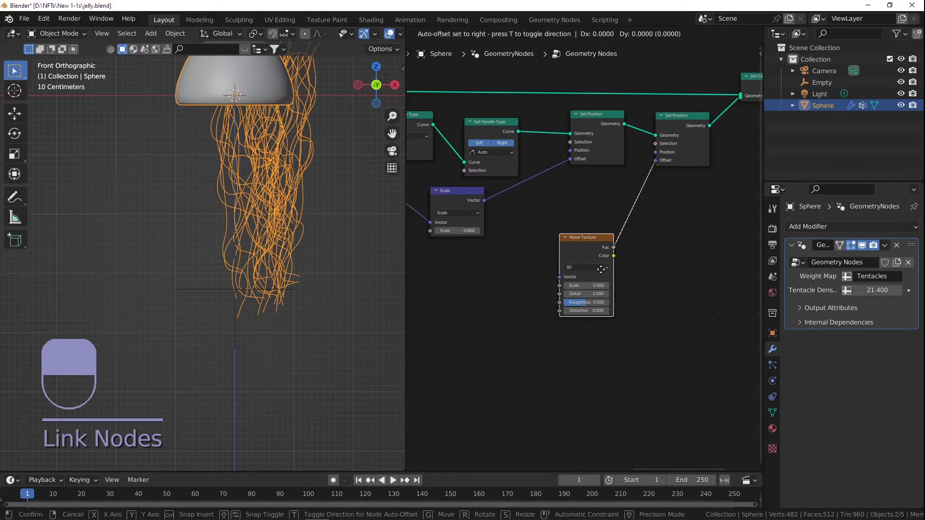
pyautogui.click(583, 270)
# Step: Duplicate the Subtract and Scale nodes and arrange the copies after the new Noise Texture node
pyautogui.scroll(-3, 550, 235)
pyautogui.moveTo(510, 225); pyautogui.dragTo(603, 211, button='middle')
pyautogui.moveTo(603, 210); pyautogui.dragTo(509, 197)
pyautogui.hotkey('shift', 'd')
pyautogui.moveTo(646, 215); pyautogui.dragTo(562, 219, button='middle')
pyautogui.moveTo(581, 234); pyautogui.dragTo(529, 250)
pyautogui.scroll(1, 554, 255)
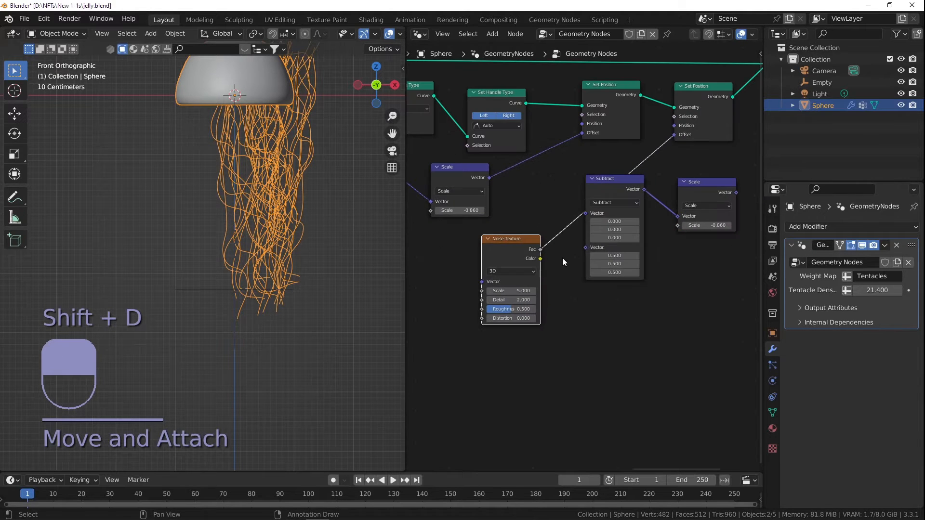
pyautogui.scroll(1, 568, 241)
pyautogui.moveTo(667, 192); pyautogui.dragTo(642, 176)
pyautogui.moveTo(578, 216); pyautogui.dragTo(558, 231)
# Step: Link the new Noise Texture's Fac to the duplicated Subtract node, and the duplicated Scale node's output to the new Set Position's Offset
pyautogui.press('KP_Decimal')
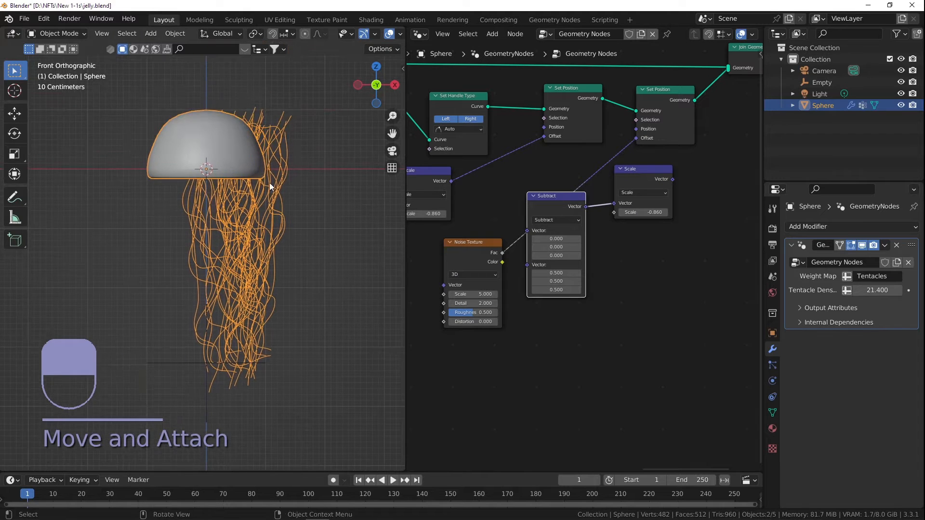
pyautogui.keyDown('shift'); pyautogui.moveTo(278, 186); pyautogui.dragTo(288, 136, button='middle'); pyautogui.keyUp('shift')
pyautogui.scroll(1, 509, 256)
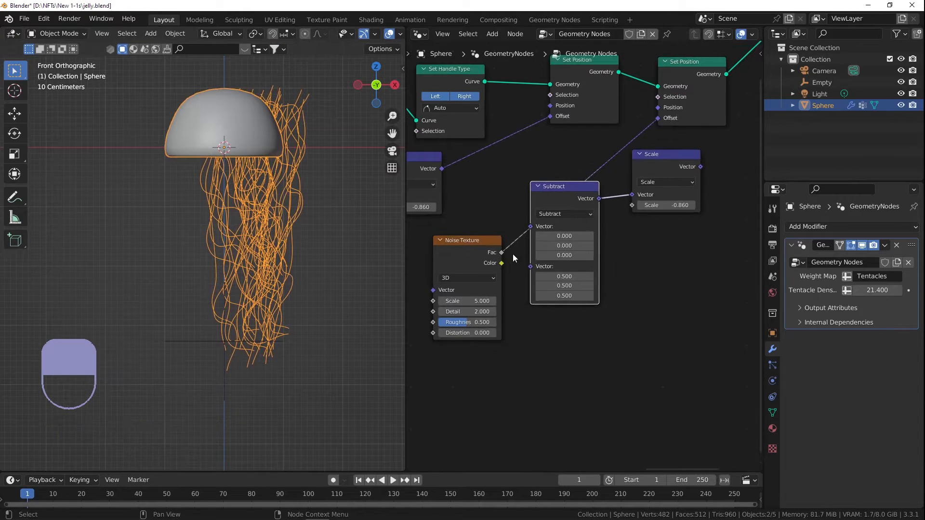
pyautogui.moveTo(502, 254); pyautogui.dragTo(532, 227)
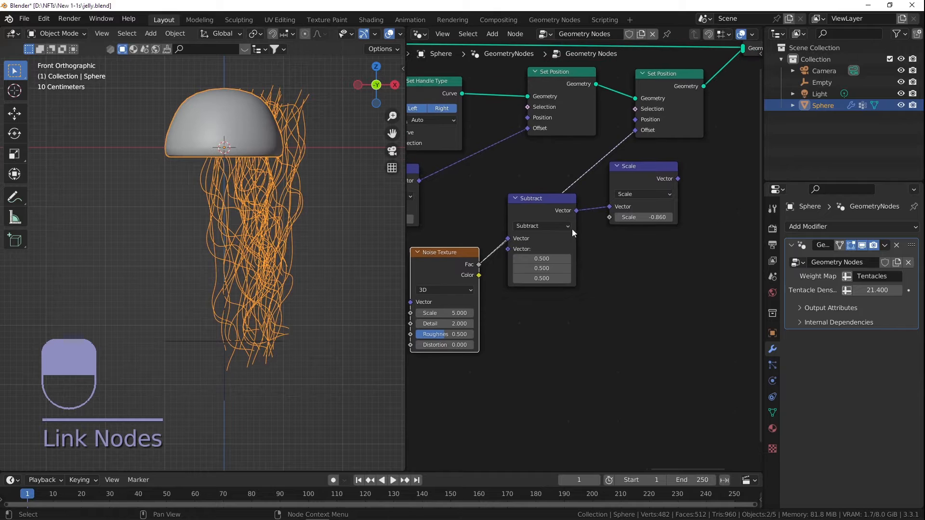
pyautogui.moveTo(677, 179); pyautogui.dragTo(635, 130)
# Step: Add an Endpoint Selection node and place it below the new Noise Texture node
pyautogui.moveTo(553, 294); pyautogui.dragTo(625, 238, button='middle')
pyautogui.scroll(-2, 617, 177)
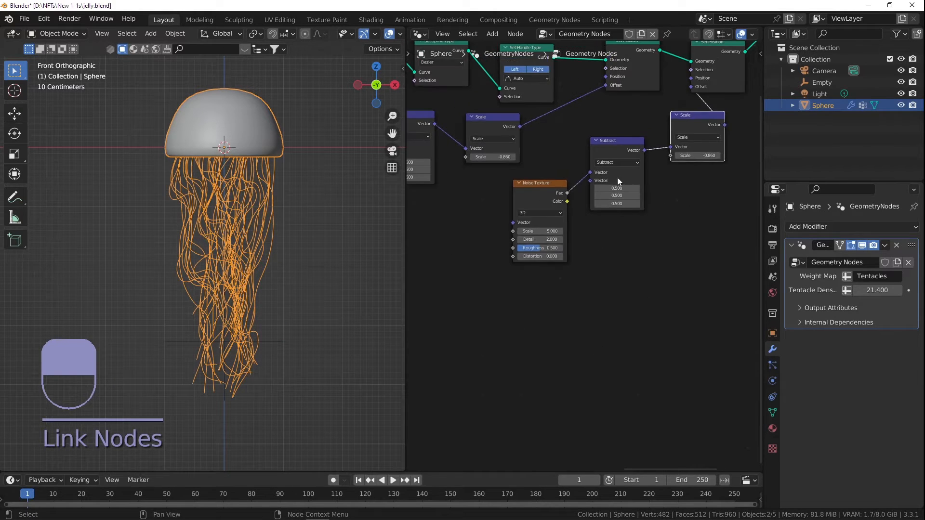
pyautogui.hotkey('shift', 'a')
pyautogui.click(663, 130)
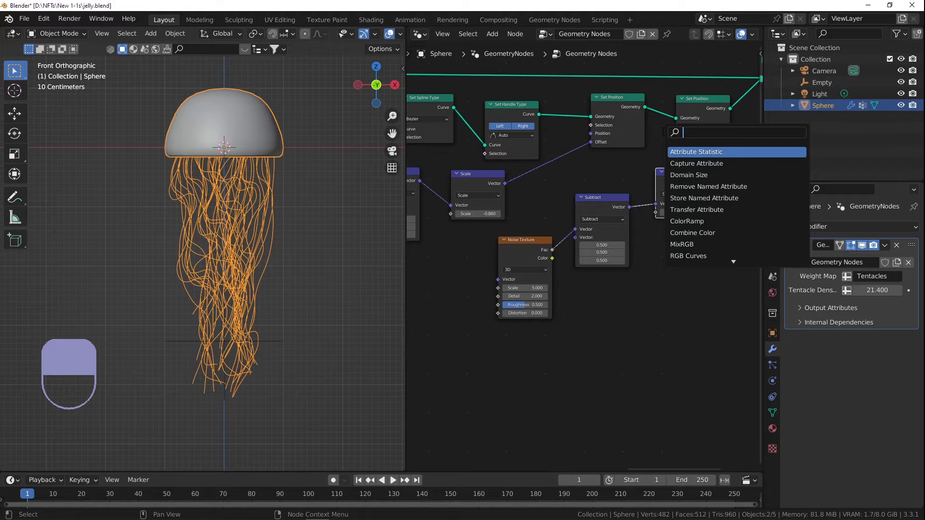
pyautogui.write('endpo')
pyautogui.press('Return')
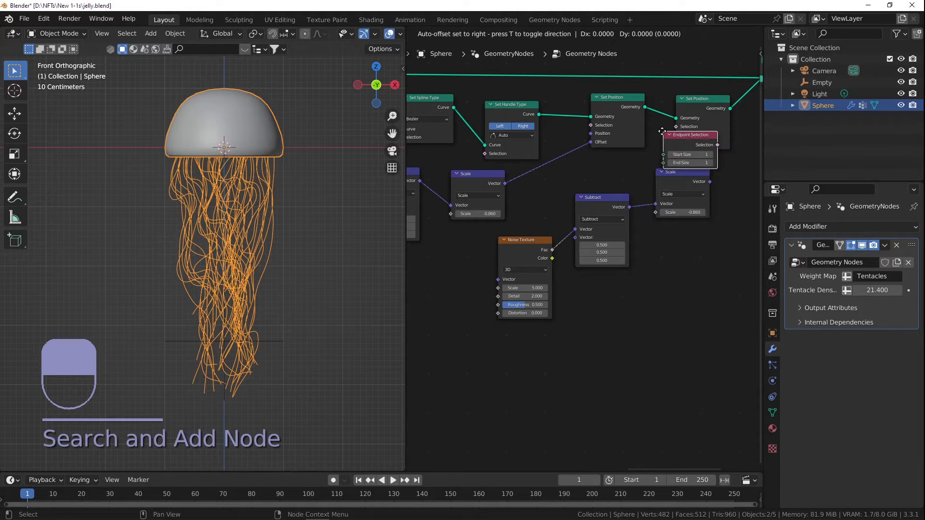
pyautogui.click(500, 334)
# Step: Set the Endpoint Selection node's Start Size to 0 and End Size to 6
pyautogui.click(508, 349)
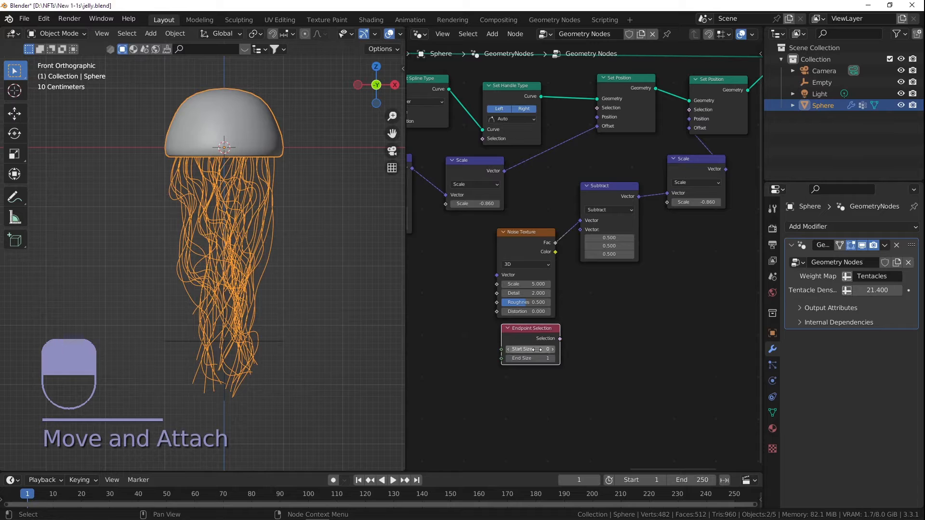
pyautogui.click(542, 358)
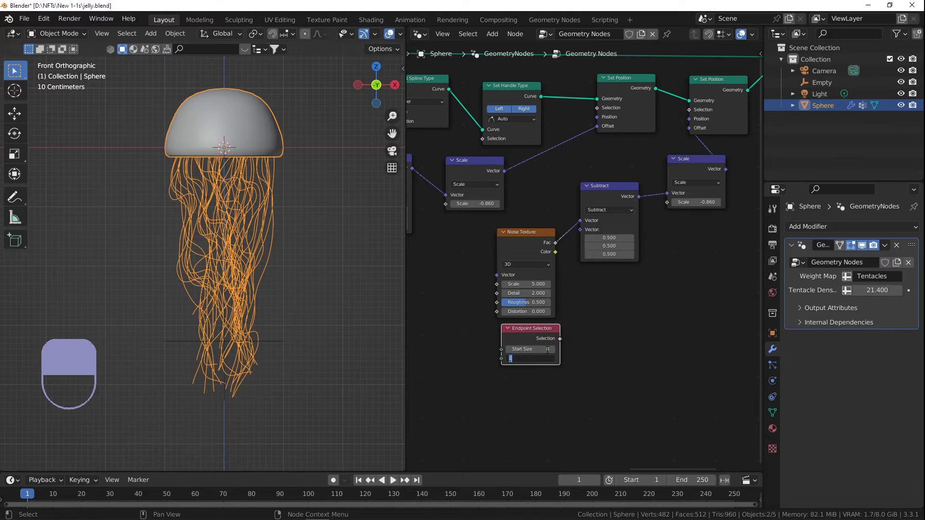
pyautogui.write('6')
pyautogui.press('Return')
pyautogui.scroll(-2, 513, 236)
pyautogui.scroll(3, 554, 318)
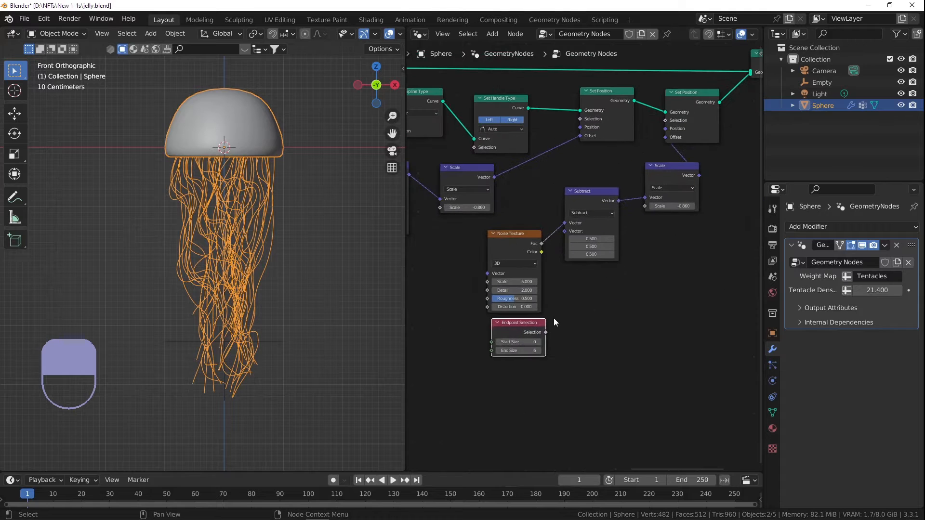
# Step: Link the Endpoint Selection output to the last Set Position node's Selection and set End Size to 3
pyautogui.moveTo(545, 332); pyautogui.dragTo(663, 121)
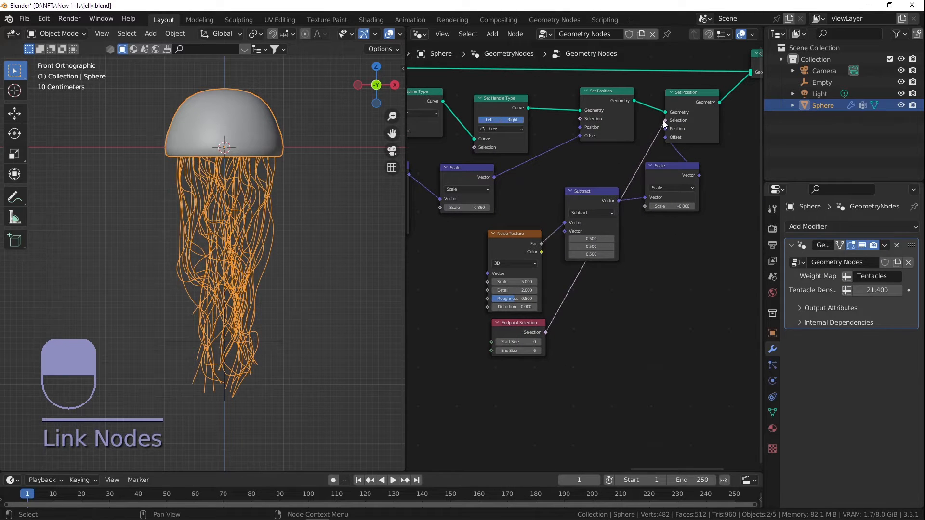
pyautogui.scroll(1, 550, 302)
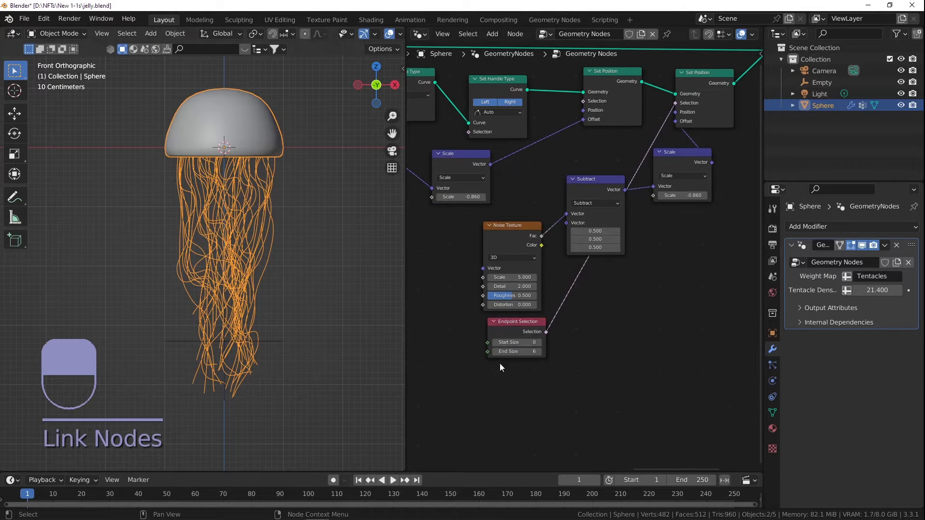
pyautogui.click(539, 352)
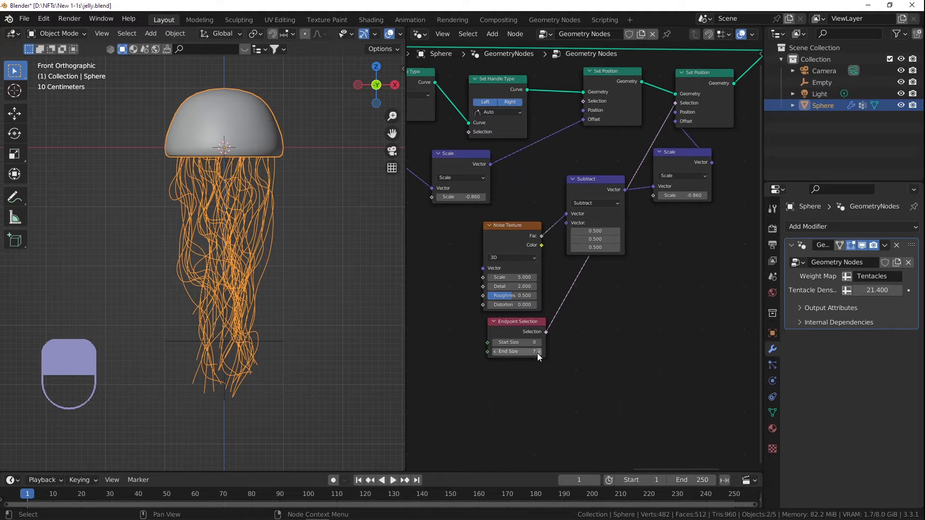
pyautogui.click(539, 351)
pyautogui.click(495, 351)
pyautogui.click(495, 352)
pyautogui.click(494, 352)
pyautogui.click(494, 352)
pyautogui.click(494, 351)
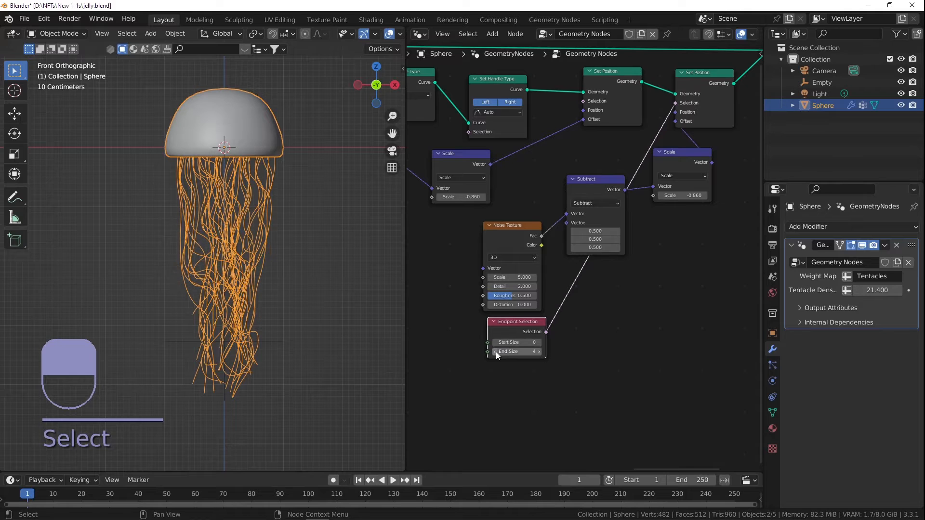
pyautogui.click(495, 352)
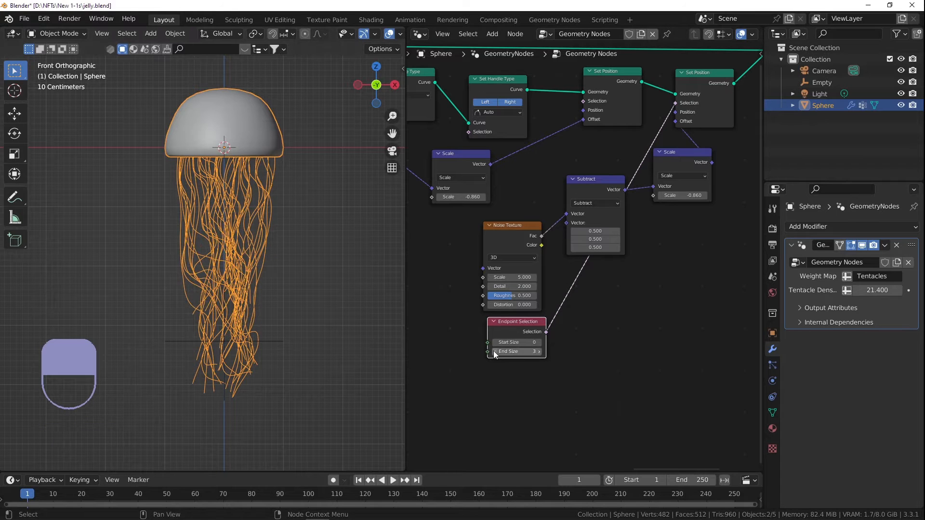
# Step: Set the duplicated Scale node's factor to 4.140 and space out the duplicated Subtract and the new Noise Texture nodes
pyautogui.moveTo(621, 192); pyautogui.dragTo(595, 172)
pyautogui.moveTo(620, 181); pyautogui.dragTo(573, 197, button='middle')
pyautogui.moveTo(635, 211); pyautogui.dragTo(876, 211)
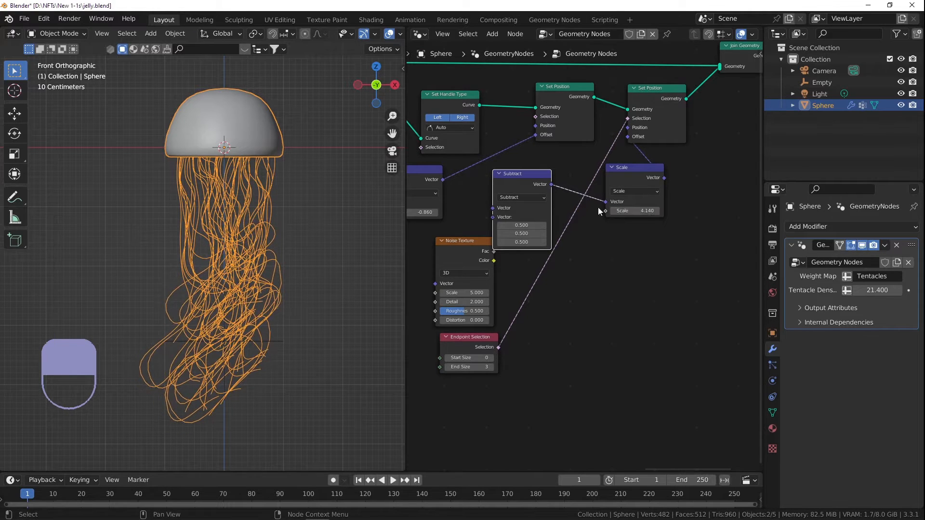
pyautogui.moveTo(474, 249); pyautogui.dragTo(451, 244)
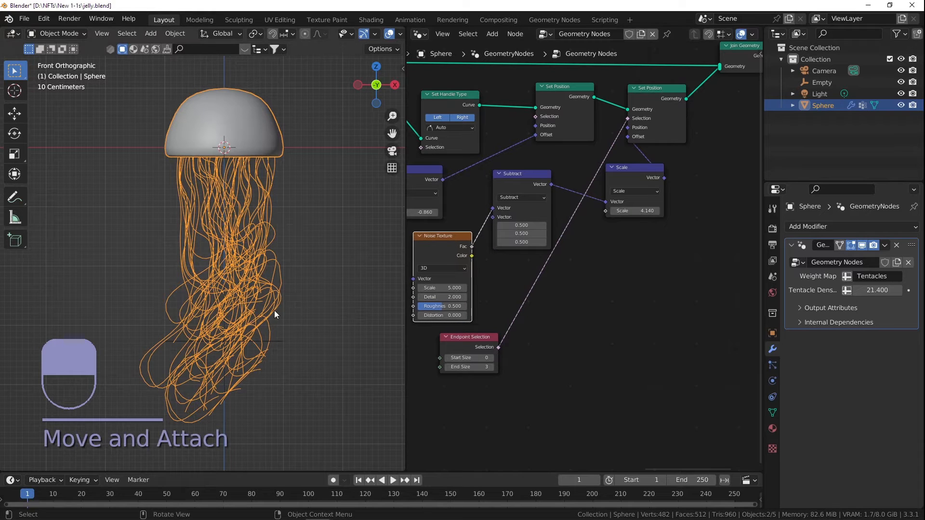
# Step: Set the Endpoint Selection's End Size to 1 and the duplicated Scale node's factor to 0.980
pyautogui.click(448, 367)
pyautogui.click(448, 367)
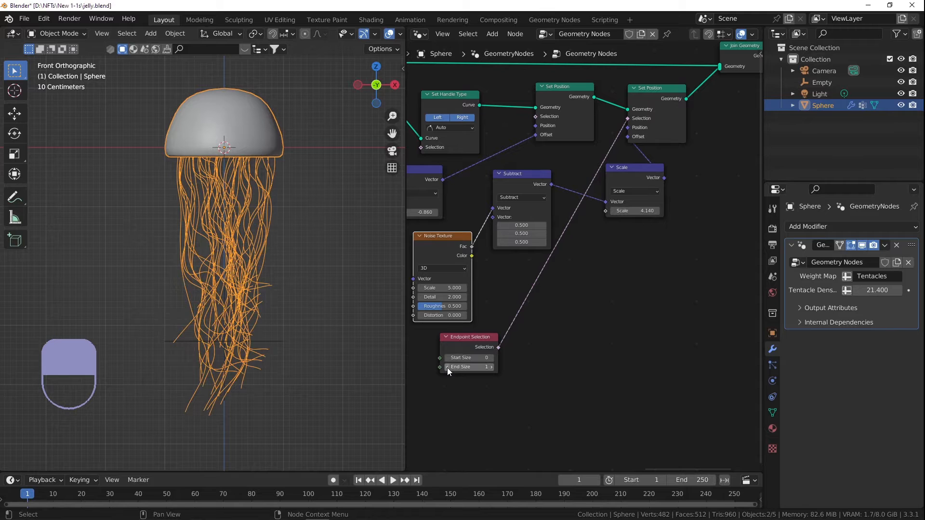
pyautogui.scroll(-2, 514, 301)
pyautogui.moveTo(523, 295); pyautogui.dragTo(599, 298, button='middle')
pyautogui.moveTo(690, 195); pyautogui.dragTo(675, 209)
pyautogui.scroll(2, 576, 370)
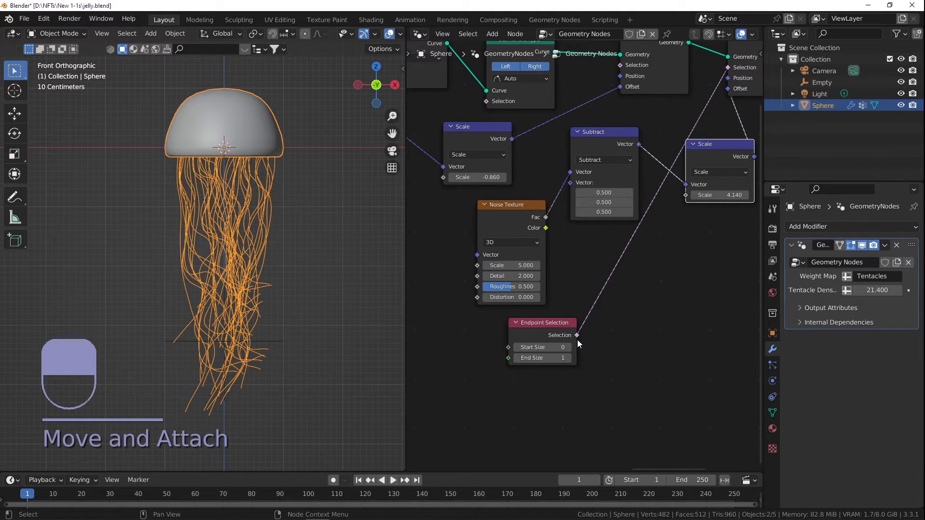
pyautogui.click(568, 358)
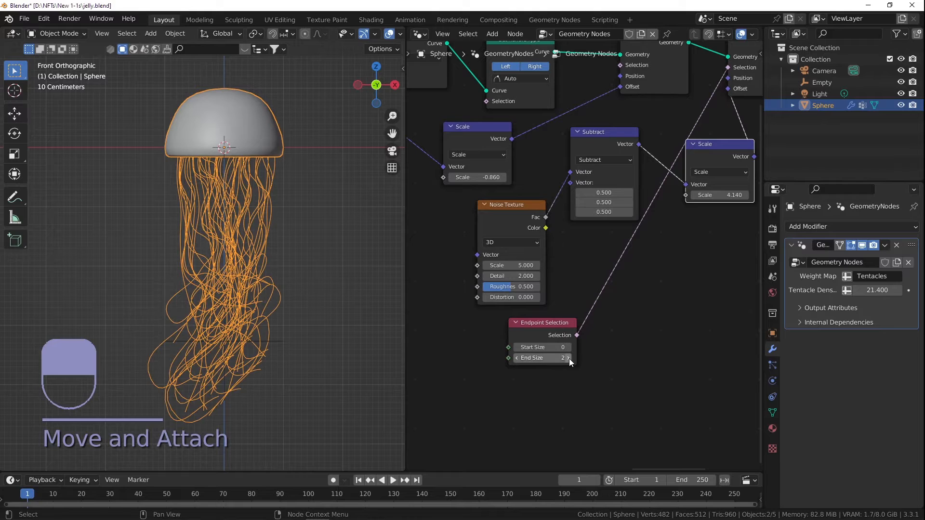
pyautogui.click(521, 359)
pyautogui.moveTo(638, 267); pyautogui.dragTo(577, 286, button='middle')
pyautogui.moveTo(657, 215)
pyautogui.keyDown('shift'); pyautogui.mouseDown()
pyautogui.moveTo(393, 214)
pyautogui.moveTo(574, 214)
pyautogui.mouseUp(); pyautogui.keyUp('shift')
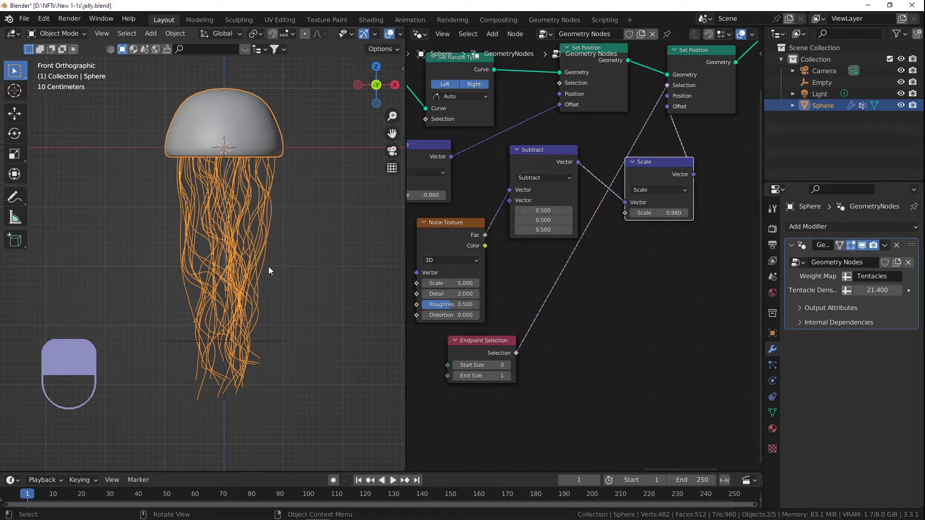
# Step: Delete the Endpoint Selection node and move the duplicated Scale node closer to the Subtract node
pyautogui.click(484, 345)
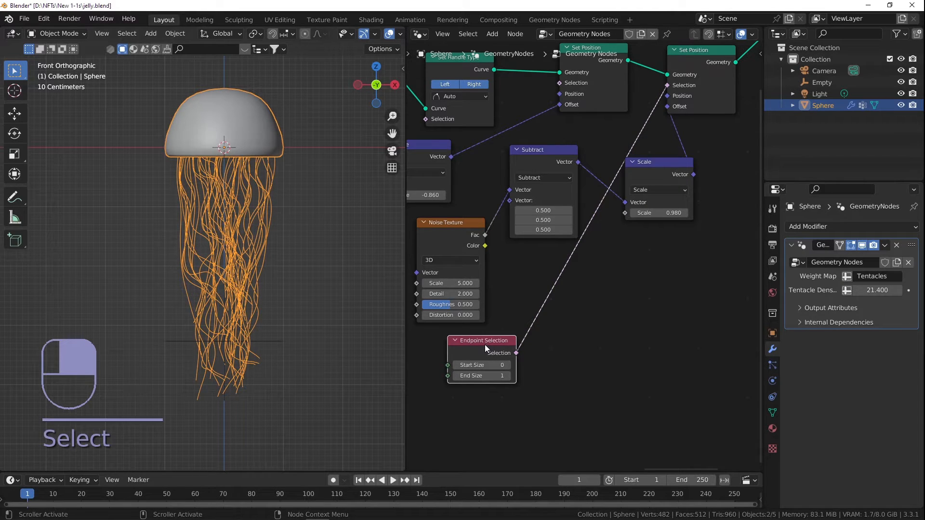
pyautogui.press('Delete')
pyautogui.moveTo(662, 164); pyautogui.dragTo(629, 141)
pyautogui.moveTo(542, 190); pyautogui.dragTo(570, 186, button='middle')
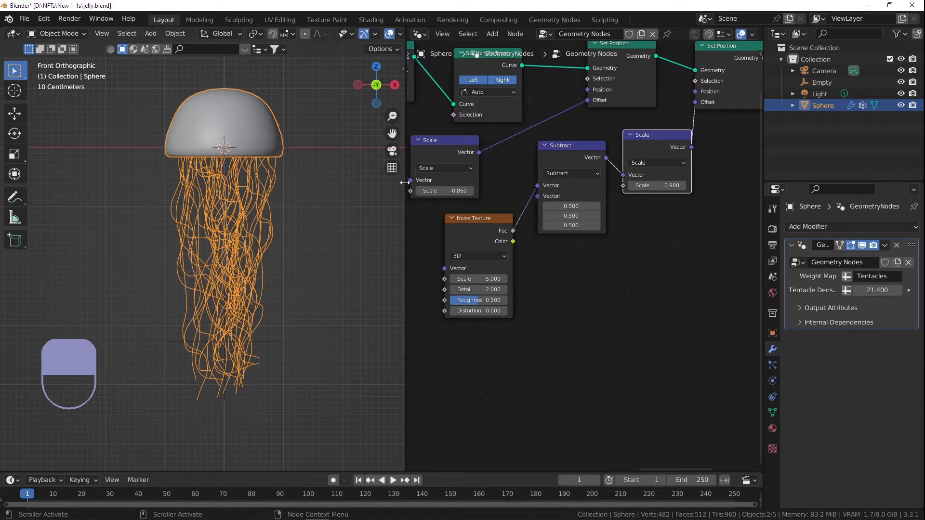
pyautogui.hotkey('shift', 'a')
pyautogui.write('spl')
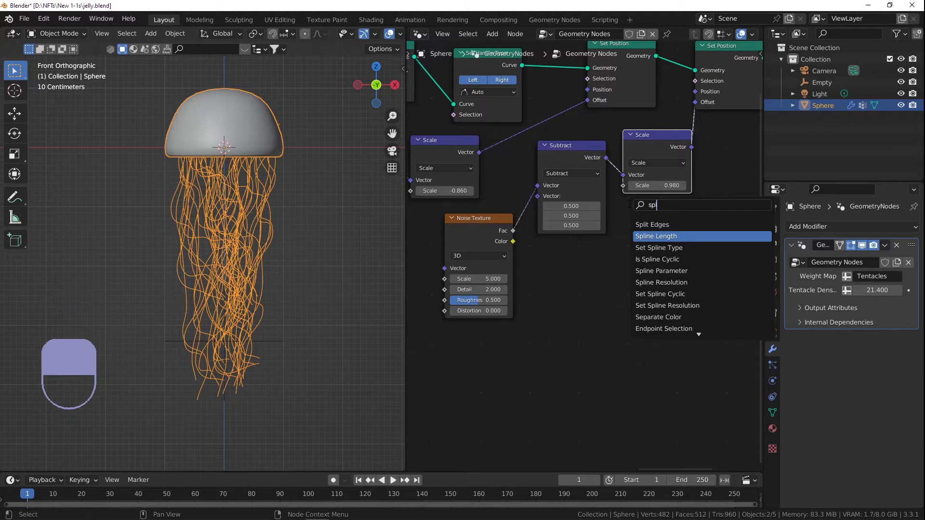
pyautogui.press('Down')
pyautogui.press('Down')
pyautogui.press('Down')
pyautogui.press('Up')
pyautogui.press('Up')
pyautogui.press('Up')
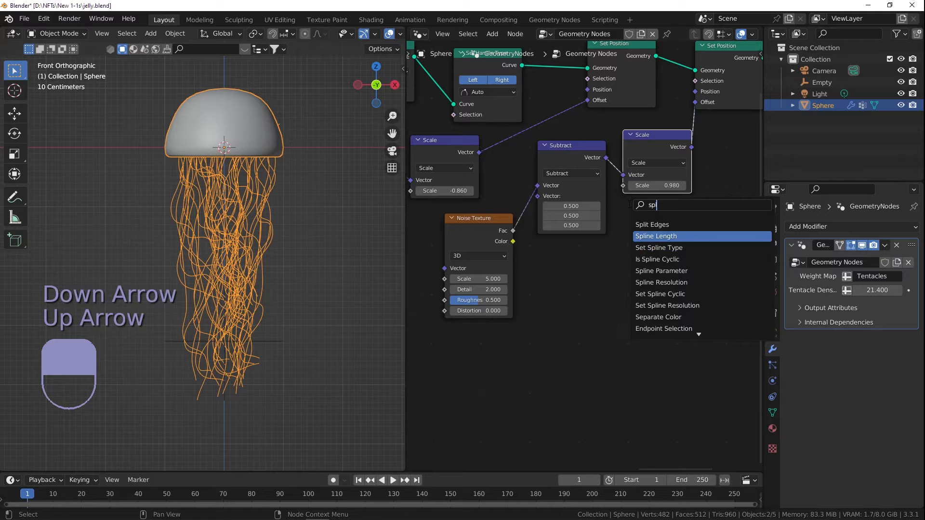
pyautogui.press('Return')
pyautogui.click(477, 337)
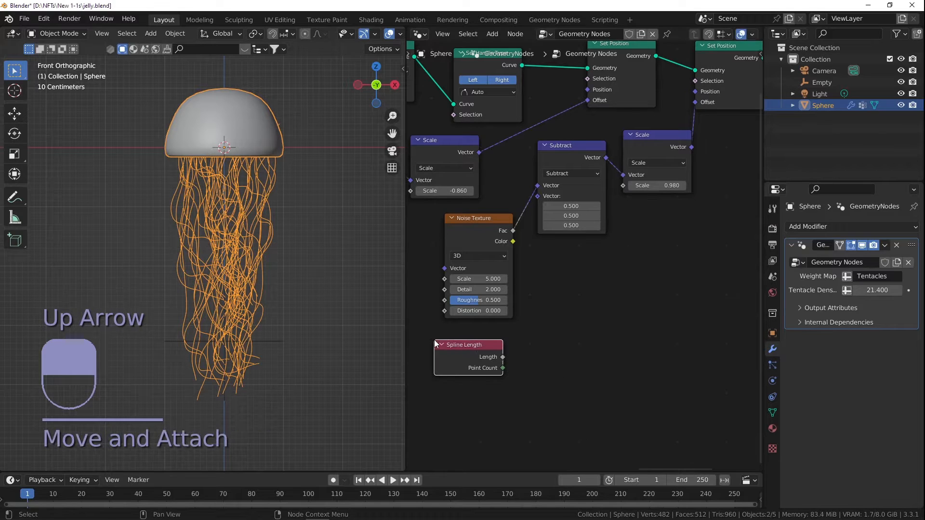
pyautogui.click(490, 345)
pyautogui.press('Delete')
# Step: Add a Spline Parameter node and place it below the new Noise Texture node
pyautogui.hotkey('shift', 'a')
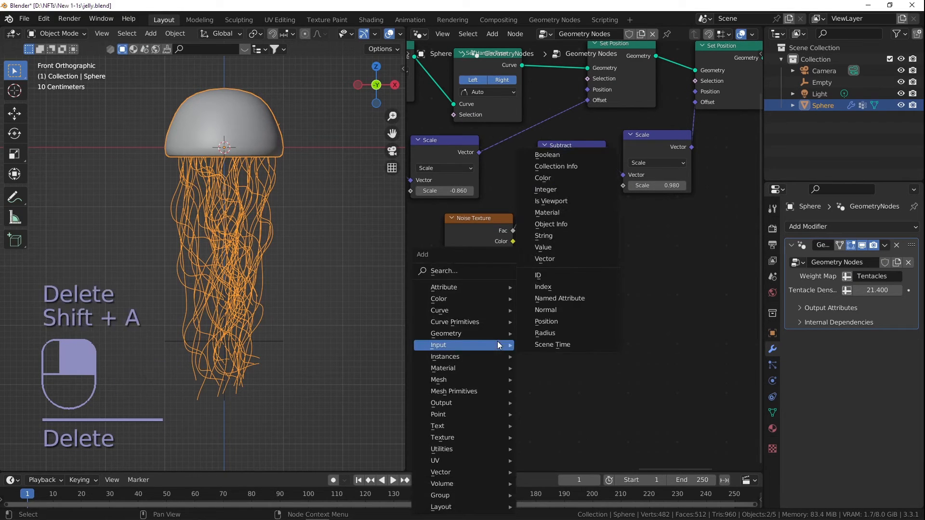
pyautogui.write('spline par')
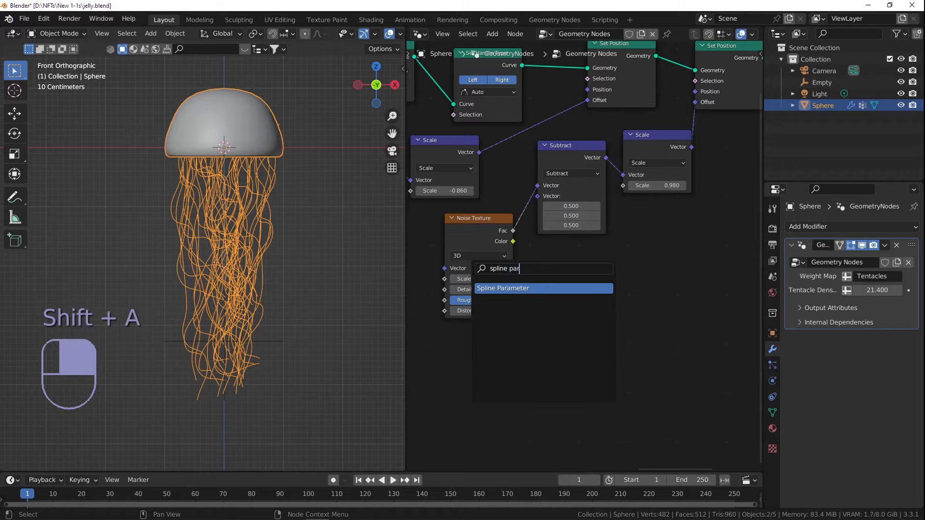
pyautogui.press('Return')
pyautogui.click(445, 341)
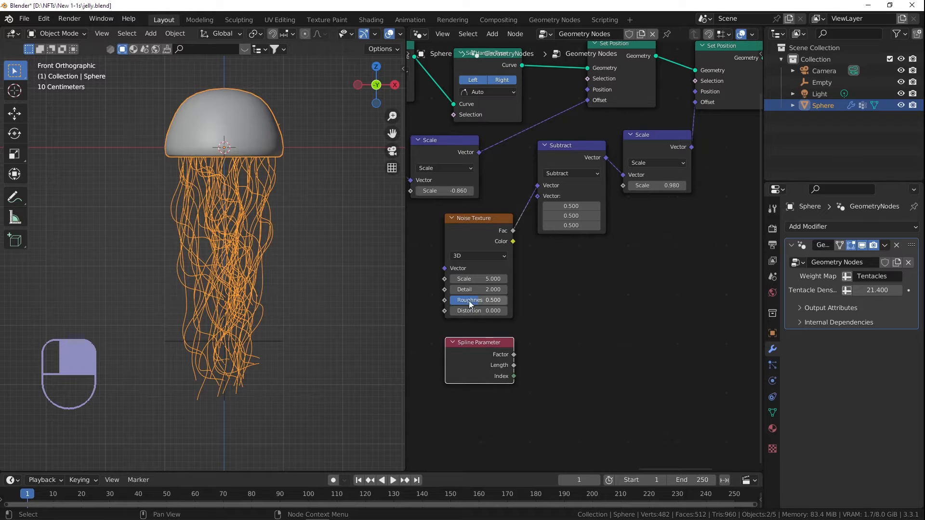
# Step: Set the duplicated Scale node's factor to 1.880, and the new Noise Texture's Scale to 0.300 with Detail and Roughness at 0
pyautogui.moveTo(657, 186); pyautogui.dragTo(682, 185)
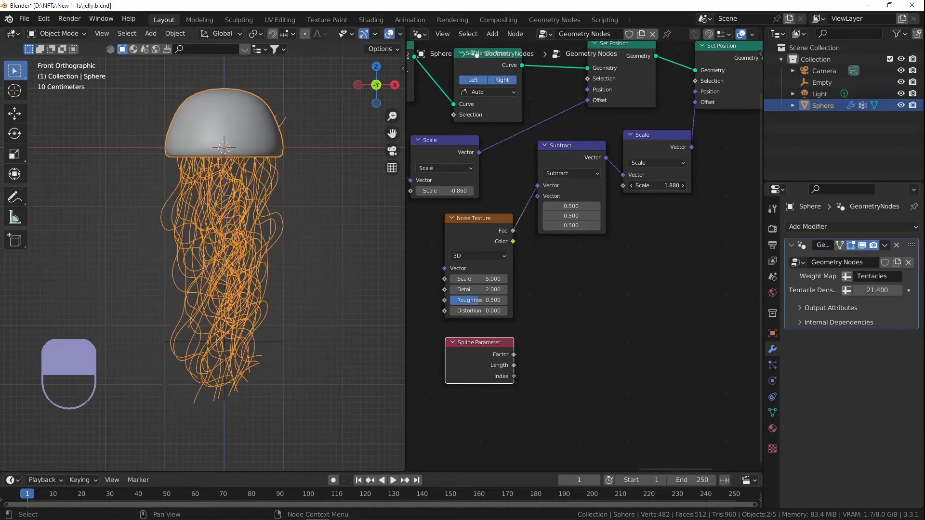
pyautogui.moveTo(477, 279); pyautogui.dragTo(429, 279)
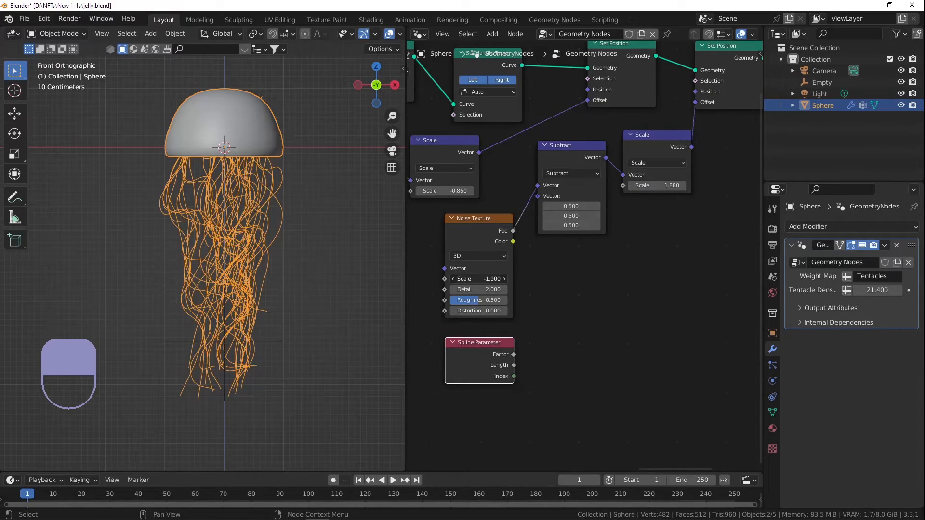
pyautogui.moveTo(429, 279); pyautogui.dragTo(477, 299)
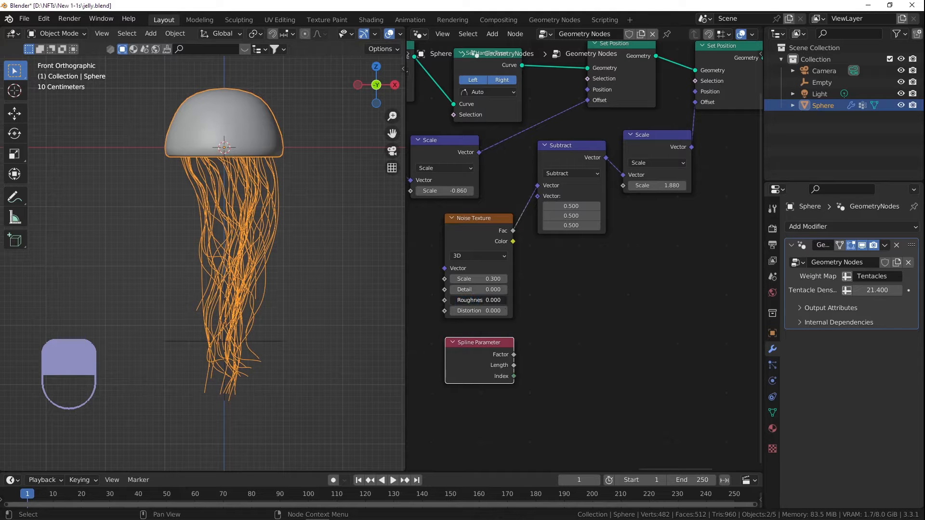
# Step: Set the duplicated Scale node's factor to -2.170 and reposition it together with the Subtract node
pyautogui.moveTo(658, 185)
pyautogui.keyDown('shift'); pyautogui.mouseDown()
pyautogui.moveTo(679, 186)
pyautogui.moveTo(631, 185)
pyautogui.moveTo(640, 186)
pyautogui.mouseUp(); pyautogui.keyUp('shift')
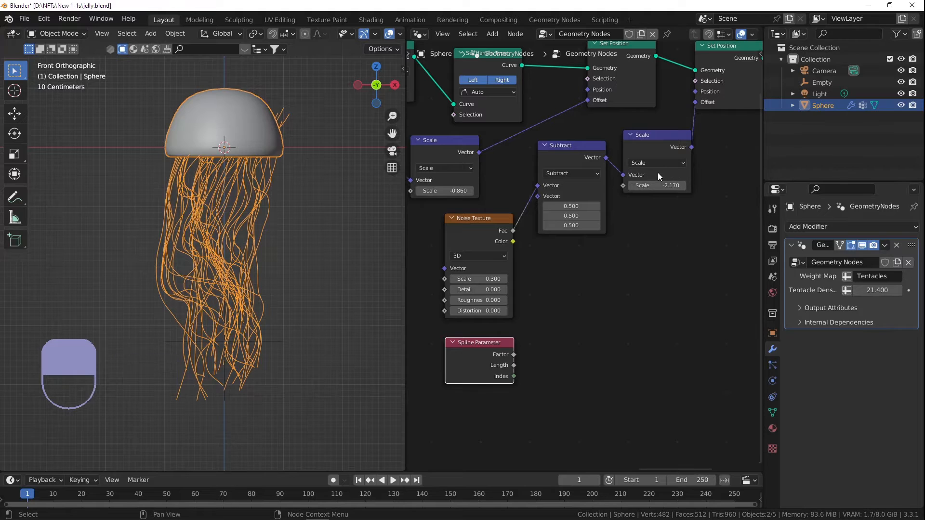
pyautogui.moveTo(670, 133); pyautogui.dragTo(655, 120)
pyautogui.moveTo(581, 148); pyautogui.dragTo(570, 155)
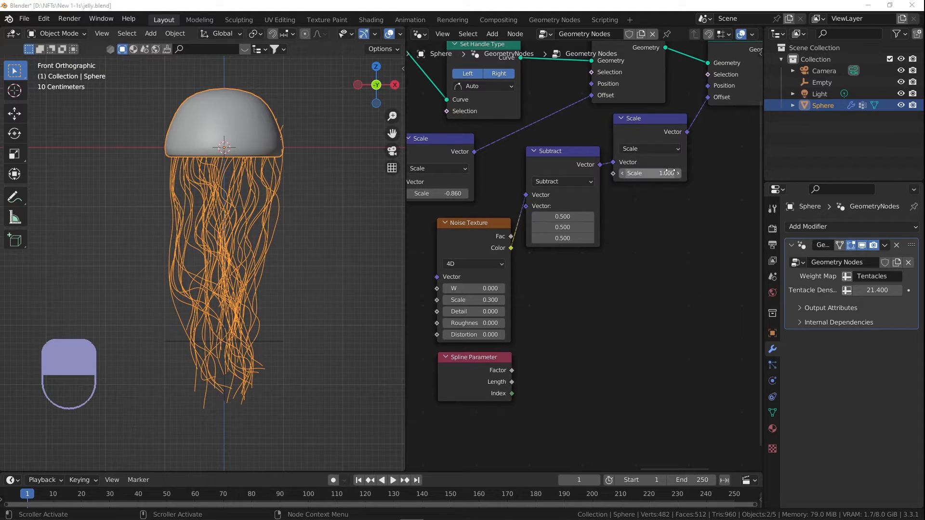
# Step: Insert a Vector Math node set to Multiply between the duplicated Scale node and the last Set Position's Offset
pyautogui.scroll(-2, 582, 279)
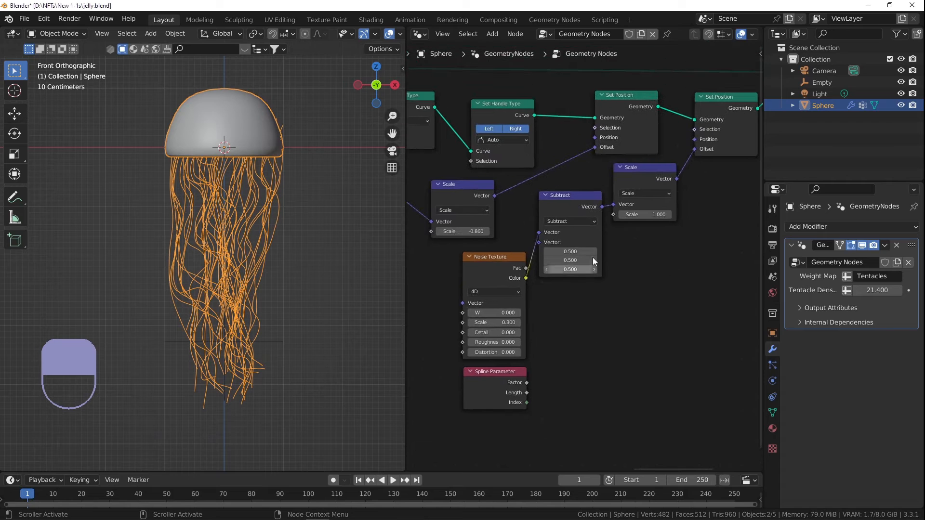
pyautogui.moveTo(488, 246); pyautogui.dragTo(418, 245, button='middle')
pyautogui.hotkey('shift', 'a')
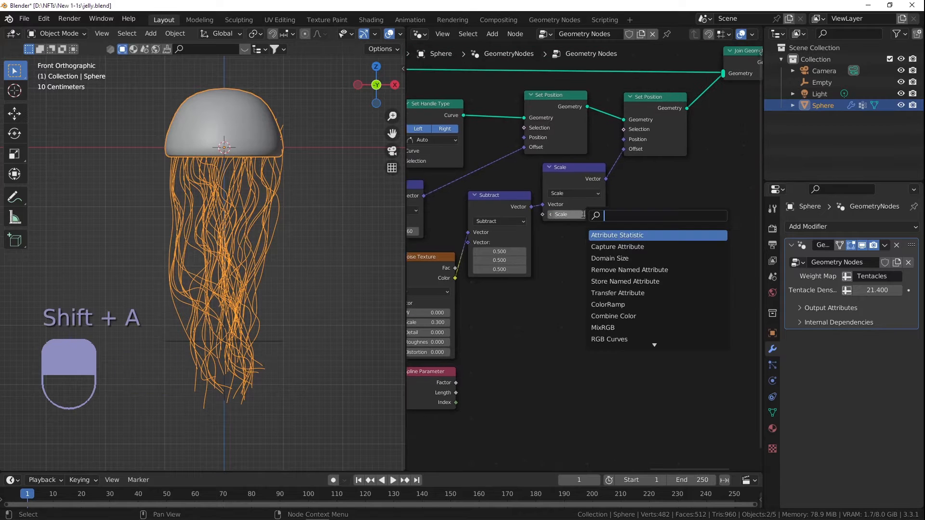
pyautogui.write('vector math')
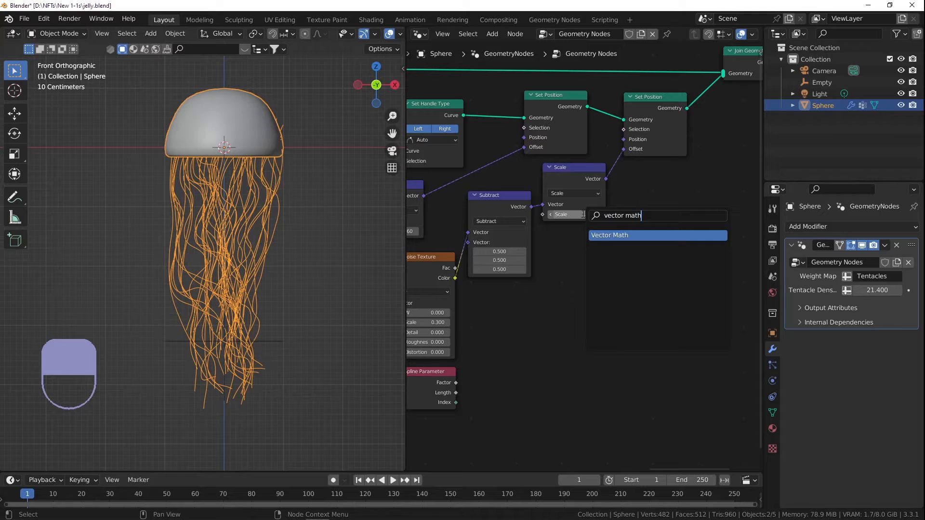
pyautogui.press('Return')
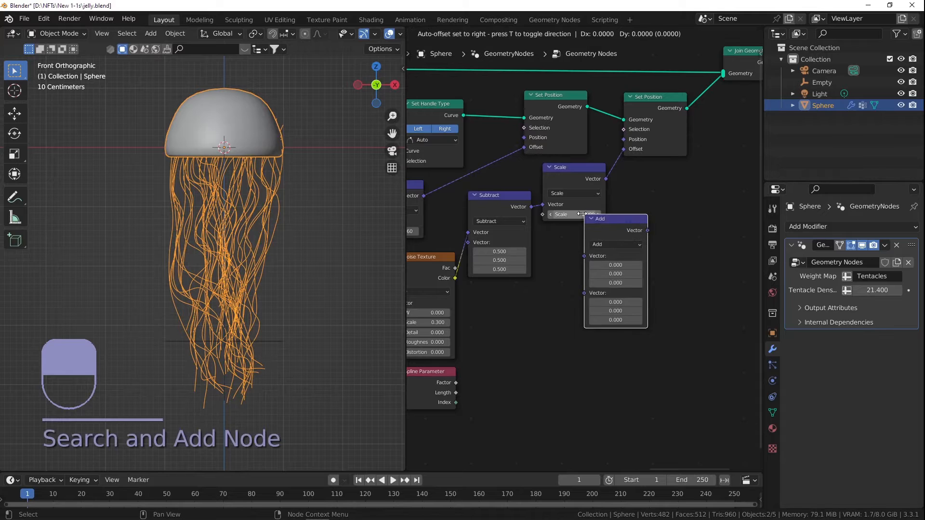
pyautogui.click(650, 195)
pyautogui.click(669, 193)
pyautogui.click(659, 223)
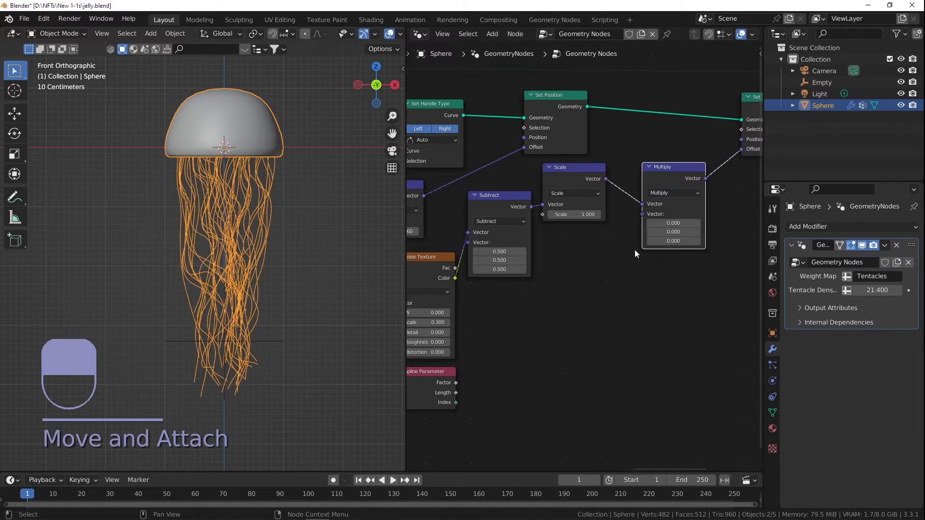
# Step: Link the Spline Parameter's Length to the Multiply node's second Vector and set the preceding Scale node's factor to 0.800
pyautogui.moveTo(457, 384); pyautogui.dragTo(483, 377, button='middle')
pyautogui.moveTo(483, 387); pyautogui.dragTo(669, 210)
pyautogui.keyDown('shift'); pyautogui.moveTo(478, 377); pyautogui.dragTo(515, 326, button='middle'); pyautogui.keyUp('shift')
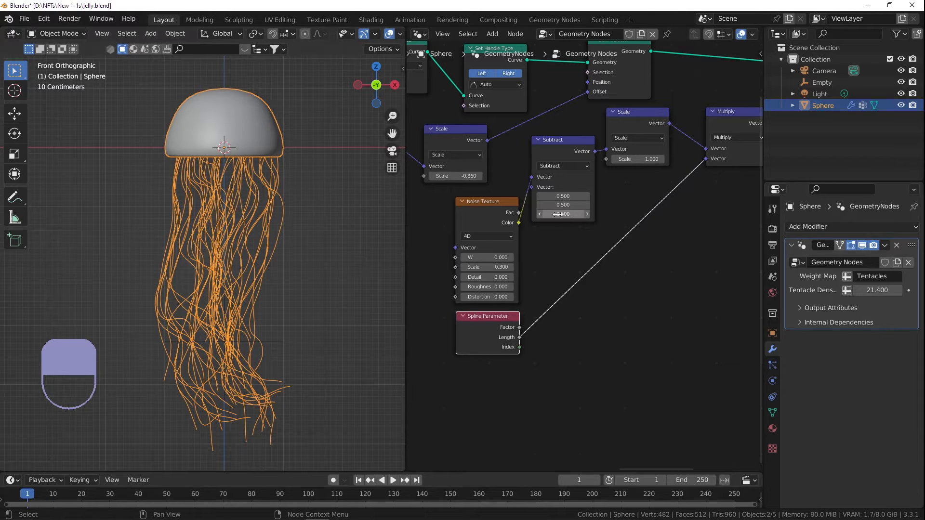
pyautogui.scroll(-1, 561, 214)
pyautogui.scroll(1, 597, 191)
pyautogui.moveTo(567, 201)
pyautogui.mouseDown()
pyautogui.moveTo(458, 201)
pyautogui.moveTo(679, 201)
pyautogui.moveTo(556, 201)
pyautogui.mouseUp()
# Step: Set the 4D Noise Texture's Scale to 0.490 and the factor of the Scale node before Multiply to 1.440
pyautogui.keyDown('shift'); pyautogui.moveTo(525, 253); pyautogui.dragTo(603, 202, button='middle'); pyautogui.keyUp('shift')
pyautogui.scroll(3, 486, 260)
pyautogui.press('shift')
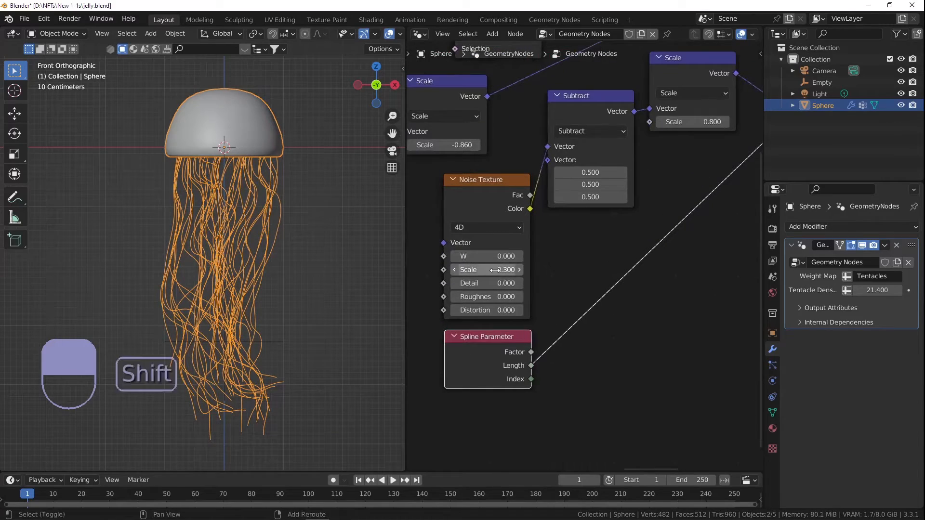
pyautogui.keyDown('shift'); pyautogui.moveTo(490, 270); pyautogui.dragTo(530, 270); pyautogui.keyUp('shift')
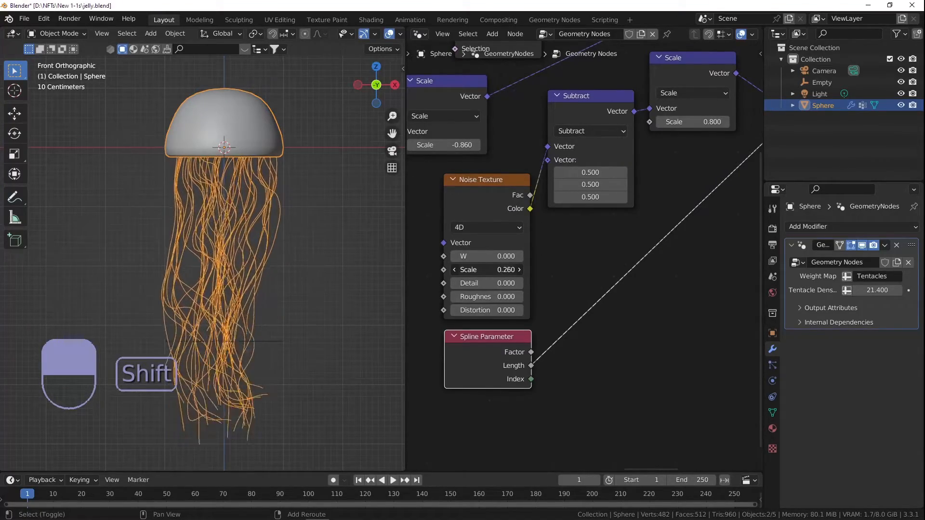
pyautogui.keyDown('shift'); pyautogui.moveTo(530, 269); pyautogui.dragTo(523, 270); pyautogui.keyUp('shift')
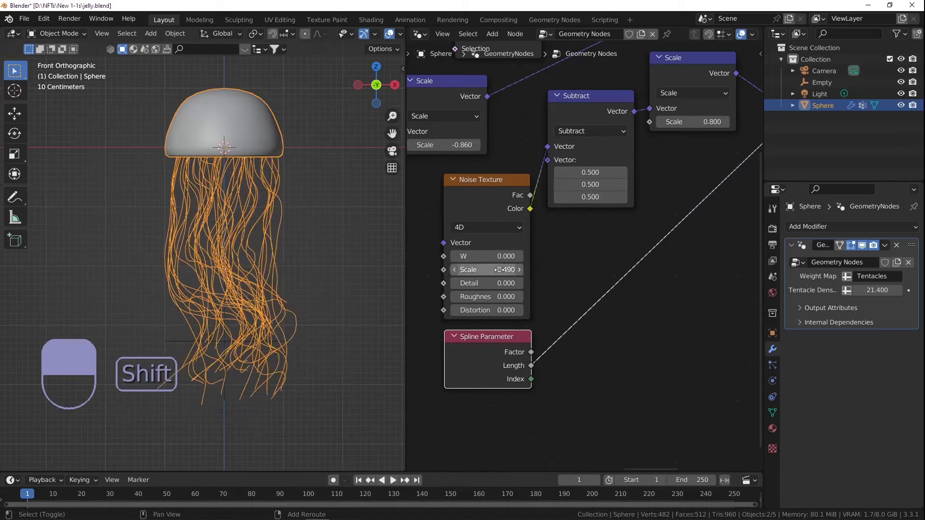
pyautogui.scroll(-1, 544, 260)
pyautogui.keyDown('shift'); pyautogui.moveTo(663, 151); pyautogui.dragTo(674, 151); pyautogui.keyUp('shift')
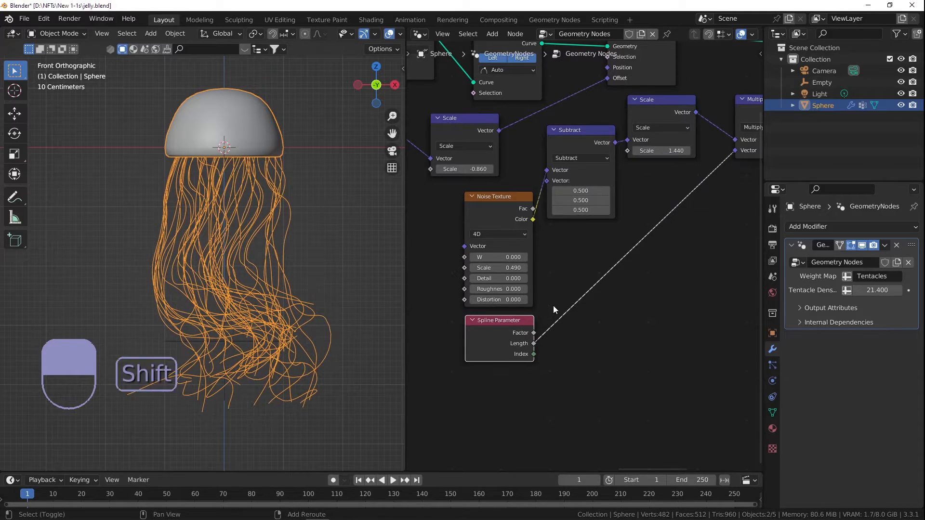
# Step: Try linking the Spline Parameter's Factor to the Multiply node's second Vector, and undo that link
pyautogui.moveTo(553, 311); pyautogui.dragTo(491, 287, button='middle')
pyautogui.moveTo(479, 307); pyautogui.dragTo(676, 127)
pyautogui.hotkey('ctrl', 'z')
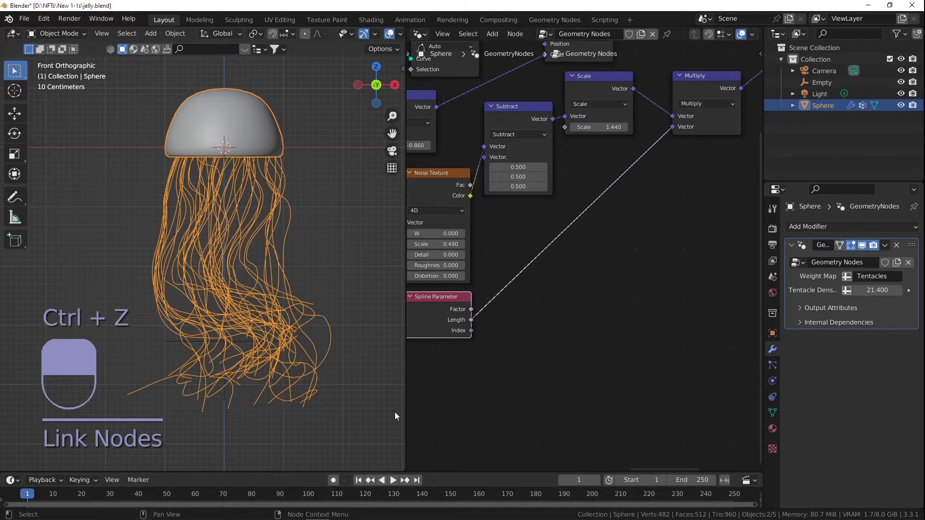
# Step: Set the 4D Noise Texture's W to 10.100 and its Scale to 0.550
pyautogui.moveTo(445, 243); pyautogui.dragTo(498, 237, button='middle')
pyautogui.moveTo(492, 226)
pyautogui.mouseDown()
pyautogui.moveTo(588, 227)
pyautogui.moveTo(486, 237)
pyautogui.moveTo(502, 237)
pyautogui.mouseUp()
pyautogui.hotkey('ctrl', 'z')
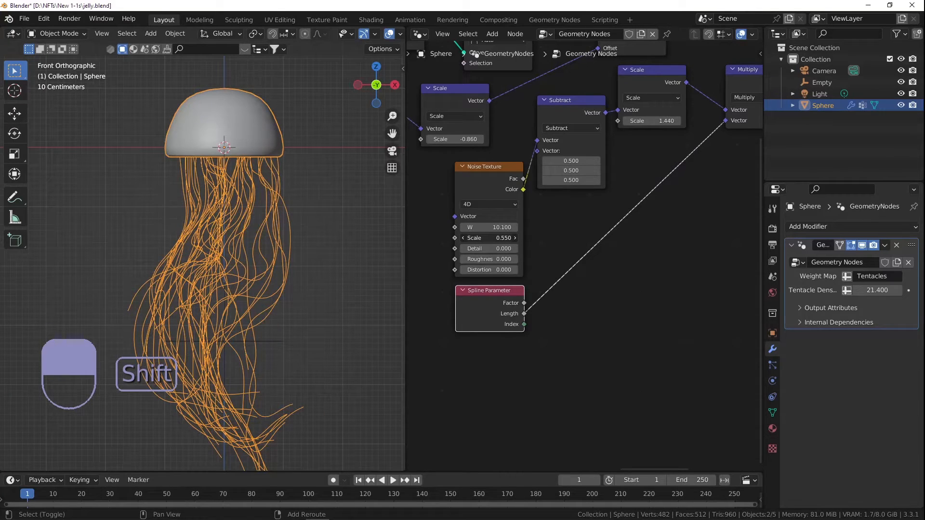
# Step: Try moving the Empty around below the dome to test how the tentacles follow, cancel the move, and reselect the jellyfish
pyautogui.scroll(-1, 257, 326)
pyautogui.keyDown('shift'); pyautogui.moveTo(256, 326); pyautogui.dragTo(261, 308, button='middle'); pyautogui.keyUp('shift')
pyautogui.click(276, 318)
pyautogui.press('g')
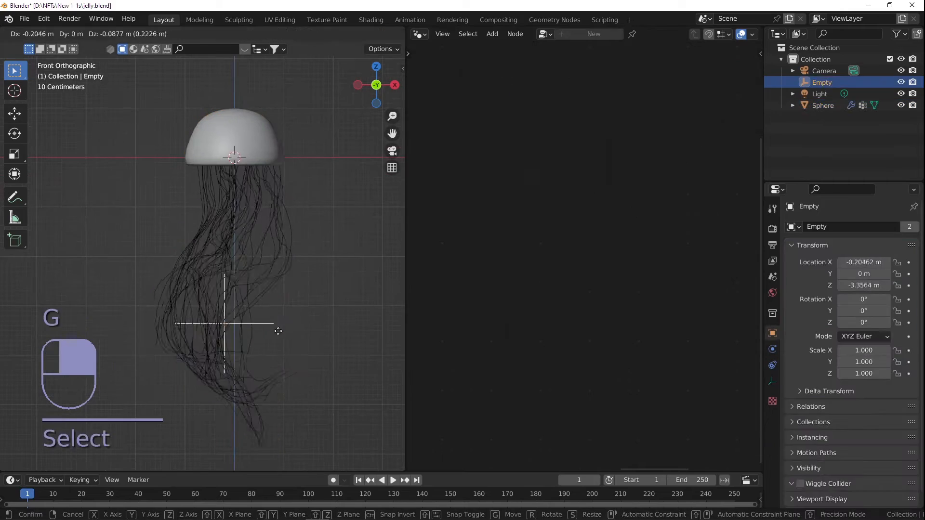
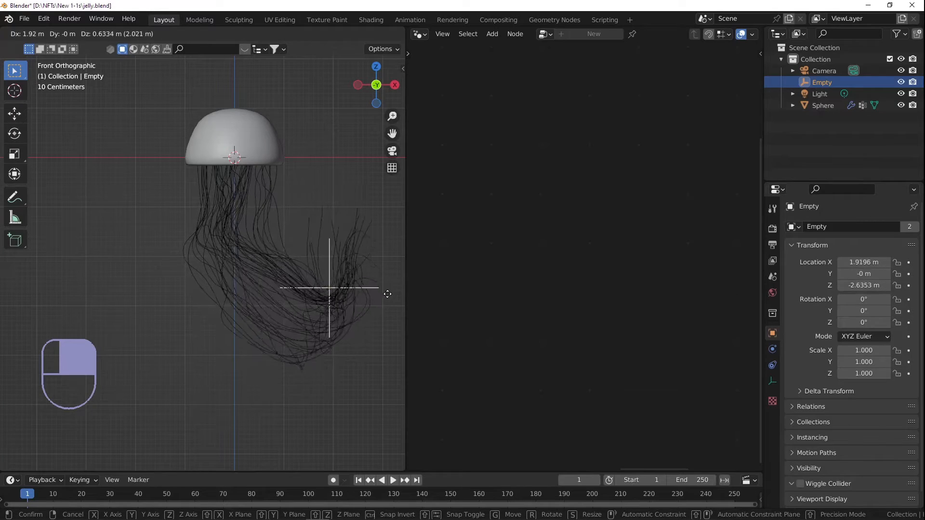
pyautogui.click(318, 323)
pyautogui.click(289, 276)
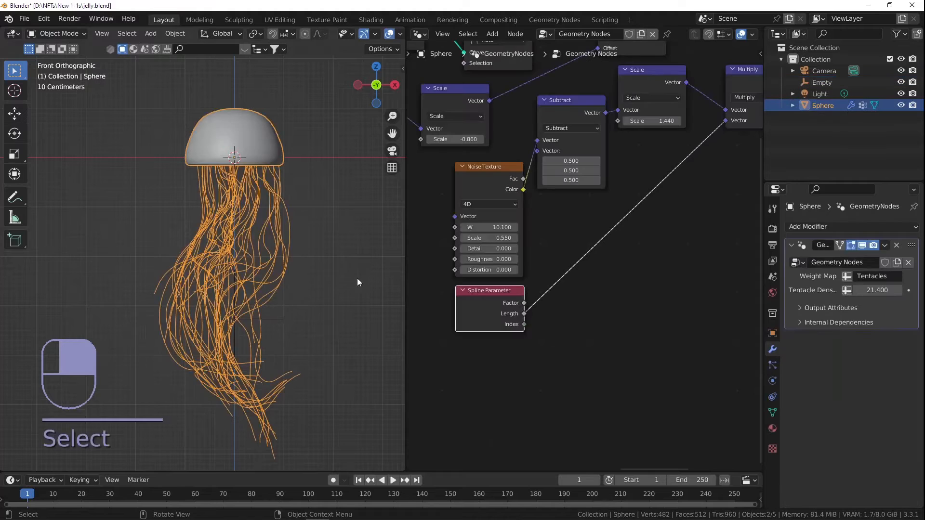
# Step: Save the file and try a factor of -3.260 on the Scale node feeding the second-to-last Set Position's Offset, undoing that change
pyautogui.hotkey('ctrl', 's')
pyautogui.moveTo(543, 215); pyautogui.dragTo(493, 250, button='middle')
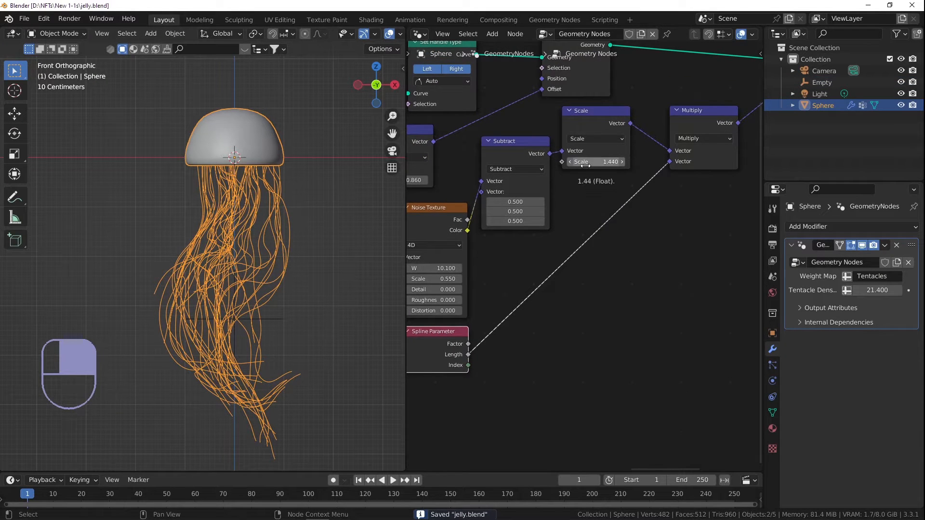
pyautogui.scroll(-3, 586, 164)
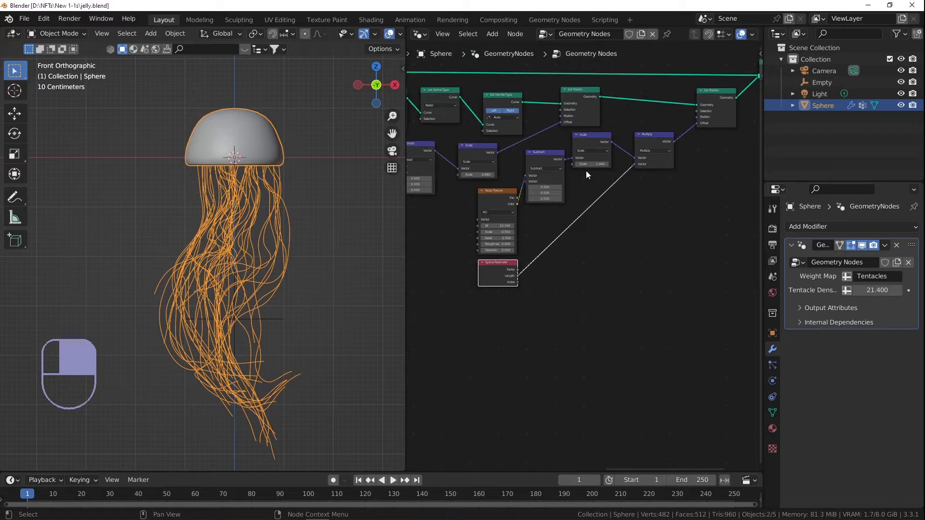
pyautogui.scroll(2, 631, 162)
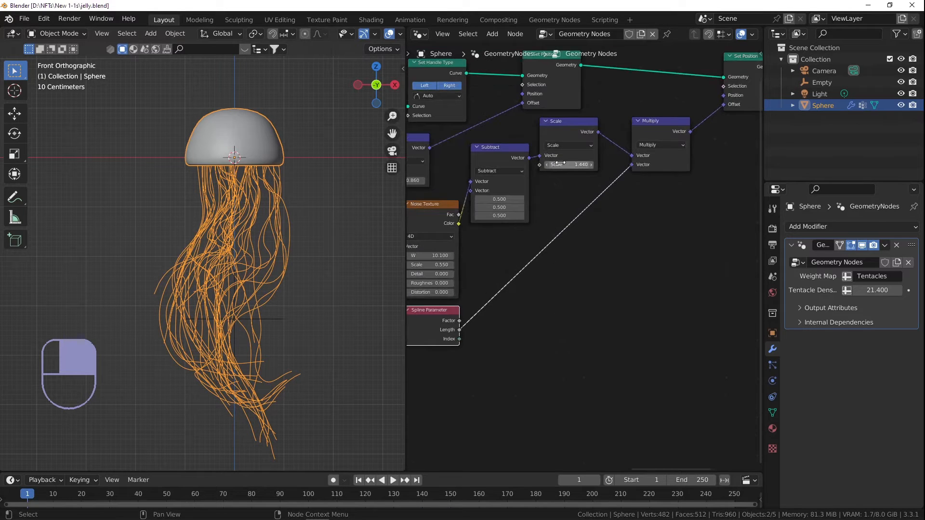
pyautogui.moveTo(404, 169); pyautogui.dragTo(517, 182, button='middle')
pyautogui.moveTo(513, 193); pyautogui.dragTo(482, 194)
pyautogui.scroll(3, 284, 133)
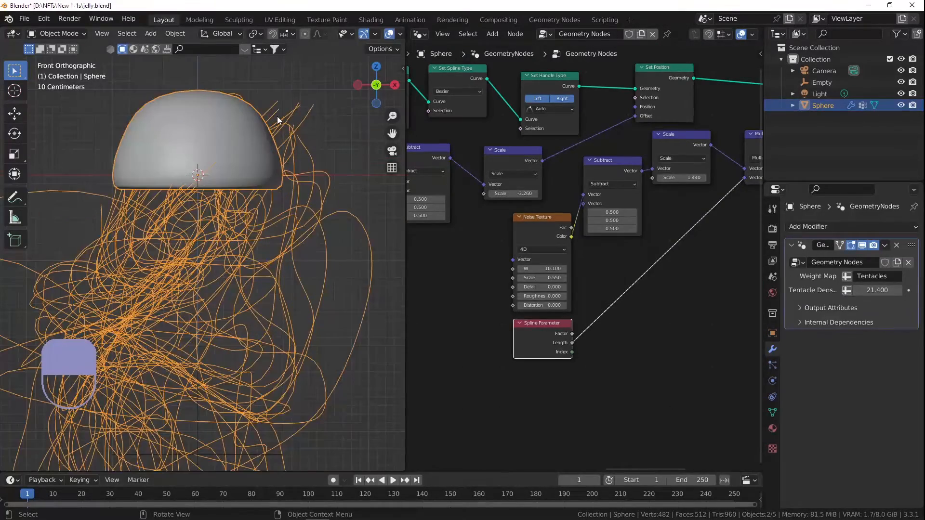
pyautogui.hotkey('ctrl', 'z')
# Step: Save the file and insert a new Set Position node between the last Set Position and Join Geometry
pyautogui.hotkey('ctrl', 's')
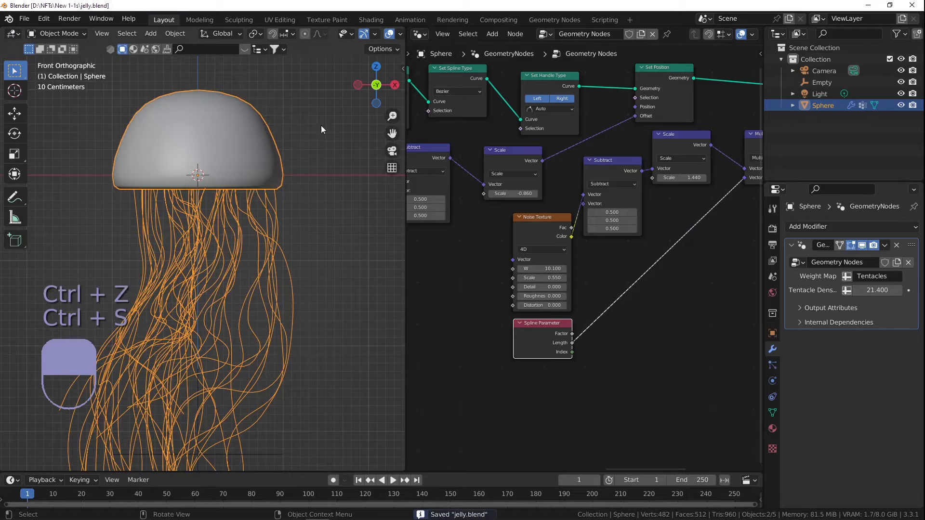
pyautogui.scroll(-3, 626, 158)
pyautogui.scroll(3, 626, 158)
pyautogui.hotkey('shift', 'a')
pyautogui.write('set p')
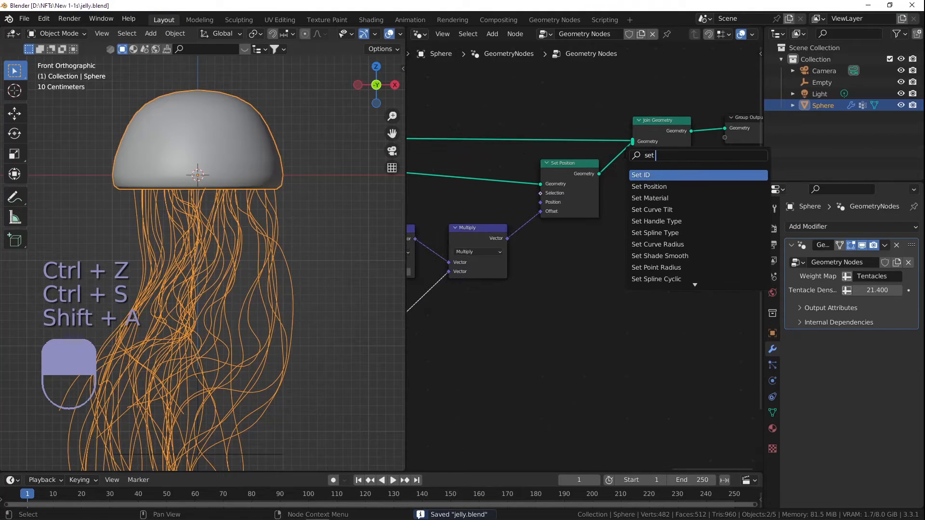
pyautogui.press('Return')
pyautogui.click(633, 152)
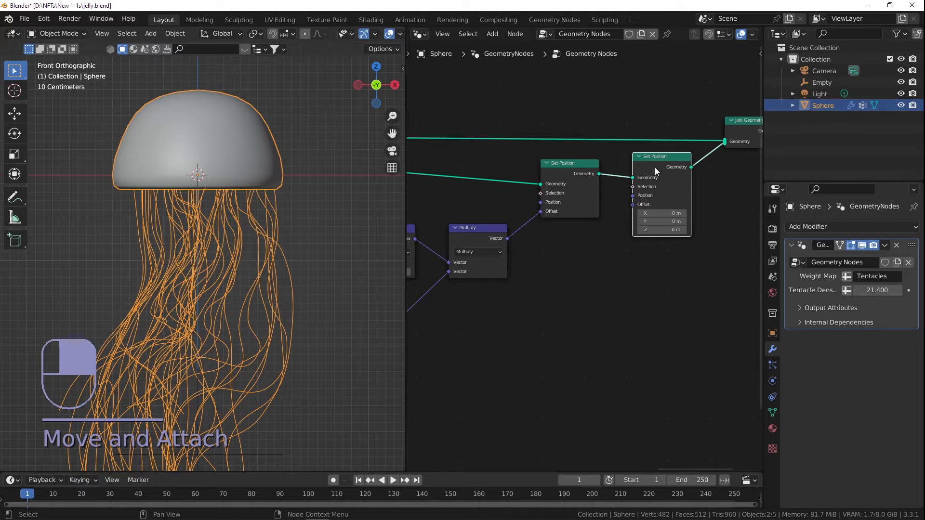
# Step: Add a Geometry Proximity node with the Group Input's Geometry linked to its Target, placed above the last Set Position nodes
pyautogui.scroll(-4, 507, 133)
pyautogui.moveTo(507, 133); pyautogui.dragTo(636, 135, button='middle')
pyautogui.scroll(-2, 527, 140)
pyautogui.scroll(3, 434, 138)
pyautogui.scroll(2, 386, 154)
pyautogui.scroll(1, 438, 138)
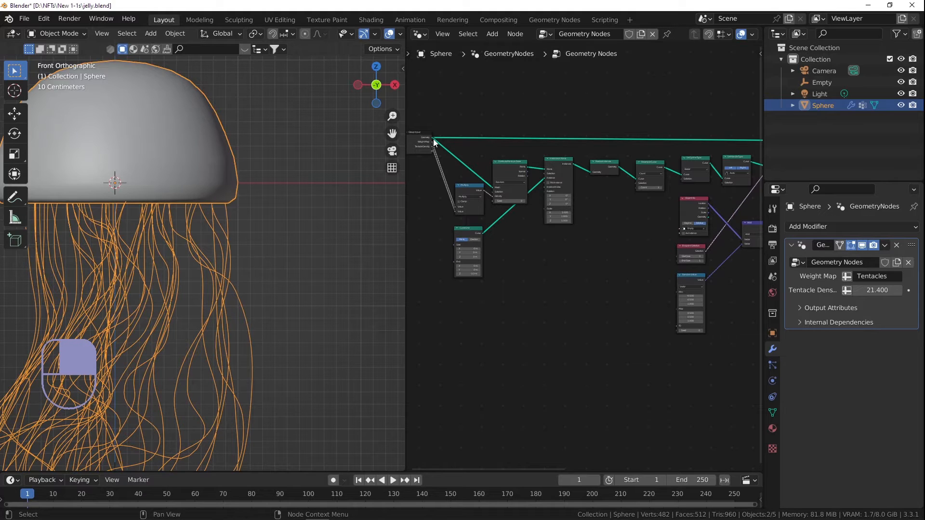
pyautogui.scroll(-2, 434, 141)
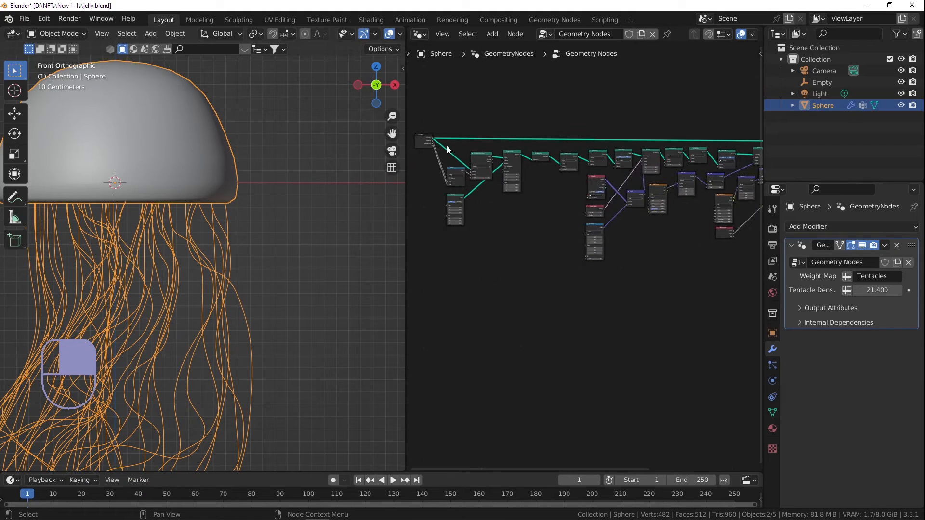
pyautogui.moveTo(434, 140); pyautogui.dragTo(438, 138)
pyautogui.moveTo(535, 103); pyautogui.dragTo(586, 99)
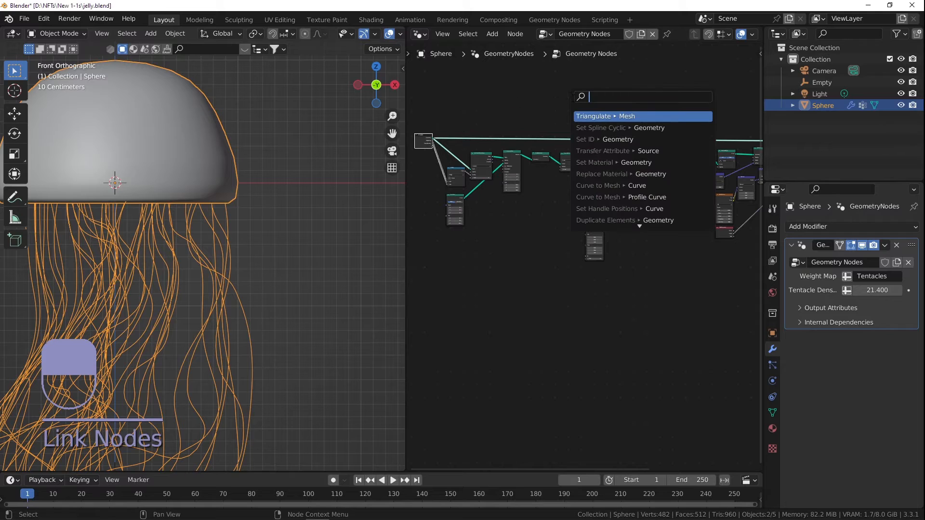
pyautogui.write('proximi')
pyautogui.press('Return')
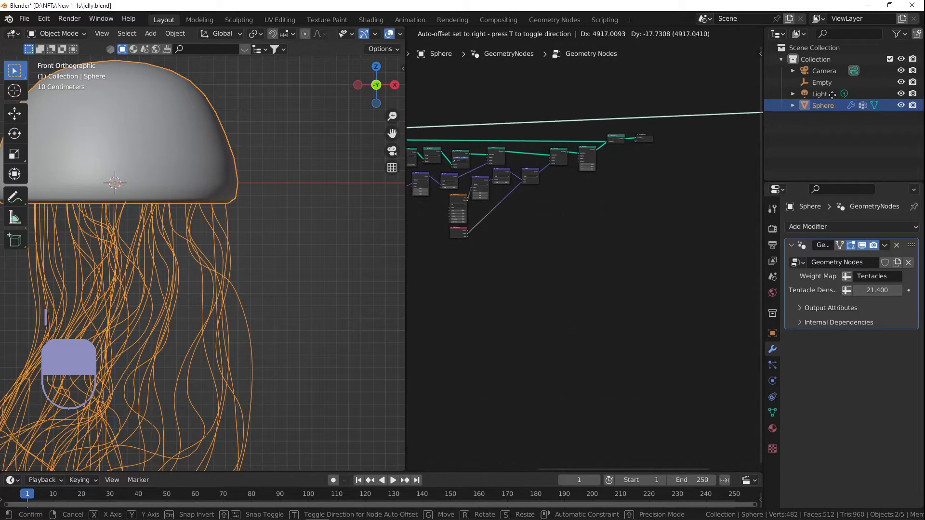
pyautogui.click(612, 128)
pyautogui.scroll(4, 615, 129)
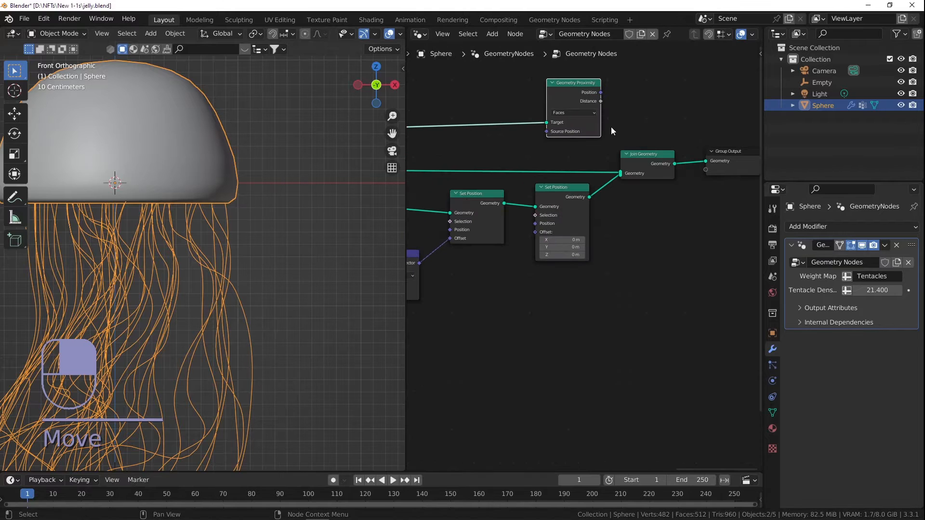
pyautogui.moveTo(576, 83); pyautogui.dragTo(553, 103)
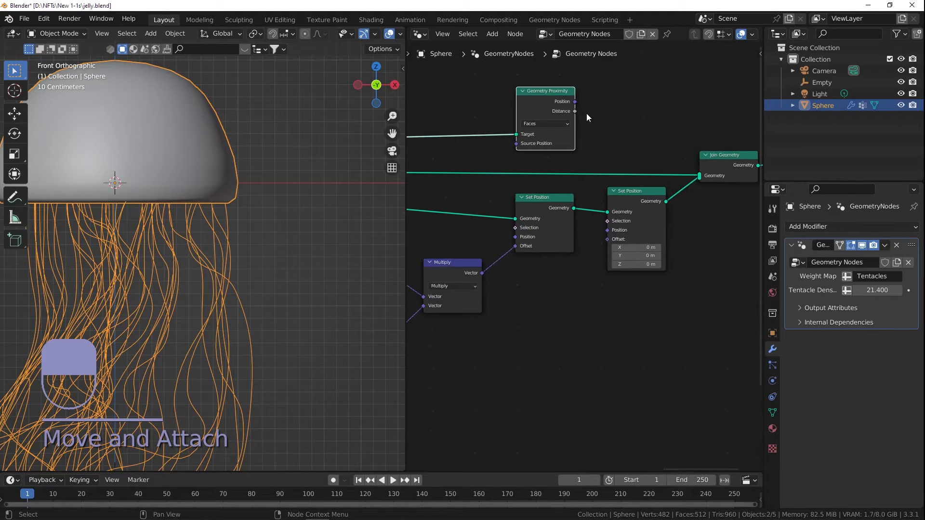
pyautogui.moveTo(576, 110); pyautogui.dragTo(555, 100, button='middle')
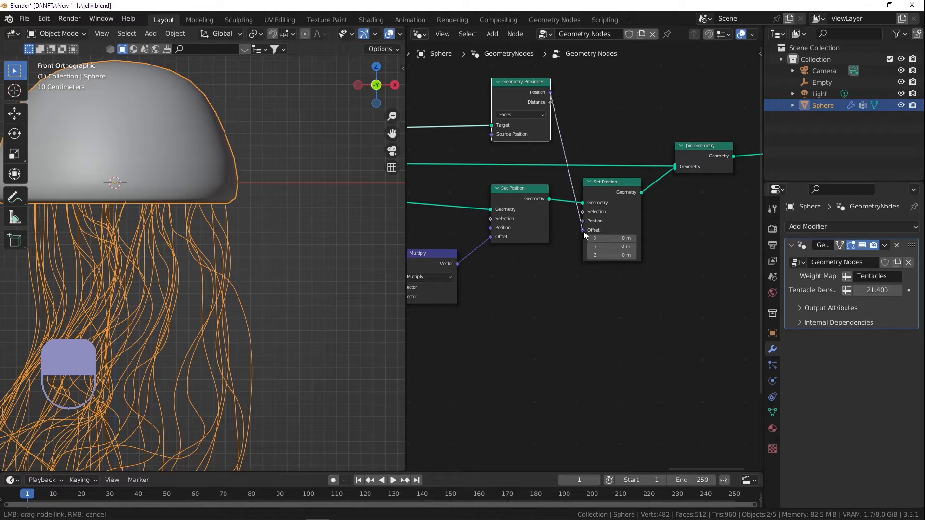
# Step: Try the Geometry Proximity's Position output in the last Set Position's Offset, and relink it to that node's Position input
pyautogui.moveTo(584, 232); pyautogui.dragTo(583, 232)
pyautogui.scroll(-5, 248, 222)
pyautogui.keyDown('shift'); pyautogui.moveTo(254, 213); pyautogui.dragTo(290, 150, button='middle'); pyautogui.keyUp('shift')
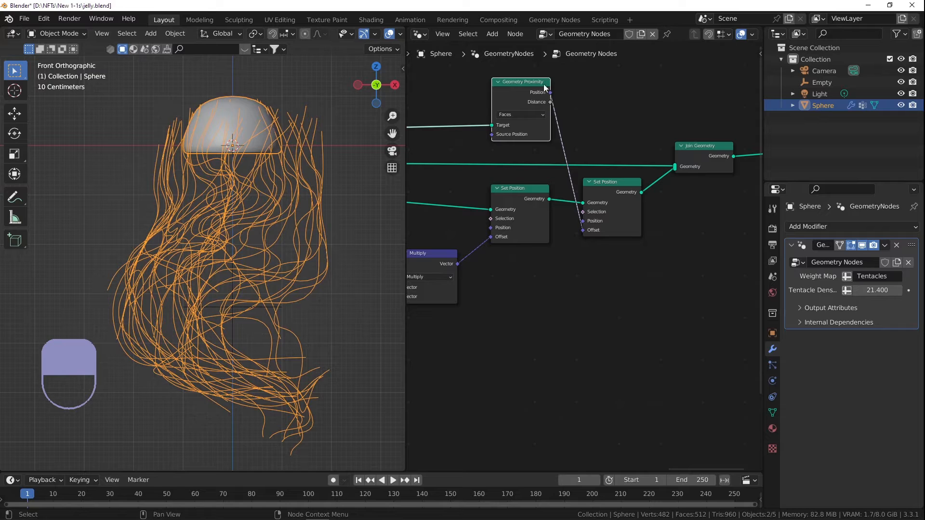
pyautogui.moveTo(539, 86); pyautogui.dragTo(532, 84)
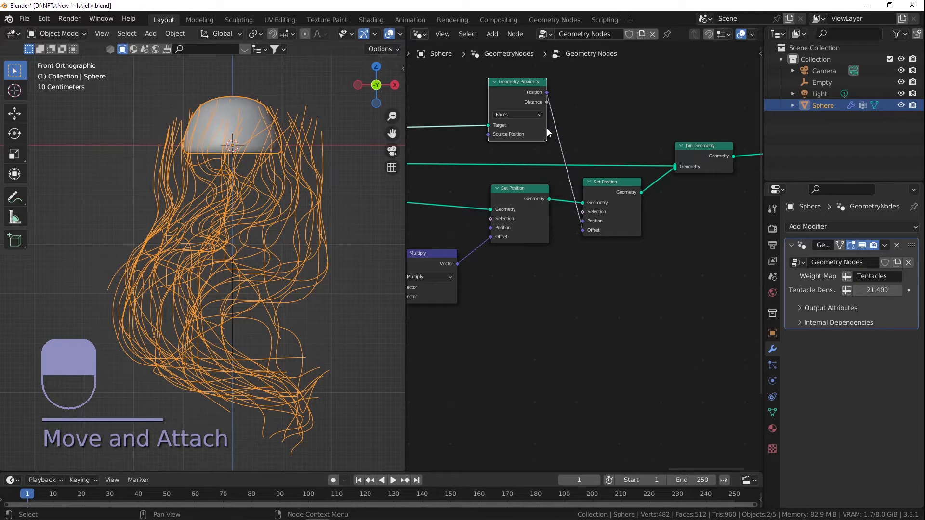
pyautogui.moveTo(583, 230); pyautogui.dragTo(582, 222)
# Step: Add an Endpoint Selection node with Start Size 2 and End Size 0, and link it to the last Set Position's Selection
pyautogui.hotkey('shift', 'a')
pyautogui.click(571, 99)
pyautogui.write('end')
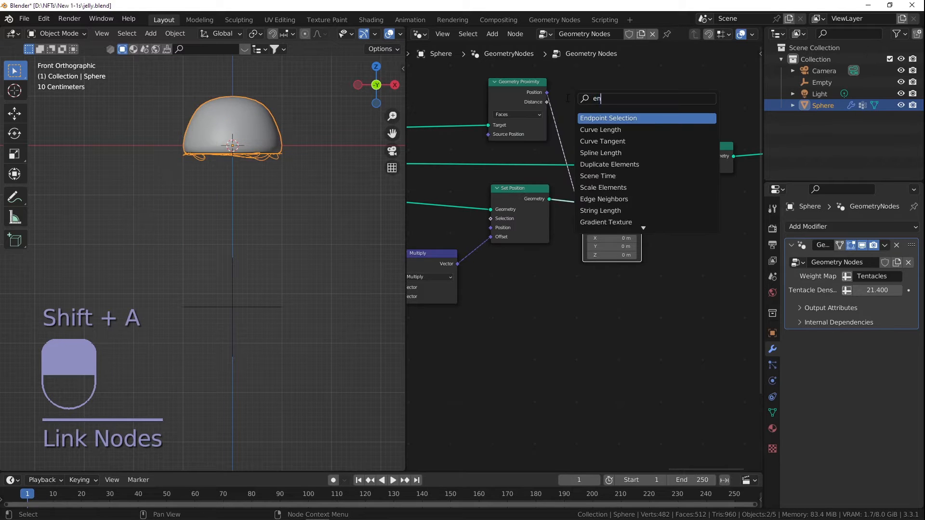
pyautogui.press('Return')
pyautogui.click(498, 95)
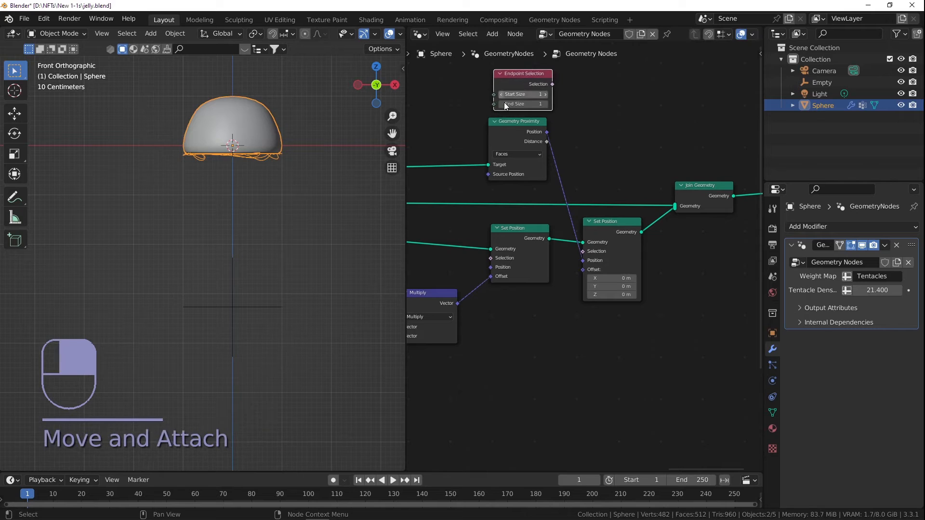
pyautogui.click(502, 104)
pyautogui.click(546, 94)
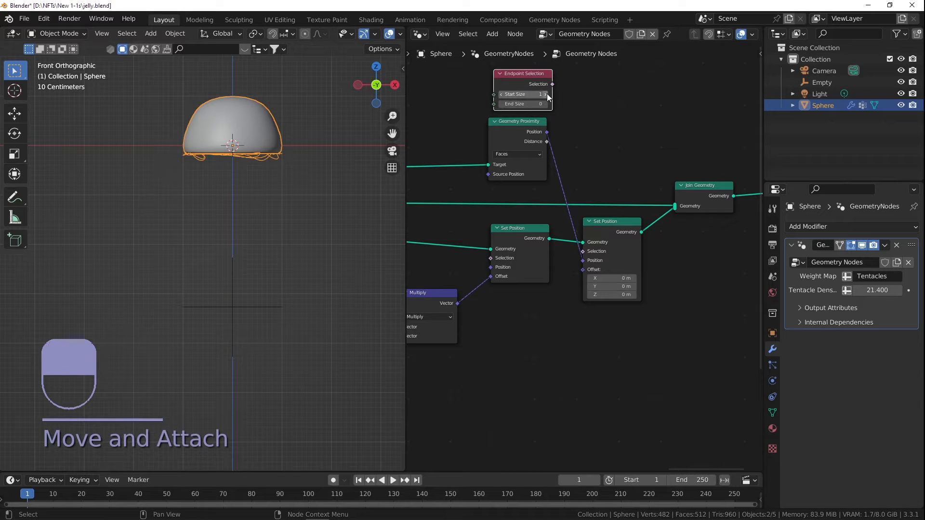
pyautogui.moveTo(532, 84); pyautogui.dragTo(584, 250)
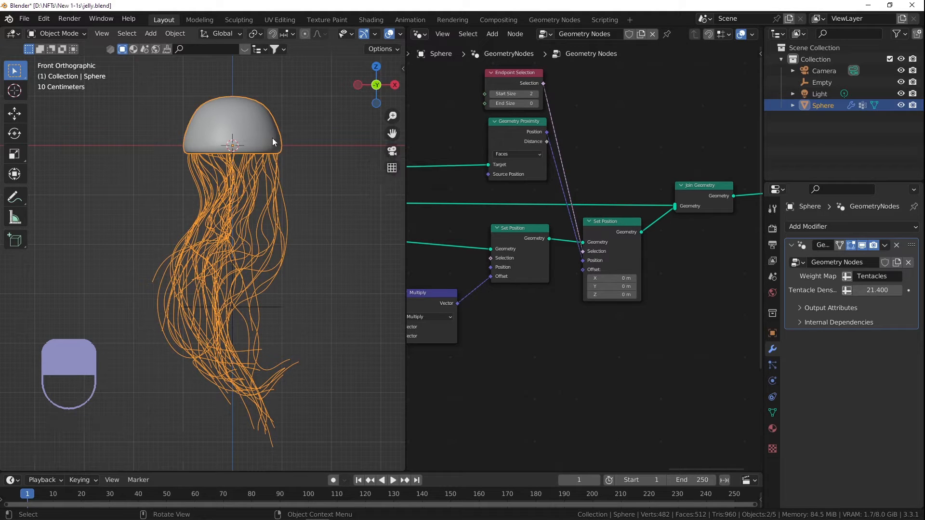
# Step: Try moving the jellyfish around in the front view to test whether the tentacle roots stay attached to the dome
pyautogui.scroll(1, 266, 139)
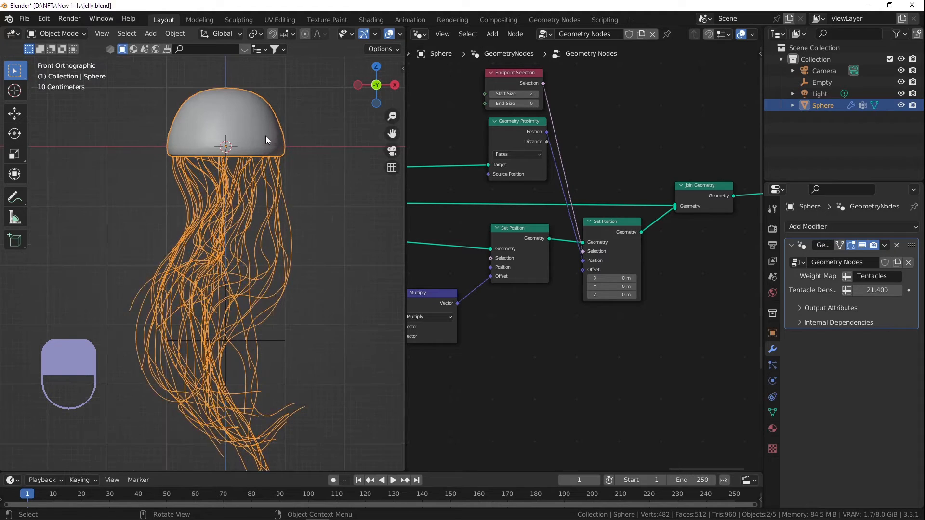
pyautogui.click(304, 106)
pyautogui.click(268, 115)
pyautogui.scroll(-3, 221, 116)
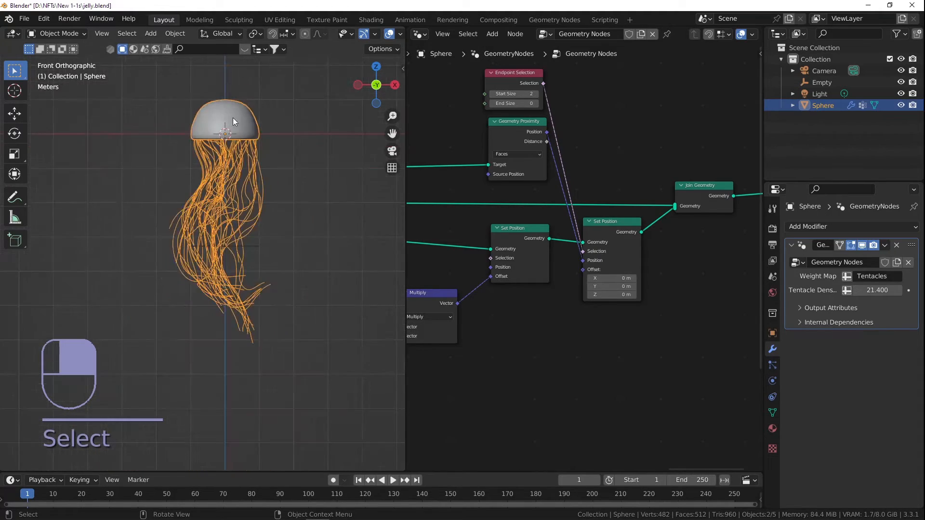
pyautogui.press('g')
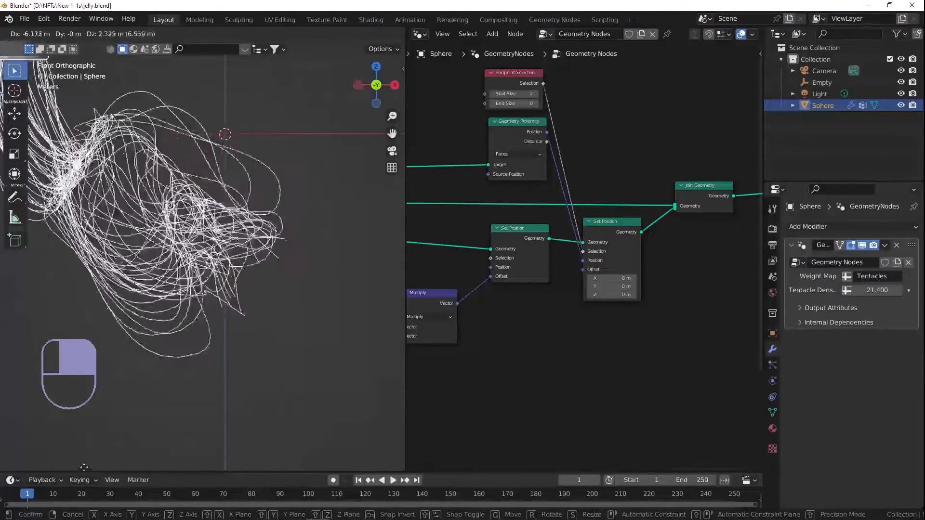
pyautogui.click(21, 426)
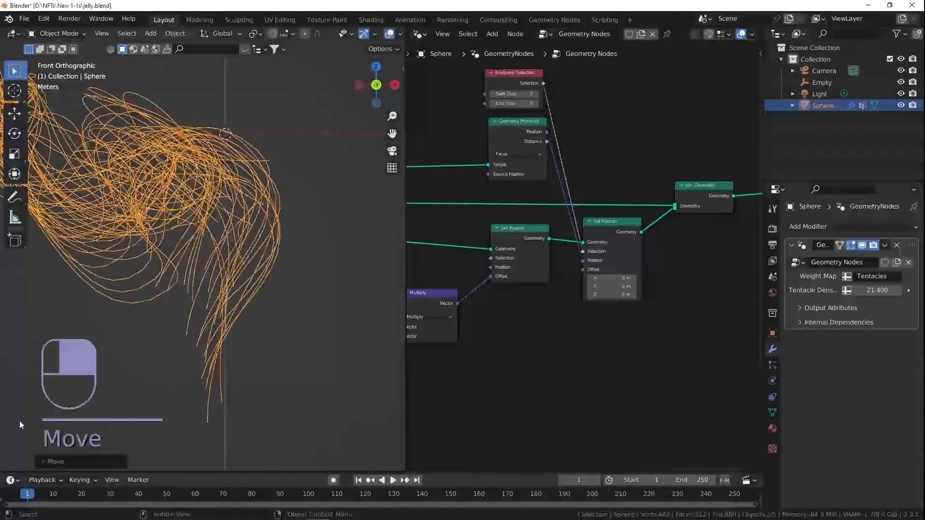
pyautogui.scroll(-5, 135, 265)
pyautogui.keyDown('shift'); pyautogui.moveTo(101, 258); pyautogui.dragTo(168, 272, button='middle'); pyautogui.keyUp('shift')
pyautogui.press('g')
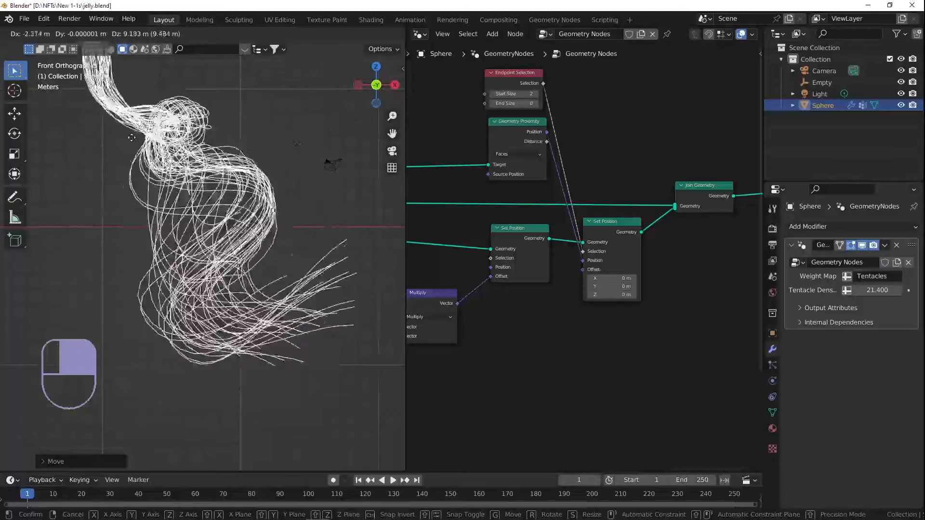
pyautogui.click(195, 207)
pyautogui.scroll(-2, 183, 203)
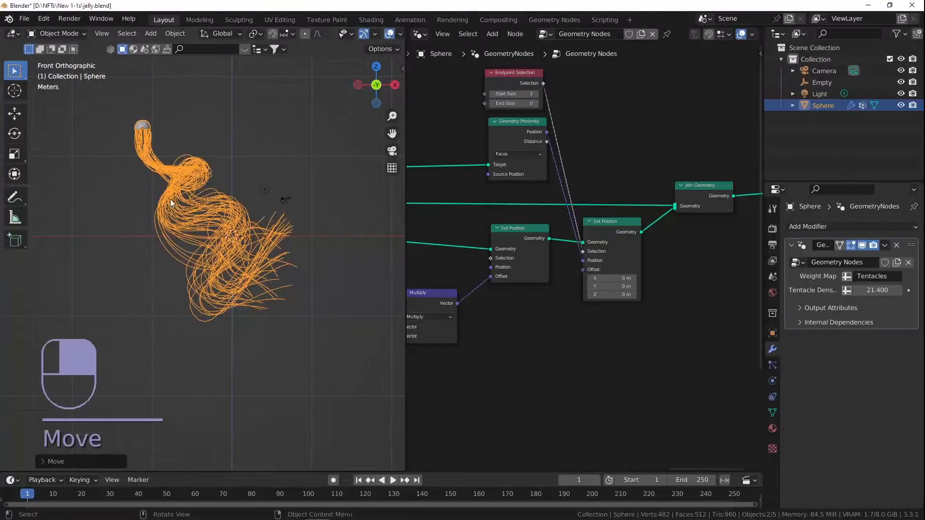
# Step: Try moving the jellyfish once more and rotating it in the front view, cancelling the rotation
pyautogui.click(182, 147)
pyautogui.click(151, 133)
pyautogui.press('g')
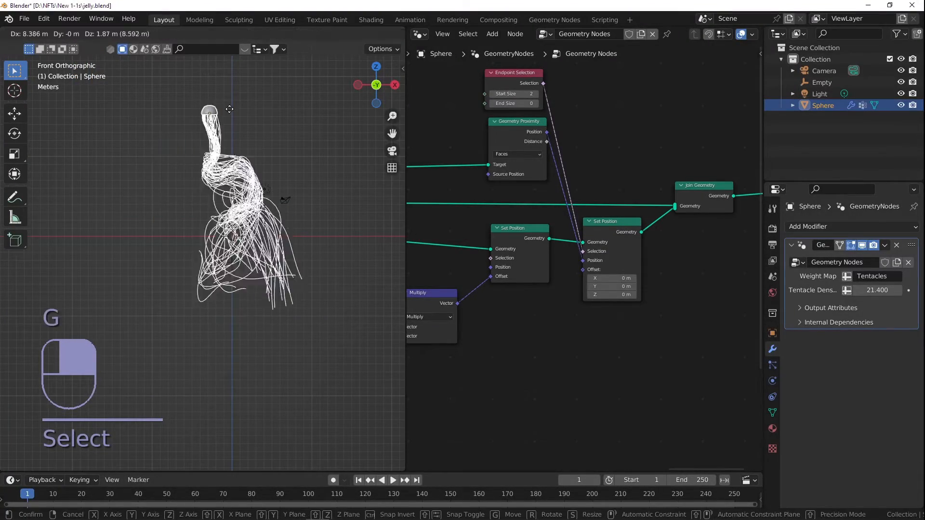
pyautogui.click(118, 102)
pyautogui.press('r')
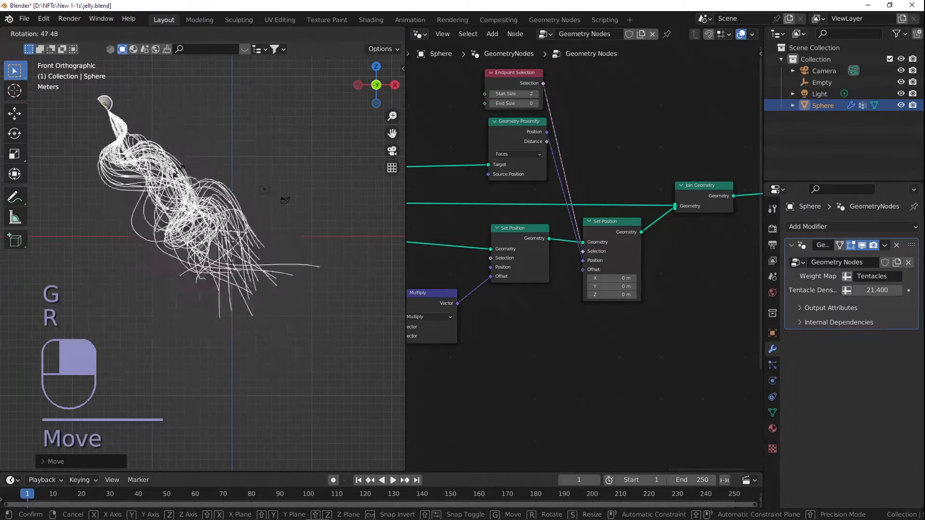
pyautogui.rightClick(158, 176)
# Step: Undo all the test moves of the jellyfish and deselect it
pyautogui.hotkey('ctrl', 'z')
pyautogui.hotkey('ctrl', 'z')
pyautogui.hotkey('ctrl', 'z')
pyautogui.hotkey('ctrl', 'z')
pyautogui.hotkey('ctrl', 'z')
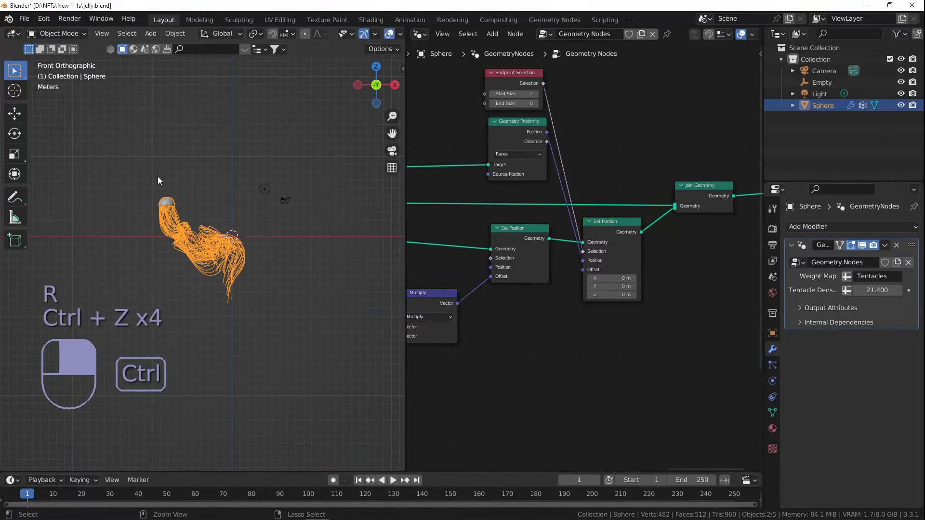
pyautogui.scroll(6, 241, 270)
pyautogui.keyDown('shift'); pyautogui.moveTo(315, 287); pyautogui.dragTo(269, 263, button='middle'); pyautogui.keyUp('shift')
pyautogui.scroll(3, 192, 188)
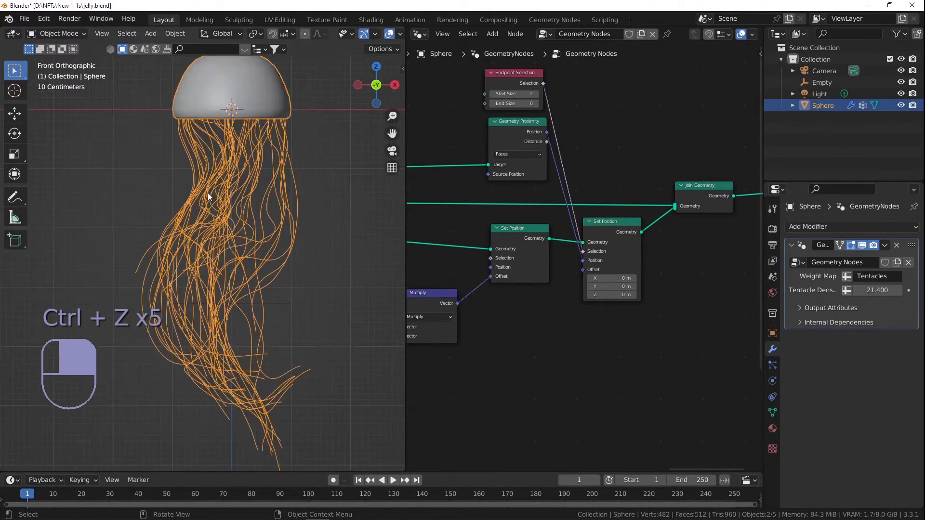
pyautogui.click(305, 215)
pyautogui.scroll(-2, 212, 225)
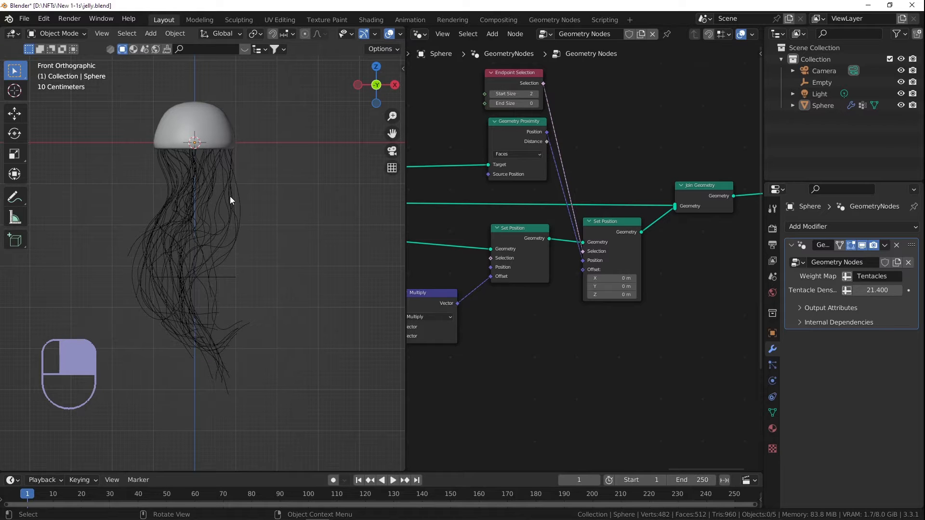
# Step: Move the Group Output node farther from the Join Geometry node to make room between them
pyautogui.scroll(-5, 672, 130)
pyautogui.moveTo(667, 131); pyautogui.dragTo(549, 141, button='middle')
pyautogui.moveTo(645, 173); pyautogui.dragTo(724, 177)
pyautogui.moveTo(666, 177); pyautogui.dragTo(586, 160, button='middle')
pyautogui.scroll(3, 584, 156)
pyautogui.hotkey('shift', 'a')
pyautogui.click(608, 172)
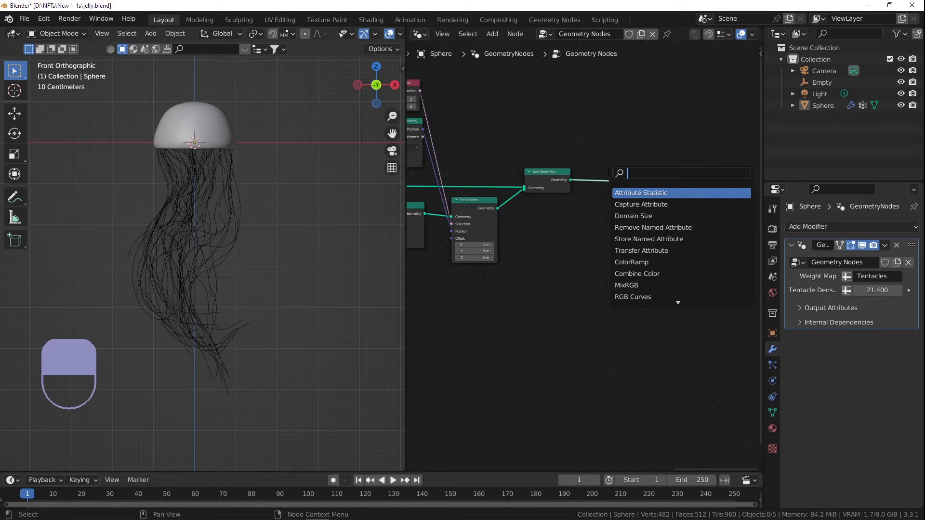
pyautogui.write('curve')
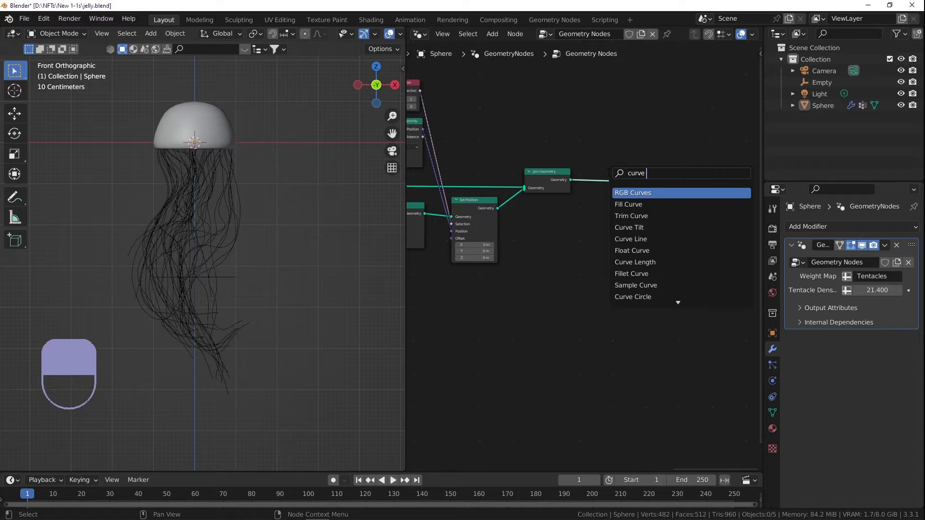
pyautogui.write(' rad')
pyautogui.press('Return')
pyautogui.click(603, 171)
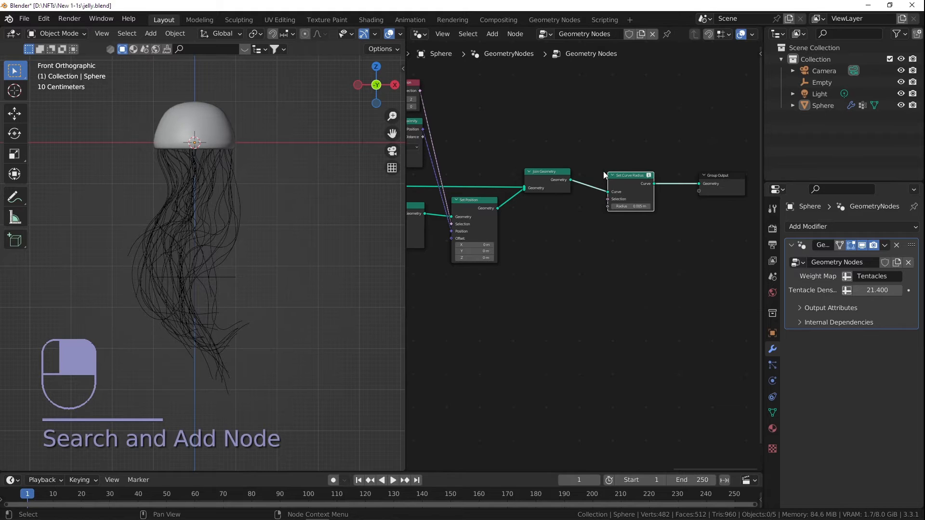
pyautogui.scroll(2, 627, 188)
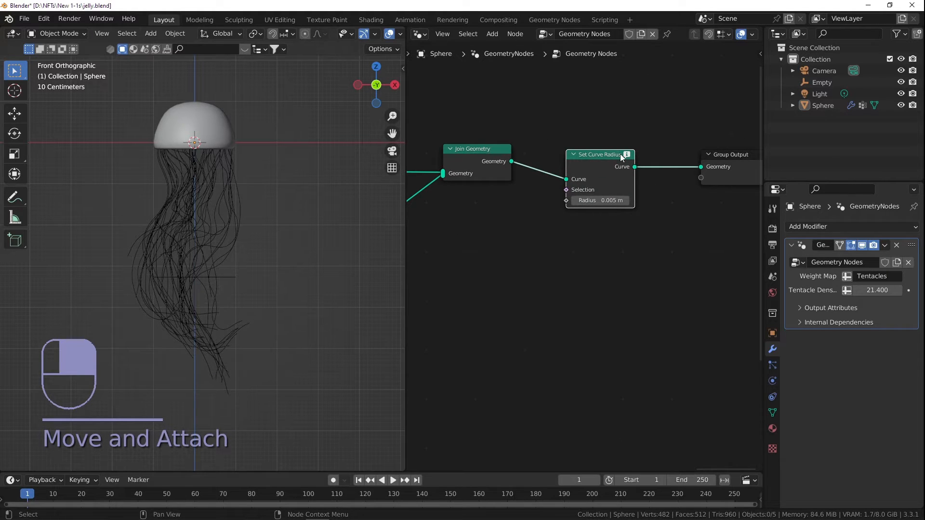
pyautogui.scroll(-4, 616, 185)
pyautogui.moveTo(616, 185); pyautogui.dragTo(642, 181, button='middle')
pyautogui.hotkey('ctrl', 'z')
pyautogui.hotkey('ctrl', 'z')
# Step: Insert a Set Curve Radius node between the last Set Position and Join Geometry, placed close to the Set Position node
pyautogui.scroll(2, 569, 192)
pyautogui.hotkey('shift', 'a')
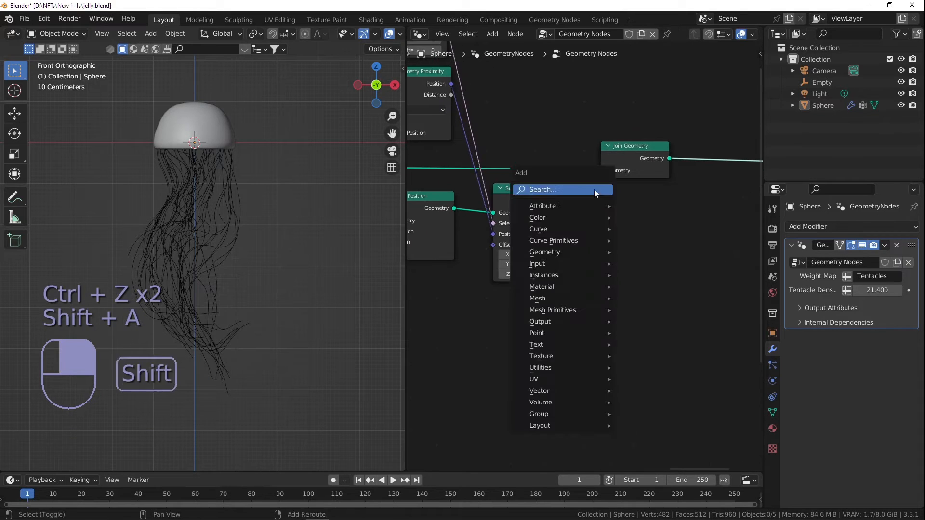
pyautogui.write('curve rad')
pyautogui.press('Return')
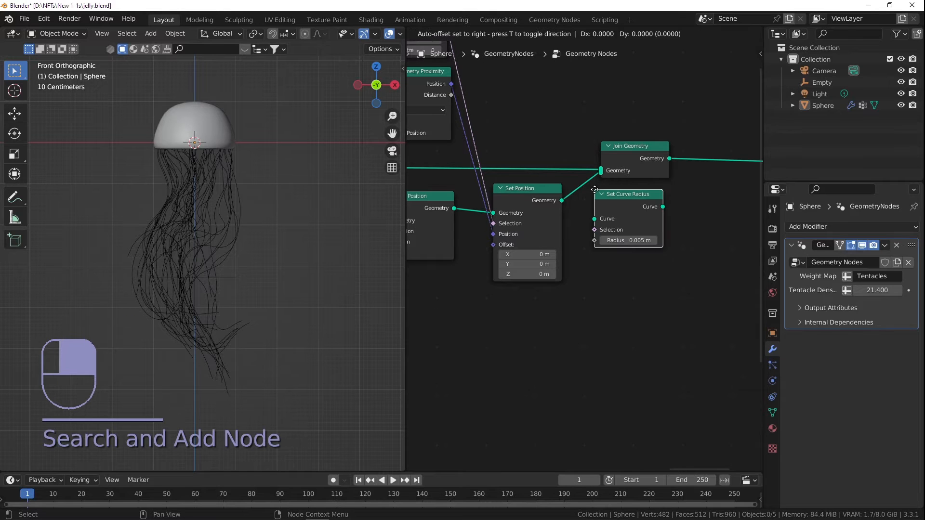
pyautogui.click(641, 212)
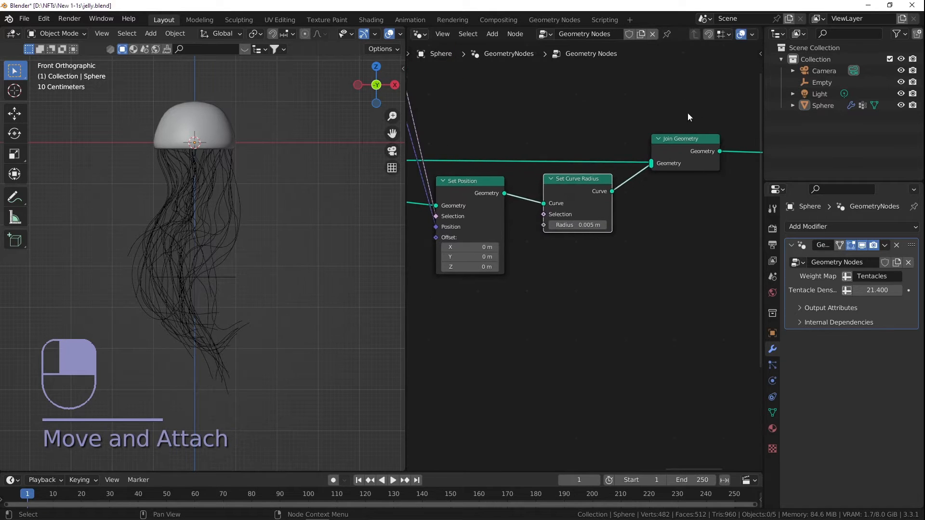
pyautogui.moveTo(571, 200); pyautogui.dragTo(547, 201)
# Step: Insert a Curve to Mesh node between Set Curve Radius and Join Geometry
pyautogui.hotkey('shift', 'a')
pyautogui.write('set')
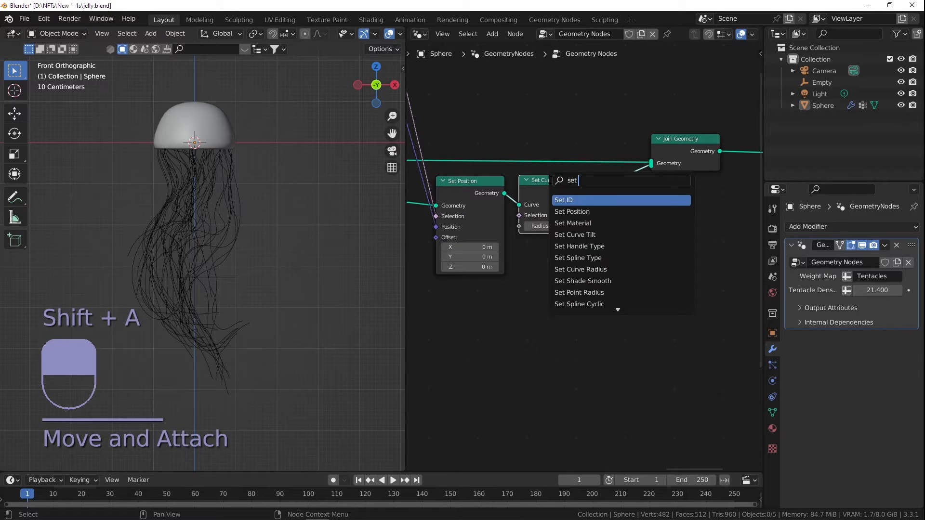
pyautogui.press('BackSpace')
pyautogui.press('BackSpace')
pyautogui.press('BackSpace')
pyautogui.write('transform')
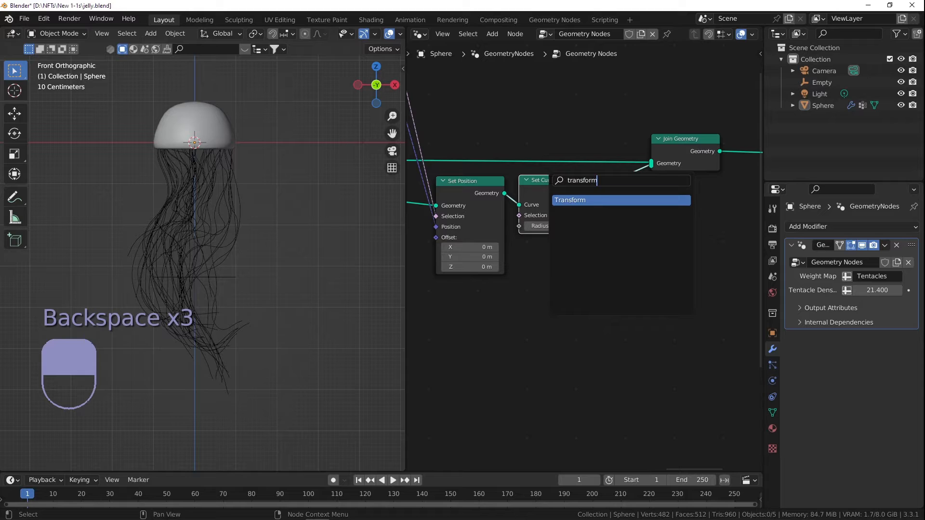
pyautogui.hotkey('ctrl', 'BackSpace')
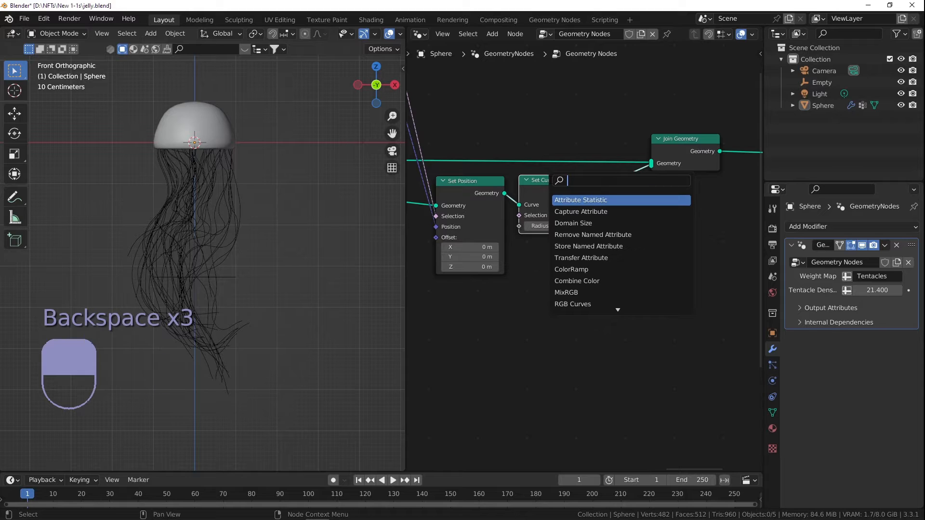
pyautogui.write('curve to')
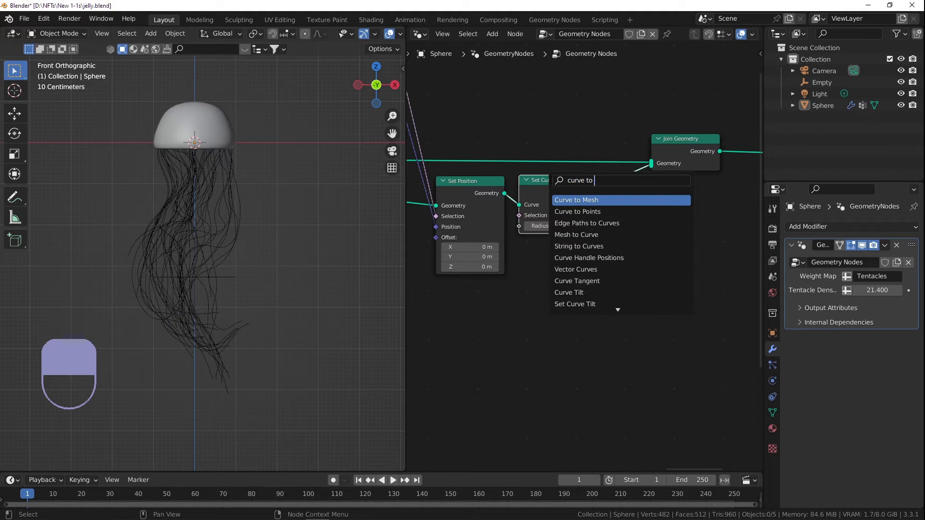
pyautogui.press('Return')
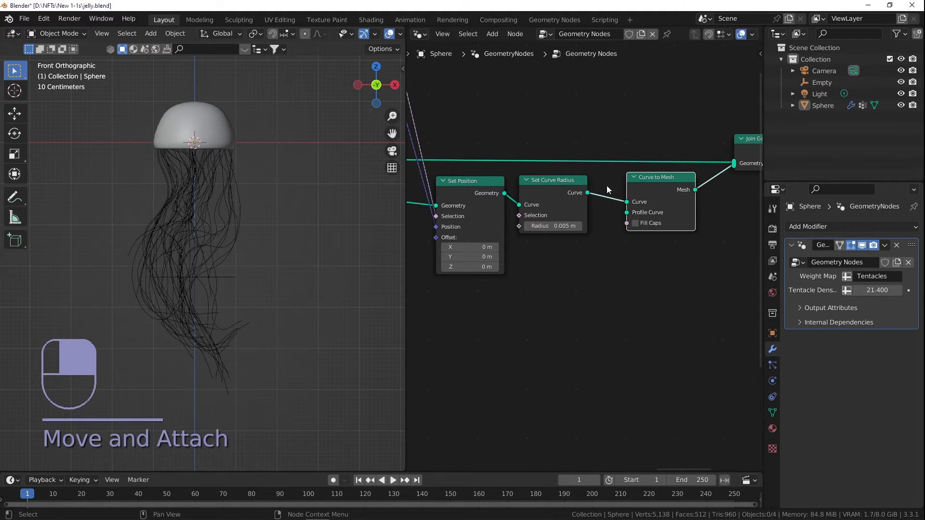
pyautogui.click(625, 246)
# Step: Add a Curve Circle node linked to Curve to Mesh's Profile Curve and place it below Set Curve Radius
pyautogui.moveTo(655, 190); pyautogui.dragTo(531, 321)
pyautogui.write('curve ci')
pyautogui.press('Return')
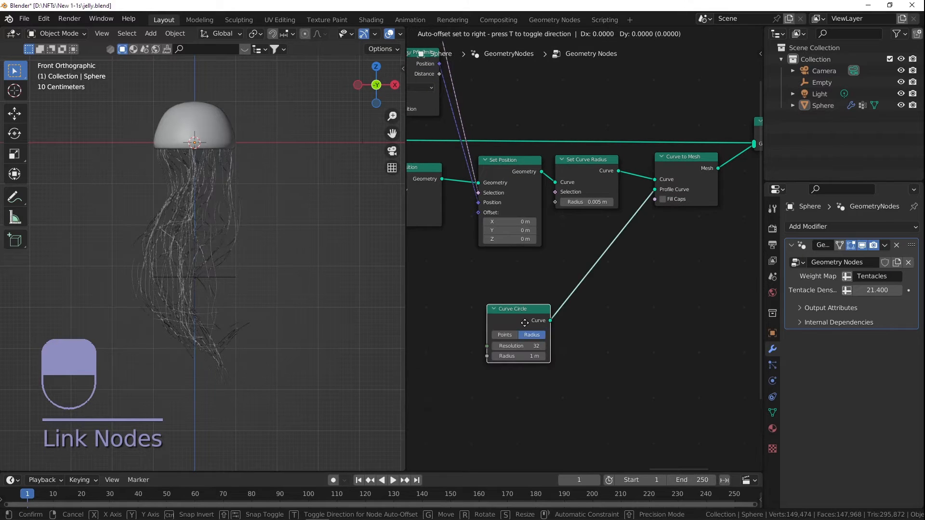
pyautogui.click(597, 246)
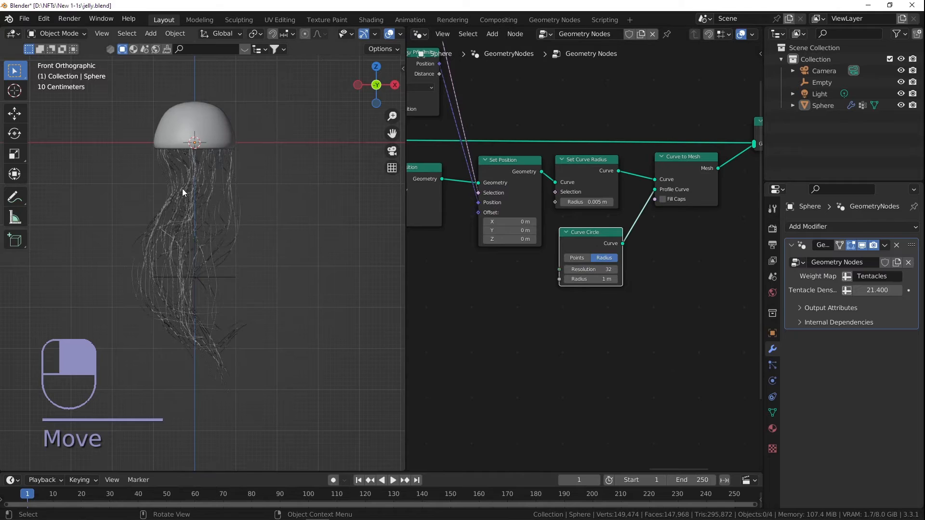
pyautogui.scroll(4, 182, 193)
pyautogui.scroll(-2, 217, 198)
pyautogui.keyDown('shift'); pyautogui.moveTo(228, 213); pyautogui.dragTo(227, 187, button='middle'); pyautogui.keyUp('shift')
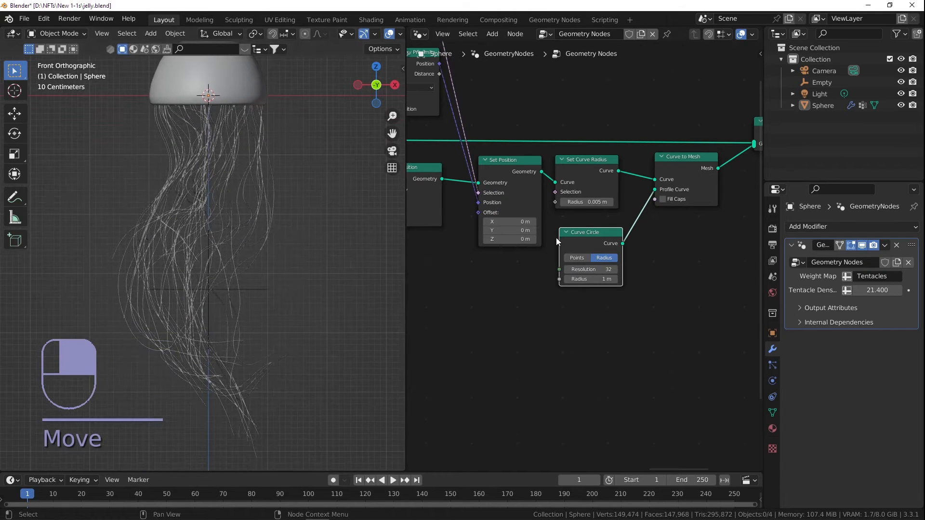
# Step: Try different radius values on Set Curve Radius and Curve Circle, including 6.6 m for the circle, and undo each change
pyautogui.moveTo(539, 268); pyautogui.dragTo(577, 243, button='middle')
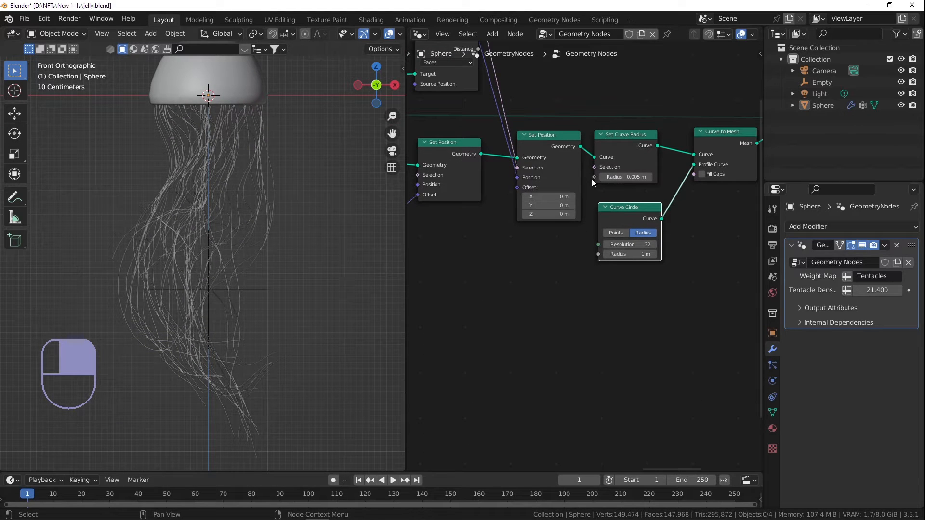
pyautogui.moveTo(625, 177); pyautogui.dragTo(638, 177)
pyautogui.hotkey('ctrl', 'z')
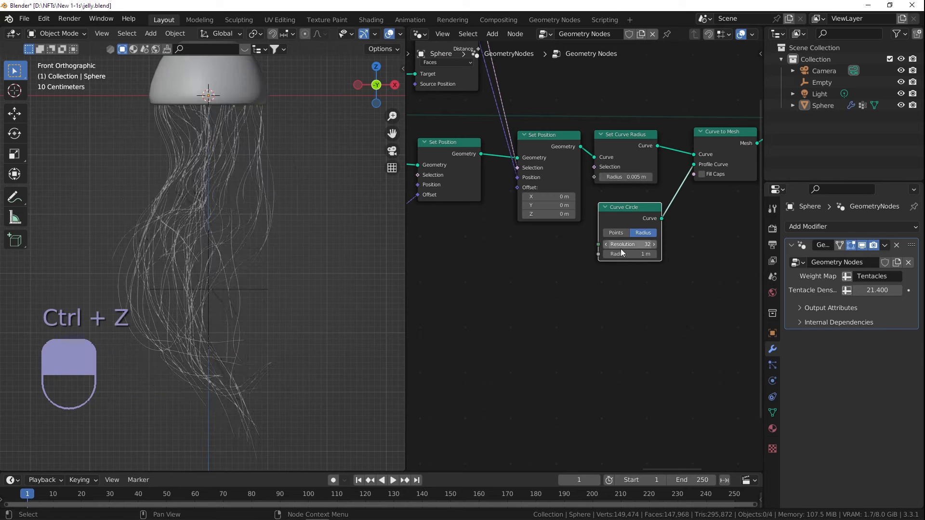
pyautogui.moveTo(631, 254); pyautogui.dragTo(641, 254)
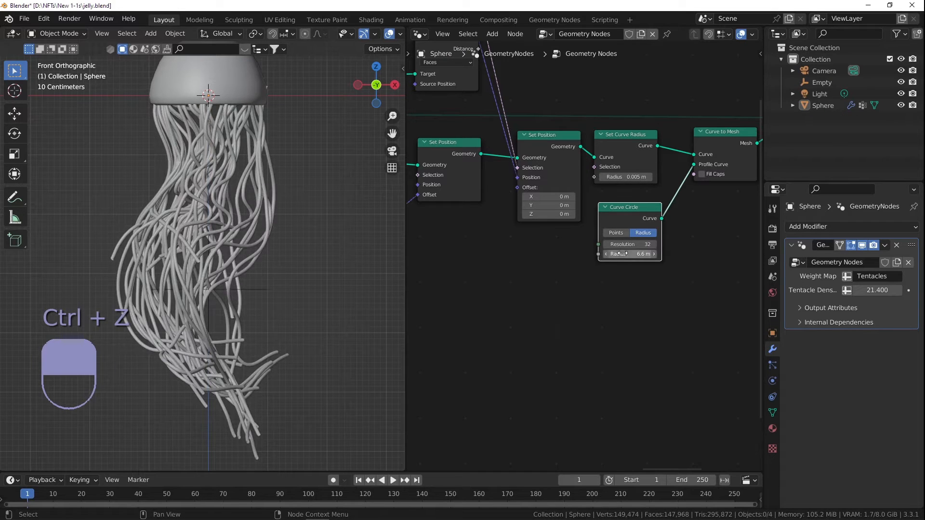
pyautogui.hotkey('ctrl', 'z')
# Step: Add a Spline Parameter node with its Factor linked to Set Curve Radius's Radius, and place it clear of the other nodes
pyautogui.moveTo(594, 177); pyautogui.dragTo(470, 276)
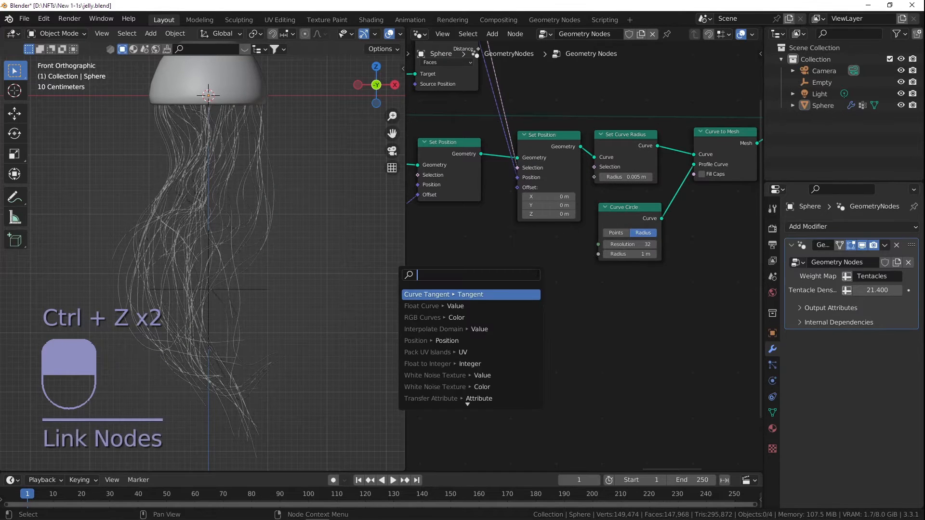
pyautogui.write('spline pa')
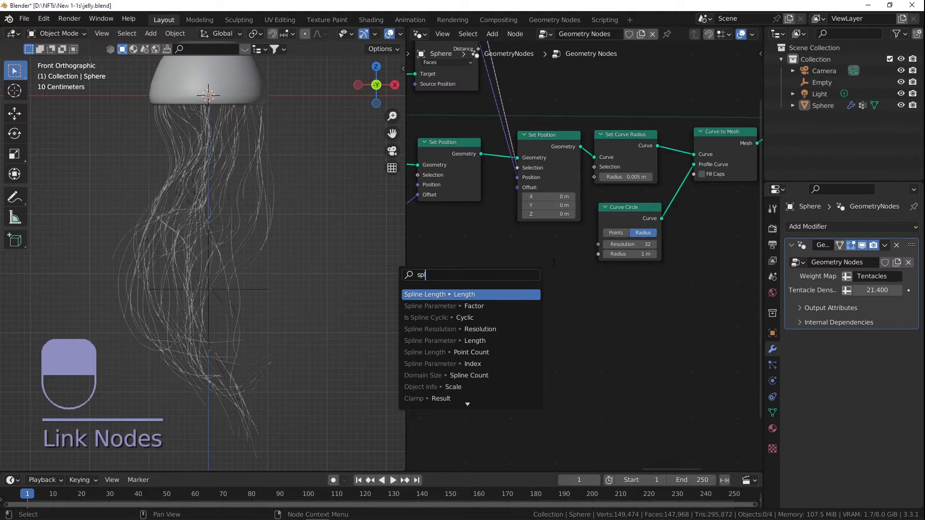
pyautogui.write('r')
pyautogui.press('Return')
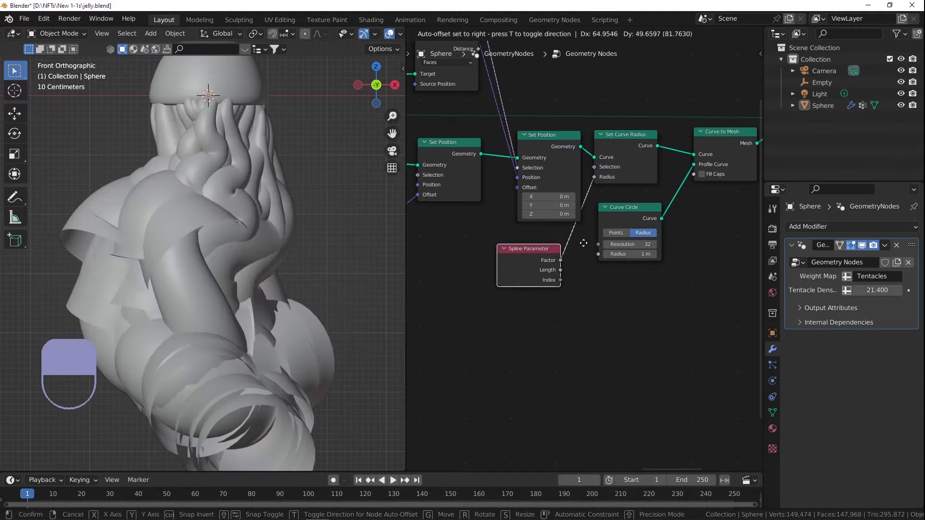
pyautogui.click(499, 279)
# Step: Insert a Map Range node between Spline Parameter's Factor and Set Curve Radius's Radius, keeping Float data type and Linear interpolation
pyautogui.hotkey('shift', 'a')
pyautogui.click(536, 264)
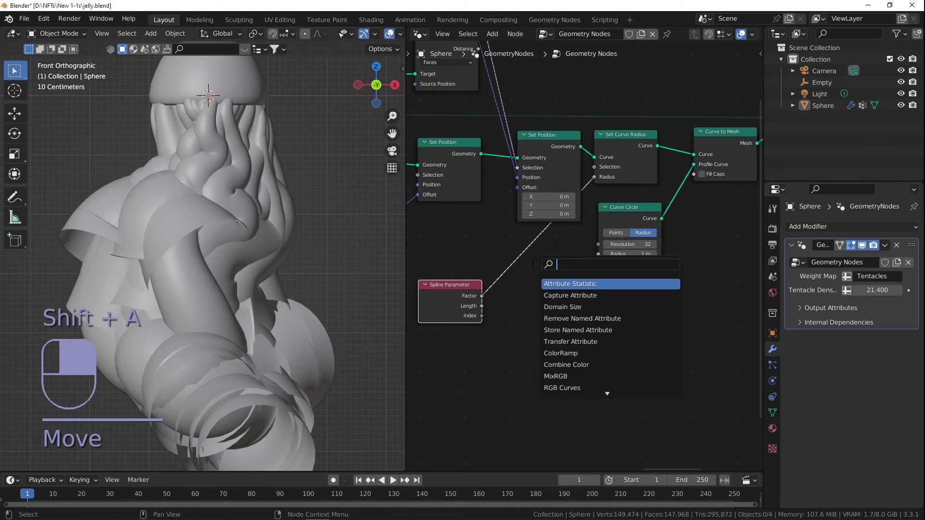
pyautogui.write('map ra')
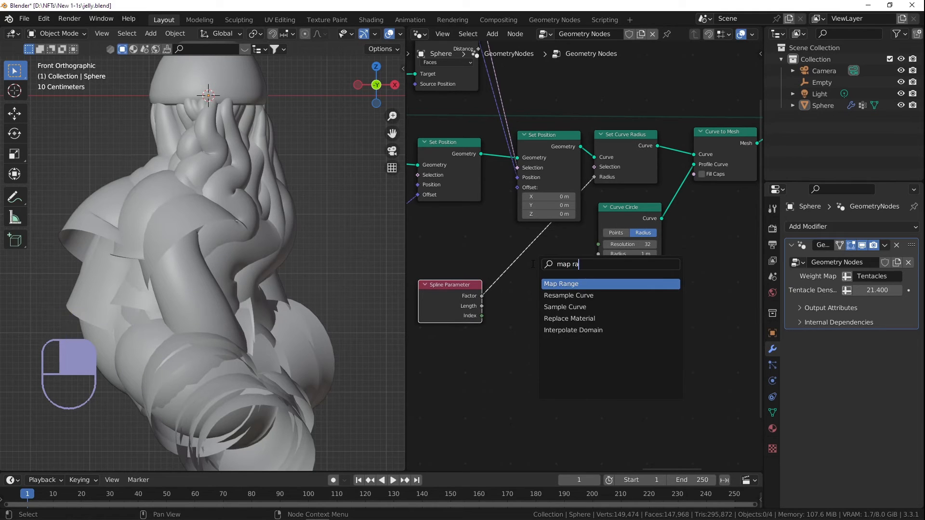
pyautogui.press('Return')
pyautogui.click(513, 243)
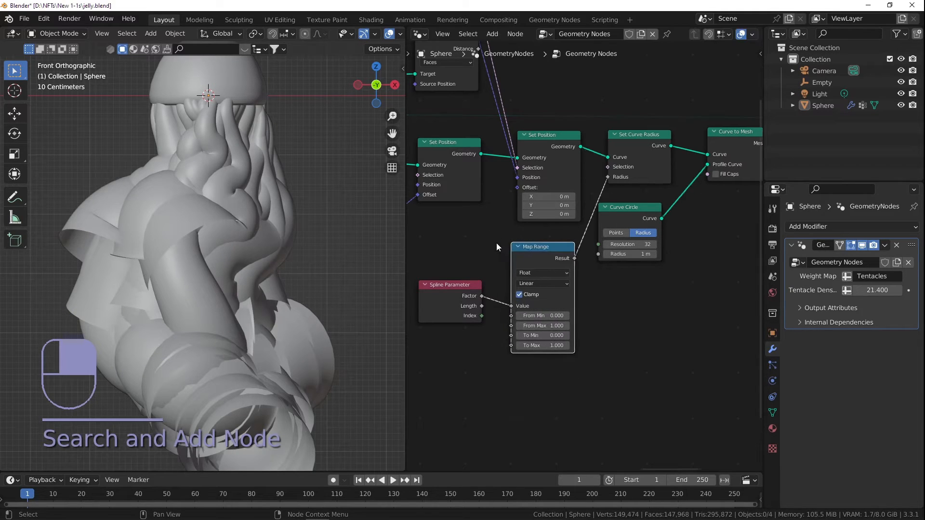
pyautogui.click(537, 274)
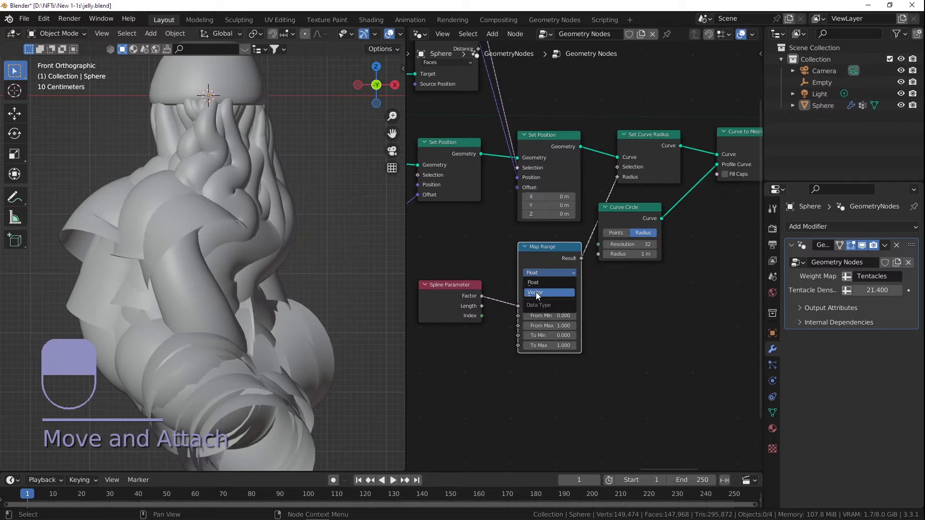
pyautogui.click(538, 282)
pyautogui.scroll(2, 558, 297)
pyautogui.click(552, 284)
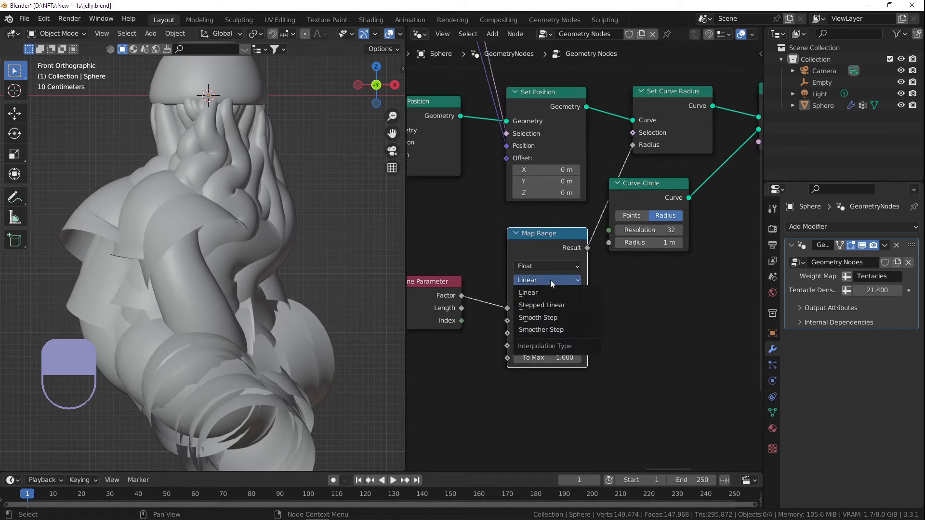
pyautogui.click(554, 290)
# Step: Set the Map Range node's To Max to 0 and To Min to 0.020 so the tentacles taper toward their tips
pyautogui.scroll(2, 558, 355)
pyautogui.moveTo(569, 342); pyautogui.dragTo(553, 306, button='middle')
pyautogui.moveTo(547, 321); pyautogui.dragTo(518, 321)
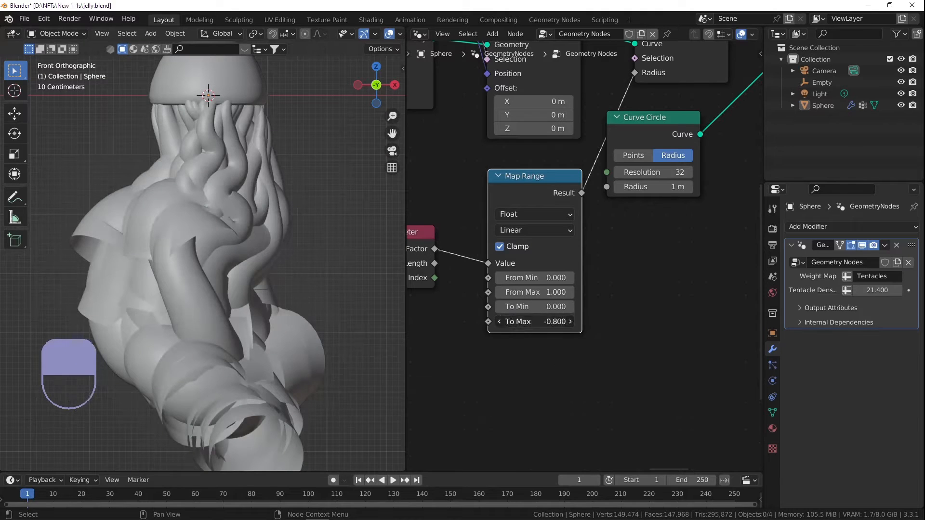
pyautogui.press('Return')
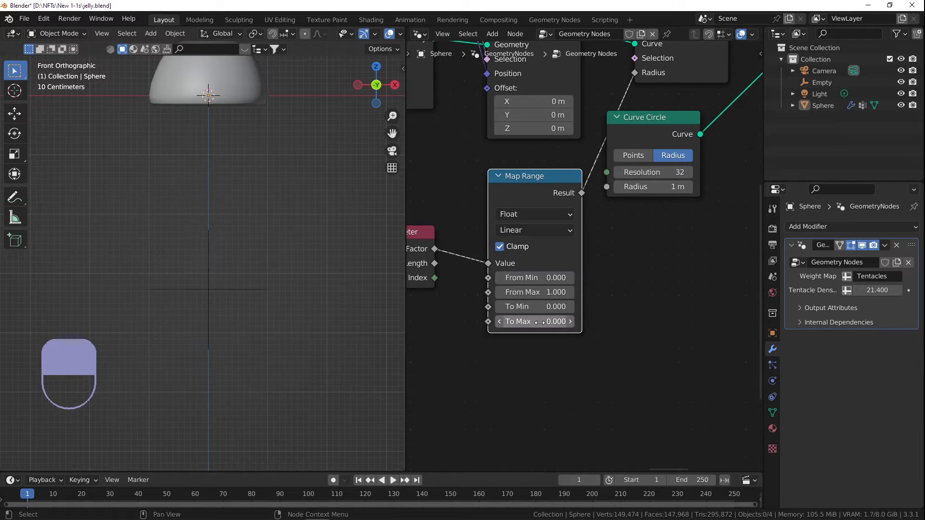
pyautogui.scroll(1, 558, 315)
pyautogui.keyDown('shift'); pyautogui.moveTo(554, 307); pyautogui.dragTo(559, 306); pyautogui.keyUp('shift')
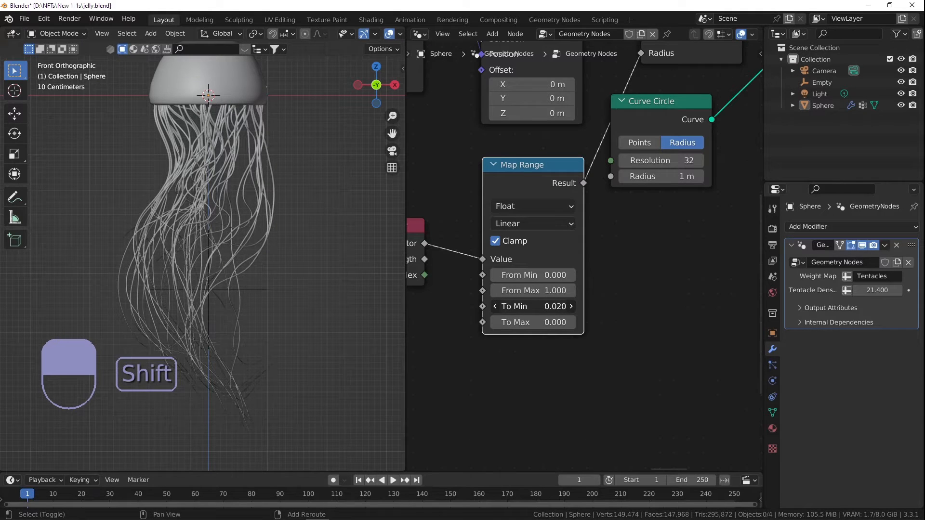
# Step: Try a further fine adjustment of the Map Range's To Min, and undo the last two changes
pyautogui.keyDown('shift'); pyautogui.moveTo(559, 306); pyautogui.dragTo(559, 306); pyautogui.keyUp('shift')
pyautogui.hotkey('ctrl', 'z')
pyautogui.hotkey('ctrl', 'z')
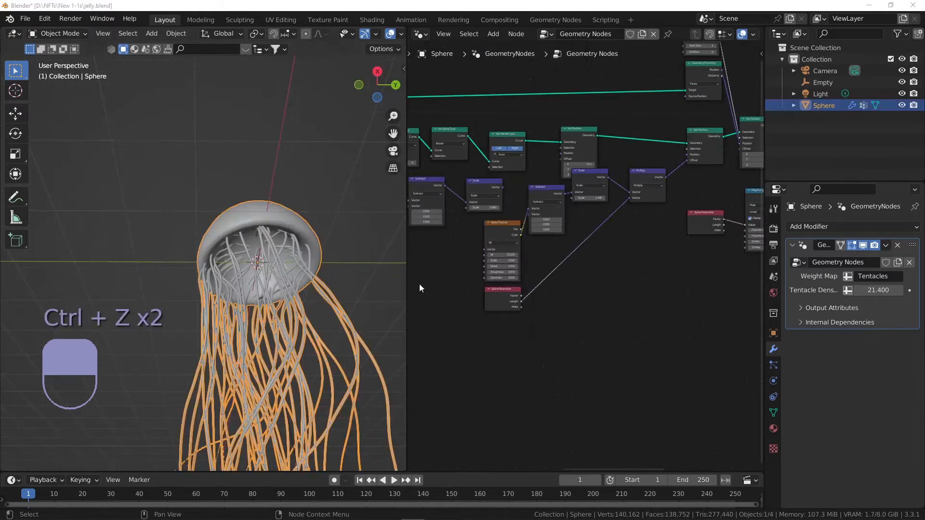
# Step: Undo the most recent changes to the jellyfish's tentacle setup
pyautogui.moveTo(400, 303); pyautogui.dragTo(298, 331, button='middle')
pyautogui.hotkey('ctrl', 'z')
pyautogui.hotkey('ctrl', 'z')
pyautogui.hotkey('ctrl', 'z')
pyautogui.moveTo(319, 233); pyautogui.dragTo(269, 213, button='middle')
pyautogui.hotkey('ctrl', 'z')
pyautogui.scroll(-2, 516, 173)
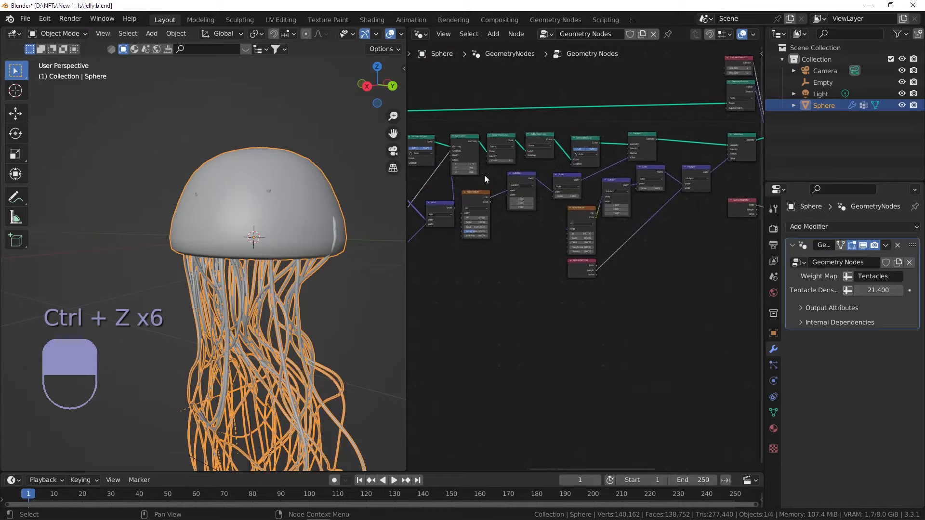
# Step: Add an Endpoint Selection node with Start Size 0 to the Selection input of the Set Position node after Set Handle Type
pyautogui.scroll(5, 516, 173)
pyautogui.scroll(-1, 627, 150)
pyautogui.moveTo(627, 151); pyautogui.dragTo(615, 227, button='middle')
pyautogui.keyDown('shift'); pyautogui.moveTo(652, 192); pyautogui.dragTo(594, 149, button='middle'); pyautogui.keyUp('shift')
pyautogui.moveTo(643, 192); pyautogui.dragTo(563, 115)
pyautogui.write('endp')
pyautogui.press('Return')
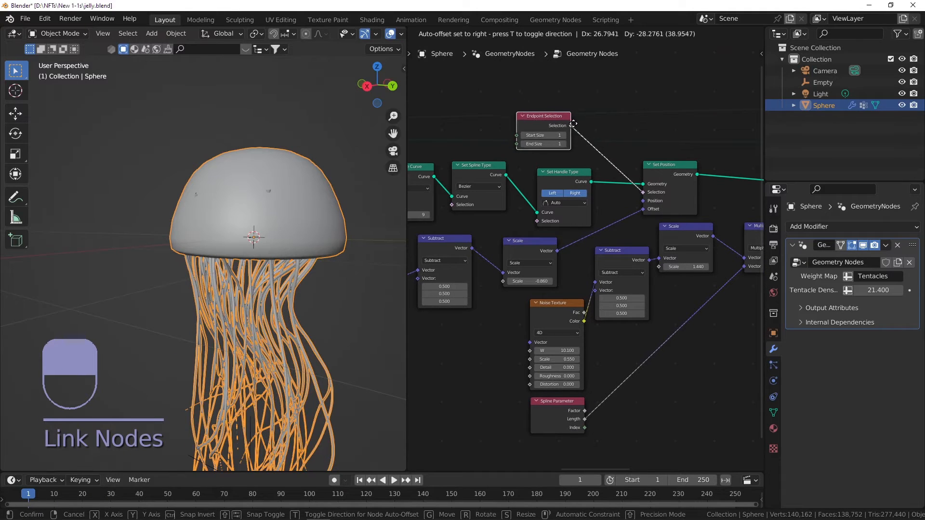
pyautogui.click(581, 128)
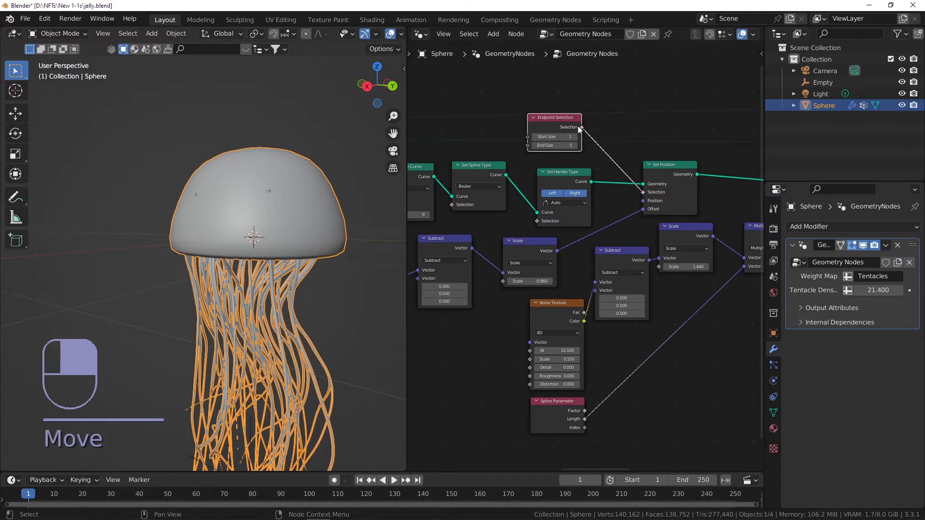
pyautogui.click(535, 137)
# Step: Set the new Endpoint Selection node's End Size to 6
pyautogui.keyDown('alt'); pyautogui.moveTo(376, 202); pyautogui.dragTo(356, 189, button='middle'); pyautogui.keyUp('alt')
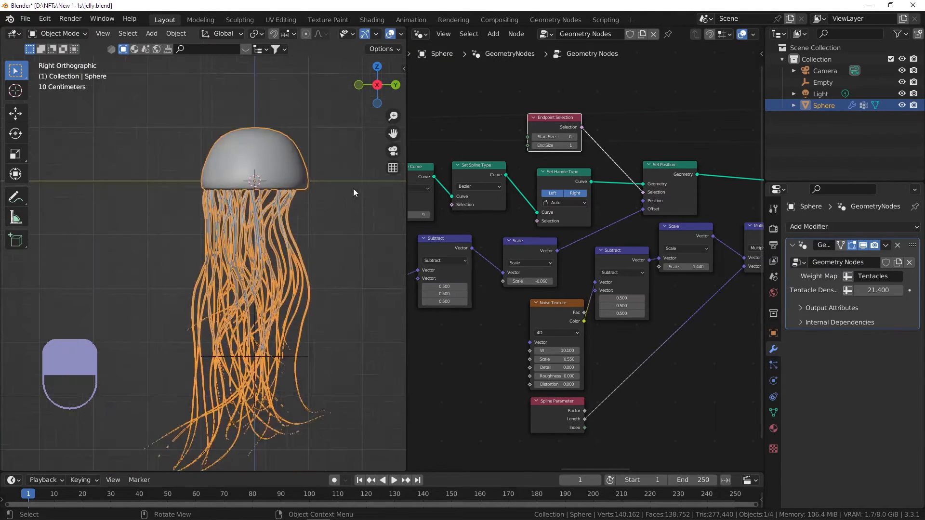
pyautogui.scroll(5, 354, 194)
pyautogui.keyDown('shift'); pyautogui.moveTo(259, 189); pyautogui.dragTo(375, 233, button='middle'); pyautogui.keyUp('shift')
pyautogui.scroll(-3, 374, 232)
pyautogui.click(574, 144)
pyautogui.click(574, 144)
pyautogui.click(575, 144)
pyautogui.click(574, 145)
pyautogui.click(574, 144)
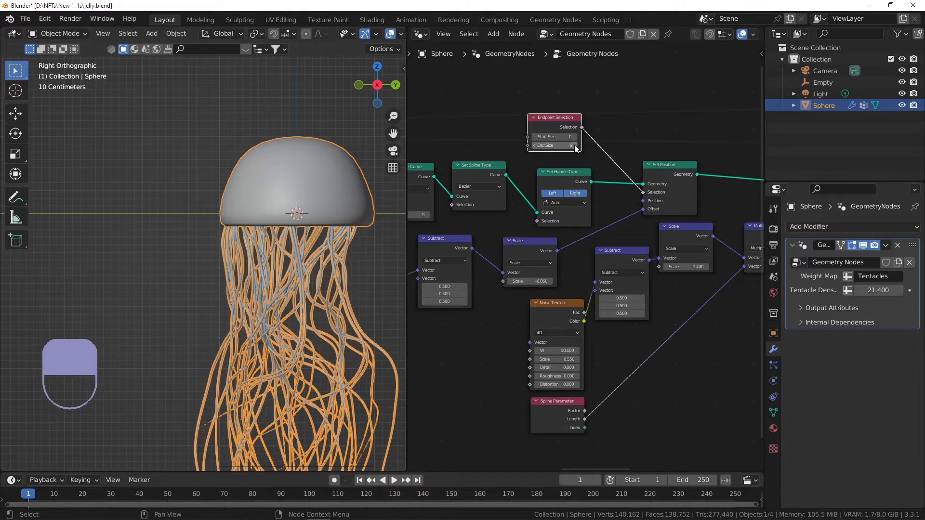
# Step: Duplicate the Endpoint Selection node and link the copy to the Selection input of the following Set Position node
pyautogui.scroll(-3, 558, 238)
pyautogui.moveTo(605, 226); pyautogui.dragTo(598, 217, button='middle')
pyautogui.scroll(2, 678, 192)
pyautogui.click(435, 132)
pyautogui.hotkey('shift', 'd')
pyautogui.click(436, 92)
pyautogui.moveTo(454, 87); pyautogui.dragTo(683, 189)
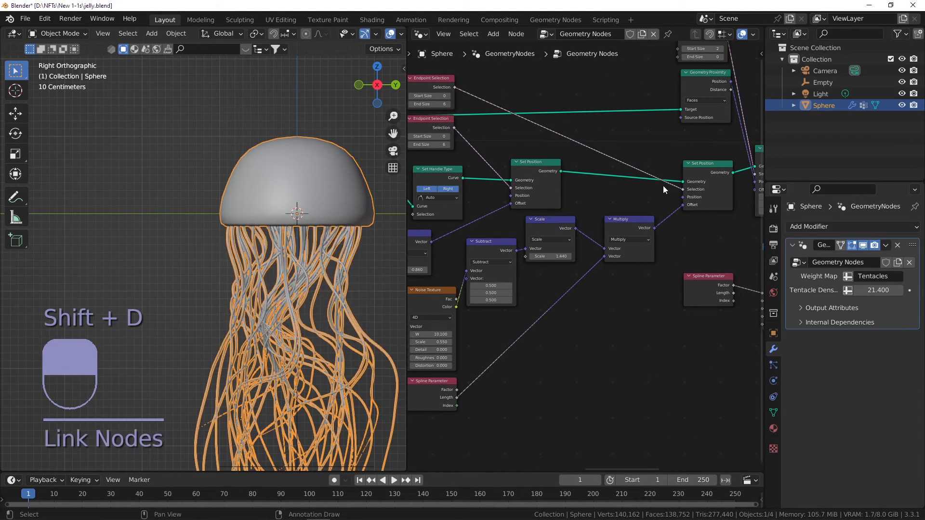
# Step: Set Start Size to 1 on the Endpoint Selection node above Geometry Proximity
pyautogui.moveTo(235, 202); pyautogui.dragTo(233, 228, button='middle')
pyautogui.scroll(3, 285, 203)
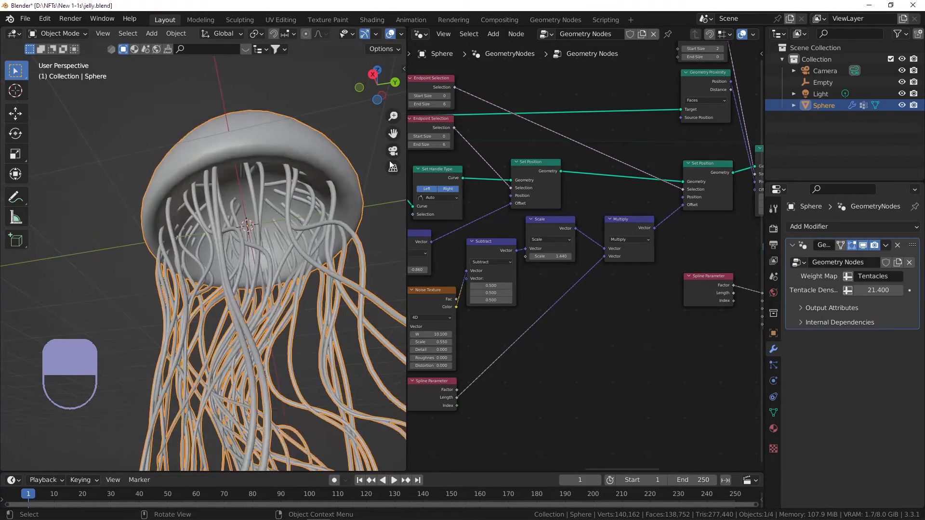
pyautogui.scroll(-2, 478, 155)
pyautogui.moveTo(478, 156); pyautogui.dragTo(575, 189, button='middle')
pyautogui.moveTo(615, 152); pyautogui.dragTo(488, 183, button='middle')
pyautogui.moveTo(643, 161); pyautogui.dragTo(528, 140, button='middle')
pyautogui.scroll(-2, 521, 147)
pyautogui.moveTo(607, 196); pyautogui.dragTo(672, 179, button='middle')
pyautogui.moveTo(495, 149); pyautogui.dragTo(560, 167, button='middle')
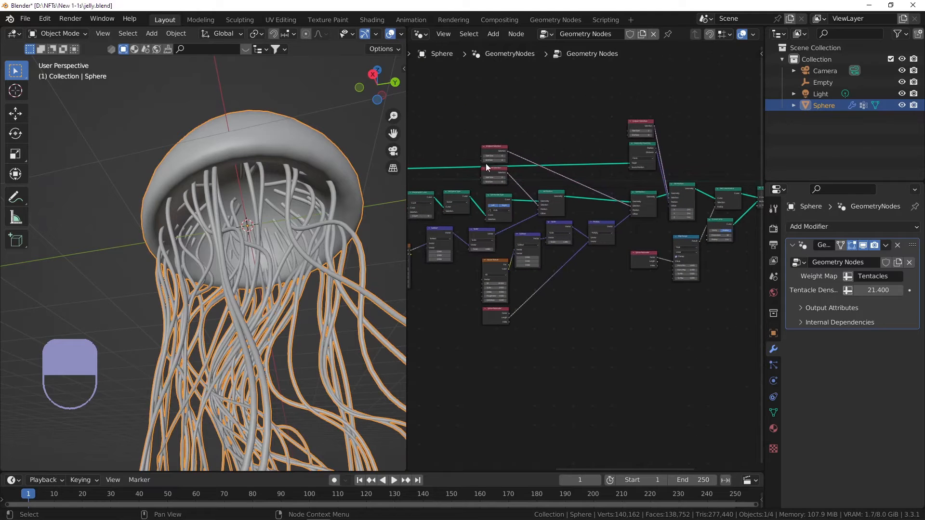
pyautogui.scroll(1, 499, 163)
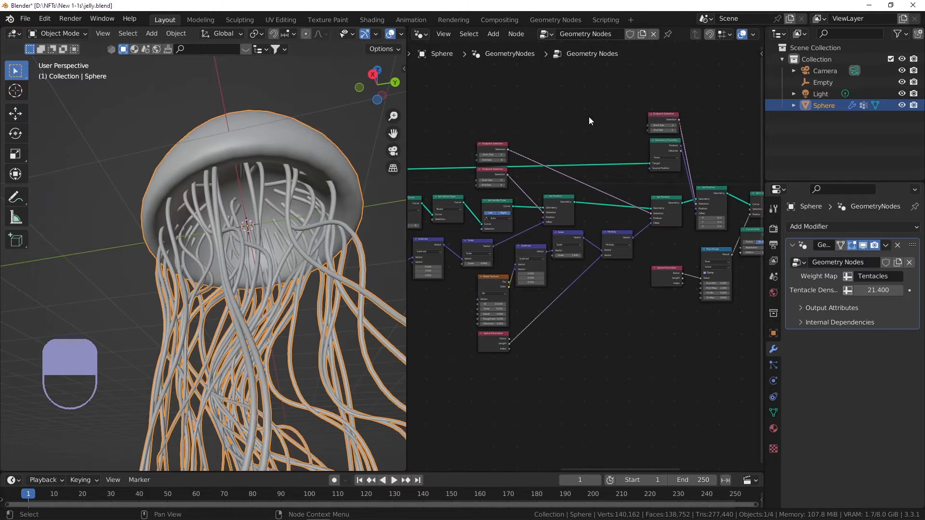
pyautogui.scroll(4, 597, 117)
pyautogui.moveTo(700, 128); pyautogui.dragTo(546, 135, button='middle')
pyautogui.scroll(8, 545, 135)
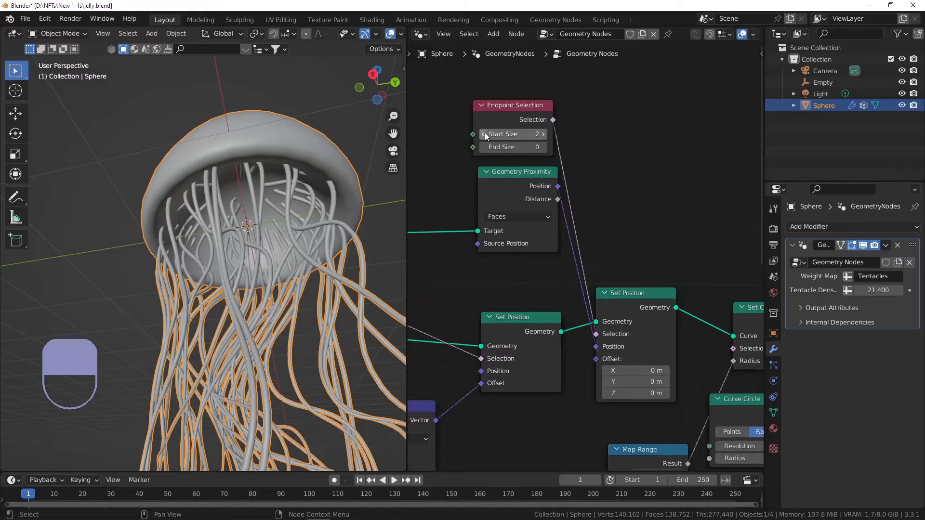
pyautogui.click(483, 134)
# Step: Set End Size to 8 on the duplicated Endpoint Selection node and to 7 on the original one
pyautogui.moveTo(308, 154); pyautogui.dragTo(283, 230, button='middle')
pyautogui.scroll(-2, 595, 225)
pyautogui.moveTo(595, 225); pyautogui.dragTo(815, 241, button='middle')
pyautogui.scroll(3, 518, 268)
pyautogui.moveTo(518, 267); pyautogui.dragTo(541, 223, button='middle')
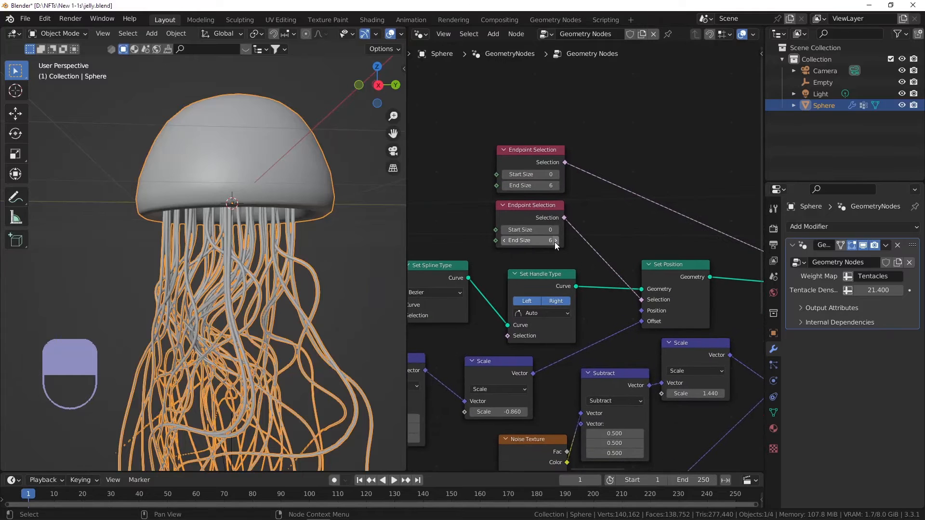
pyautogui.click(556, 241)
pyautogui.click(557, 185)
pyautogui.click(557, 186)
pyautogui.click(555, 241)
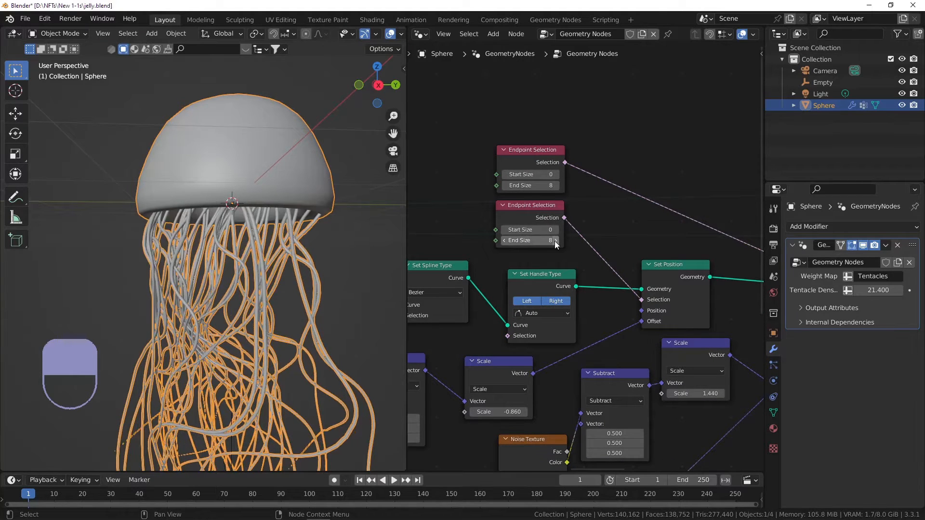
pyautogui.click(504, 241)
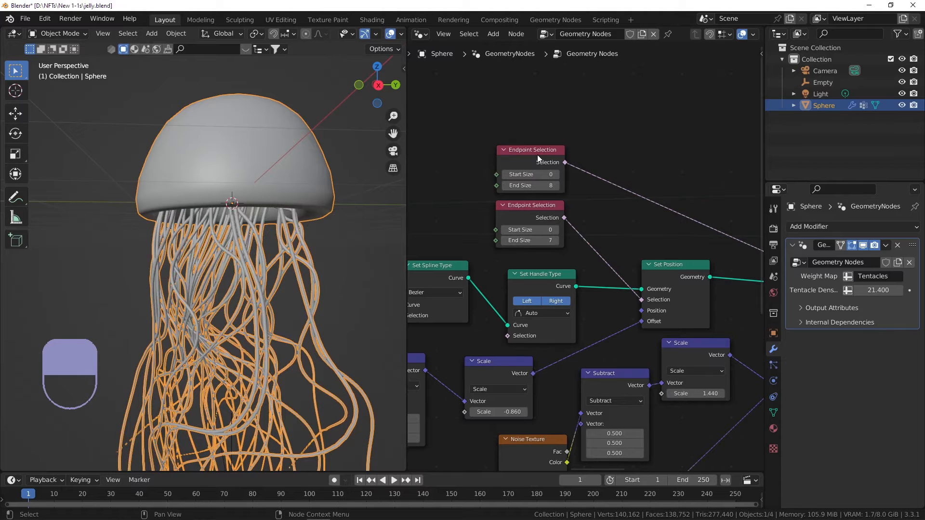
# Step: Save the jellyfish file
pyautogui.scroll(-3, 547, 211)
pyautogui.moveTo(554, 215); pyautogui.dragTo(366, 185, button='middle')
pyautogui.scroll(-2, 592, 211)
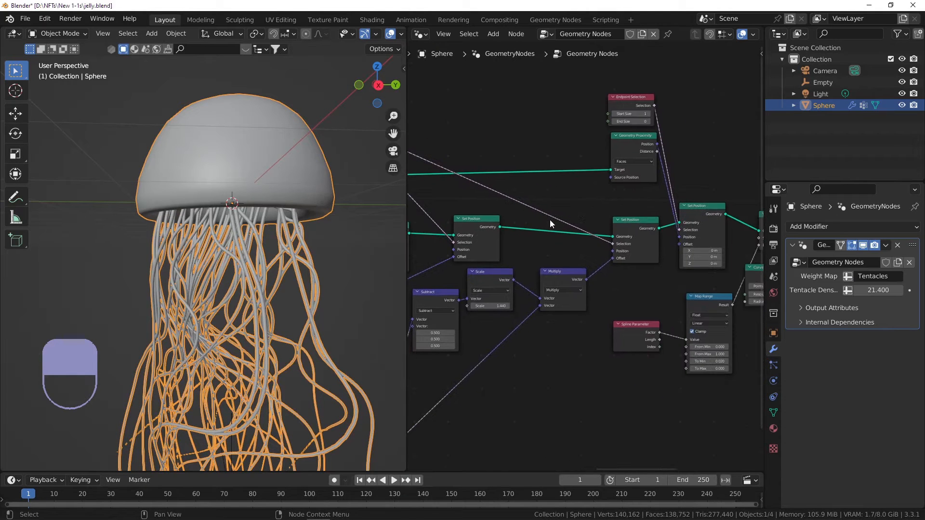
pyautogui.scroll(-5, 551, 220)
pyautogui.hotkey('ctrl', 's')
pyautogui.scroll(-1, 605, 195)
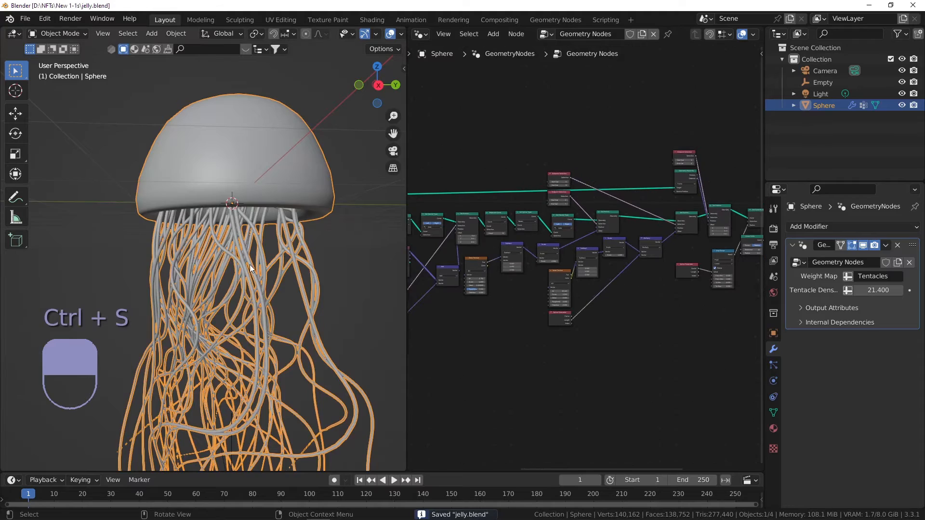
# Step: Try moving the Empty below the jellyfish to test how the tentacles follow it
pyautogui.scroll(-4, 259, 264)
pyautogui.keyDown('shift'); pyautogui.moveTo(258, 309); pyautogui.dragTo(241, 226, button='middle'); pyautogui.keyUp('shift')
pyautogui.press('KP_0')
pyautogui.press('KP_0')
pyautogui.click(258, 291)
pyautogui.press('g')
pyautogui.rightClick(247, 292)
pyautogui.click(248, 292)
pyautogui.press('g')
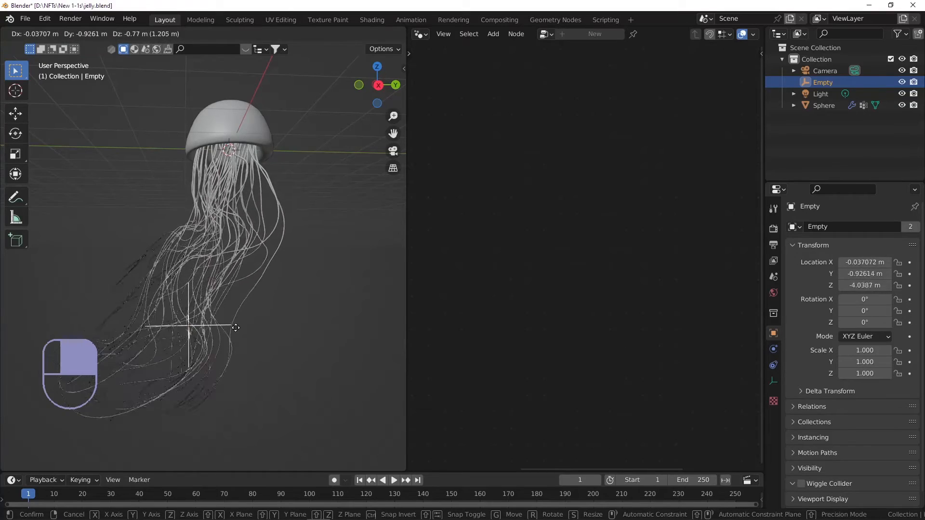
pyautogui.click(321, 324)
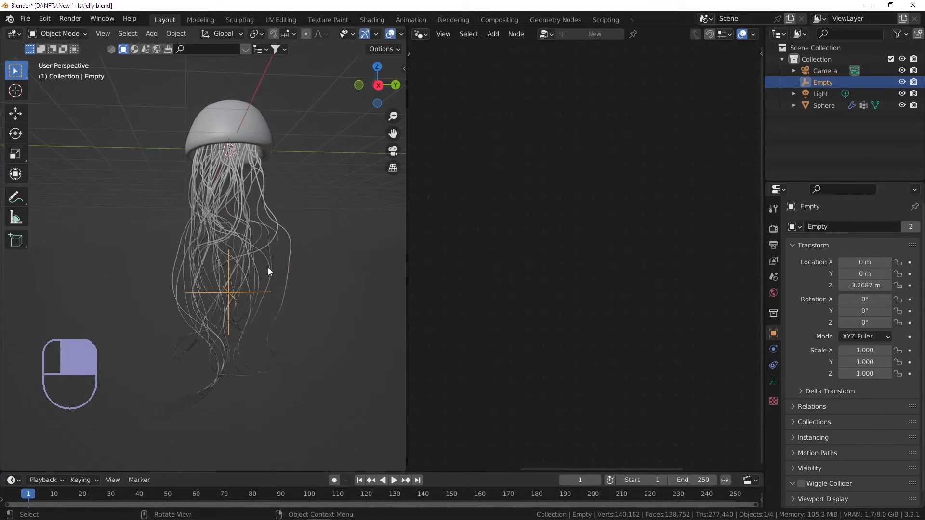
# Step: Try unlinking the Spline Parameter from the Multiply node and moving the Empty, and undo these changes
pyautogui.click(268, 268)
pyautogui.scroll(2, 544, 268)
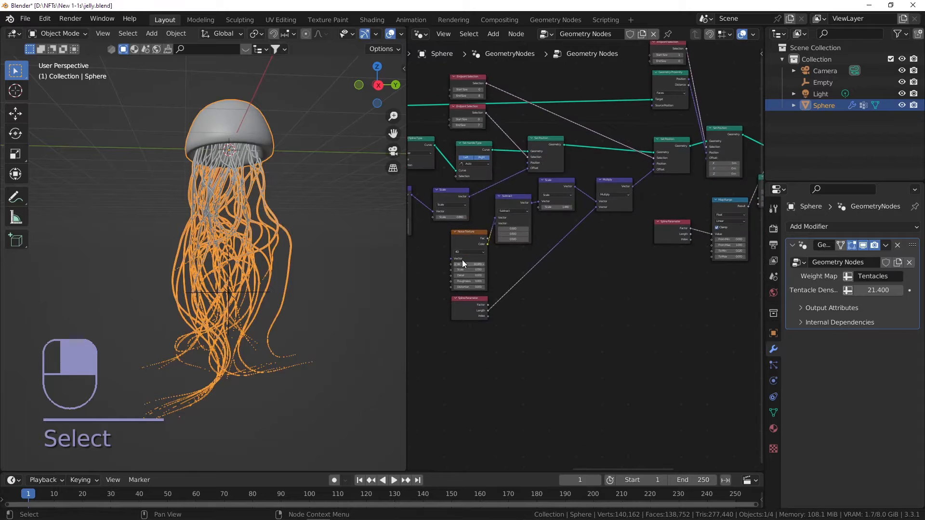
pyautogui.scroll(4, 602, 213)
pyautogui.moveTo(594, 206); pyautogui.dragTo(541, 249)
pyautogui.click(269, 294)
pyautogui.press('g')
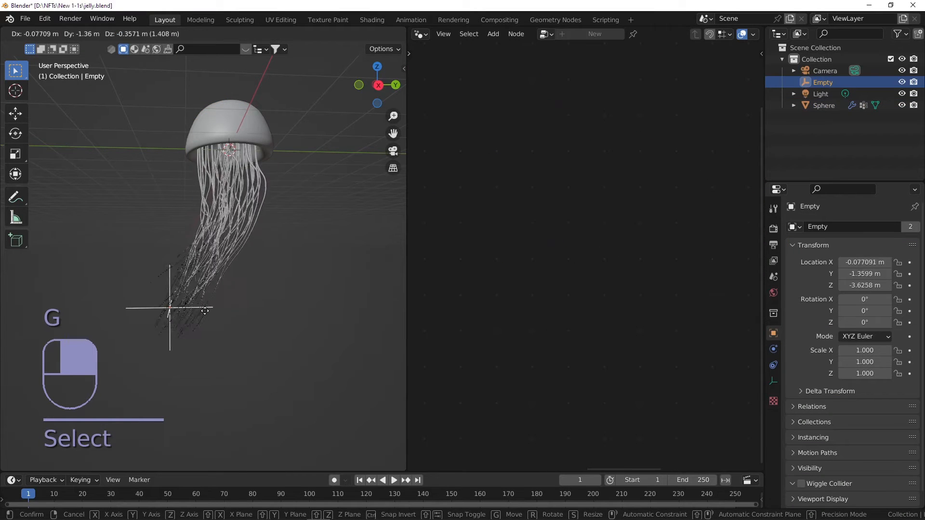
pyautogui.click(227, 243)
pyautogui.hotkey('ctrl', 'z')
pyautogui.hotkey('ctrl', 'z')
pyautogui.hotkey('ctrl', 'z')
pyautogui.hotkey('ctrl', 'z')
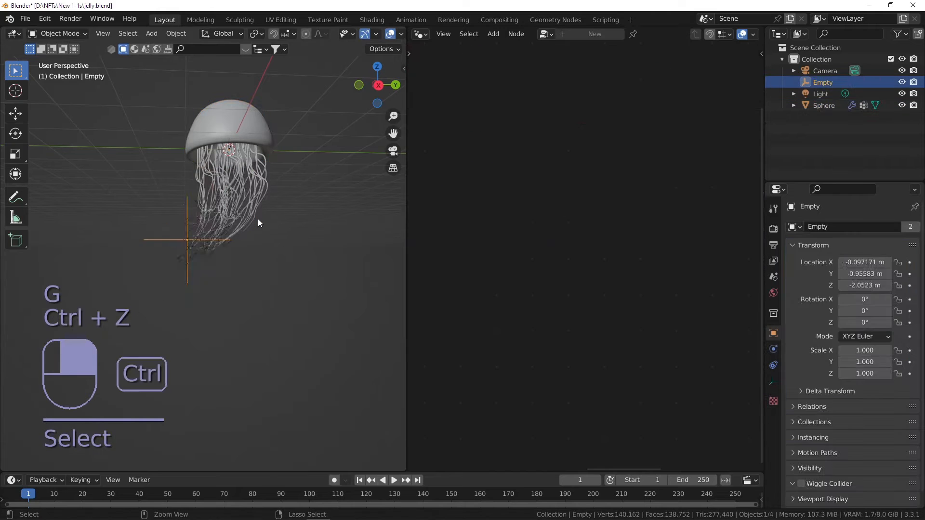
pyautogui.moveTo(420, 249); pyautogui.dragTo(502, 230, button='middle')
pyautogui.scroll(2, 523, 235)
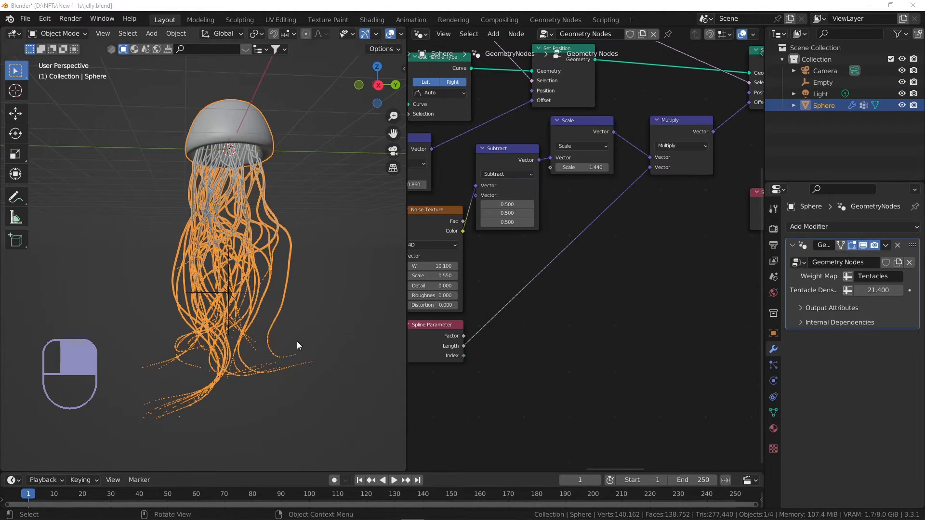
# Step: Try moving the Empty farther down to check how the noise spreads the tentacles
pyautogui.press('g')
pyautogui.click(260, 291)
pyautogui.press('g')
pyautogui.click(267, 293)
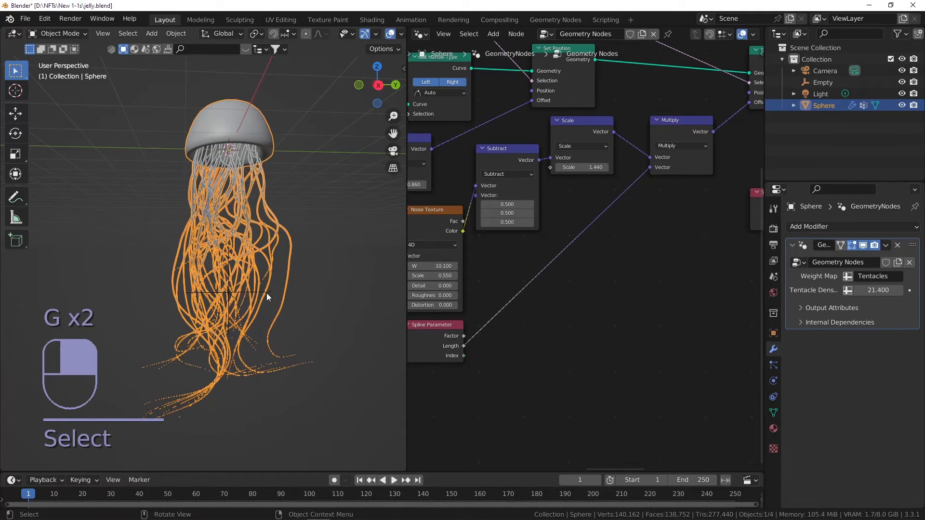
pyautogui.click(262, 291)
pyautogui.press('g')
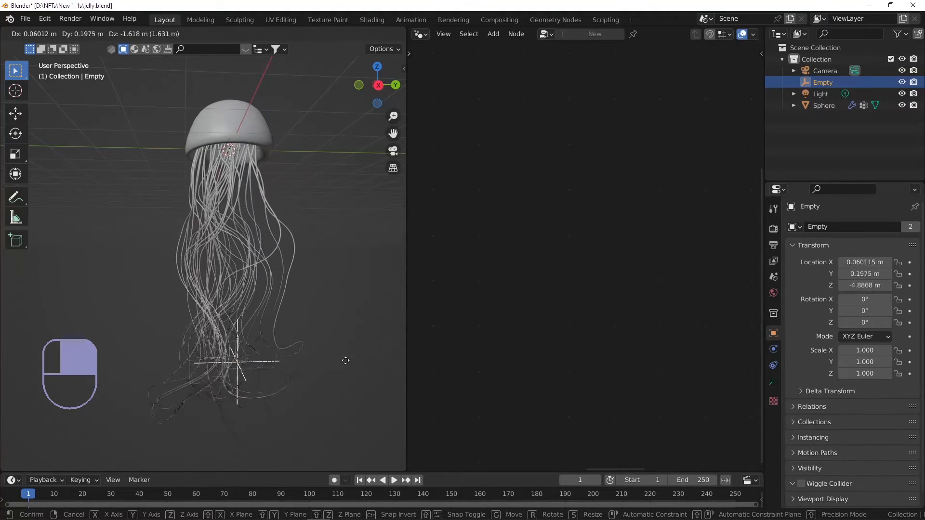
pyautogui.press('Escape')
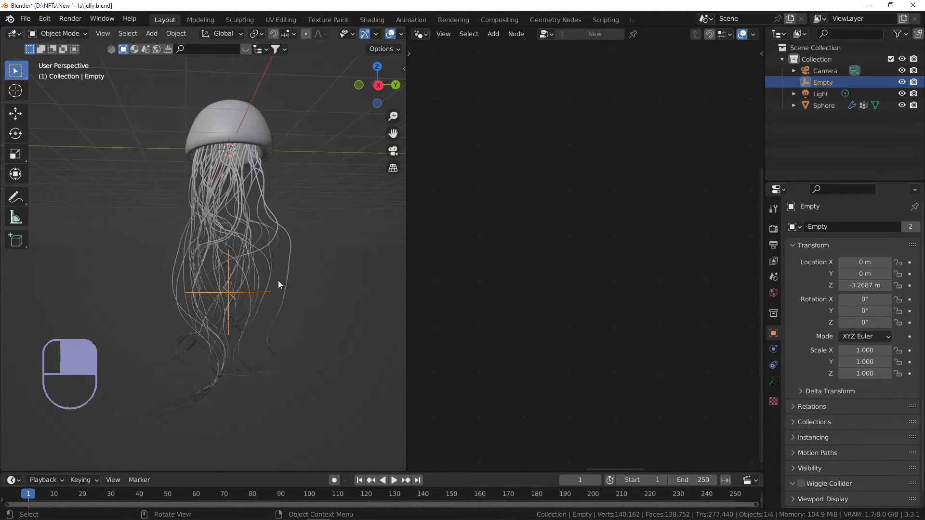
pyautogui.press('g')
pyautogui.press('Escape')
# Step: Insert a Vector Math node set to Multiply between the Spline Parameter's Length output and the existing Multiply node
pyautogui.click(229, 243)
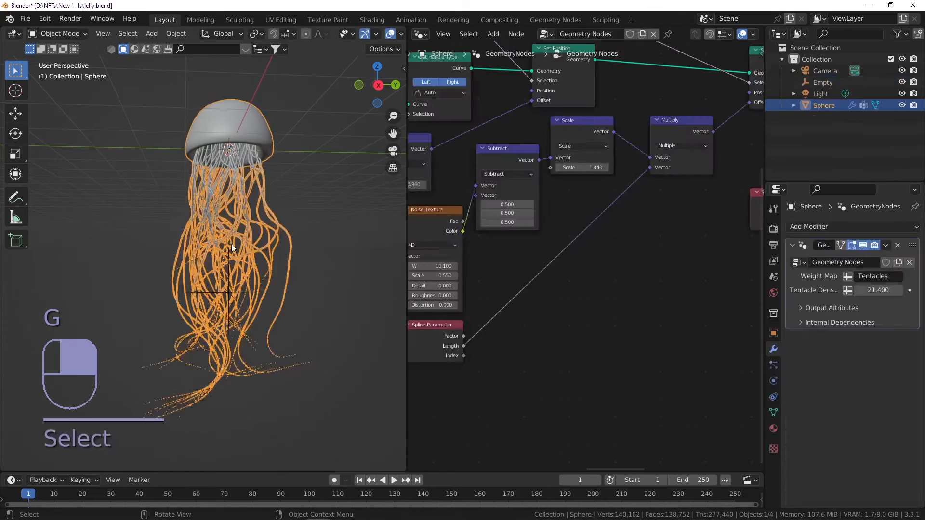
pyautogui.moveTo(419, 245); pyautogui.dragTo(493, 240, button='middle')
pyautogui.moveTo(618, 230)
pyautogui.mouseDown(button='middle')
pyautogui.moveTo(568, 244)
pyautogui.moveTo(619, 211)
pyautogui.mouseUp(button='middle')
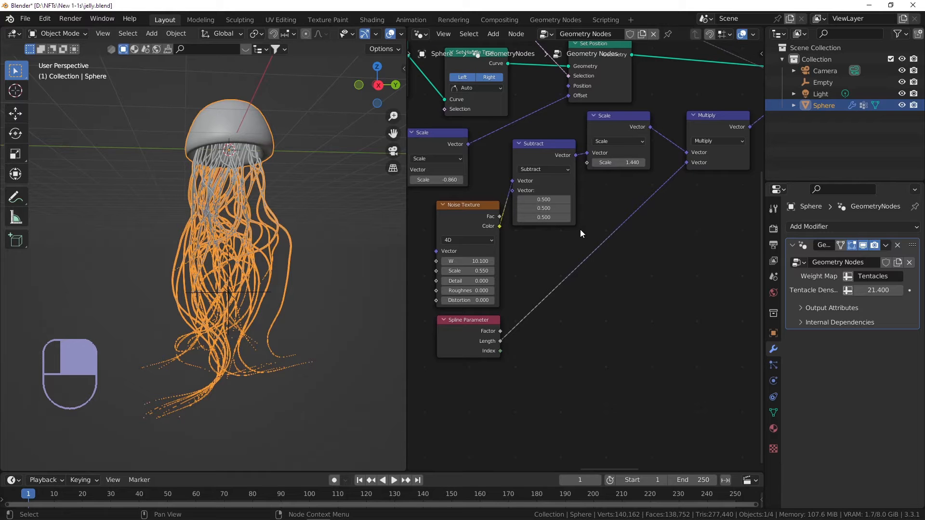
pyautogui.hotkey('shift', 'a')
pyautogui.write('vec')
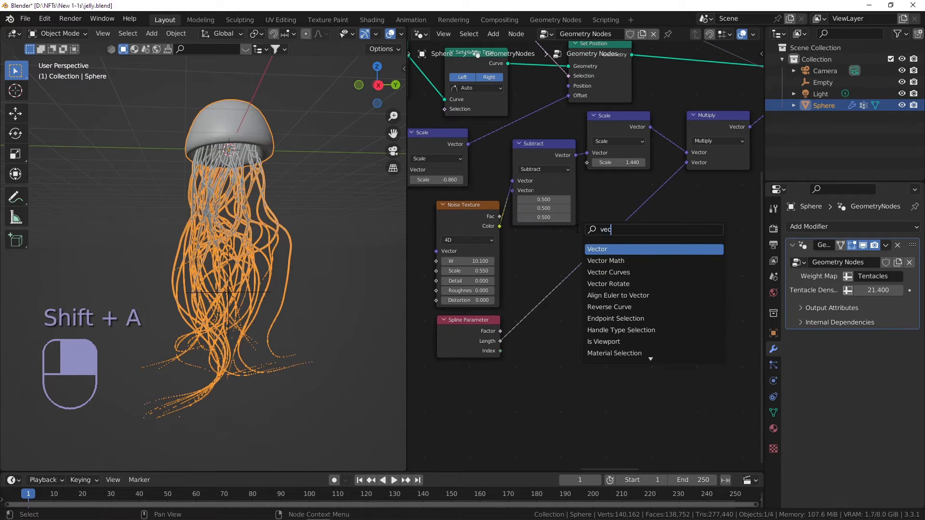
pyautogui.click(606, 260)
pyautogui.click(600, 254)
pyautogui.click(599, 259)
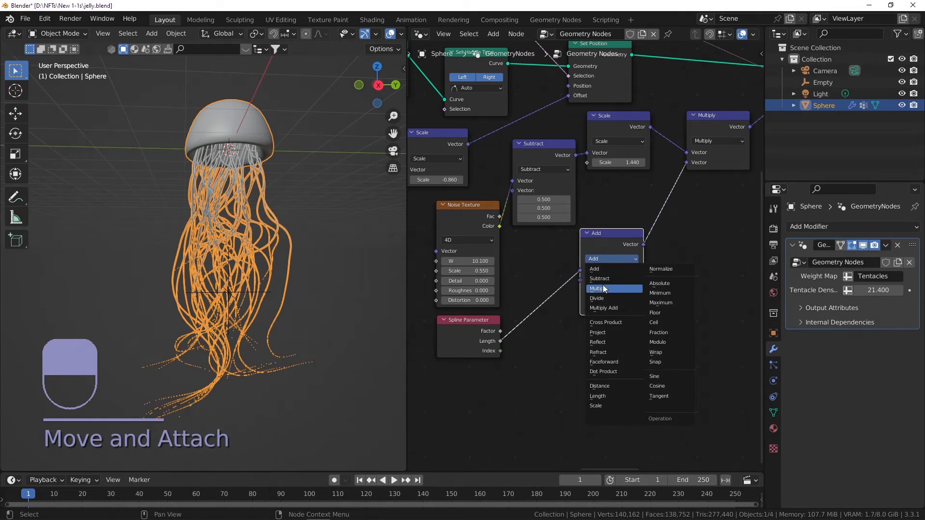
pyautogui.click(599, 288)
# Step: Add a Value node of 0.470 linked to the second input of the new Multiply node
pyautogui.moveTo(580, 282); pyautogui.dragTo(597, 355)
pyautogui.write('va')
pyautogui.press('Return')
pyautogui.click(598, 335)
pyautogui.click(340, 292)
# Step: Try moving the Empty to both sides of the jellyfish to test the reduced noise, saving the file between tests
pyautogui.click(258, 294)
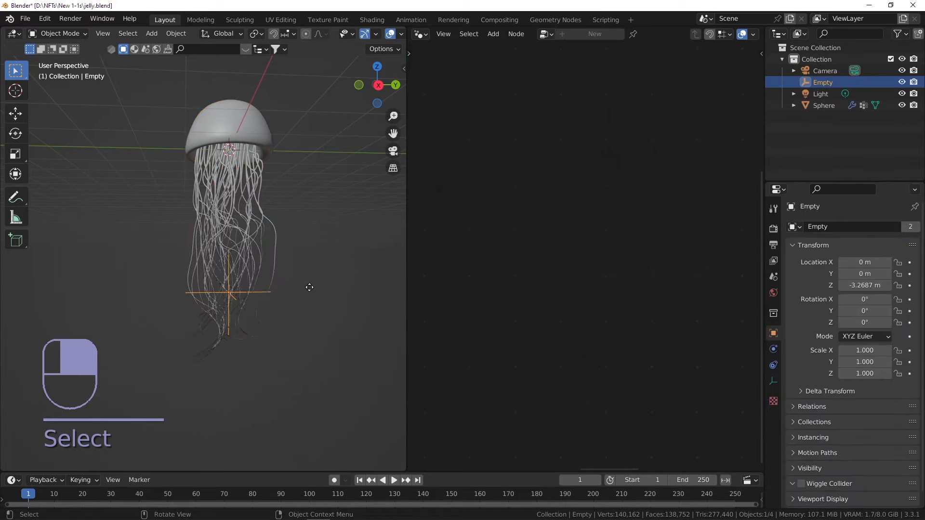
pyautogui.press('g')
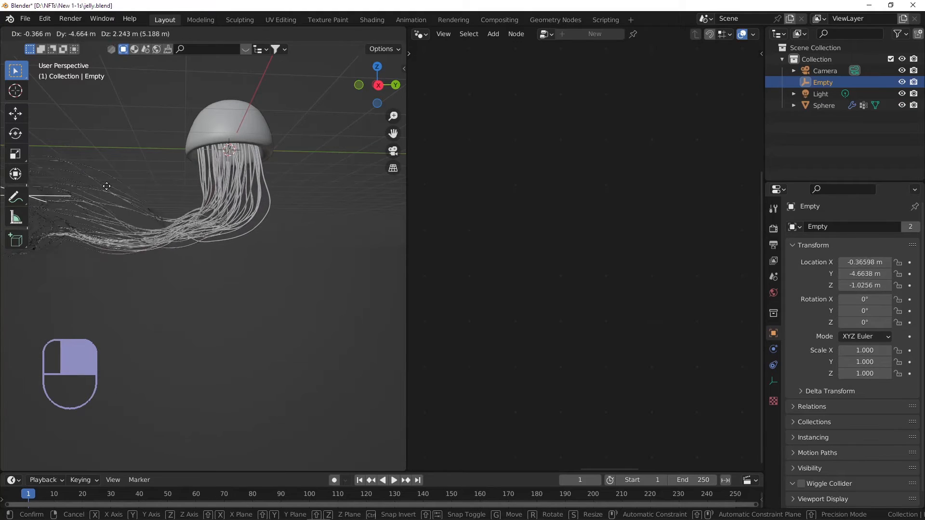
pyautogui.press('Escape')
pyautogui.hotkey('ctrl', 's')
pyautogui.moveTo(273, 245); pyautogui.dragTo(270, 294, button='middle')
pyautogui.press('g')
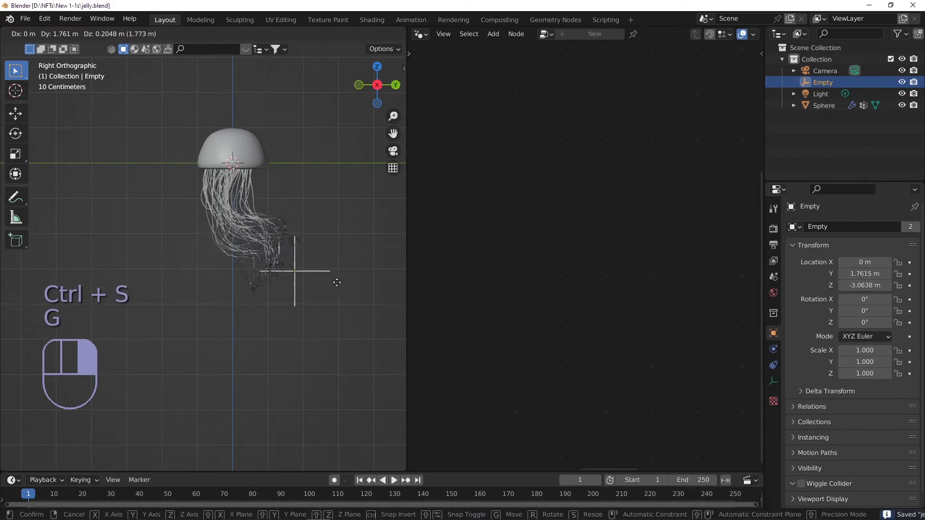
pyautogui.click(277, 313)
pyautogui.hotkey('ctrl', 's')
# Step: Select the jellyfish and save the file
pyautogui.click(301, 298)
pyautogui.scroll(2, 301, 310)
pyautogui.keyDown('shift'); pyautogui.moveTo(300, 275); pyautogui.dragTo(295, 312, button='middle'); pyautogui.keyUp('shift')
pyautogui.click(265, 155)
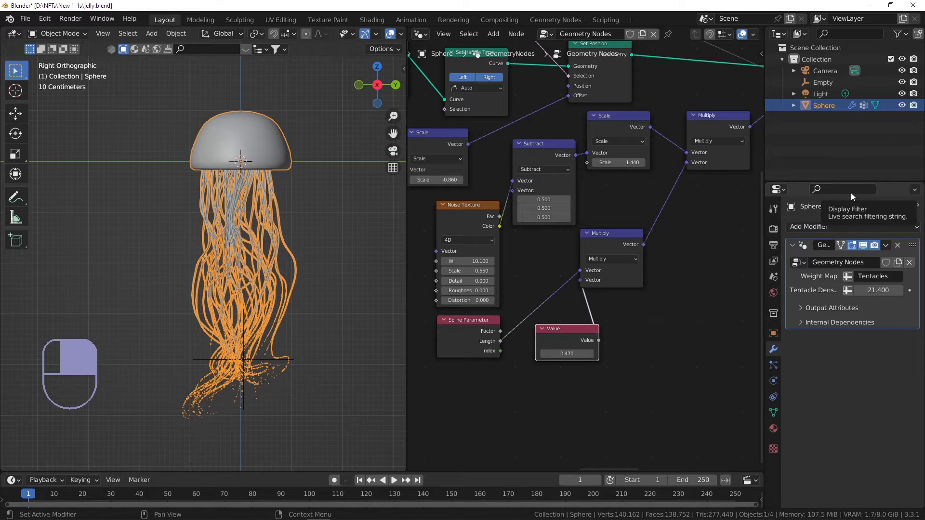
pyautogui.hotkey('ctrl', 's')
# Step: Deselect the jellyfish and examine its hanging tentacles close up
pyautogui.scroll(-1, 274, 183)
pyautogui.scroll(-5, 562, 215)
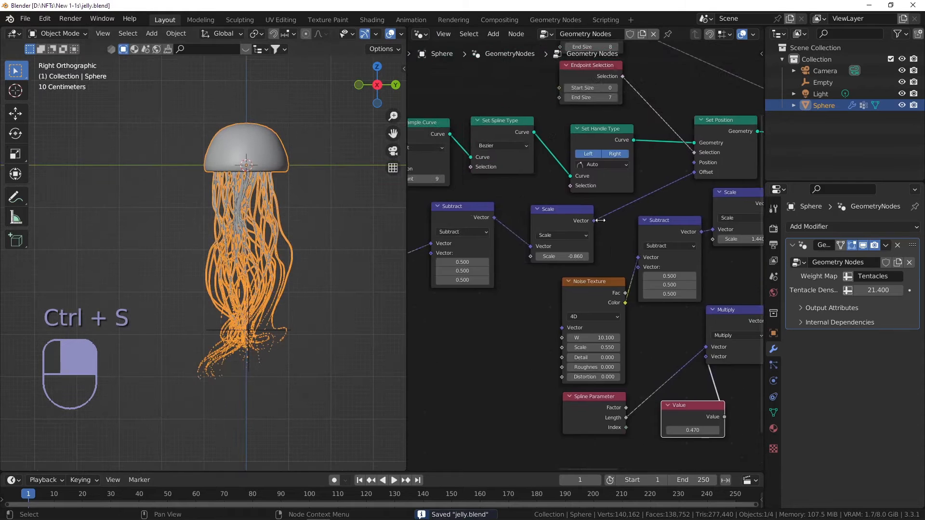
pyautogui.scroll(2, 332, 203)
pyautogui.click(306, 246)
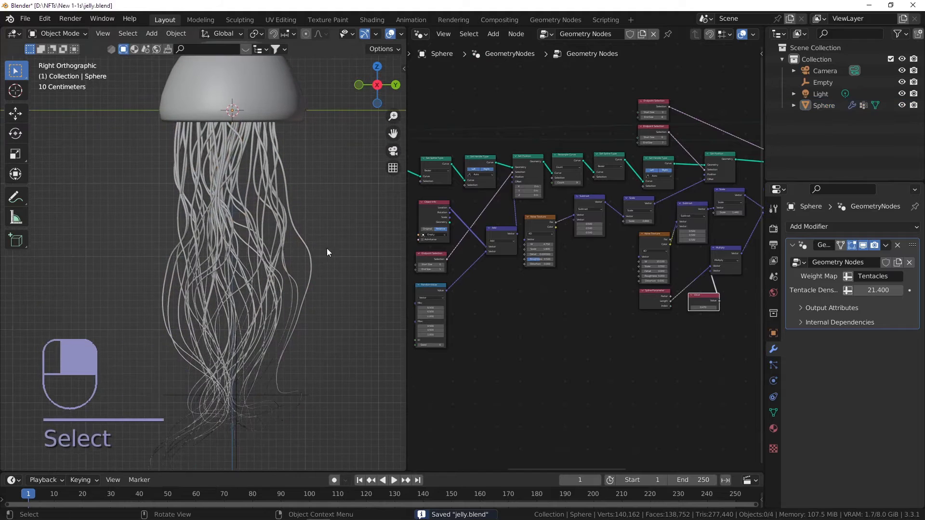
pyautogui.scroll(5, 437, 195)
pyautogui.scroll(-1, 540, 204)
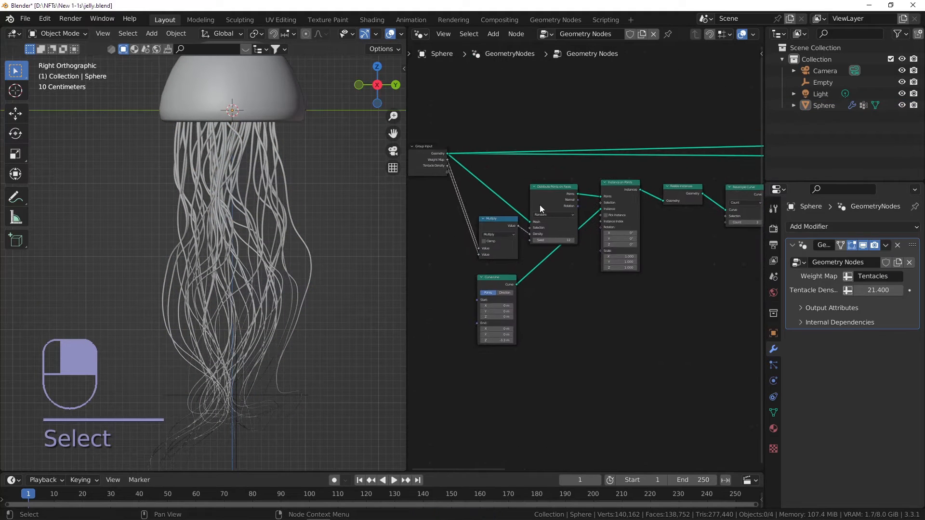
# Step: Review the geometry node tree from the Distribute Points on Faces node through to the final Join Geometry node
pyautogui.scroll(-1, 541, 215)
pyautogui.moveTo(544, 196); pyautogui.dragTo(540, 181)
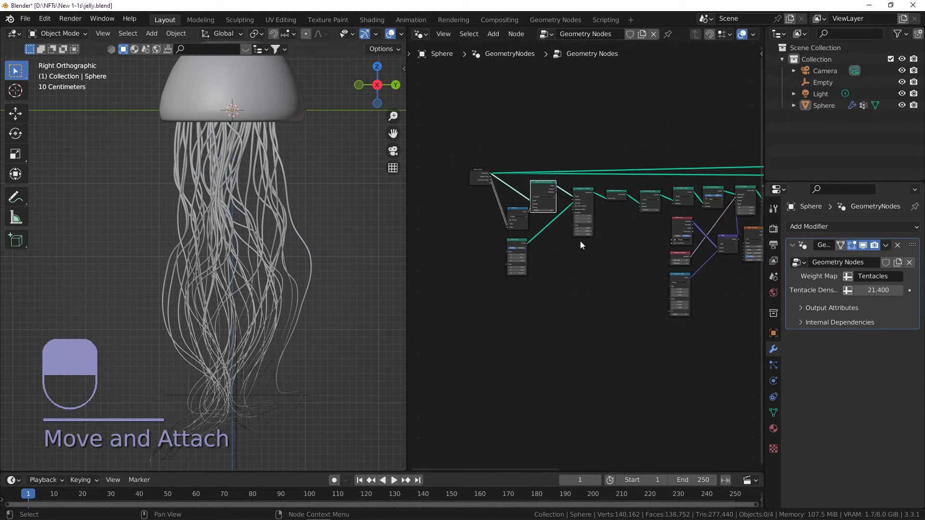
pyautogui.scroll(-2, 572, 233)
pyautogui.scroll(-2, 480, 165)
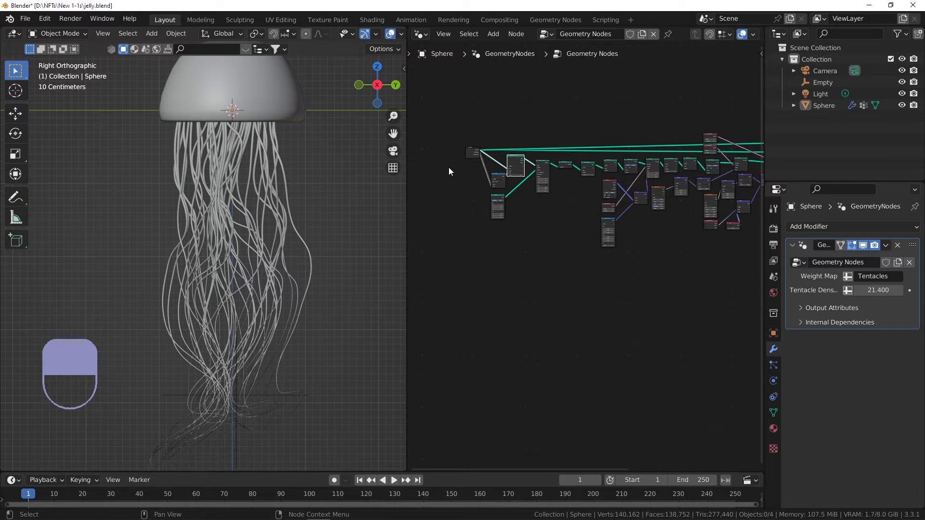
pyautogui.scroll(3, 506, 153)
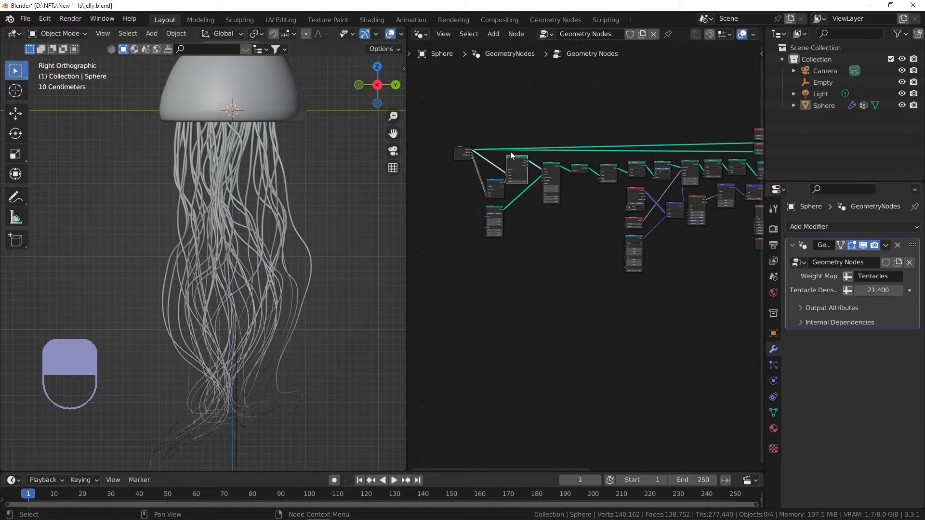
pyautogui.scroll(4, 483, 159)
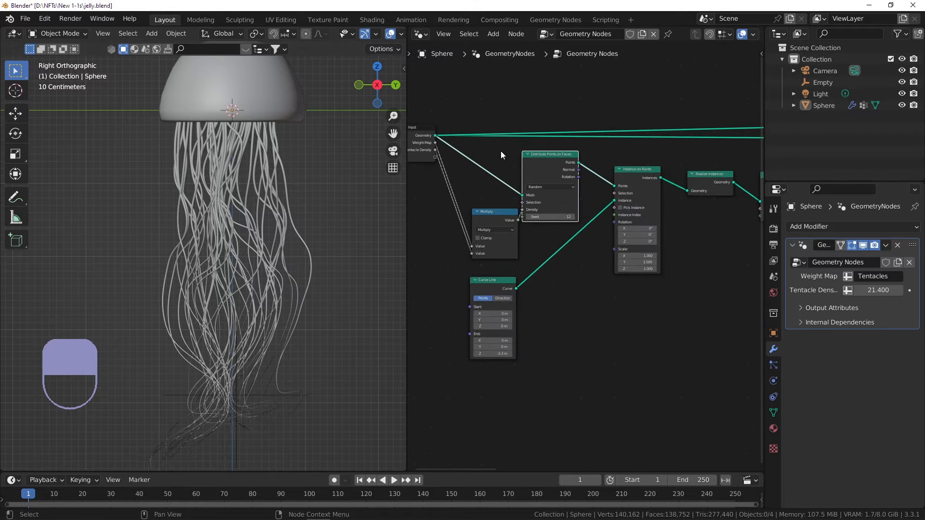
pyautogui.scroll(-2, 535, 125)
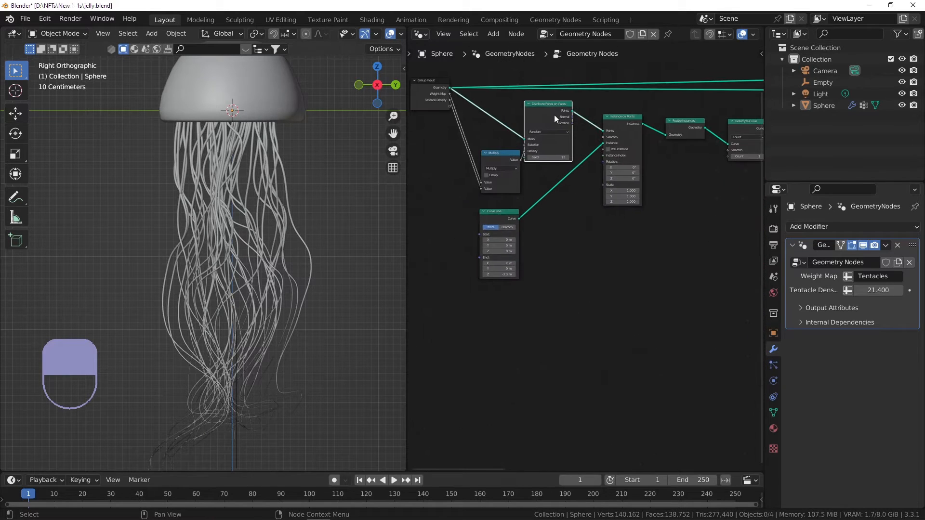
pyautogui.click(556, 107)
pyautogui.scroll(-5, 568, 118)
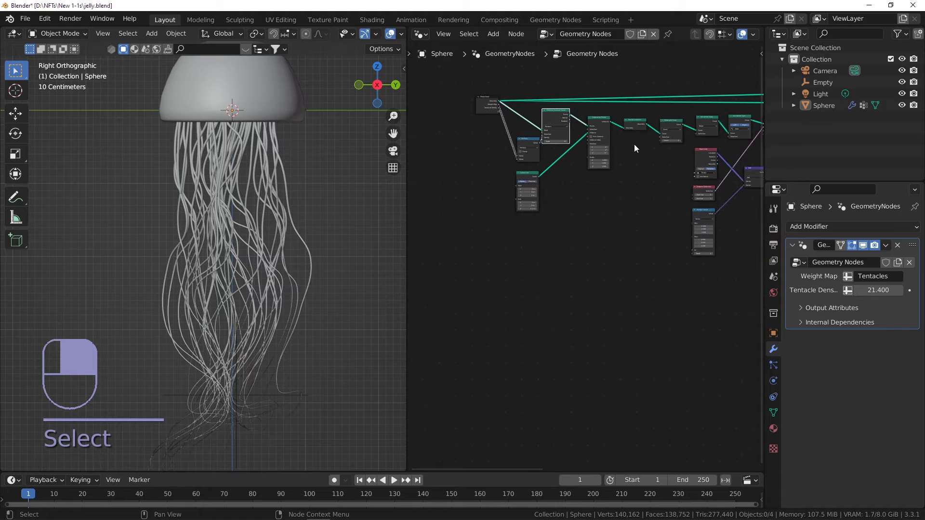
pyautogui.moveTo(628, 141); pyautogui.dragTo(563, 144, button='middle')
pyautogui.scroll(-6, 558, 141)
pyautogui.scroll(-2, 600, 144)
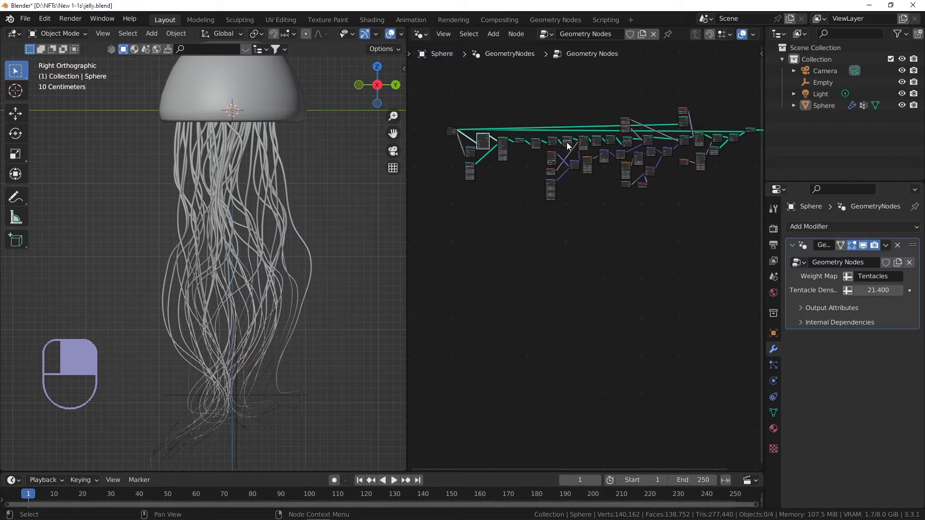
pyautogui.scroll(8, 610, 145)
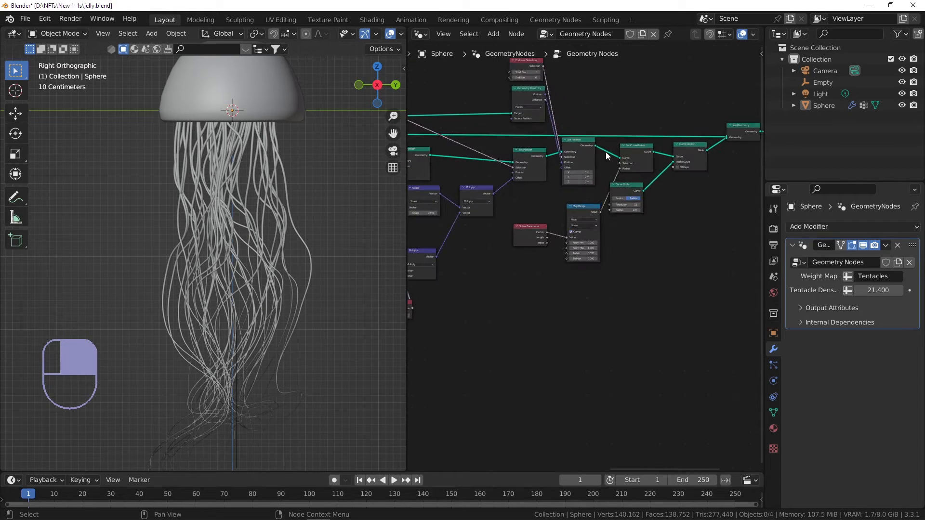
pyautogui.scroll(3, 608, 147)
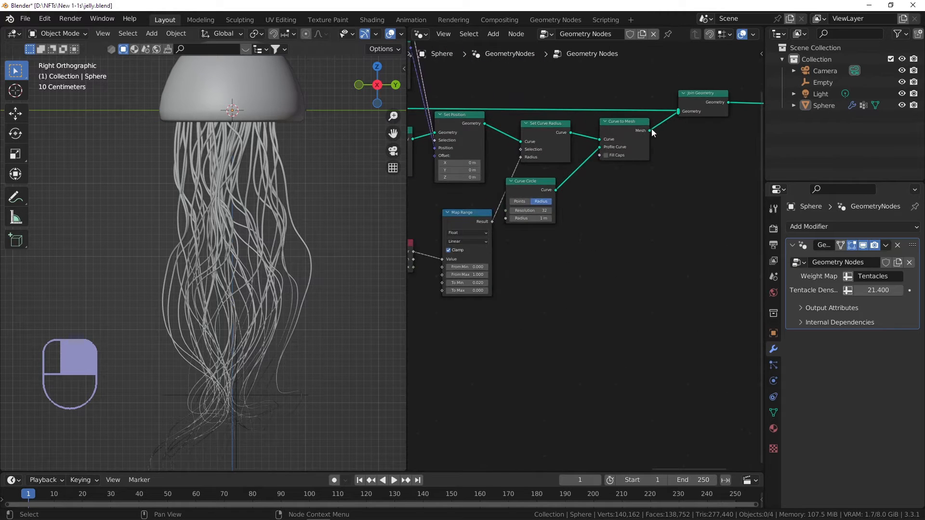
pyautogui.moveTo(651, 128); pyautogui.dragTo(570, 152, button='middle')
pyautogui.moveTo(578, 151); pyautogui.dragTo(666, 184)
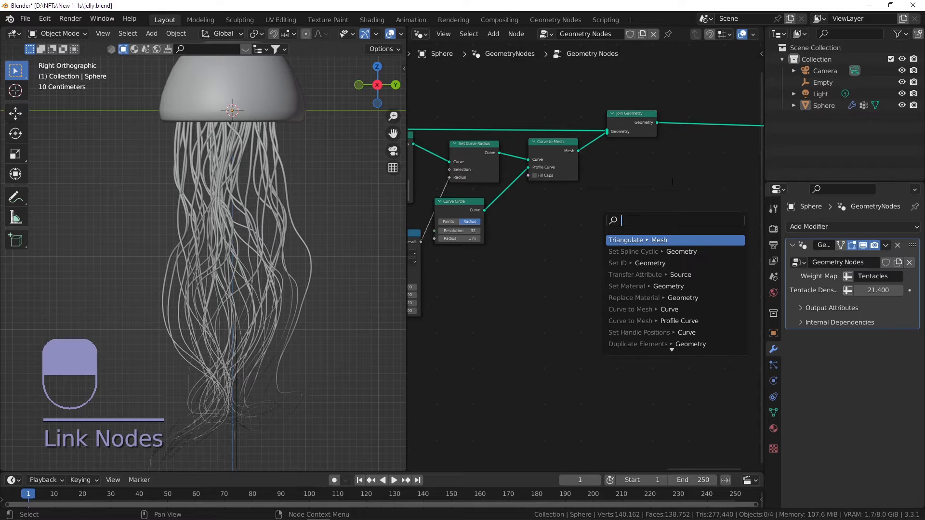
pyautogui.press('Escape')
# Step: Add a Trim Curve node below the Curve to Mesh node, fed by the last Set Position node's Geometry output
pyautogui.moveTo(473, 150); pyautogui.dragTo(559, 137, button='middle')
pyautogui.scroll(1, 588, 142)
pyautogui.moveTo(487, 126); pyautogui.dragTo(739, 315)
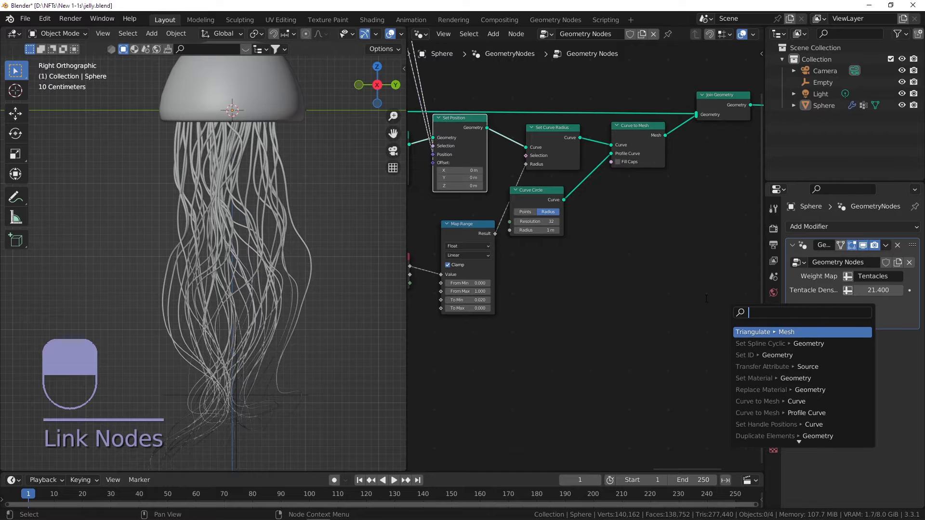
pyautogui.write('trim cru')
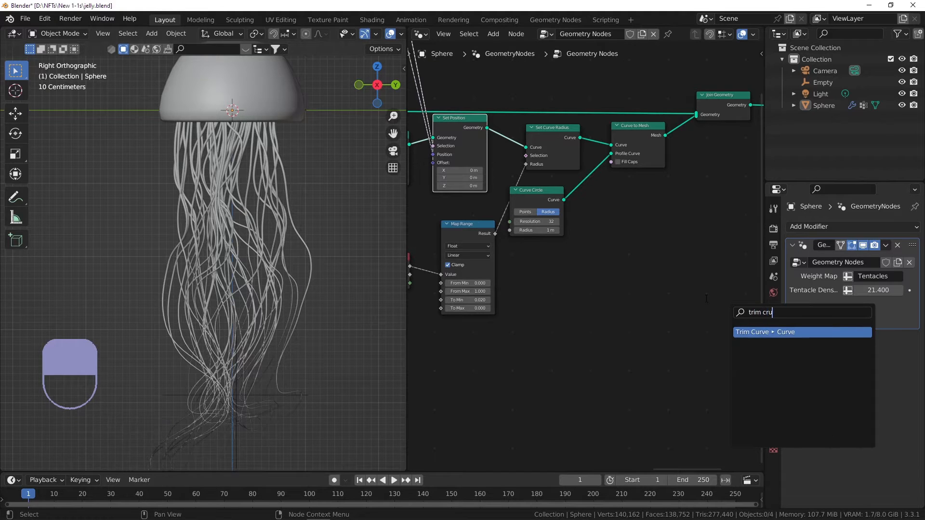
pyautogui.press('Return')
pyautogui.click(590, 246)
# Step: Link the Trim Curve output to Join Geometry and set its End factor to 0.517
pyautogui.scroll(3, 650, 275)
pyautogui.moveTo(656, 274); pyautogui.dragTo(590, 271, button='middle')
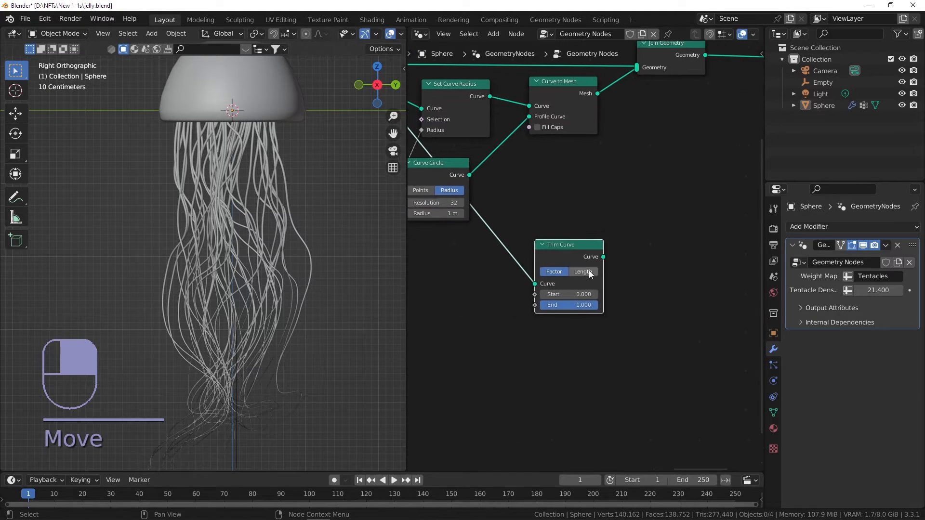
pyautogui.scroll(-2, 603, 266)
pyautogui.moveTo(591, 280); pyautogui.dragTo(618, 131)
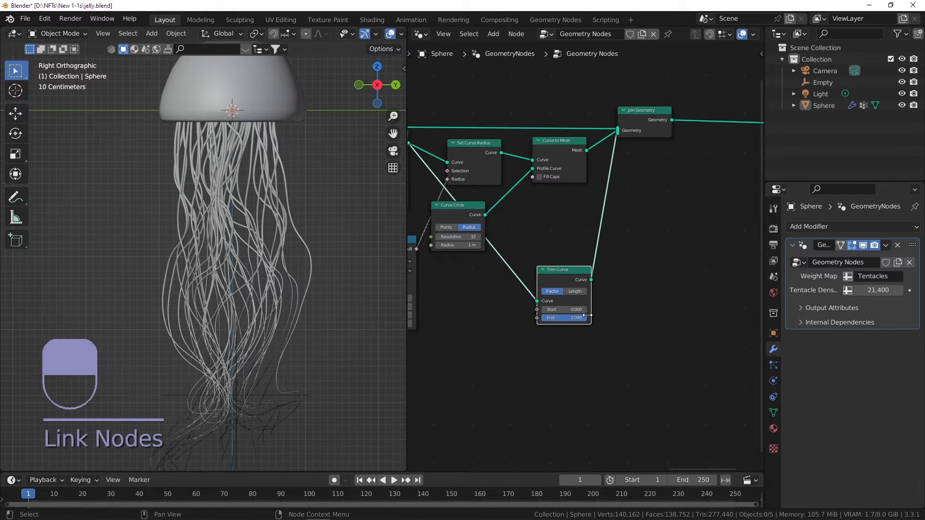
pyautogui.scroll(2, 566, 318)
pyautogui.moveTo(587, 307); pyautogui.dragTo(559, 306)
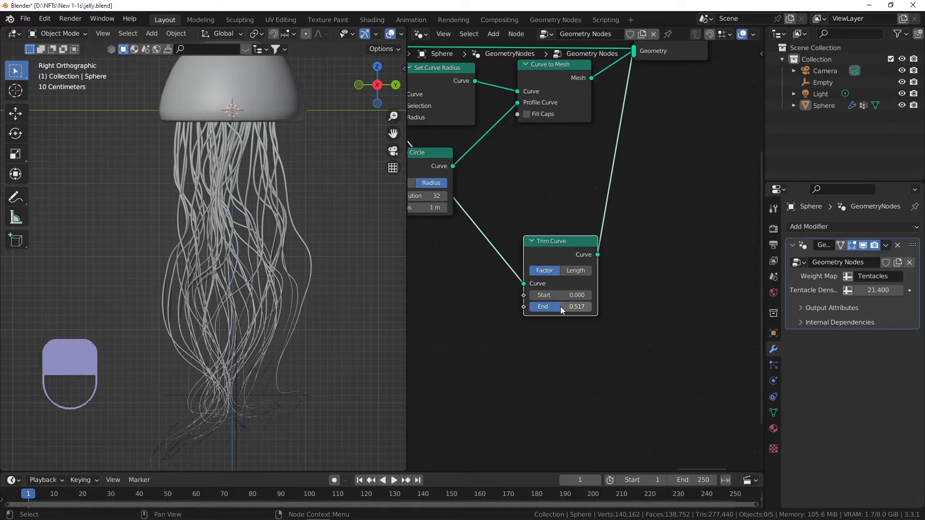
# Step: Insert a second Set Position node in the new branch, directly before the Trim Curve node
pyautogui.scroll(-3, 562, 306)
pyautogui.moveTo(440, 163); pyautogui.dragTo(563, 166, button='middle')
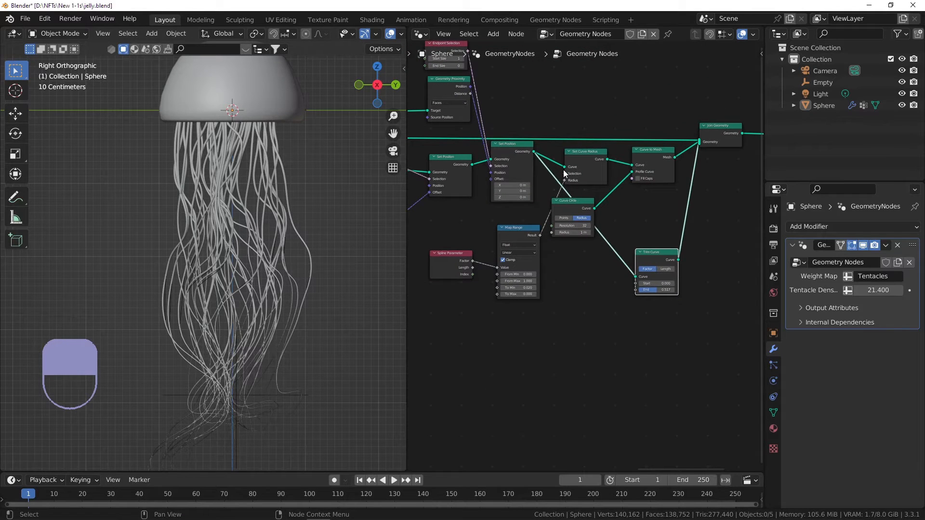
pyautogui.scroll(3, 614, 227)
pyautogui.moveTo(614, 228); pyautogui.dragTo(613, 217, button='middle')
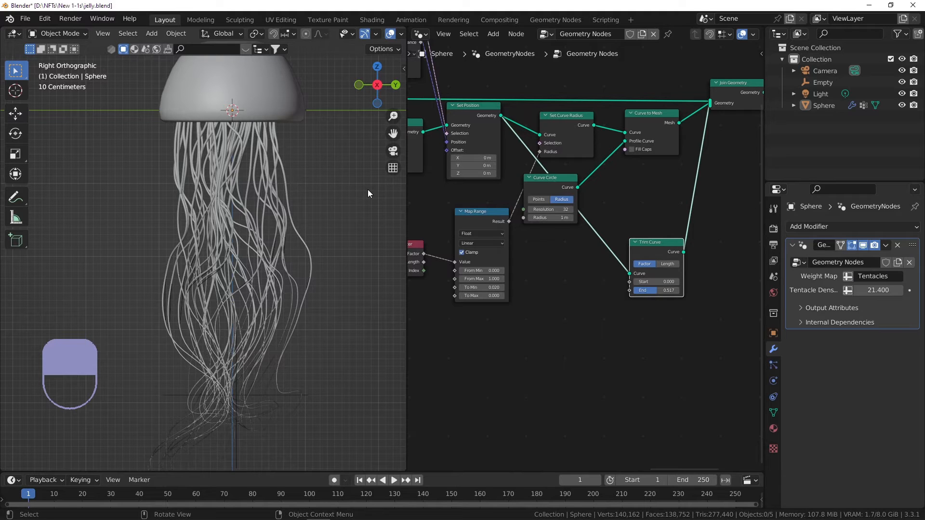
pyautogui.hotkey('shift', 'a')
pyautogui.write('set pos')
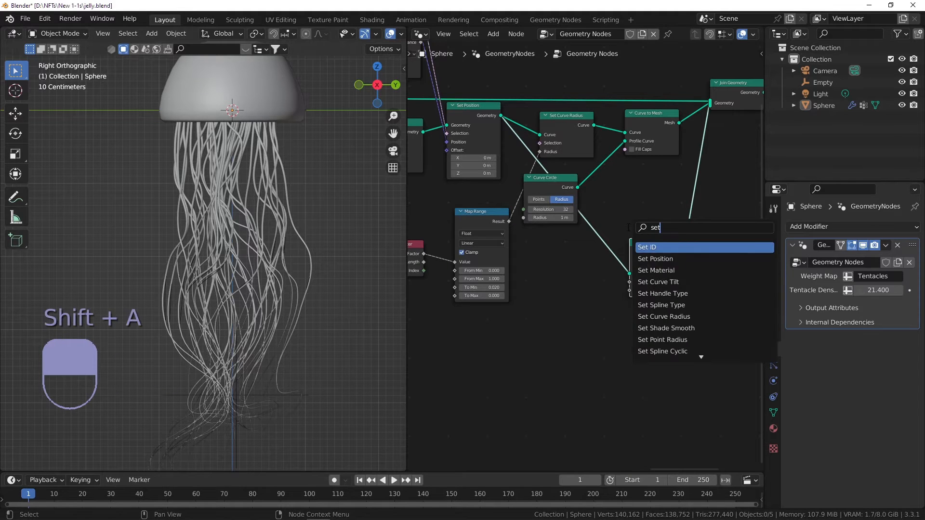
pyautogui.press('Return')
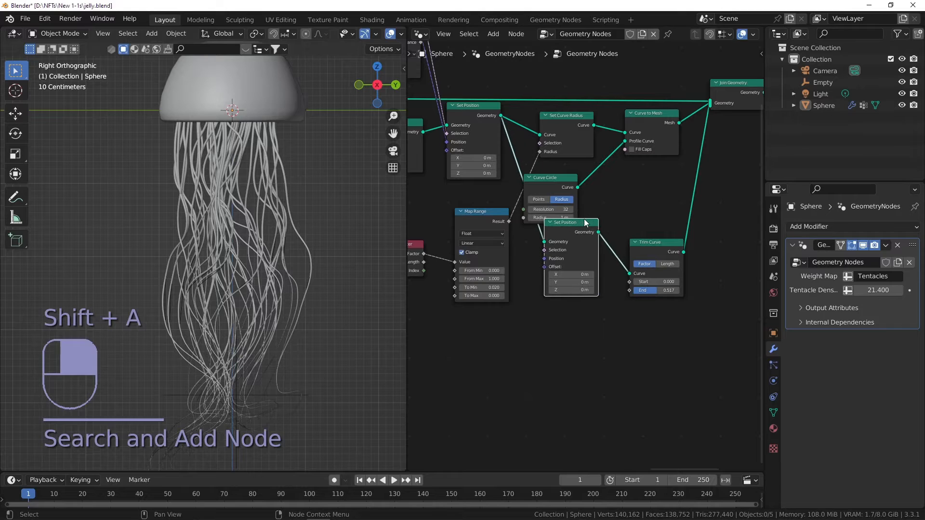
pyautogui.click(603, 219)
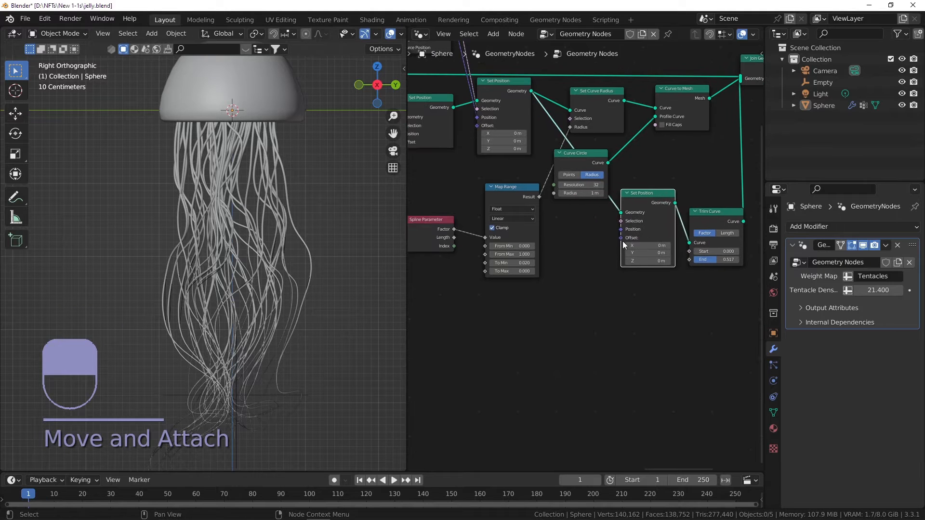
# Step: Add a Noise Texture node linked to the Offset of the Set Position node that feeds Trim Curve
pyautogui.moveTo(618, 238); pyautogui.dragTo(584, 313)
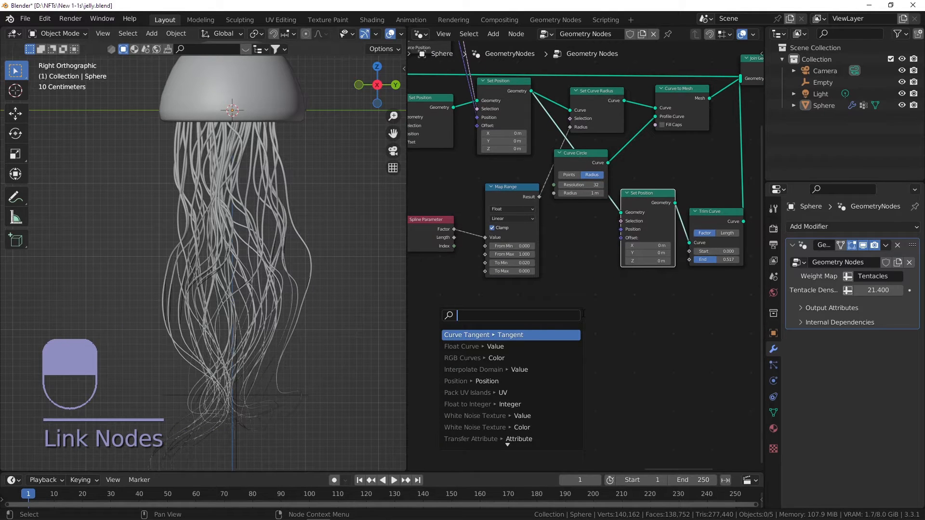
pyautogui.write('noise tex')
pyautogui.press('Return')
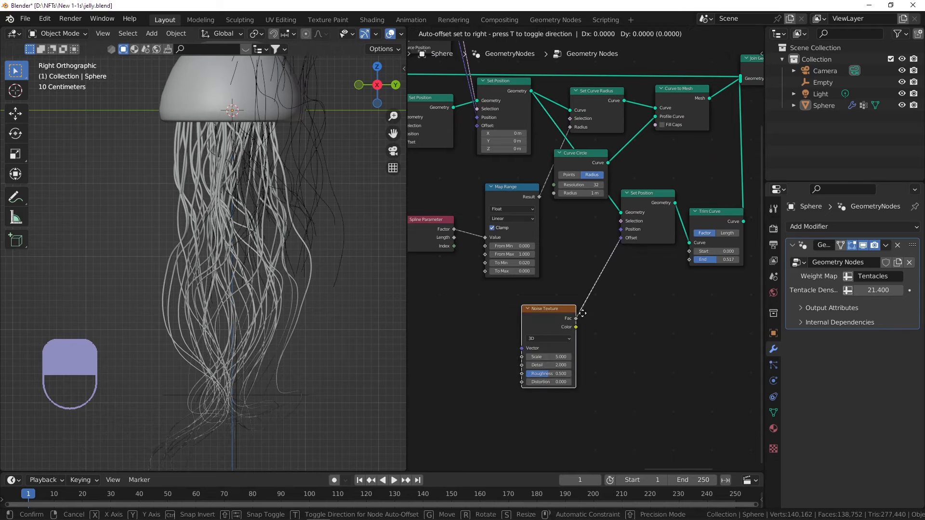
pyautogui.click(590, 272)
pyautogui.scroll(2, 591, 271)
pyautogui.moveTo(591, 271); pyautogui.dragTo(537, 316)
# Step: Insert a Vector Math node set to Subtract, with 0.5 on all three axes, between the Noise Texture and the Set Position Offset
pyautogui.hotkey('shift', 'a')
pyautogui.click(525, 270)
pyautogui.write('add')
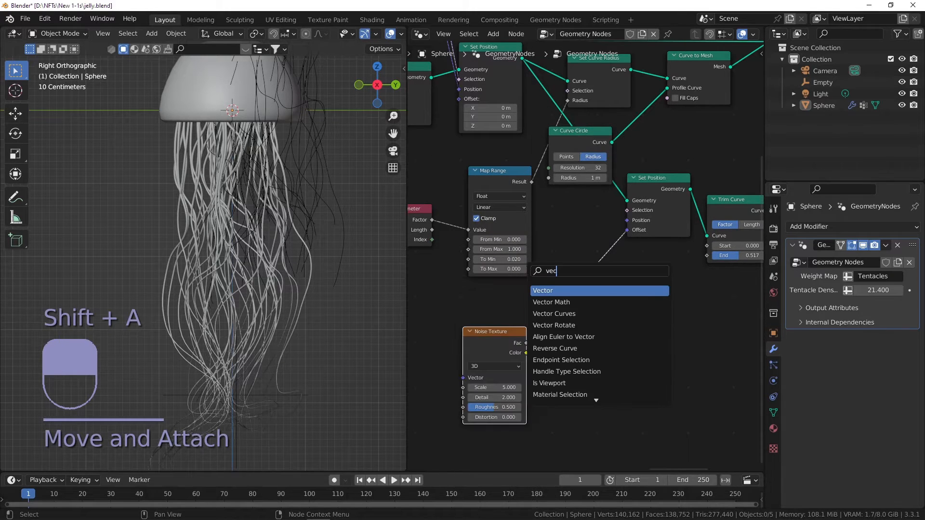
pyautogui.press('Return')
pyautogui.click(574, 305)
pyautogui.click(575, 305)
pyautogui.click(588, 321)
pyautogui.click(585, 334)
pyautogui.write('.5')
pyautogui.press('Return')
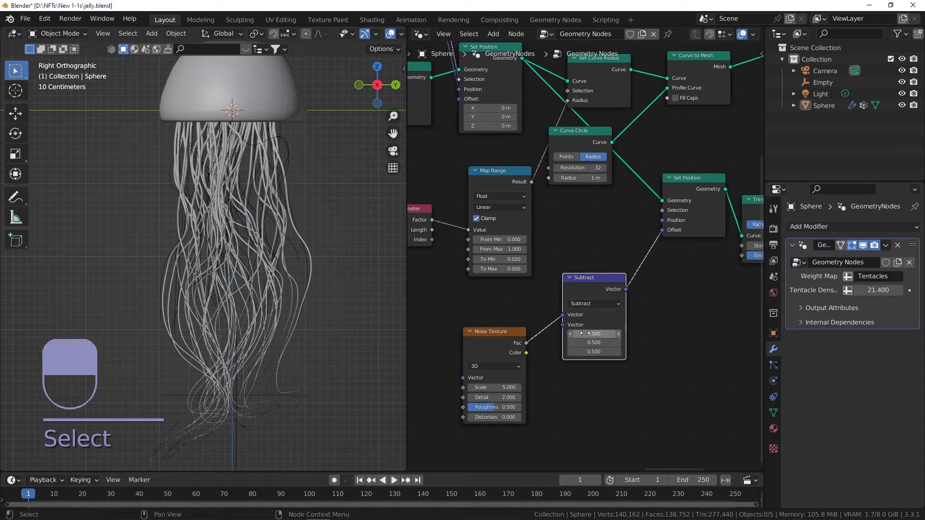
# Step: Insert a Set Curve Radius node between the Trim Curve and Join Geometry nodes
pyautogui.scroll(-1, 556, 276)
pyautogui.scroll(-1, 556, 276)
pyautogui.moveTo(556, 276); pyautogui.dragTo(575, 227, button='middle')
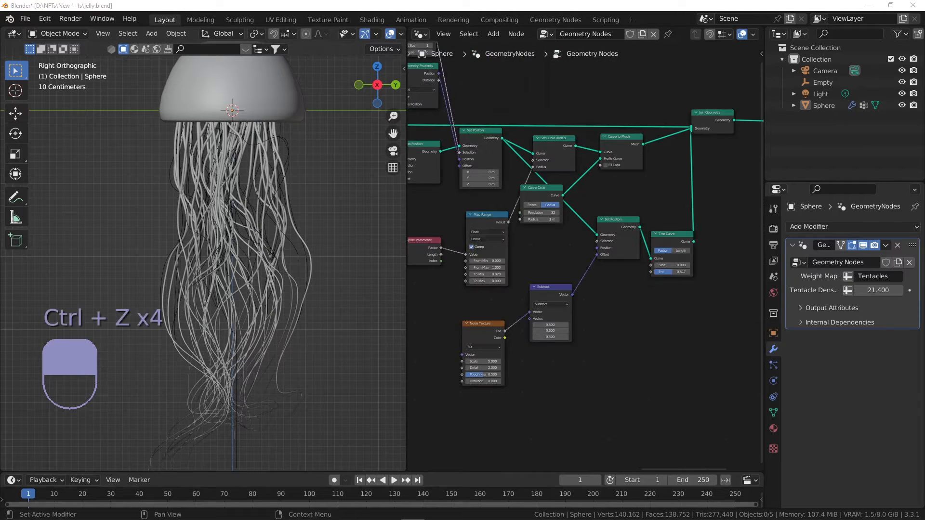
pyautogui.moveTo(629, 202); pyautogui.dragTo(607, 208, button='middle')
pyautogui.scroll(3, 608, 208)
pyautogui.moveTo(681, 194); pyautogui.dragTo(648, 201, button='middle')
pyautogui.scroll(-2, 577, 215)
pyautogui.moveTo(671, 231); pyautogui.dragTo(671, 198, button='middle')
pyautogui.hotkey('shift', 'a')
pyautogui.write('set')
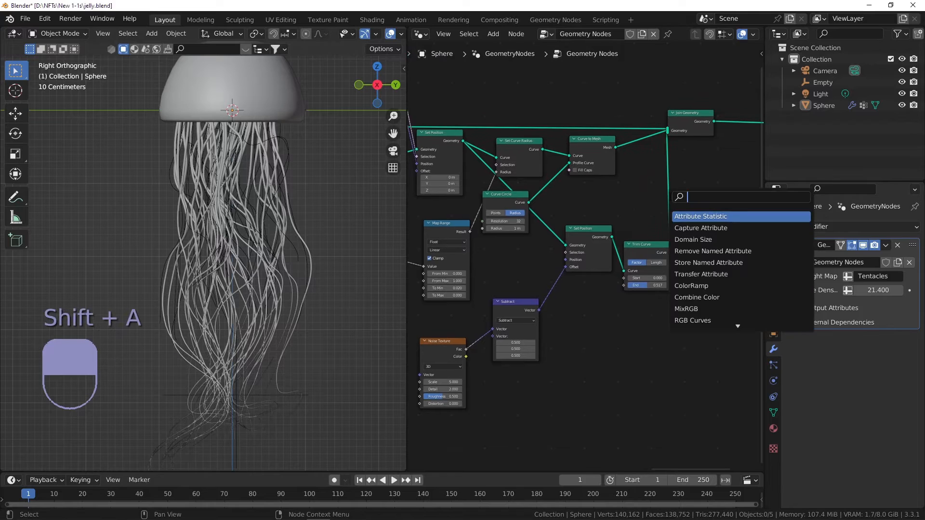
pyautogui.write(' c')
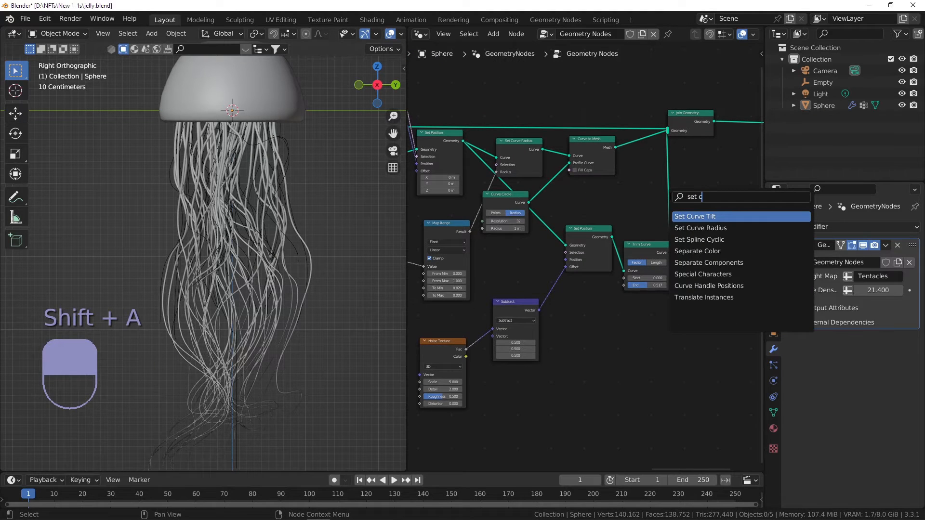
pyautogui.press('Return')
pyautogui.click(663, 191)
# Step: Insert a Curve to Mesh node between the new Set Curve Radius node and Join Geometry
pyautogui.hotkey('shift', 'a')
pyautogui.write('curve')
pyautogui.press('BackSpace')
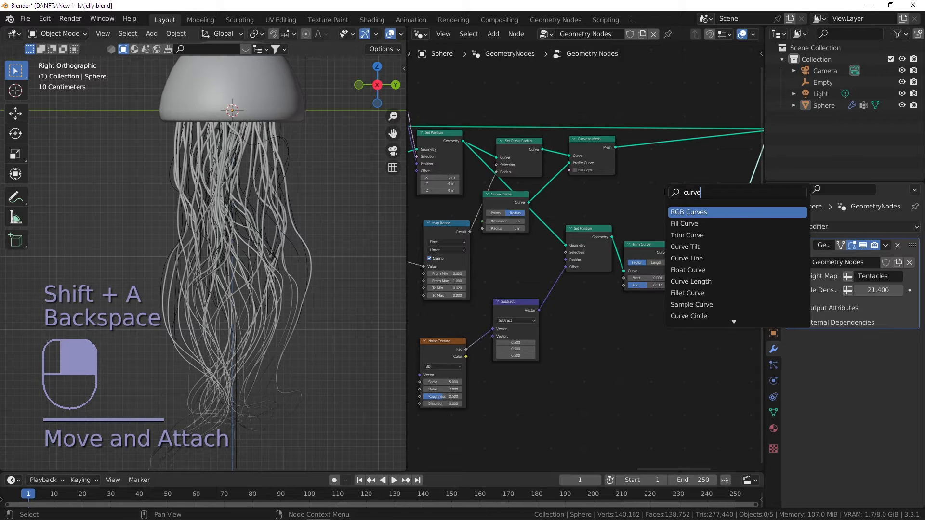
pyautogui.write('to')
pyautogui.press('Return')
pyautogui.click(724, 164)
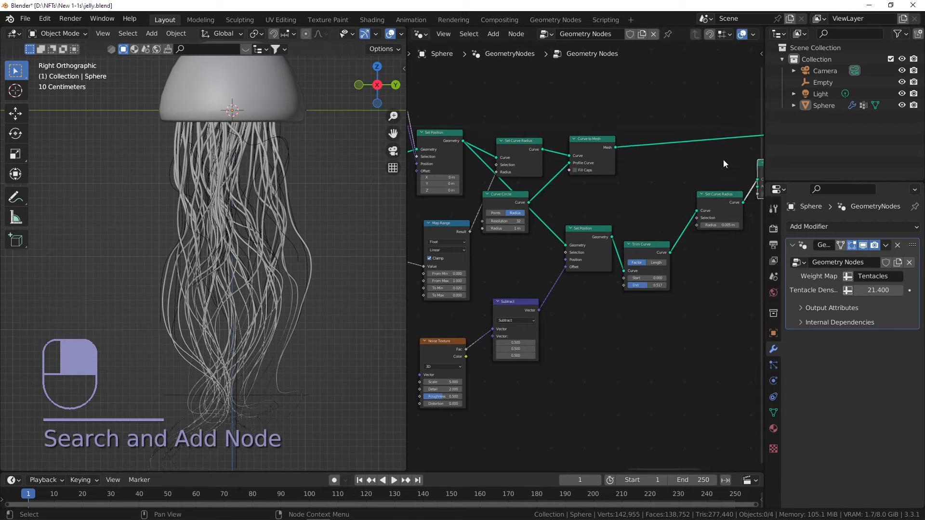
# Step: Link the existing Curve Circle to the Profile Curve input of the new Curve to Mesh node
pyautogui.scroll(-2, 642, 186)
pyautogui.moveTo(615, 171); pyautogui.dragTo(547, 166, button='middle')
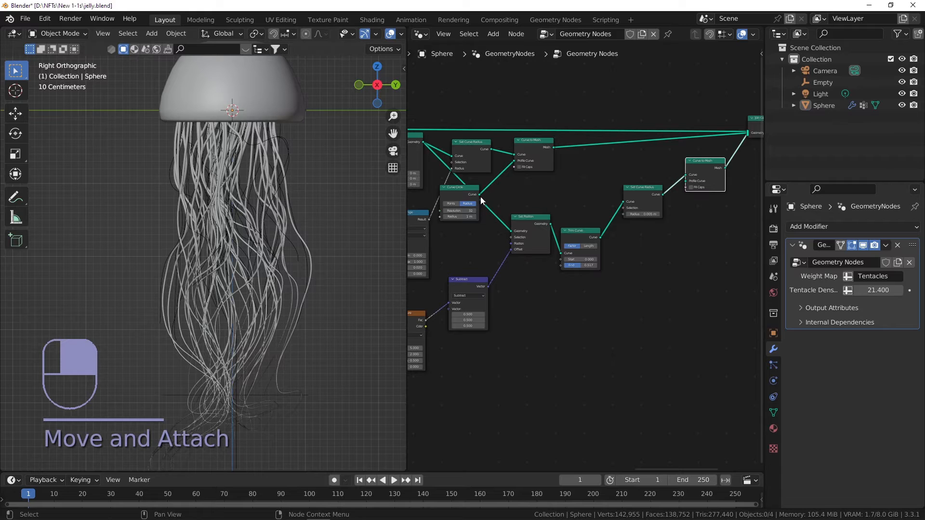
pyautogui.moveTo(480, 195); pyautogui.dragTo(689, 184)
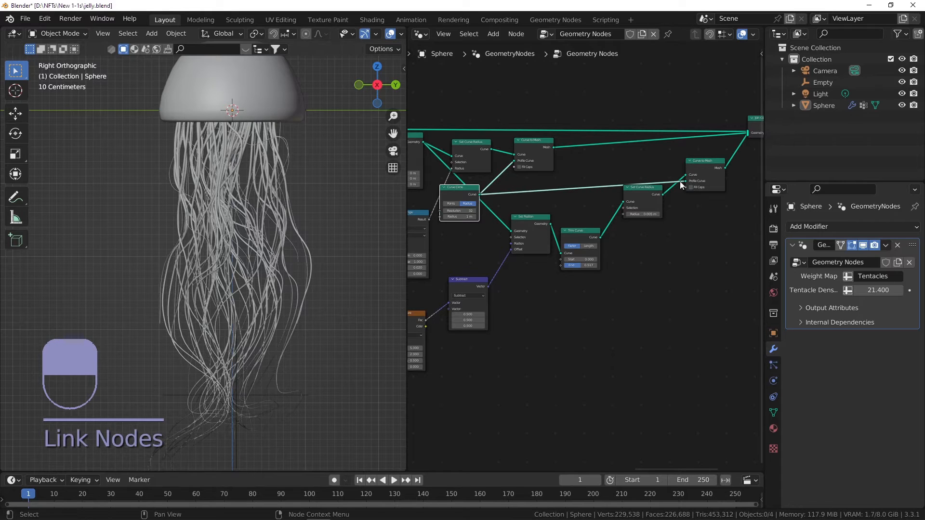
pyautogui.moveTo(570, 248); pyautogui.dragTo(650, 188, button='middle')
pyautogui.scroll(3, 633, 202)
pyautogui.scroll(1, 635, 192)
pyautogui.scroll(-1, 718, 155)
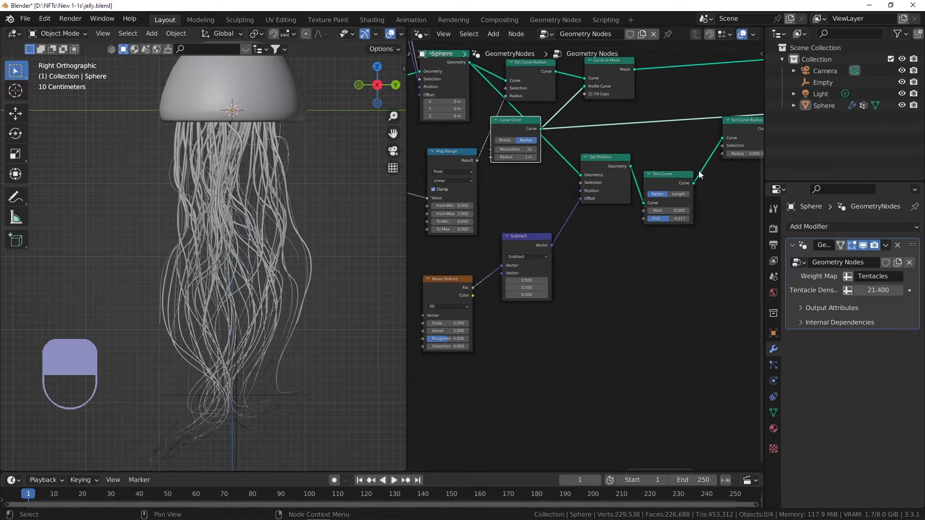
# Step: Link the Map Range Result to the Radius input of the second branch's Set Curve Radius node
pyautogui.scroll(-5, 722, 154)
pyautogui.moveTo(580, 184); pyautogui.dragTo(506, 196, button='middle')
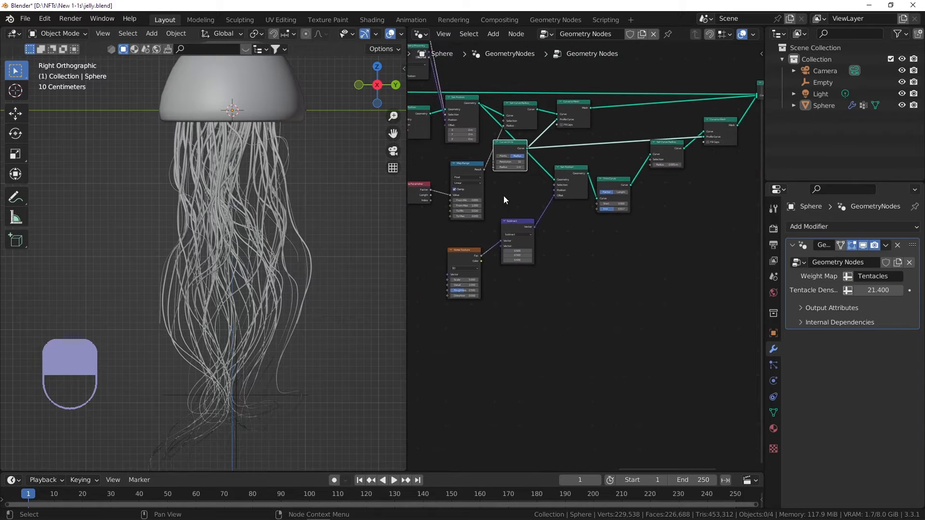
pyautogui.scroll(1, 504, 196)
pyautogui.moveTo(481, 164); pyautogui.dragTo(689, 157)
# Step: Insert a Math node set to Multiply with a value of about 0.71 between Map Range and the second Set Curve Radius
pyautogui.scroll(1, 667, 152)
pyautogui.hotkey('shift', 'a')
pyautogui.write('math')
pyautogui.press('Return')
pyautogui.click(631, 139)
pyautogui.click(642, 165)
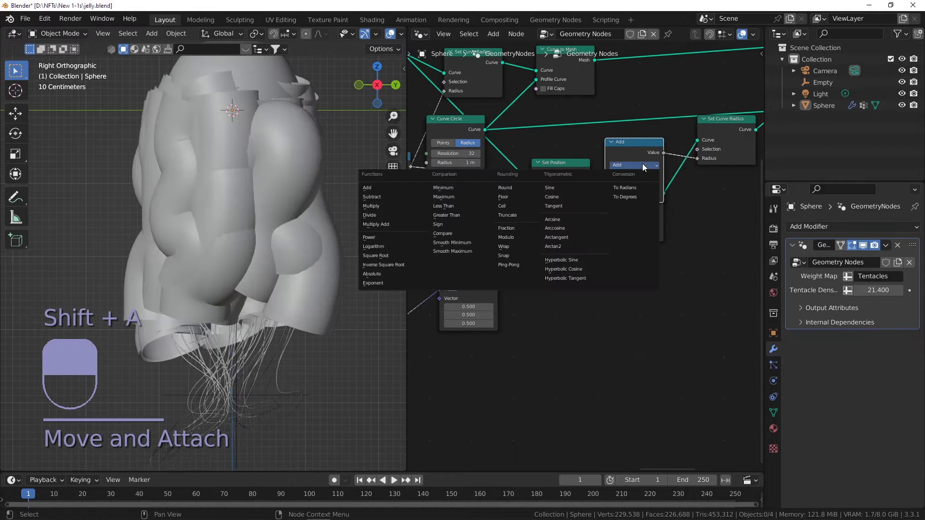
pyautogui.click(398, 206)
pyautogui.scroll(3, 568, 159)
pyautogui.keyDown('shift'); pyautogui.moveTo(672, 220); pyautogui.dragTo(714, 219); pyautogui.keyUp('shift')
# Step: Move the Multiply node below Trim Curve and the Curve Circle node down beside it to tidy the second branch
pyautogui.scroll(-4, 557, 198)
pyautogui.moveTo(594, 182); pyautogui.dragTo(584, 262)
pyautogui.moveTo(554, 253); pyautogui.dragTo(623, 248, button='middle')
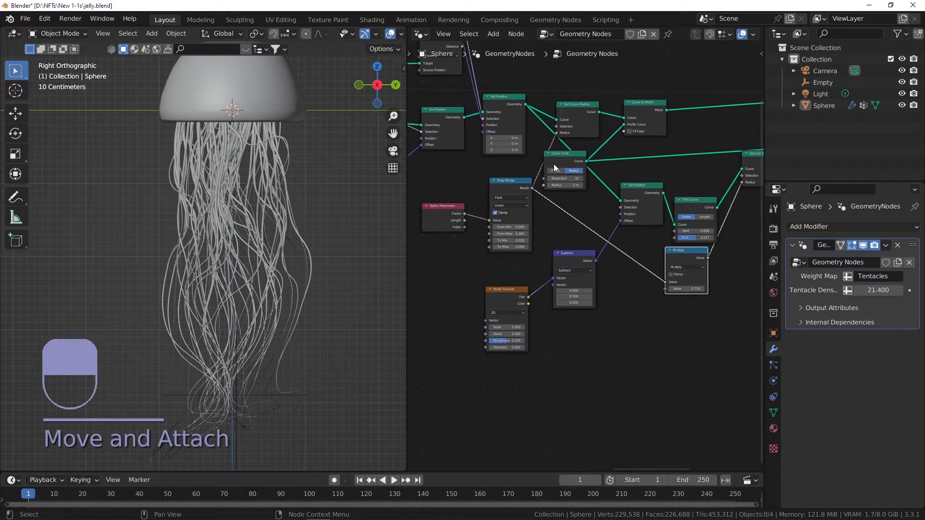
pyautogui.scroll(-3, 554, 164)
pyautogui.moveTo(557, 161); pyautogui.dragTo(562, 171)
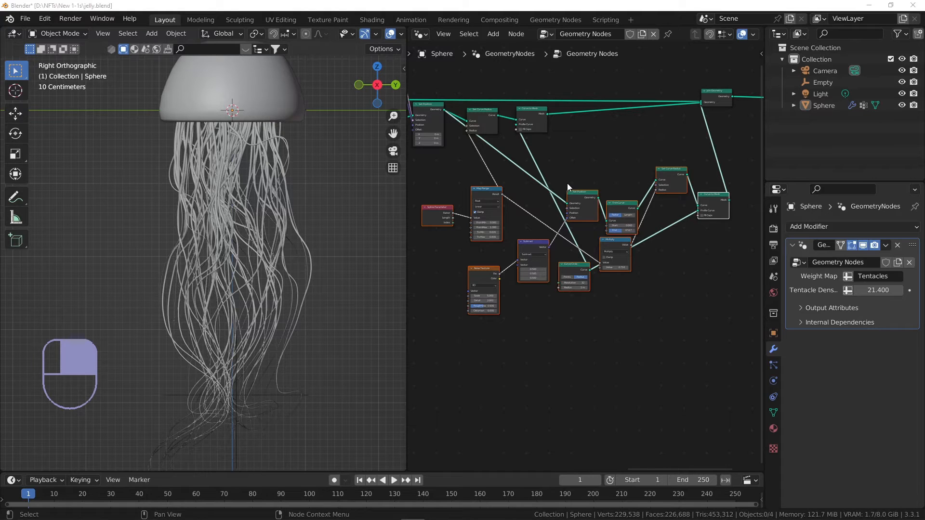
# Step: Duplicate the whole second tentacle branch with its incoming links kept and place the copy below the original
pyautogui.scroll(-2, 580, 183)
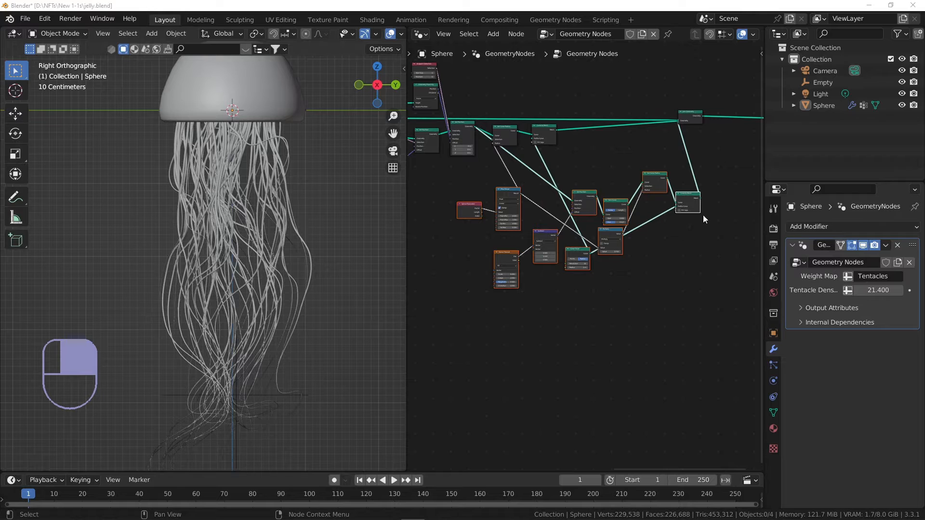
pyautogui.moveTo(727, 270); pyautogui.dragTo(462, 195)
pyautogui.hotkey('shift', 'ctrl', 'd')
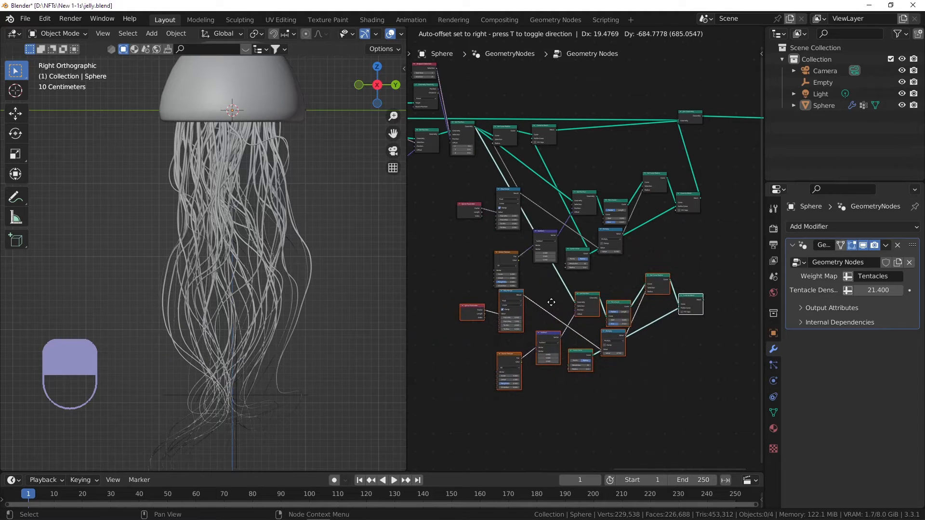
pyautogui.click(542, 303)
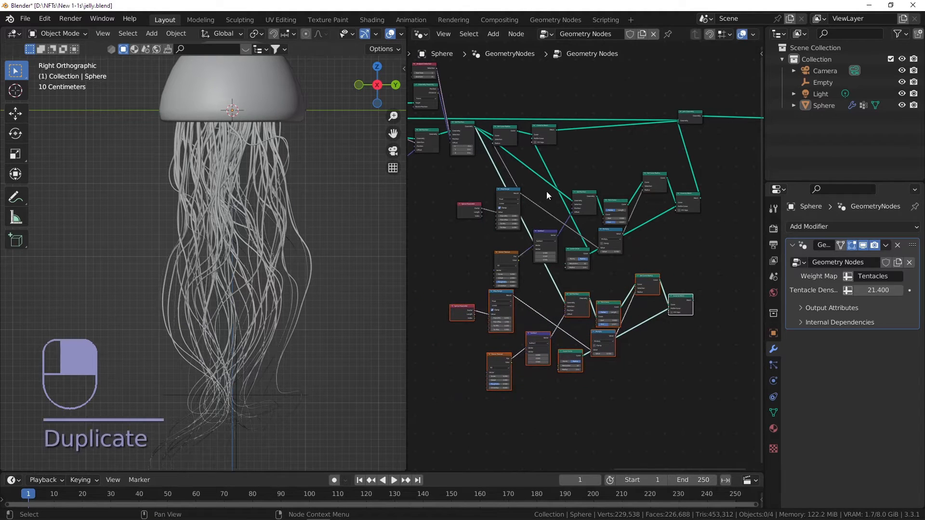
# Step: Link the duplicated branch's Curve to Mesh output to the Join Geometry node
pyautogui.moveTo(566, 310); pyautogui.dragTo(558, 297, button='middle')
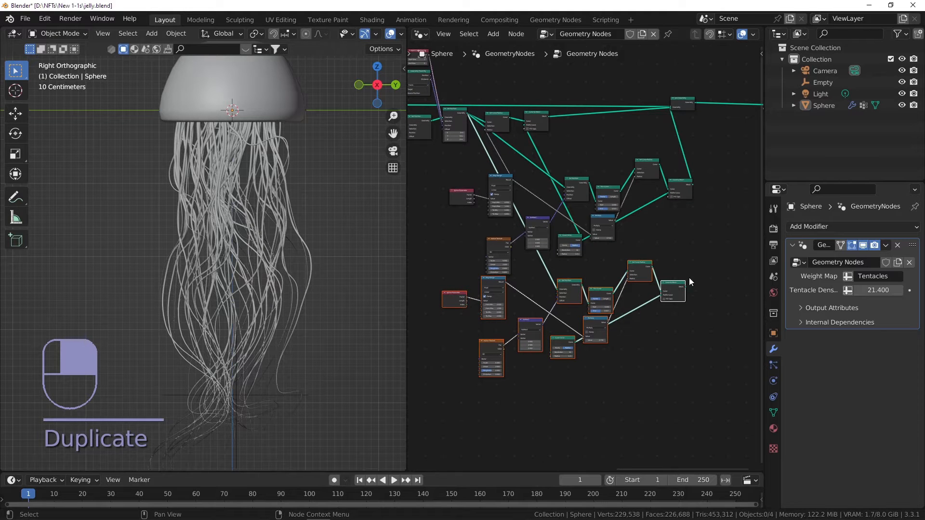
pyautogui.scroll(3, 685, 287)
pyautogui.moveTo(685, 287); pyautogui.dragTo(663, 116)
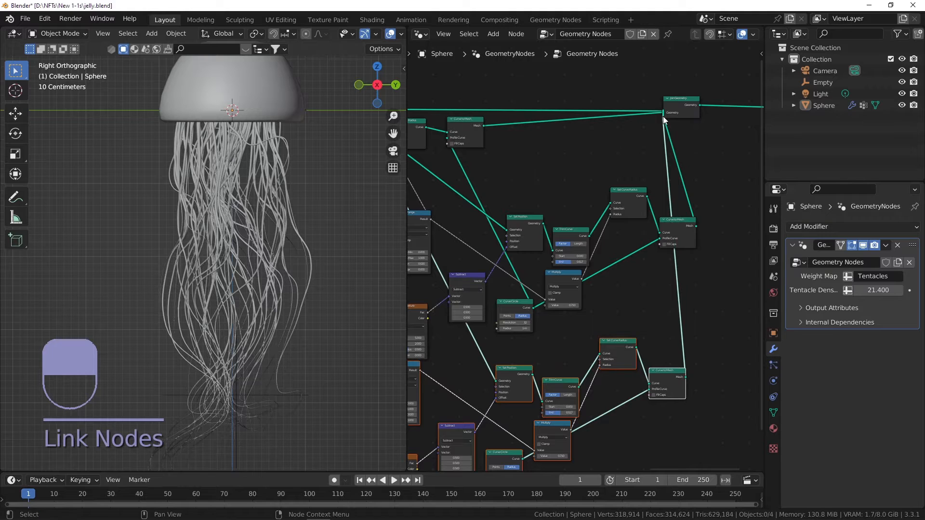
# Step: Set the duplicated branch's Noise Texture scale to about 10.8
pyautogui.scroll(-2, 638, 169)
pyautogui.moveTo(594, 332); pyautogui.dragTo(689, 225, button='middle')
pyautogui.scroll(5, 564, 322)
pyautogui.moveTo(509, 344); pyautogui.dragTo(561, 344)
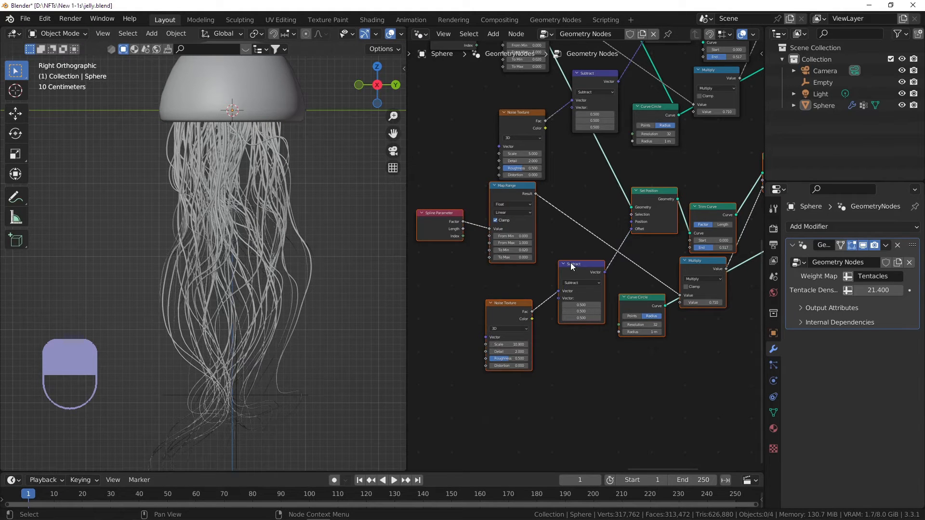
# Step: Set the End factor of the duplicated branch's Trim Curve to about 0.622
pyautogui.moveTo(629, 269); pyautogui.dragTo(559, 244, button='middle')
pyautogui.scroll(4, 580, 259)
pyautogui.scroll(2, 660, 189)
pyautogui.moveTo(643, 196)
pyautogui.mouseDown()
pyautogui.moveTo(656, 196)
pyautogui.moveTo(633, 196)
pyautogui.mouseUp()
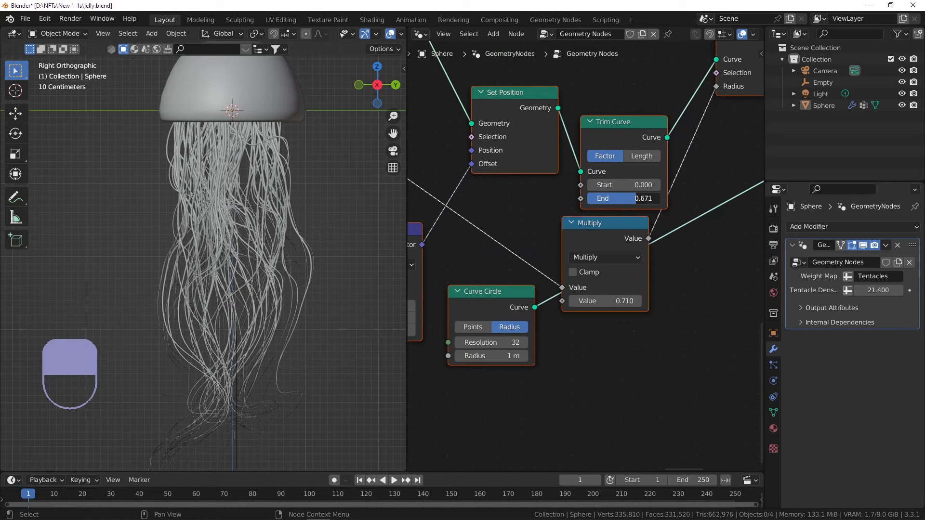
# Step: Try moving the Empty around below the bell to test how the tentacles follow it
pyautogui.click(285, 397)
pyautogui.scroll(-3, 289, 398)
pyautogui.scroll(3, 308, 332)
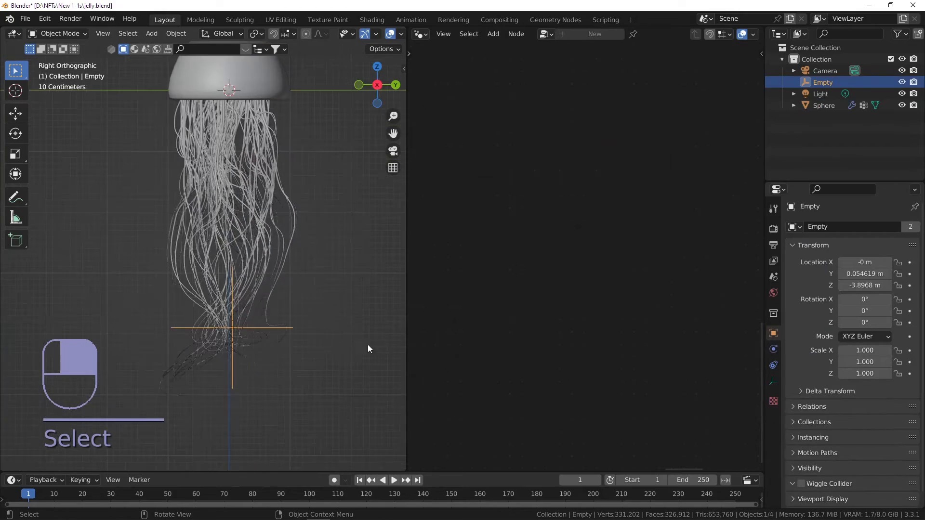
pyautogui.press('g')
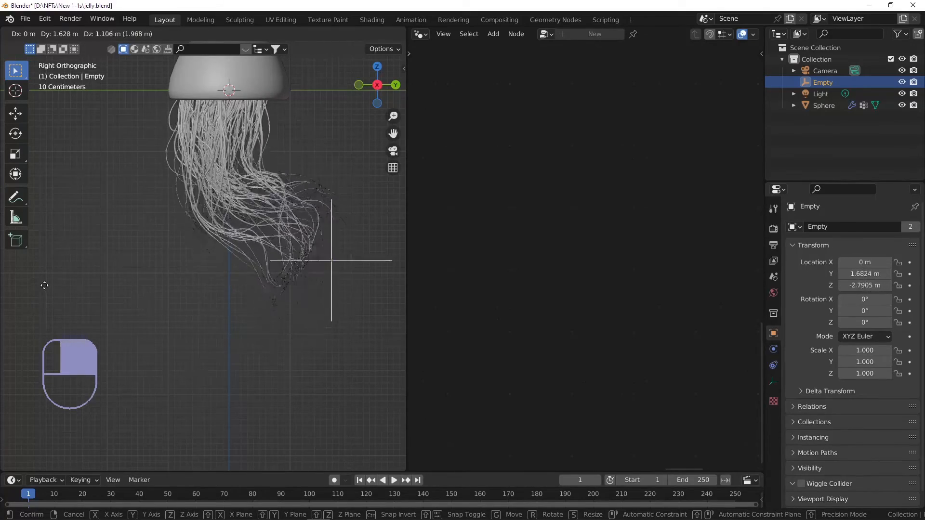
pyautogui.moveTo(374, 424); pyautogui.dragTo(295, 270)
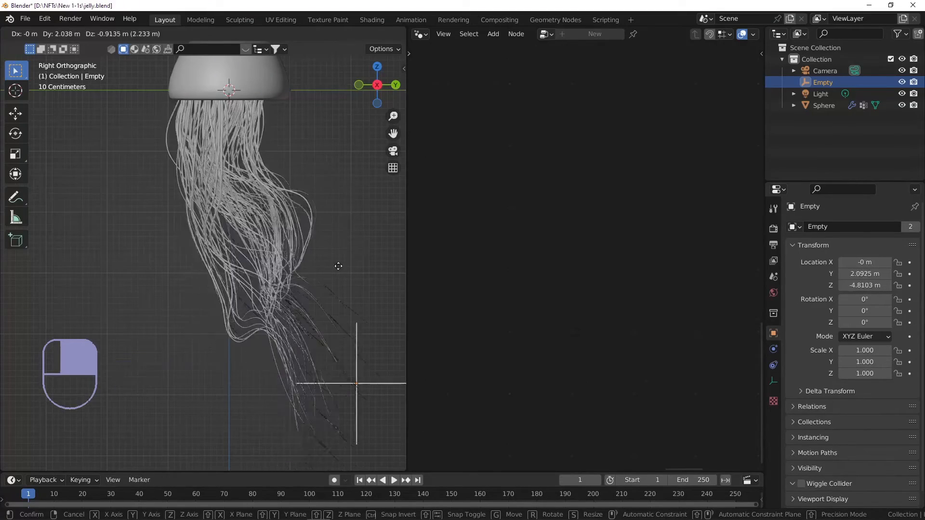
pyautogui.rightClick(275, 279)
pyautogui.click(326, 274)
# Step: Save jelly.blend and select the jellyfish Sphere again
pyautogui.scroll(-3, 326, 274)
pyautogui.hotkey('ctrl', 's')
pyautogui.scroll(3, 289, 192)
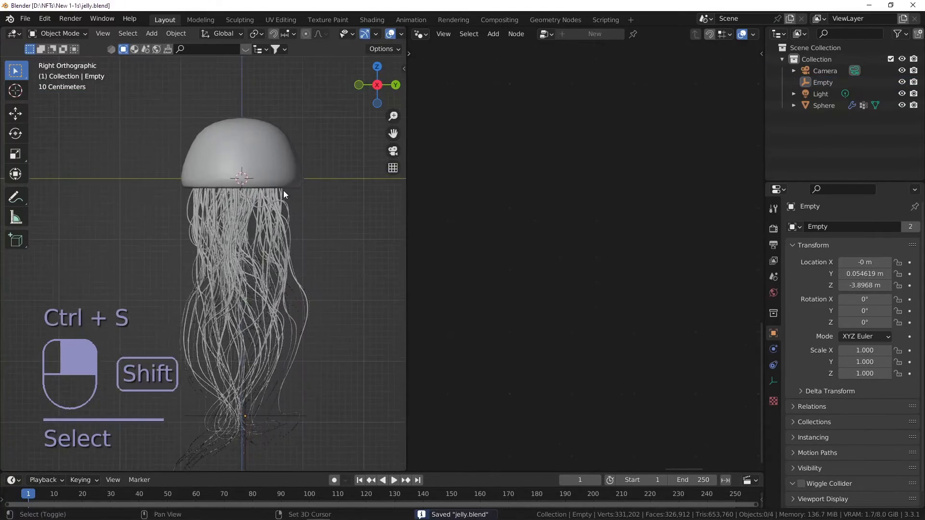
pyautogui.click(250, 144)
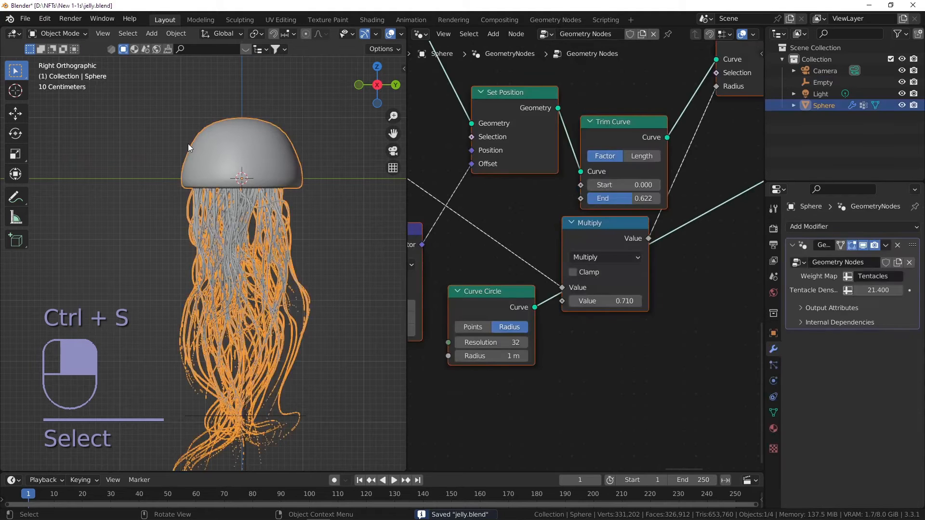
# Step: Look over the node tree from the tentacle branches along the bell's geometry link to Join Geometry
pyautogui.press('Home')
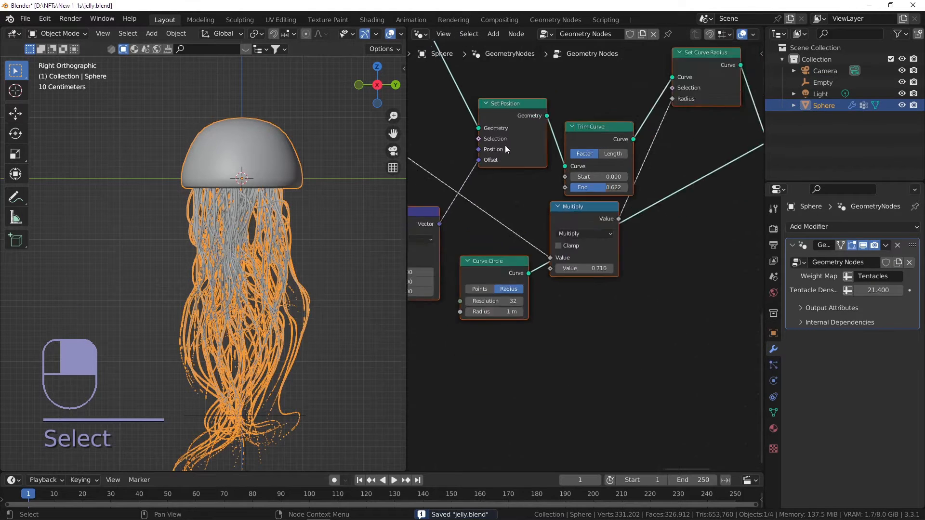
pyautogui.moveTo(517, 161); pyautogui.dragTo(564, 236, button='middle')
pyautogui.moveTo(671, 183); pyautogui.dragTo(663, 222, button='middle')
pyautogui.moveTo(713, 202); pyautogui.dragTo(701, 191)
pyautogui.scroll(-3, 504, 190)
pyautogui.moveTo(504, 190); pyautogui.dragTo(639, 179, button='middle')
pyautogui.moveTo(526, 185)
pyautogui.mouseDown(button='middle')
pyautogui.moveTo(558, 190)
pyautogui.moveTo(460, 162)
pyautogui.moveTo(412, 162)
pyautogui.mouseUp(button='middle')
pyautogui.scroll(8, 429, 179)
pyautogui.moveTo(617, 161); pyautogui.dragTo(427, 169, button='middle')
pyautogui.scroll(-8, 614, 164)
pyautogui.moveTo(694, 163); pyautogui.dragTo(511, 169, button='middle')
pyautogui.moveTo(651, 166); pyautogui.dragTo(509, 174, button='middle')
pyautogui.scroll(5, 661, 183)
pyautogui.moveTo(661, 184)
pyautogui.mouseDown(button='middle')
pyautogui.moveTo(497, 187)
pyautogui.moveTo(666, 165)
pyautogui.mouseUp(button='middle')
pyautogui.scroll(-3, 626, 190)
pyautogui.scroll(9, 649, 202)
pyautogui.scroll(1, 648, 209)
pyautogui.scroll(-7, 634, 192)
# Step: Insert a Set Position node on the bell's geometry link leading to Join Geometry
pyautogui.hotkey('shift', 'a')
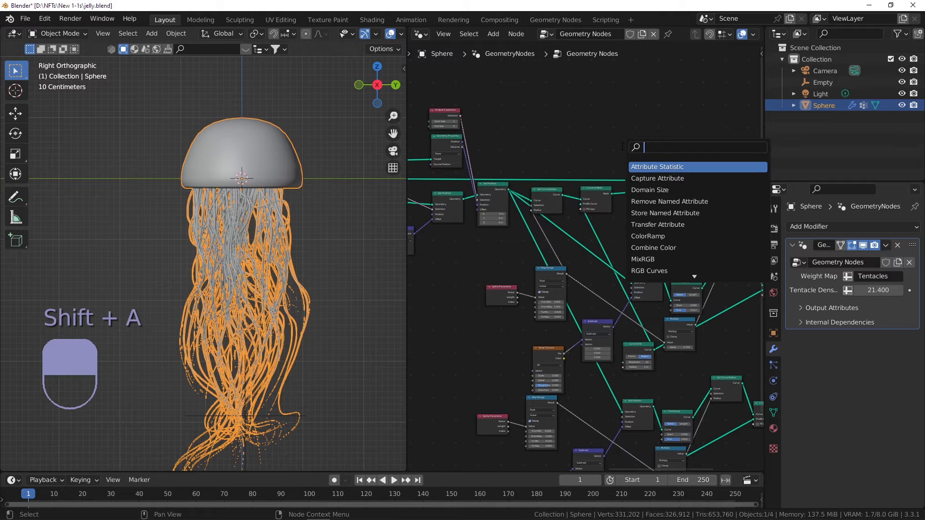
pyautogui.write('set')
pyautogui.press('Down')
pyautogui.press('Return')
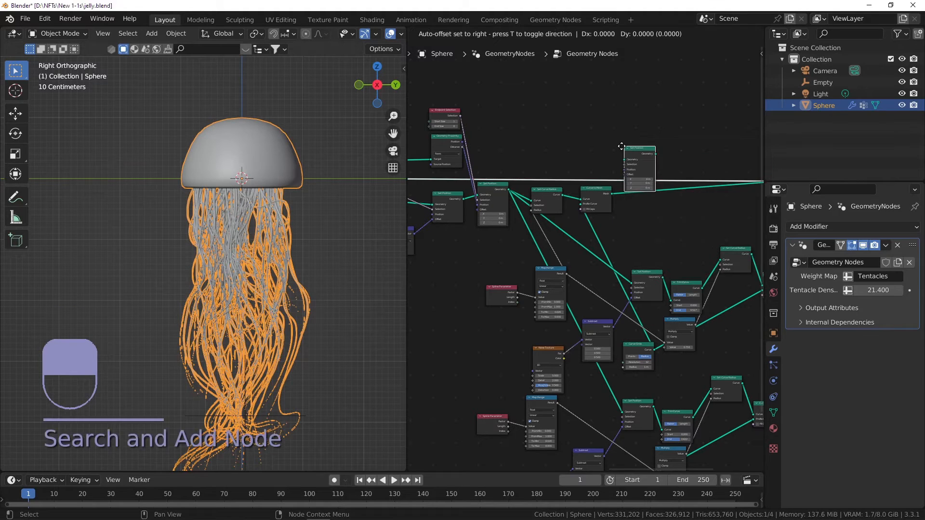
pyautogui.click(608, 127)
# Step: Add a Noise Texture node above the bell's geometry link, ahead of the new Set Position
pyautogui.scroll(2, 592, 119)
pyautogui.hotkey('shift', 'a')
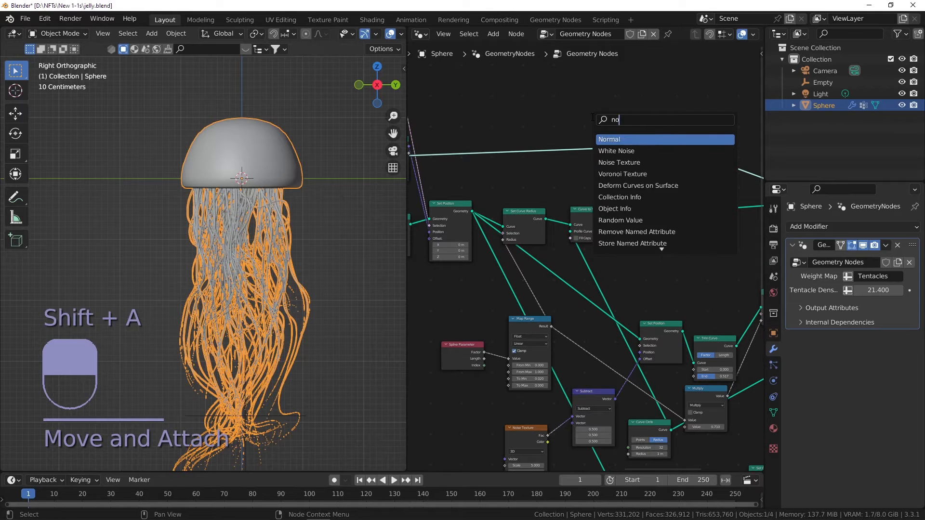
pyautogui.press('Down')
pyautogui.press('Return')
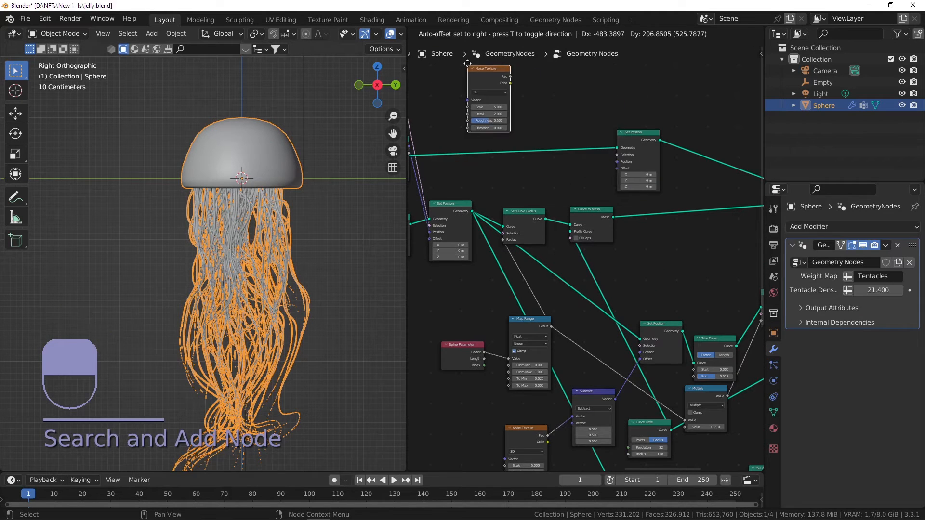
pyautogui.click(519, 129)
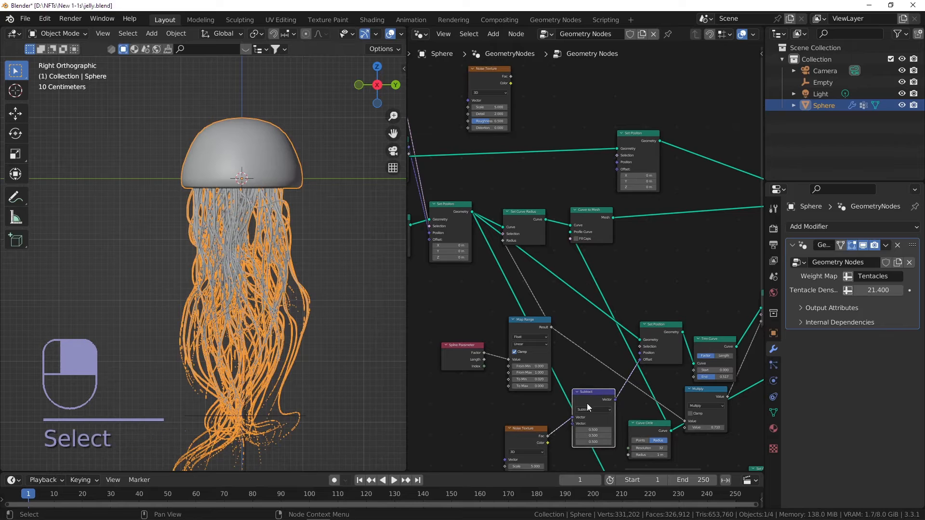
# Step: Duplicate the 0.5 Subtract node beside the new Noise Texture and link the noise Color through it to Set Position's Offset
pyautogui.hotkey('shift', 'd')
pyautogui.click(532, 99)
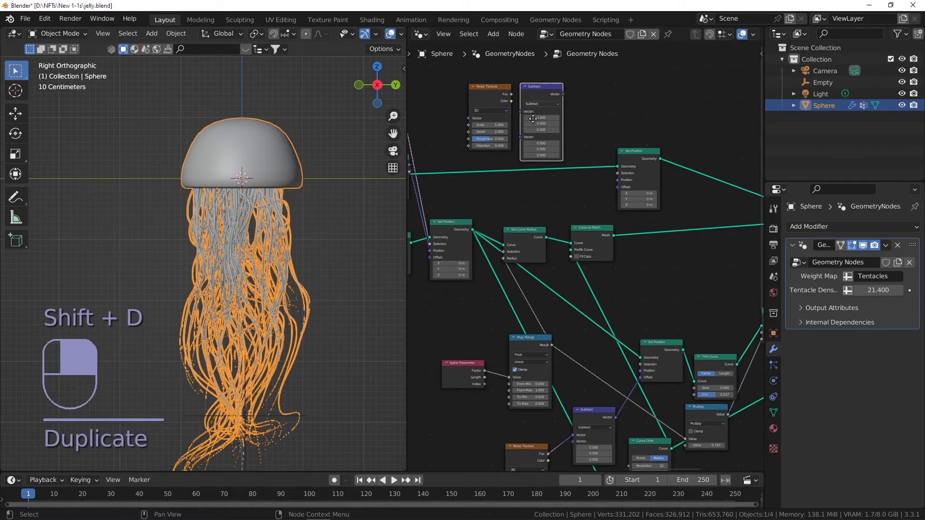
pyautogui.scroll(2, 520, 140)
pyautogui.moveTo(510, 147); pyautogui.dragTo(522, 163)
pyautogui.moveTo(545, 200); pyautogui.dragTo(506, 172, button='middle')
pyautogui.moveTo(541, 111); pyautogui.dragTo(615, 238)
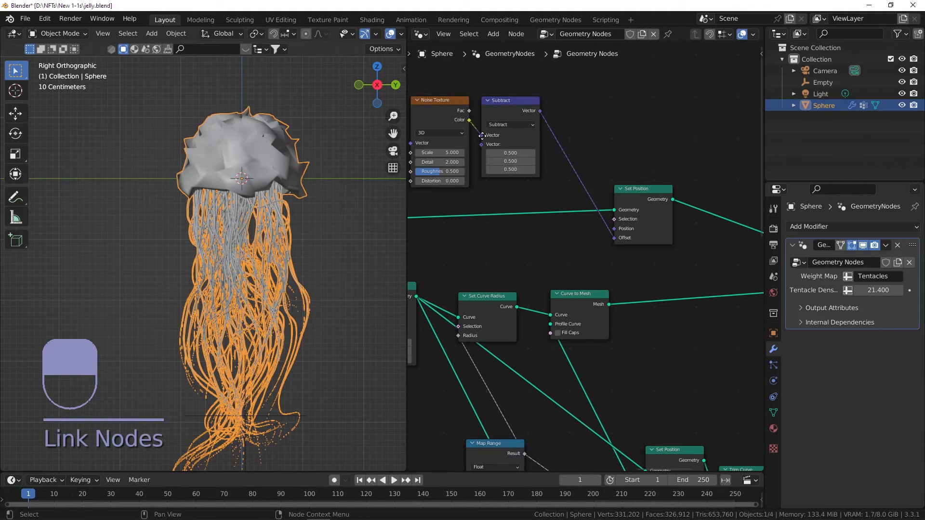
pyautogui.moveTo(483, 139); pyautogui.dragTo(582, 139, button='middle')
pyautogui.moveTo(538, 100); pyautogui.dragTo(494, 94)
# Step: Insert a Subdivide Mesh node at level 1 on the bell's geometry link before Set Position
pyautogui.hotkey('shift', 'a')
pyautogui.write('subd')
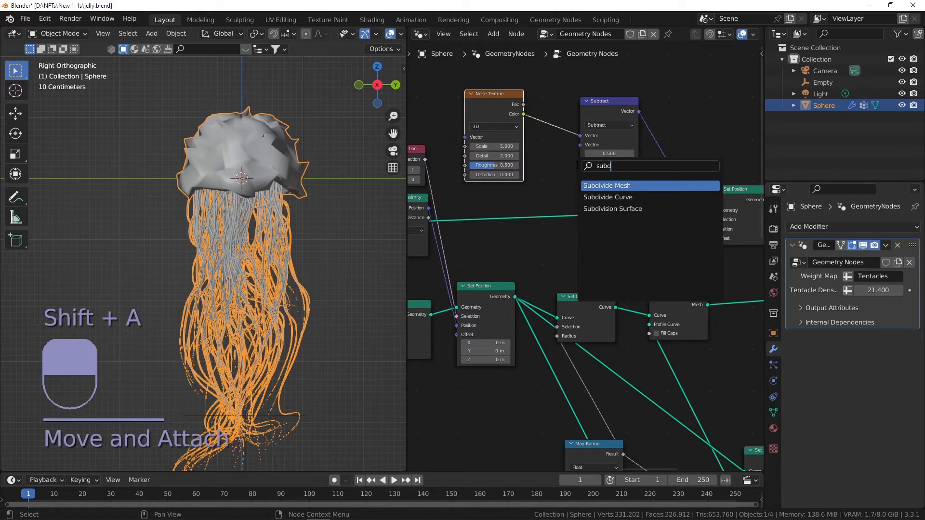
pyautogui.press('Return')
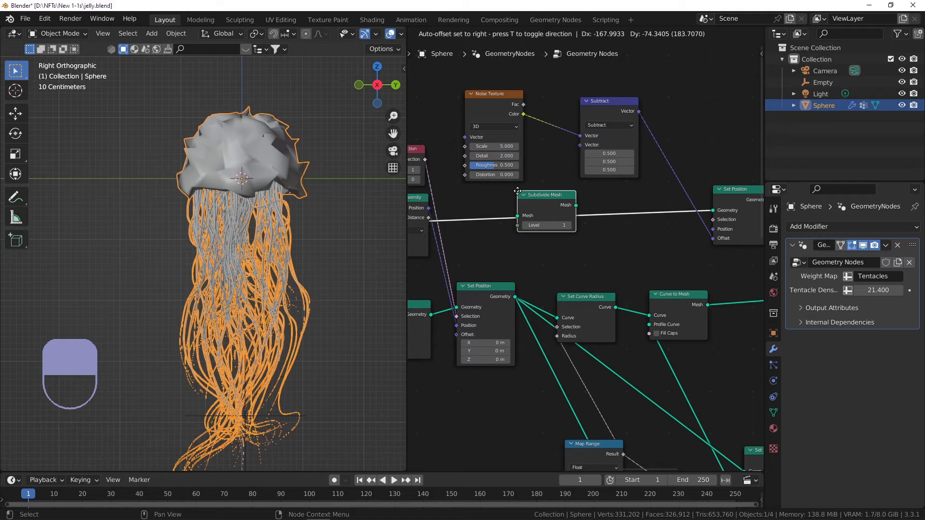
pyautogui.click(537, 195)
pyautogui.scroll(2, 516, 145)
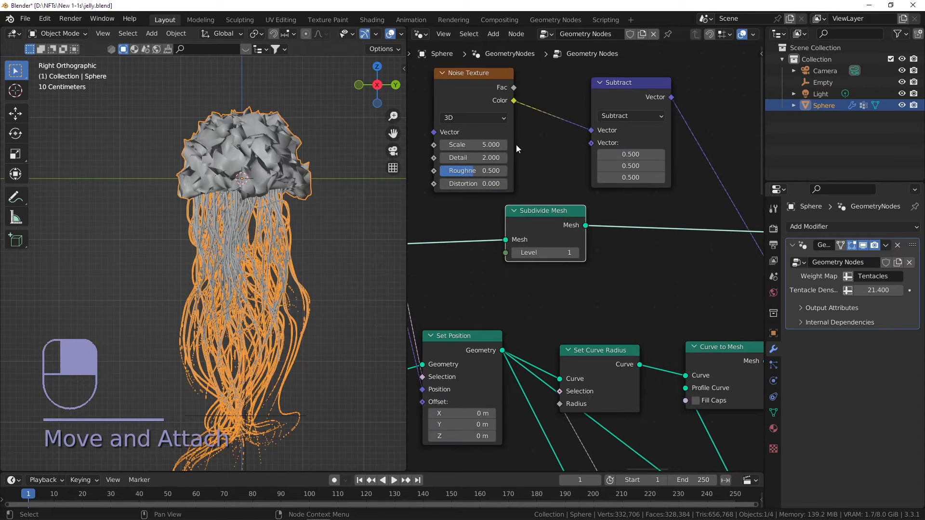
pyautogui.click(577, 253)
pyautogui.click(516, 254)
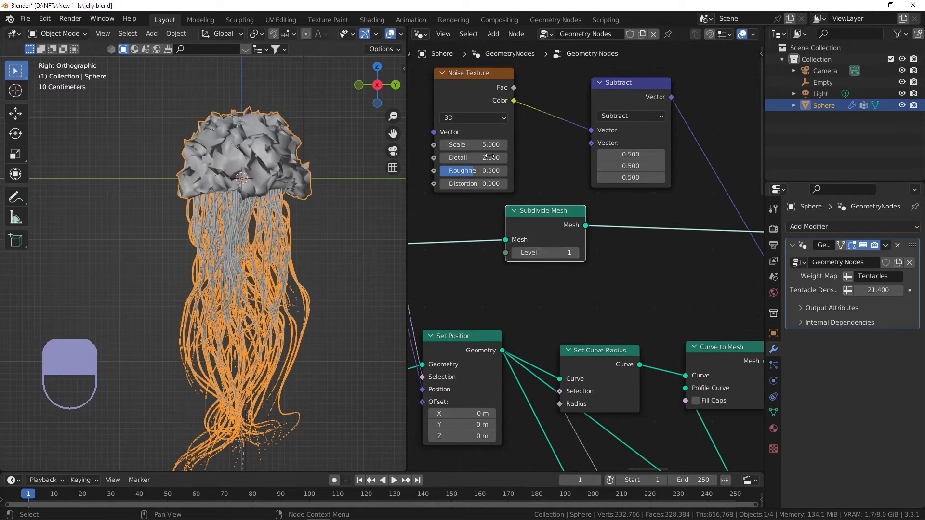
# Step: Set the bell's Noise Texture to scale 1.61, detail 0 and roughness 0
pyautogui.moveTo(482, 158); pyautogui.dragTo(369, 145)
pyautogui.scroll(-2, 612, 150)
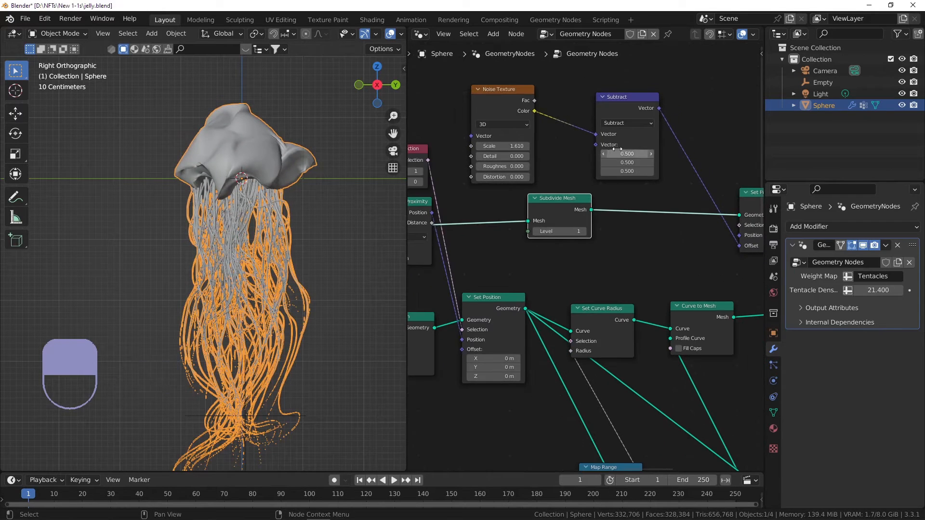
# Step: Insert a Vector Math node set to Multiply between the bell's Subtract node and Set Position
pyautogui.moveTo(655, 157); pyautogui.dragTo(604, 149, button='middle')
pyautogui.hotkey('shift', 'a')
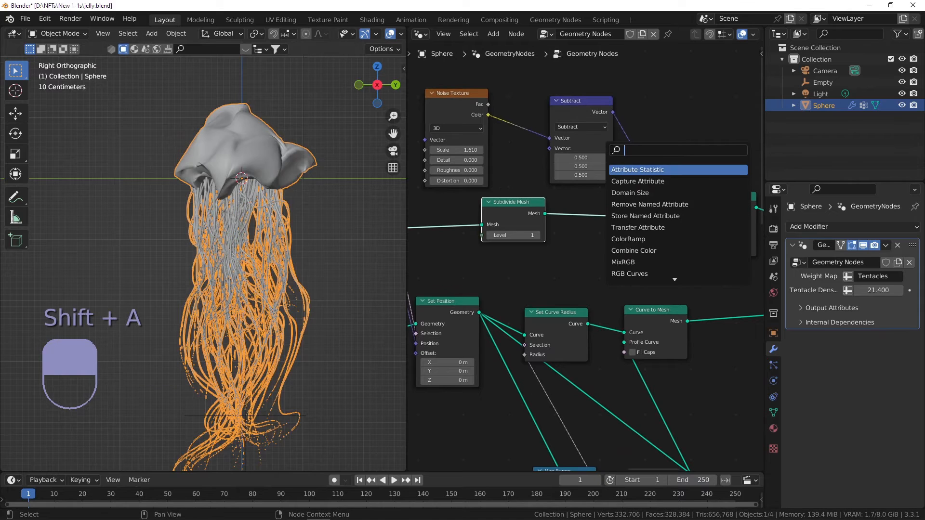
pyautogui.click(630, 181)
pyautogui.click(670, 168)
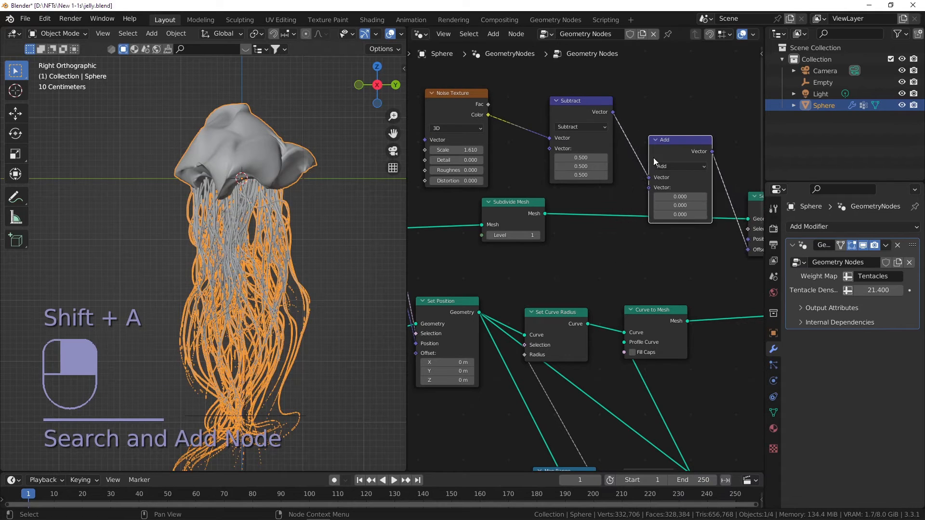
pyautogui.click(670, 167)
pyautogui.click(681, 194)
# Step: Reposition the Multiply node and add a Value node feeding its second Vector input
pyautogui.scroll(1, 680, 193)
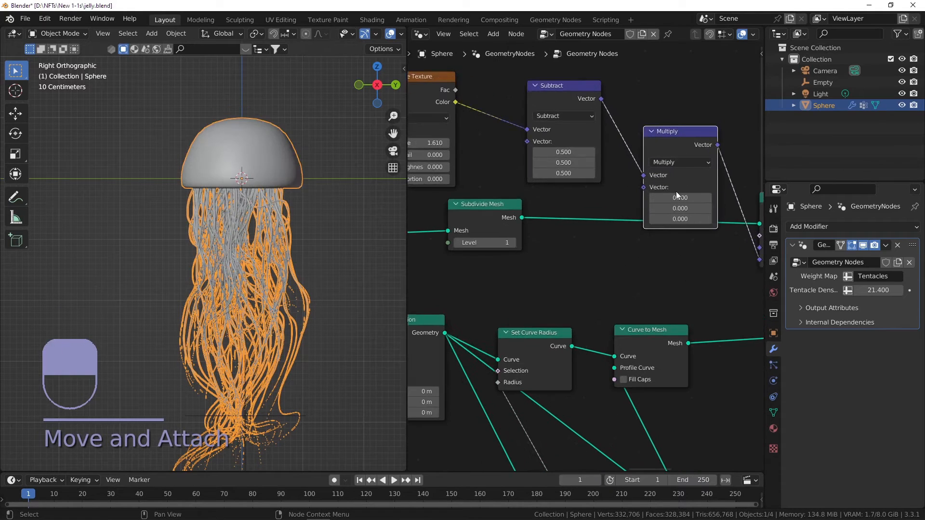
pyautogui.moveTo(654, 188); pyautogui.dragTo(627, 170)
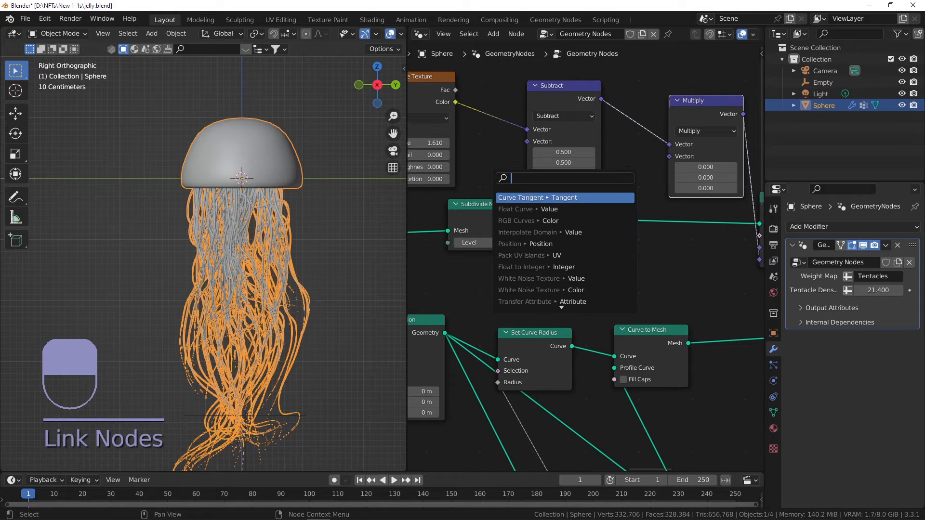
pyautogui.write('value')
pyautogui.press('Return')
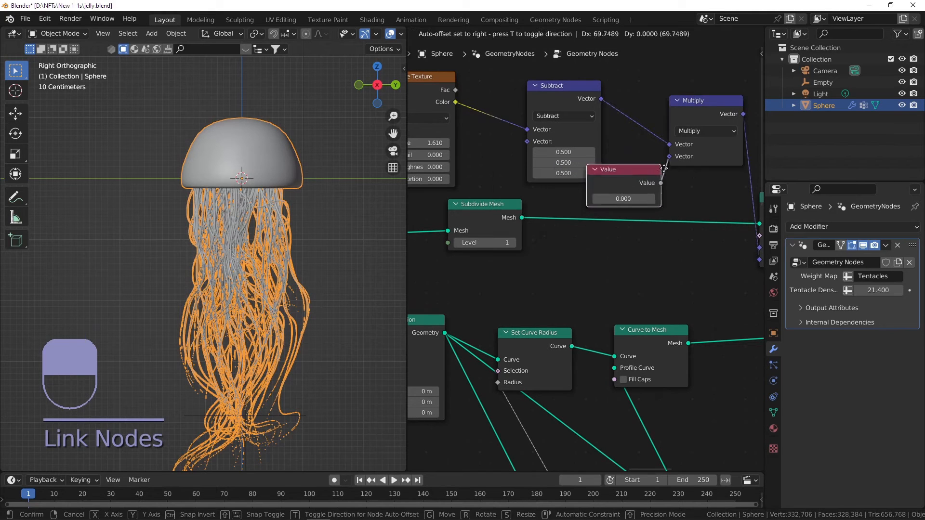
pyautogui.click(656, 190)
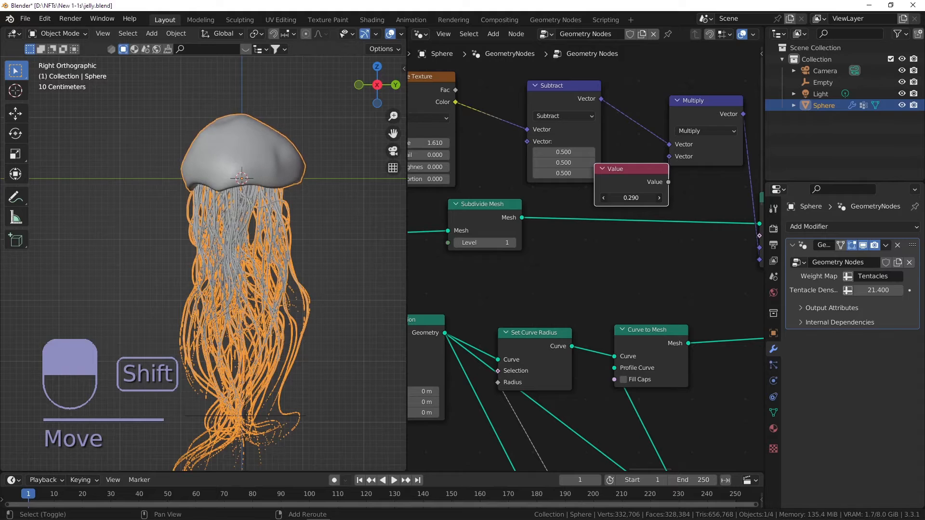
# Step: Set the multiplier Value to 0.18 and make the bell's Noise Texture 4D with scale 2.37
pyautogui.keyDown('ctrl'); pyautogui.hscroll(-3, 495, 167); pyautogui.keyUp('ctrl')
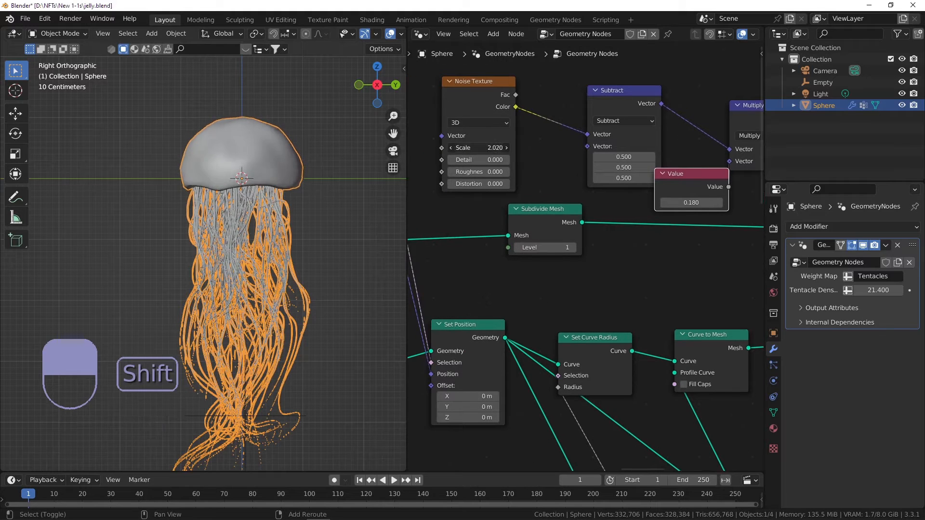
pyautogui.keyDown('shift'); pyautogui.moveTo(479, 148); pyautogui.dragTo(501, 147); pyautogui.keyUp('shift')
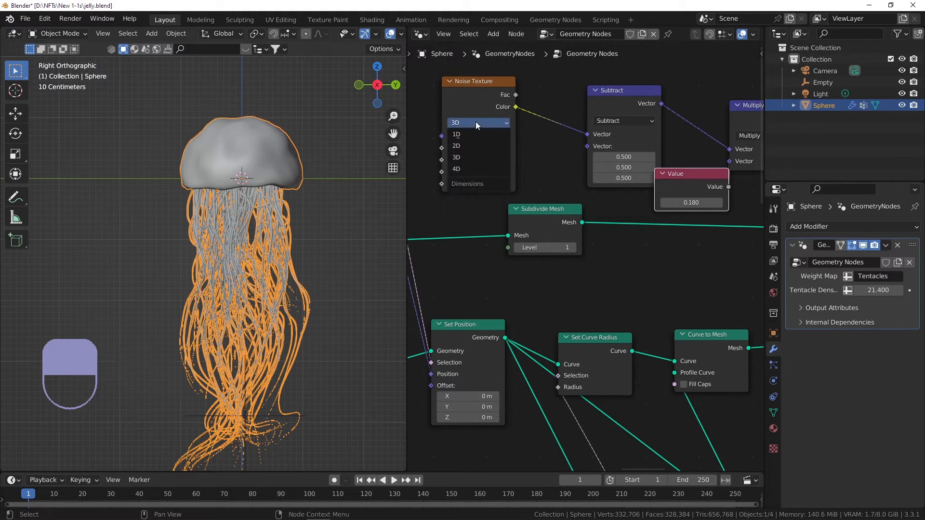
pyautogui.click(465, 170)
pyautogui.keyDown('ctrl'); pyautogui.hscroll(-1, 487, 154); pyautogui.keyUp('ctrl')
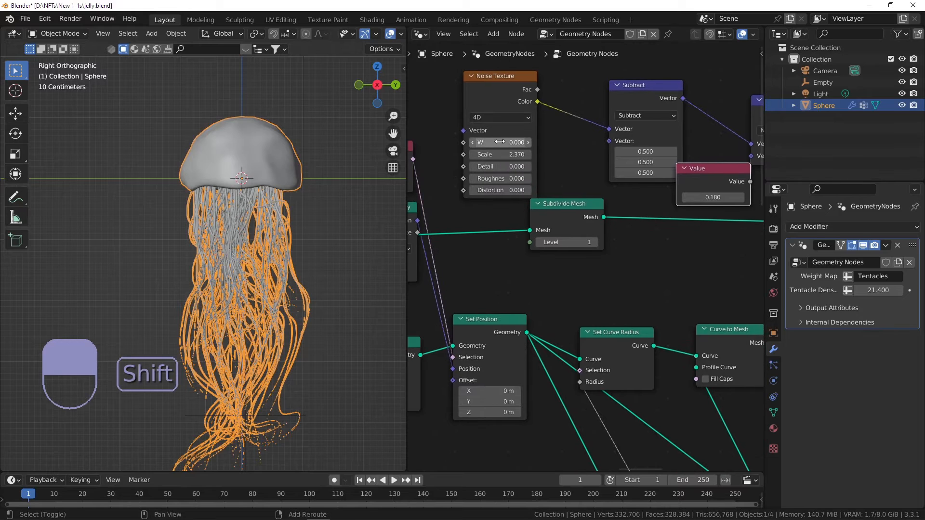
# Step: Set W of the bell's 4D Noise Texture to 6.88 while checking the bell's shape from below
pyautogui.keyDown('shift'); pyautogui.moveTo(501, 142); pyautogui.dragTo(520, 142); pyautogui.keyUp('shift')
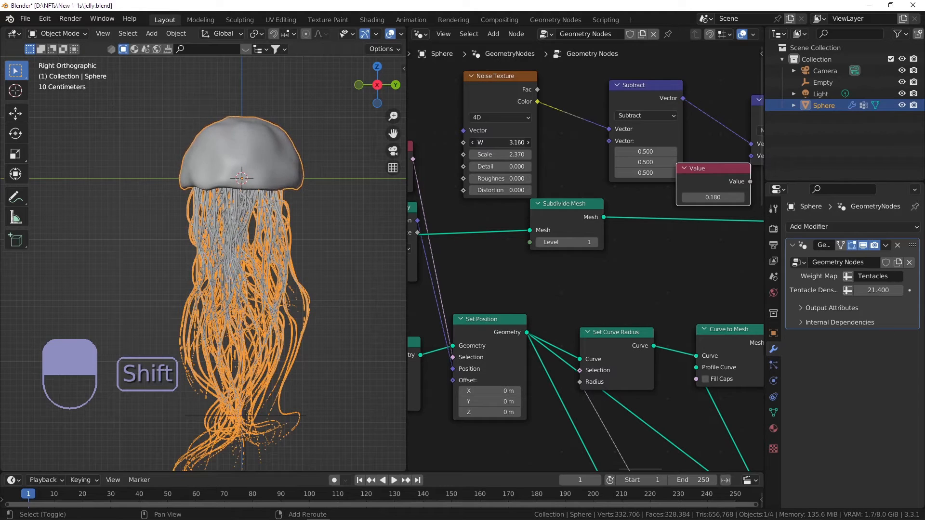
pyautogui.moveTo(367, 149); pyautogui.dragTo(259, 168, button='middle')
pyautogui.keyDown('shift'); pyautogui.moveTo(497, 143); pyautogui.dragTo(528, 143); pyautogui.keyUp('shift')
pyautogui.press('g')
pyautogui.press('Escape')
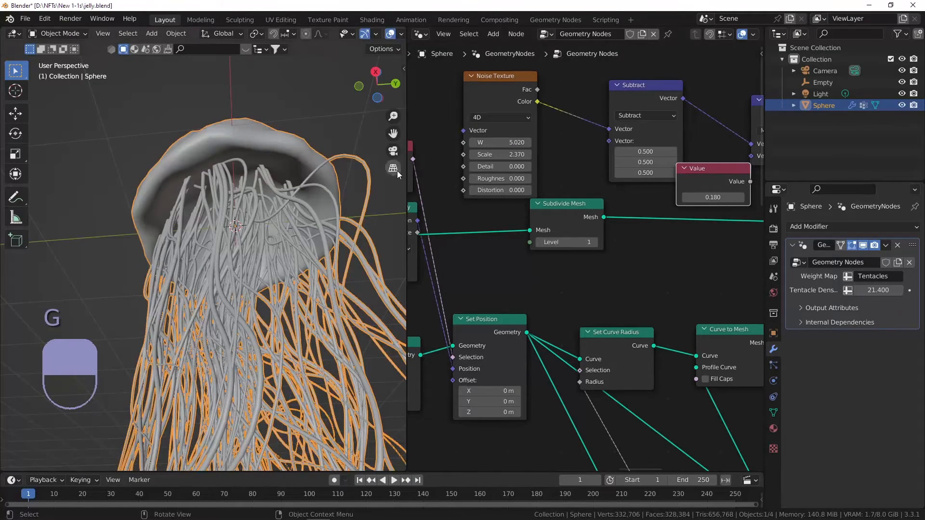
pyautogui.keyDown('shift'); pyautogui.moveTo(527, 142); pyautogui.dragTo(557, 143); pyautogui.keyUp('shift')
pyautogui.scroll(-5, 556, 219)
pyautogui.scroll(4, 487, 216)
pyautogui.moveTo(496, 198); pyautogui.dragTo(521, 101)
pyautogui.scroll(2, 576, 146)
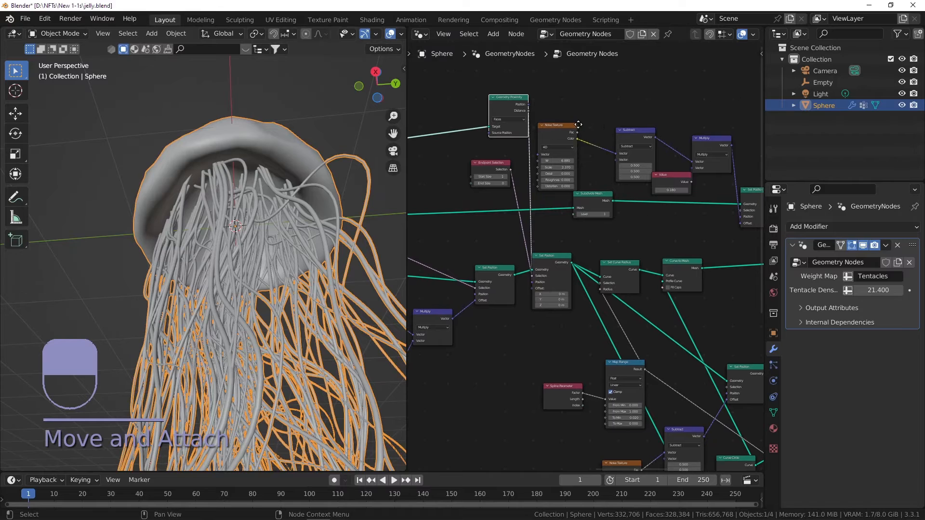
pyautogui.moveTo(546, 180); pyautogui.dragTo(566, 180)
pyautogui.hotkey('ctrl', 'z')
pyautogui.hotkey('ctrl', 'z')
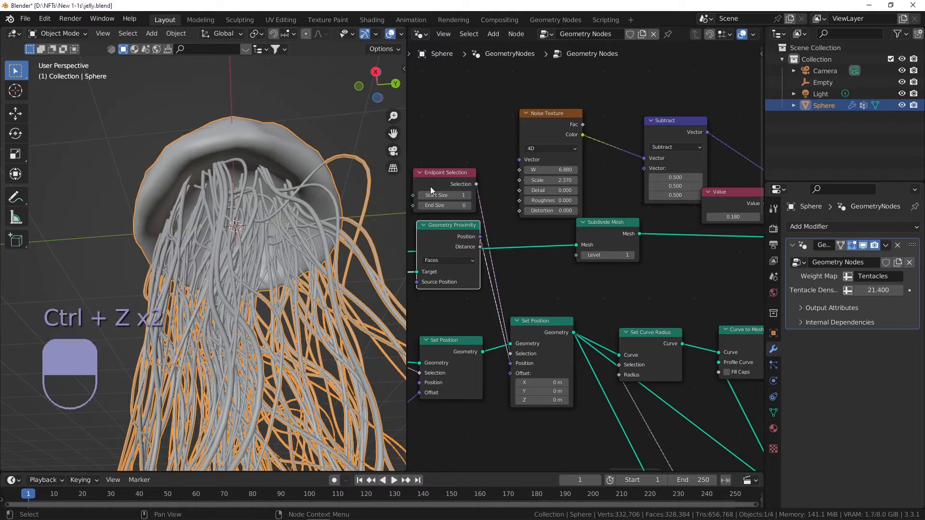
# Step: Move the Endpoint Selection node up and the Geometry Proximity node down, clear of the bell's geometry link
pyautogui.scroll(-2, 430, 186)
pyautogui.moveTo(454, 181); pyautogui.dragTo(456, 166)
pyautogui.moveTo(489, 195); pyautogui.dragTo(520, 186, button='middle')
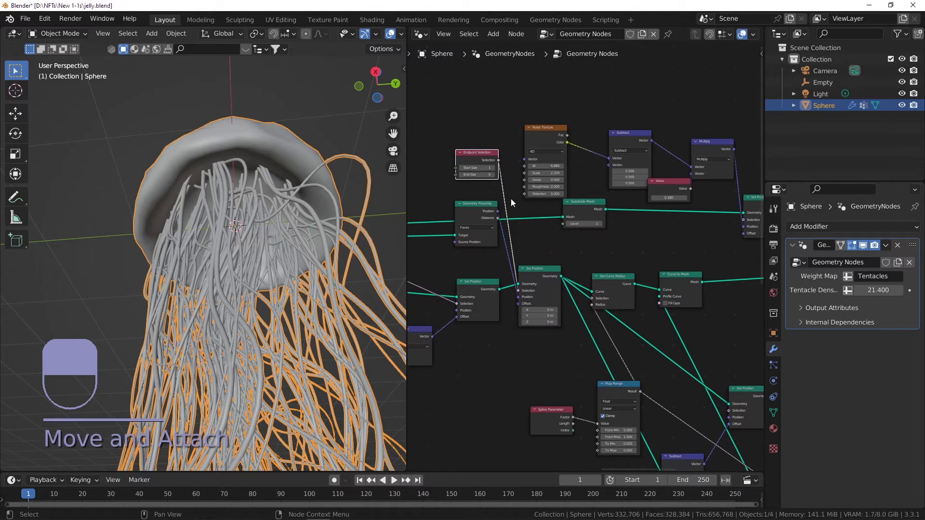
pyautogui.scroll(-1, 549, 201)
pyautogui.scroll(1, 501, 211)
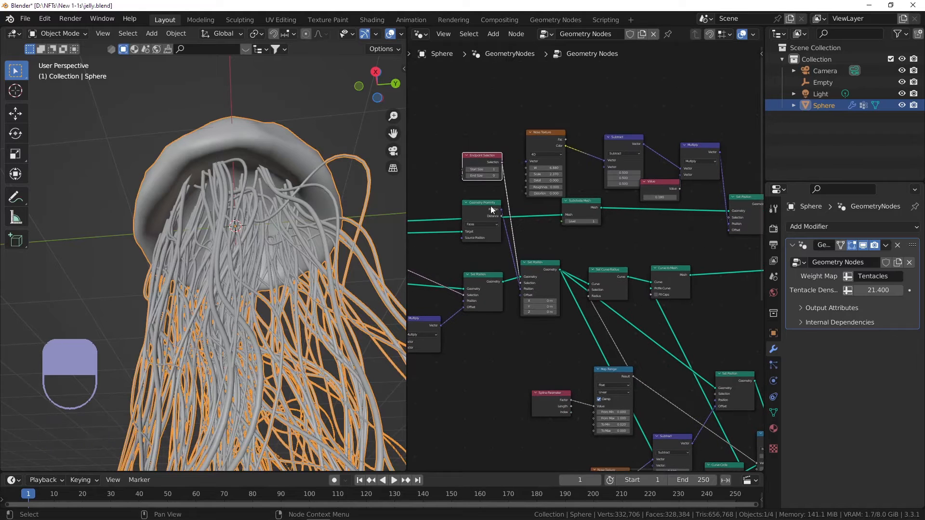
pyautogui.moveTo(491, 203); pyautogui.dragTo(492, 224)
# Step: Connect the bell's displaced Set Position geometry to the Target input of Geometry Proximity
pyautogui.moveTo(679, 231); pyautogui.dragTo(653, 208, button='middle')
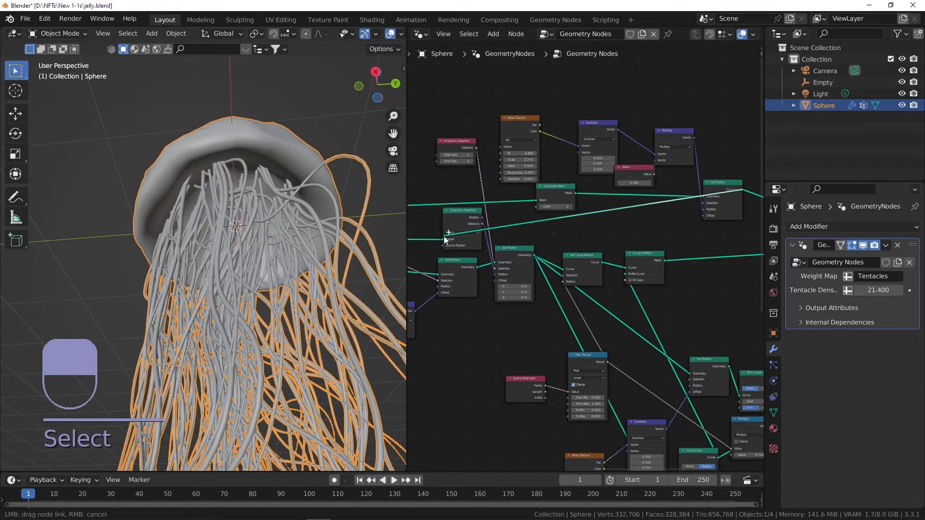
pyautogui.moveTo(440, 238); pyautogui.dragTo(440, 238)
pyautogui.scroll(2, 476, 154)
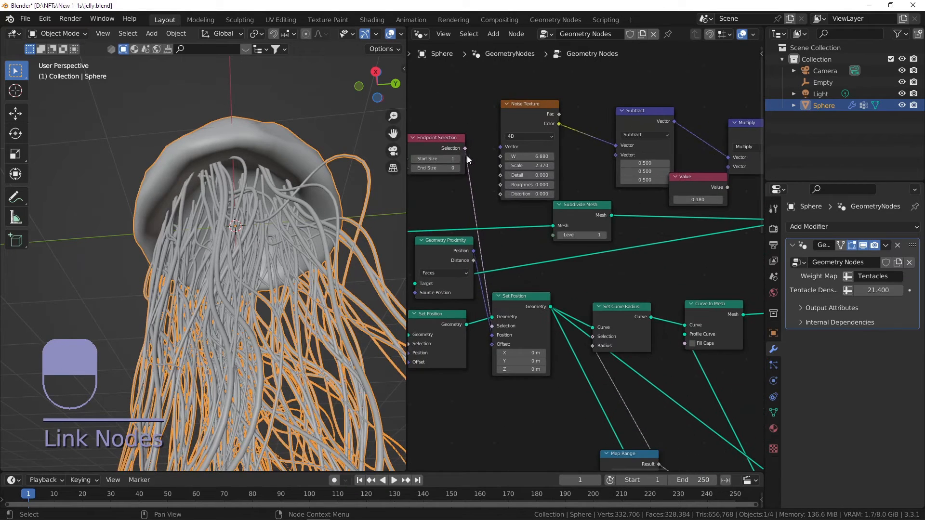
pyautogui.scroll(2, 545, 155)
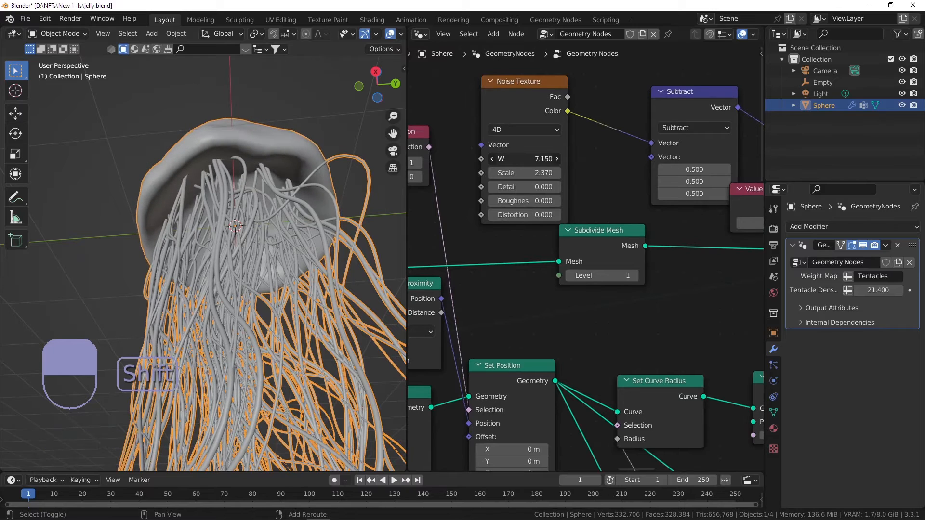
pyautogui.keyDown('shift'); pyautogui.moveTo(545, 158); pyautogui.dragTo(455, 165); pyautogui.keyUp('shift')
pyautogui.hotkey('ctrl', 'z')
# Step: Save jelly.blend and view the whole jellyfish from the front
pyautogui.scroll(-5, 212, 203)
pyautogui.hotkey('ctrl', 's')
pyautogui.keyDown('alt'); pyautogui.moveTo(173, 229); pyautogui.dragTo(214, 245, button='middle'); pyautogui.keyUp('alt')
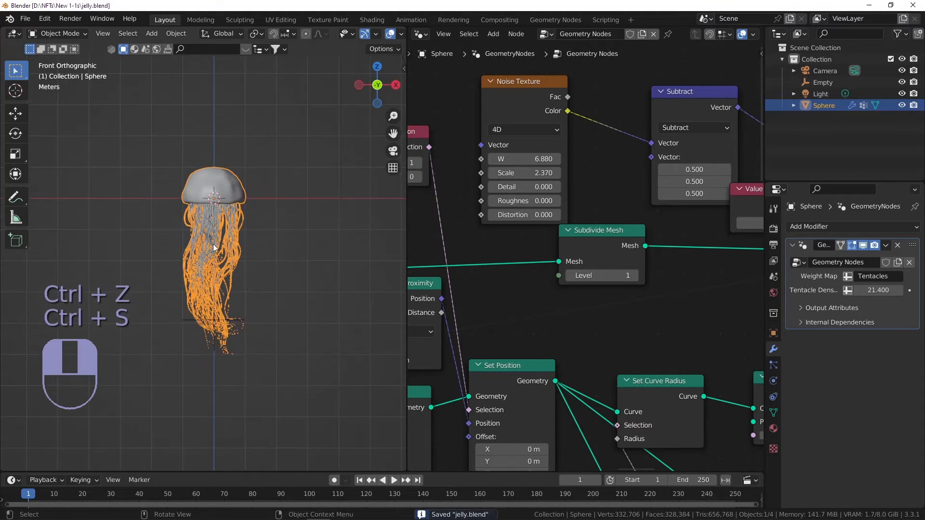
# Step: Look through the camera and fly it to about X 8.05 m, Y -3.42 m, Z -0.73 m, facing the jellyfish
pyautogui.press('KP_0')
pyautogui.click(241, 207)
pyautogui.hotkey('shift', 'f')
pyautogui.press('w')
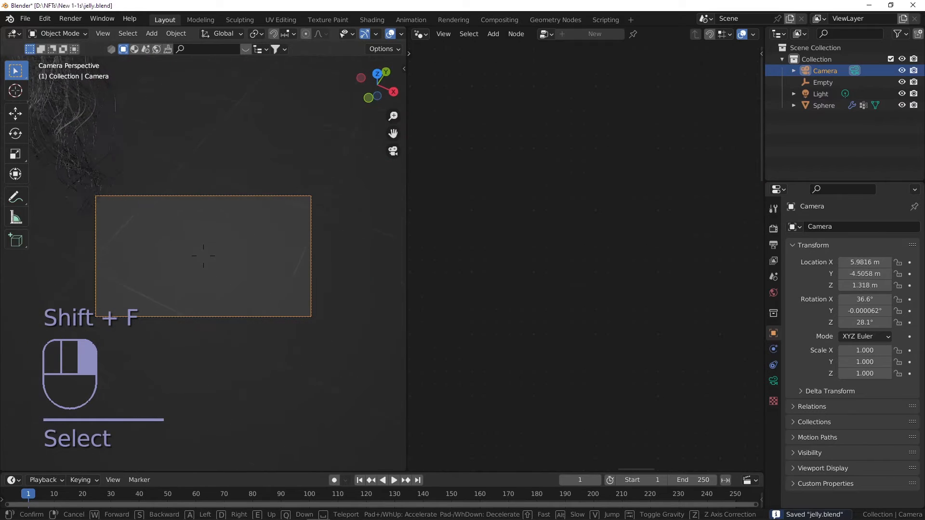
pyautogui.press('d')
pyautogui.press('s')
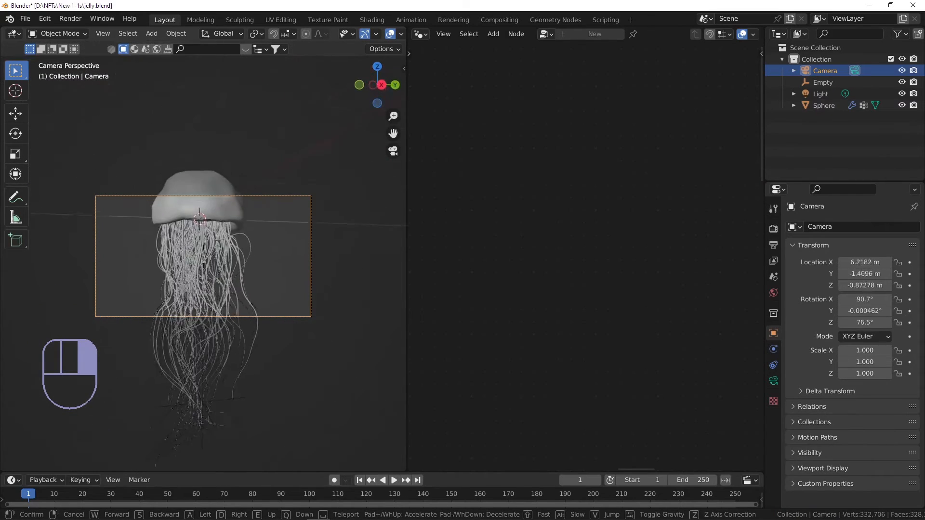
pyautogui.press('s')
pyautogui.press('a')
pyautogui.click(203, 256)
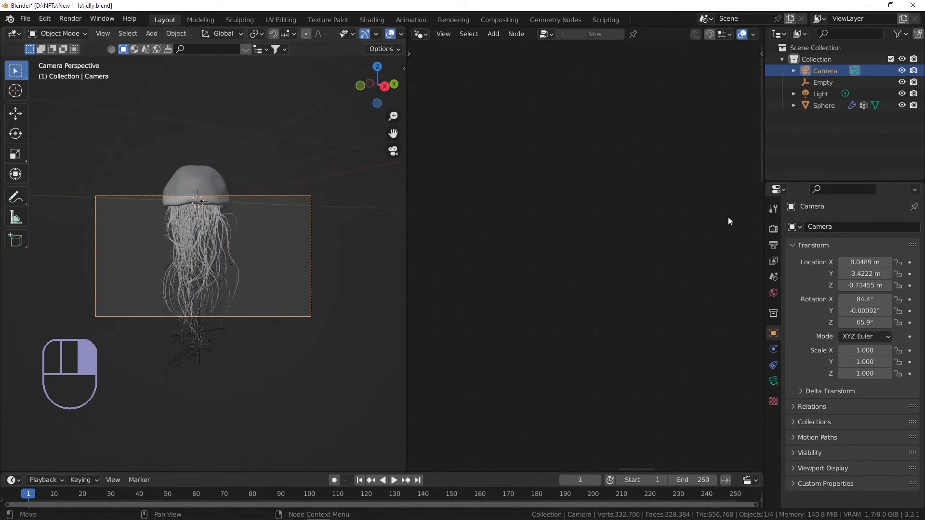
# Step: Set the output resolution to a portrait format of 1226 by 1957 px
pyautogui.click(773, 229)
pyautogui.click(773, 245)
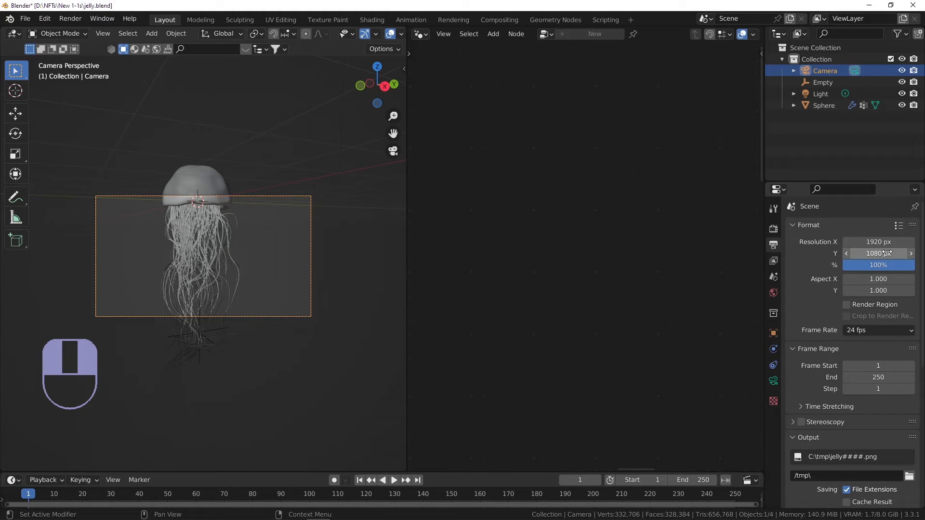
pyautogui.moveTo(886, 253); pyautogui.dragTo(569, 243)
pyautogui.moveTo(879, 253); pyautogui.dragTo(906, 254)
pyautogui.keyDown('shift'); pyautogui.moveTo(125, 276); pyautogui.dragTo(158, 248, button='middle'); pyautogui.keyUp('shift')
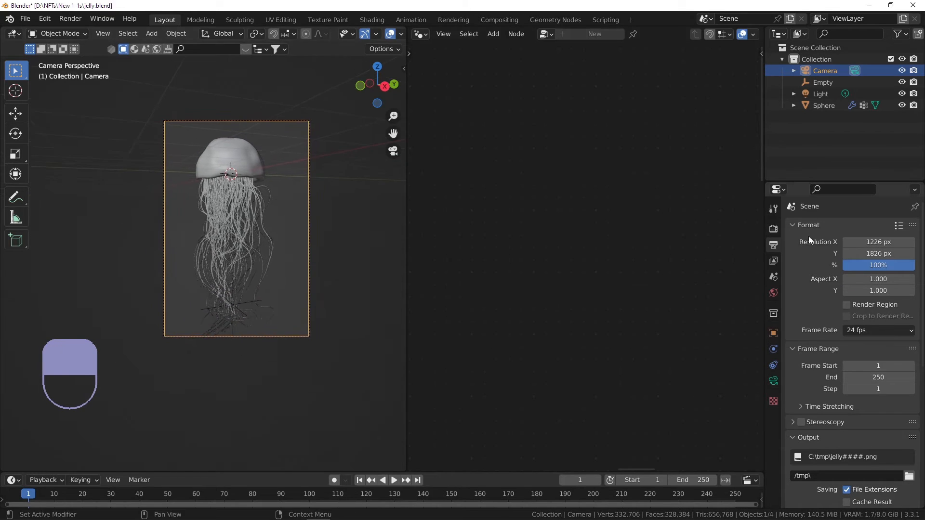
pyautogui.moveTo(878, 253); pyautogui.dragTo(913, 254)
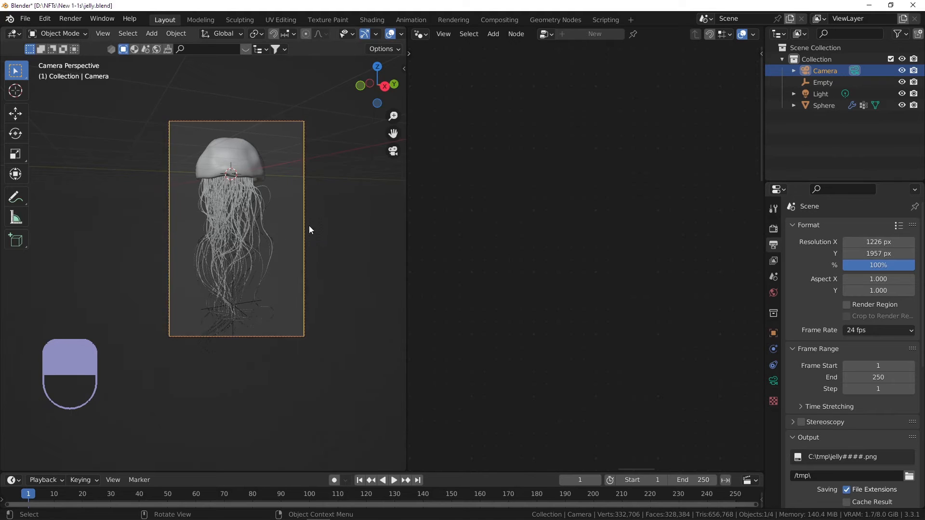
# Step: Roll and shift the camera so the jellyfish leans diagonally within the portrait frame
pyautogui.press('g')
pyautogui.click(313, 246)
pyautogui.press('r')
pyautogui.click(324, 244)
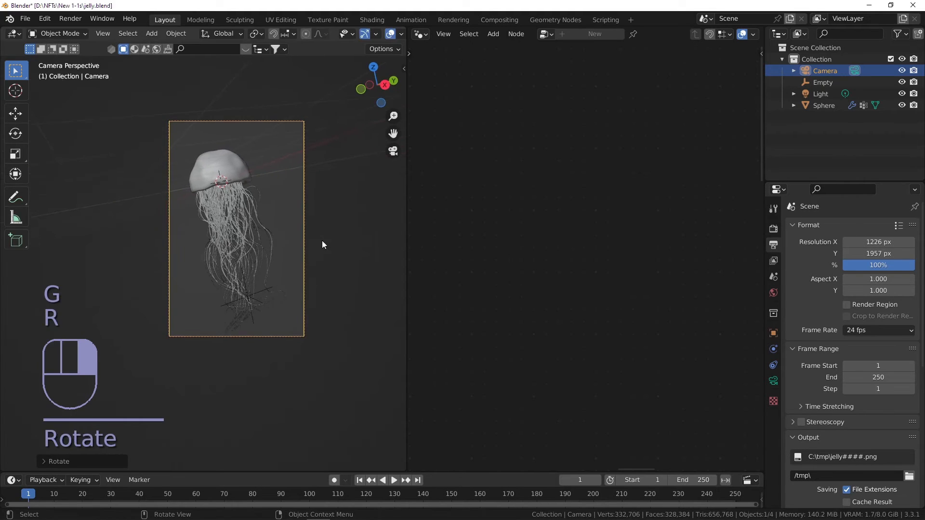
pyautogui.press('g')
pyautogui.click(313, 262)
# Step: Lower the camera along global Z and re-aim it up at the jellyfish to frame it from below
pyautogui.press('g')
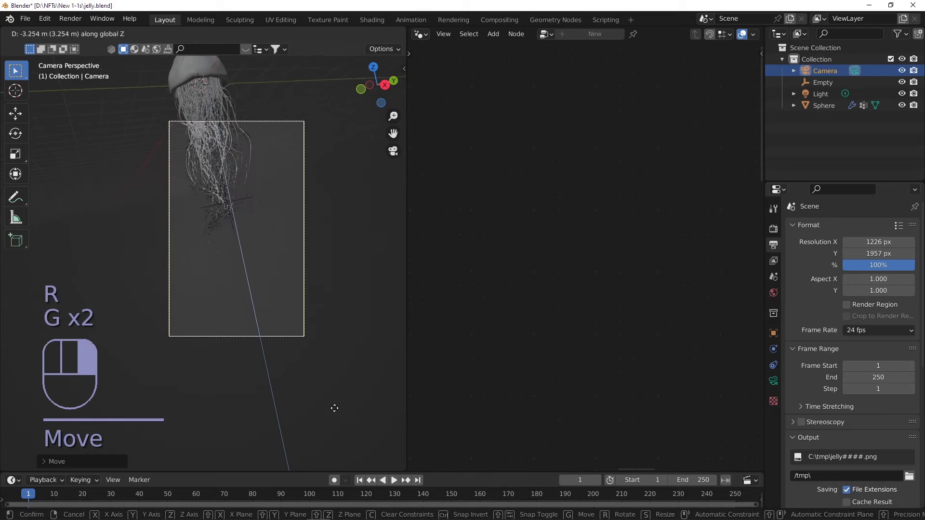
pyautogui.keyDown('shift'); pyautogui.click(283, 314); pyautogui.keyUp('shift')
pyautogui.hotkey('shift', 'f')
pyautogui.press('g')
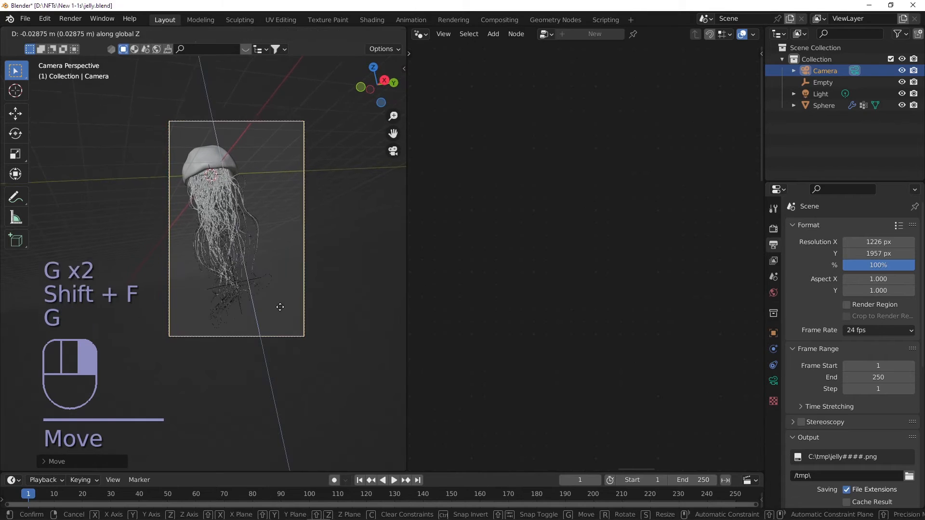
pyautogui.click(283, 359)
pyautogui.hotkey('shift', 'f')
pyautogui.click(257, 299)
pyautogui.scroll(2, 224, 248)
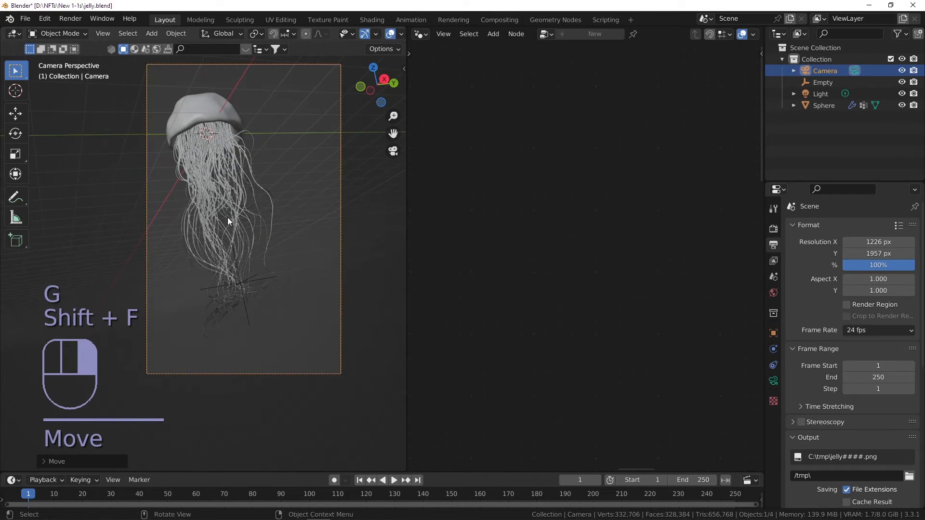
# Step: Move the Empty about 1.7 m toward the camera frame's lower-right corner so the tentacles trail diagonally
pyautogui.click(246, 301)
pyautogui.click(250, 321)
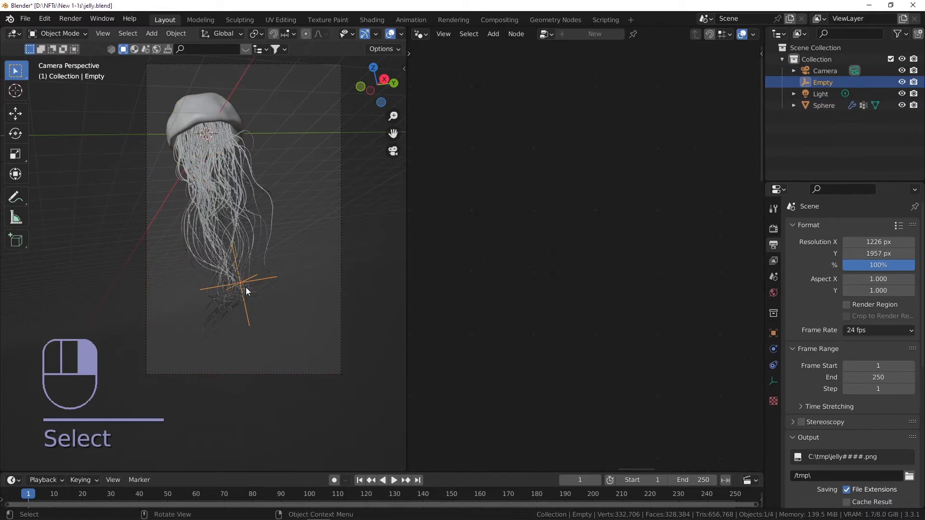
pyautogui.press('g')
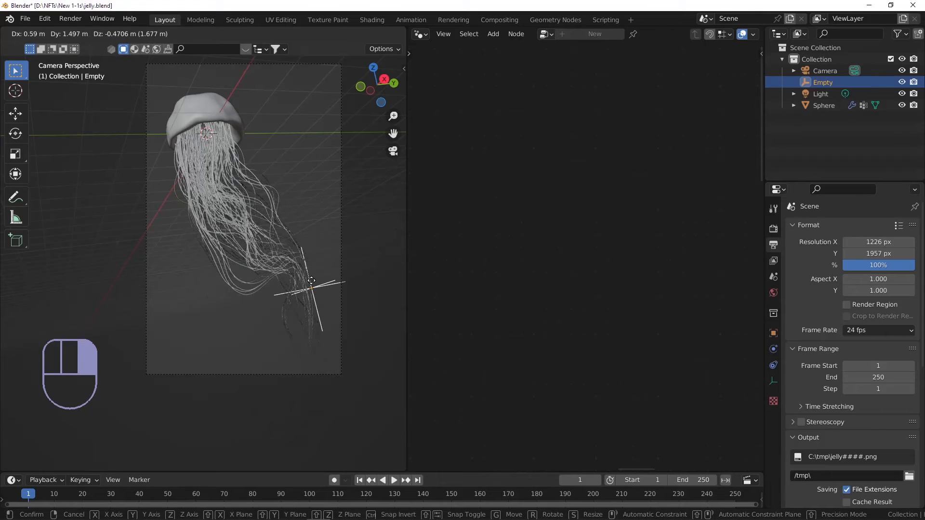
pyautogui.click(310, 287)
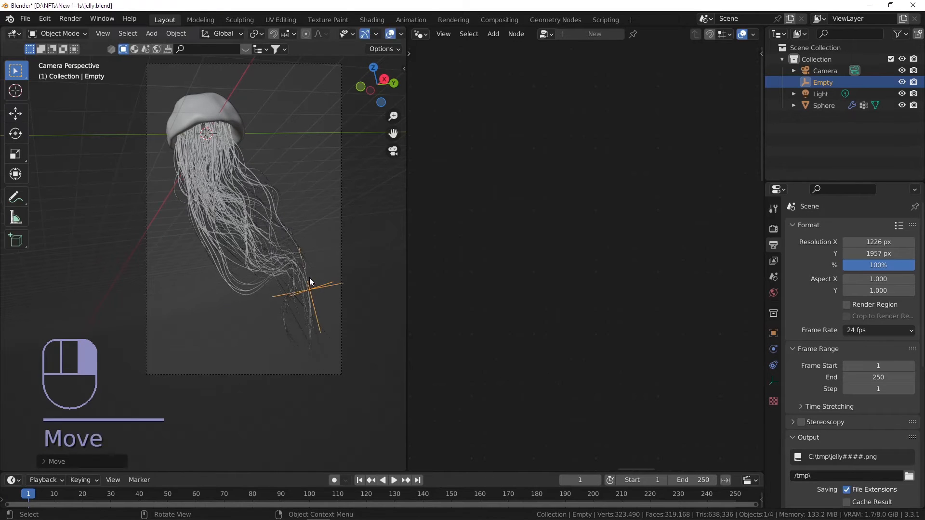
# Step: Re-aim the camera to fit the bell and trailing tentacles in the frame, and save the file
pyautogui.click(294, 89)
pyautogui.click(300, 64)
pyautogui.hotkey('shift', 'f')
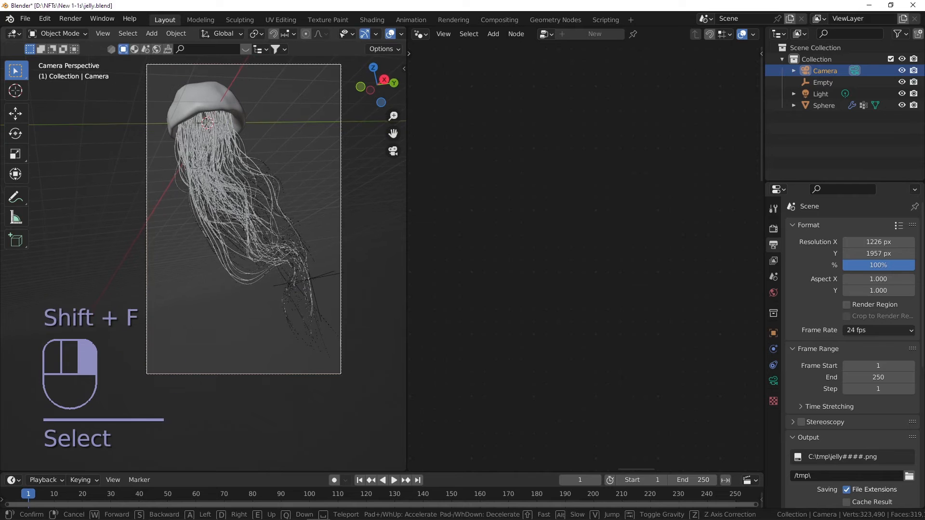
pyautogui.click(273, 107)
pyautogui.hotkey('ctrl', 's')
# Step: Widen the 3D viewport and switch it to Rendered shading with the whole camera frame visible
pyautogui.moveTo(405, 44); pyautogui.dragTo(569, 43)
pyautogui.click(548, 35)
pyautogui.scroll(-2, 360, 139)
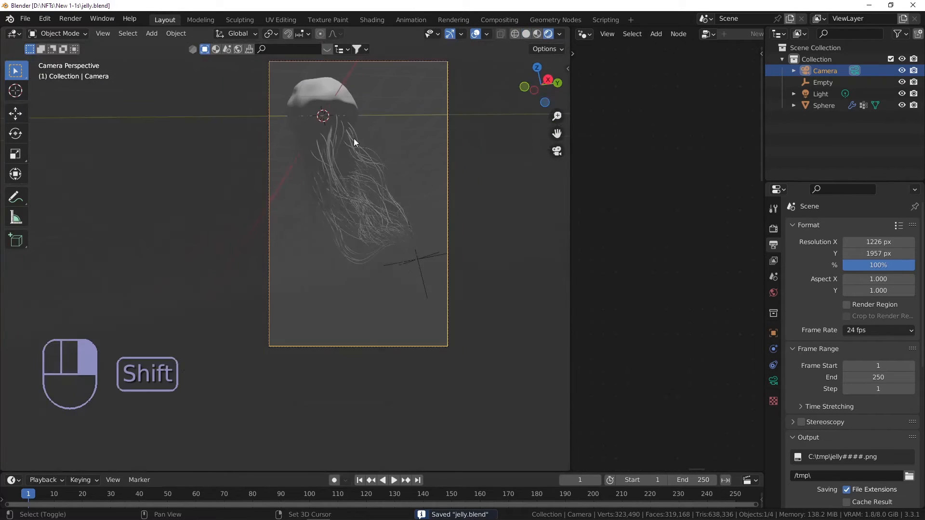
pyautogui.keyDown('shift'); pyautogui.moveTo(360, 140); pyautogui.dragTo(259, 161, button='middle'); pyautogui.keyUp('shift')
pyautogui.scroll(1, 259, 161)
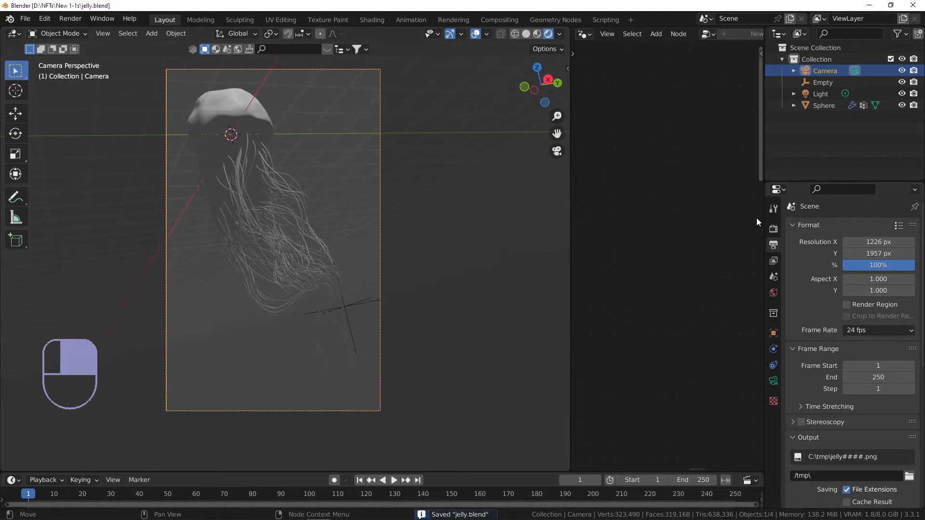
# Step: Set the render engine to Cycles with GPU Compute as the device, and save the file
pyautogui.click(773, 228)
pyautogui.click(868, 226)
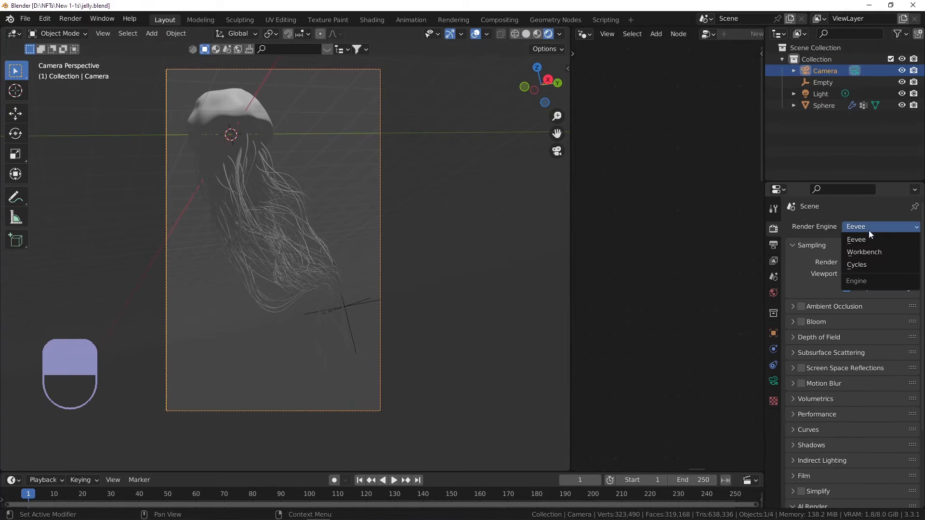
pyautogui.click(854, 265)
pyautogui.click(861, 257)
pyautogui.click(860, 279)
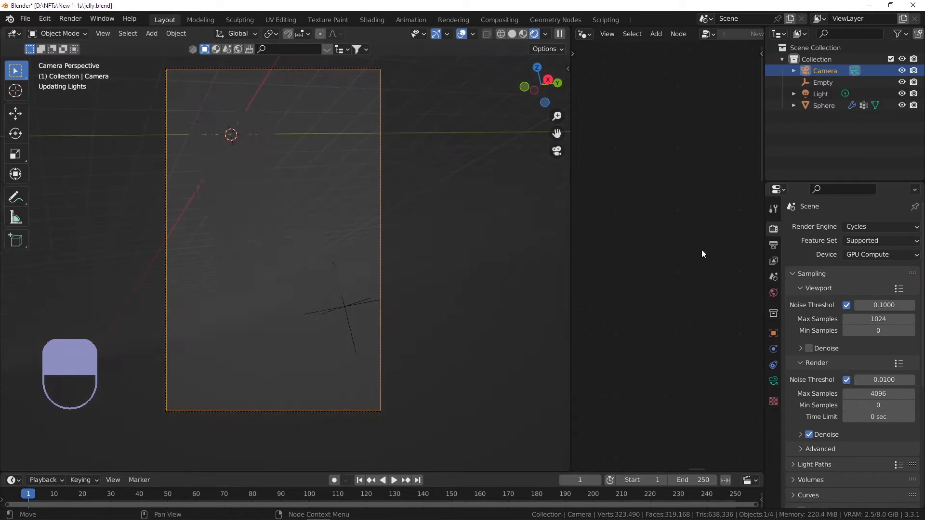
pyautogui.hotkey('ctrl', 's')
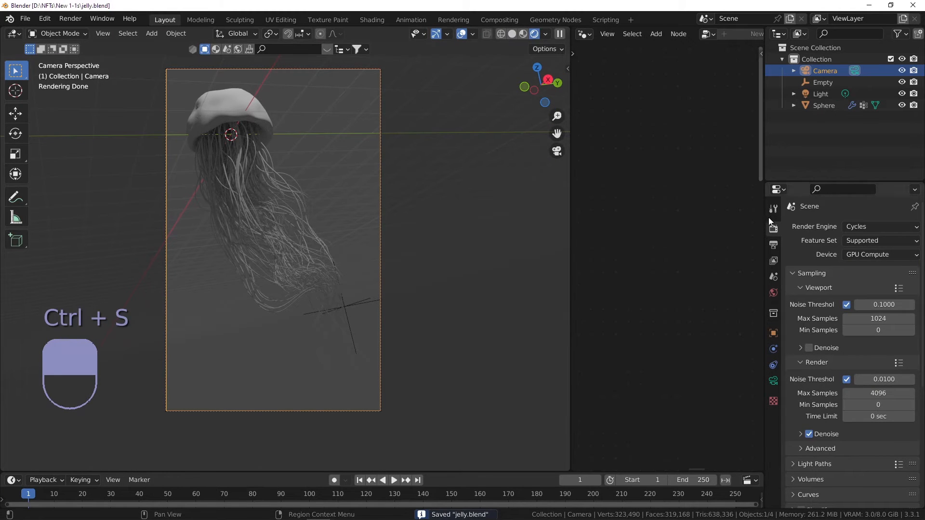
# Step: Assign an Environment Texture to the world background color and start opening an image for it
pyautogui.click(773, 293)
pyautogui.click(844, 298)
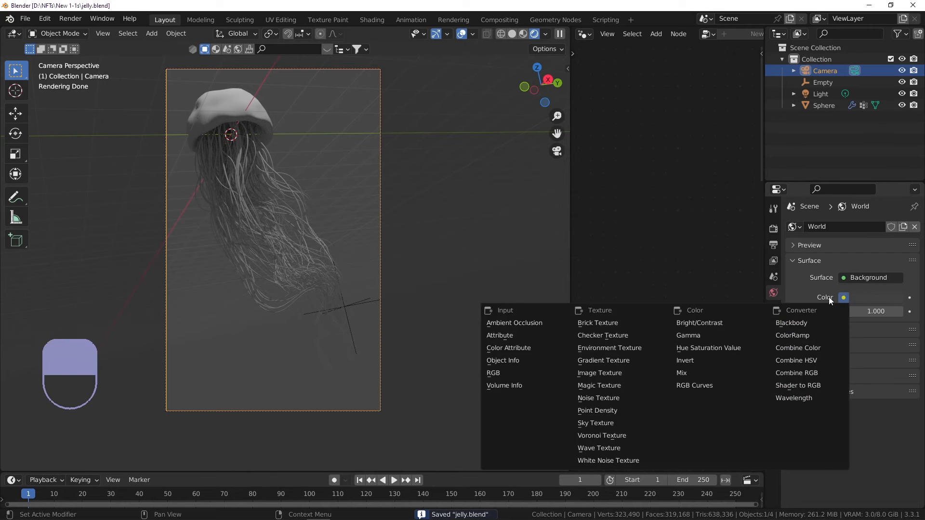
pyautogui.click(603, 347)
pyautogui.click(892, 313)
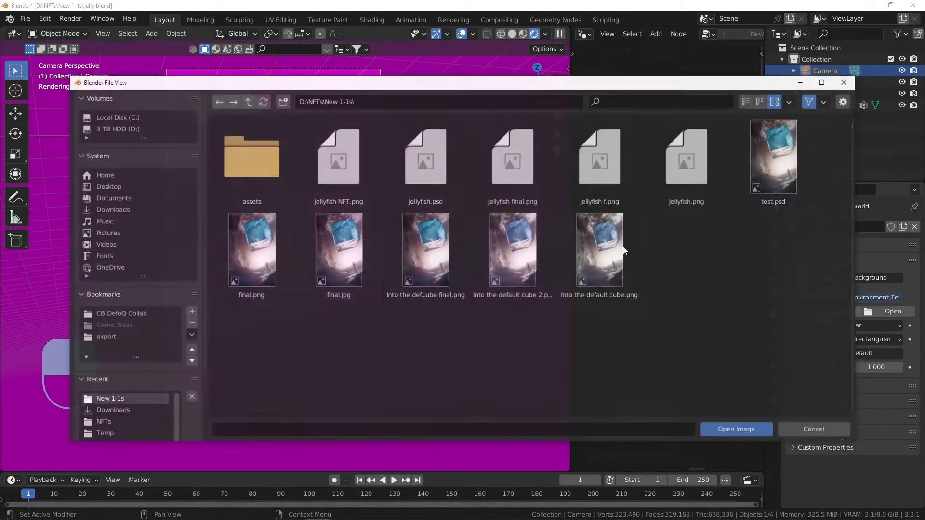
# Step: Load kloetzle_blei_4k.hdr from the Downloads folder as the world's environment image
pyautogui.click(131, 221)
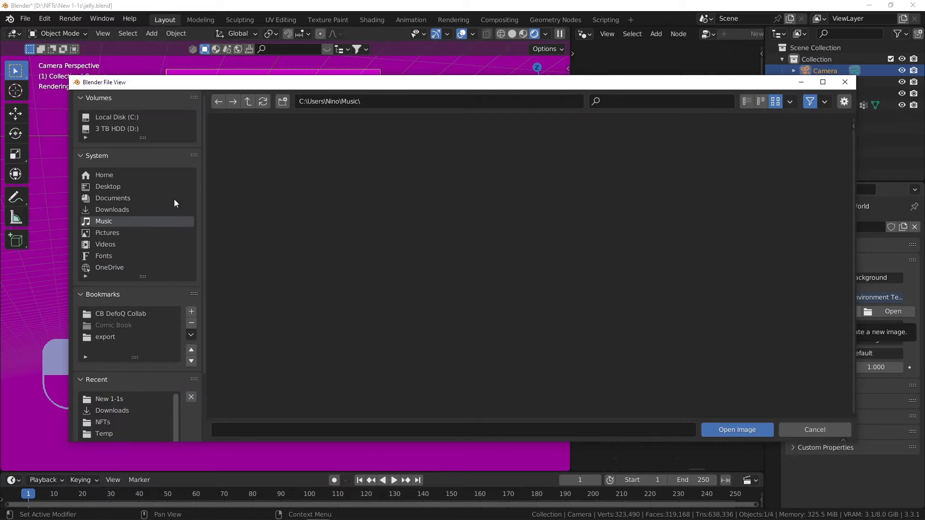
pyautogui.click(118, 211)
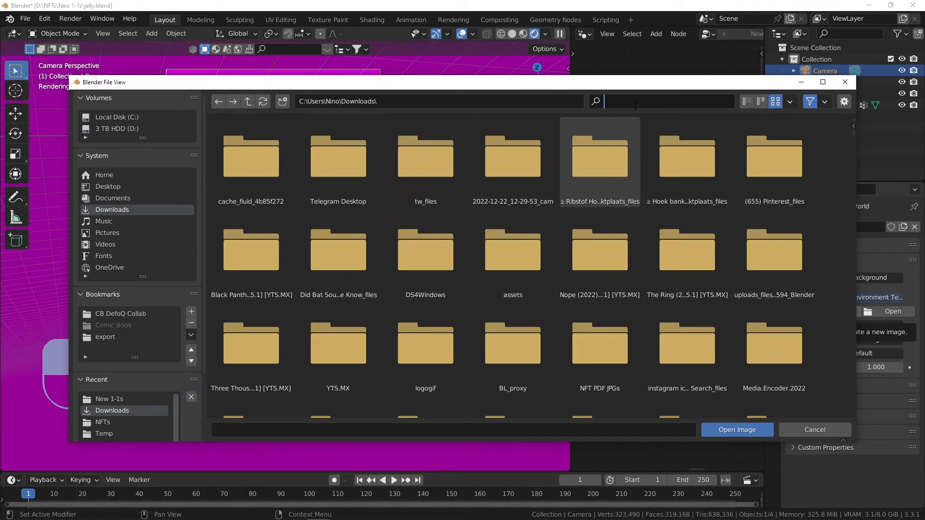
pyautogui.write('hdr')
pyautogui.press('Return')
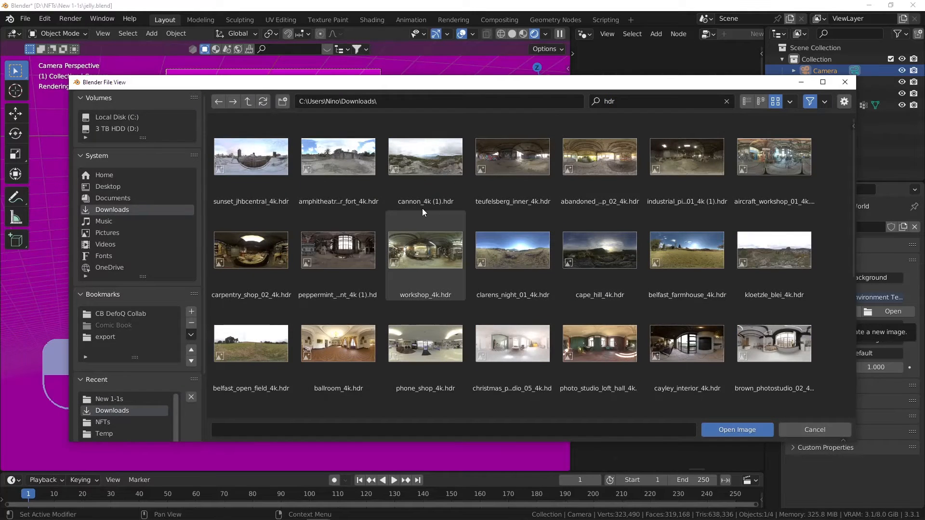
pyautogui.scroll(-3, 422, 208)
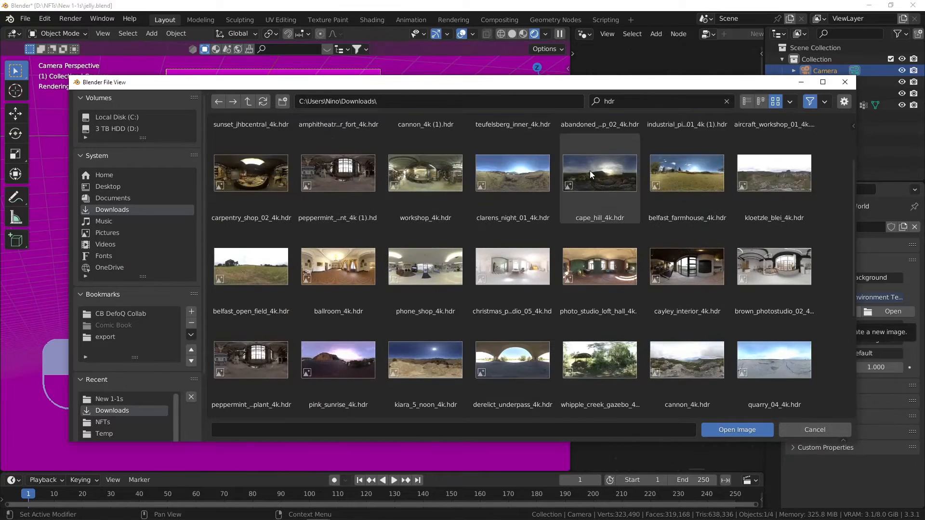
pyautogui.scroll(-1, 589, 171)
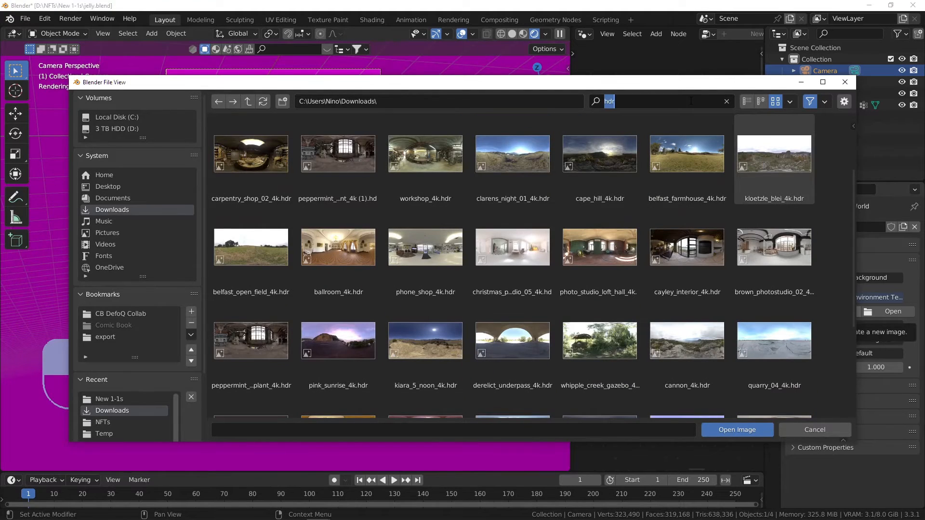
pyautogui.write('kloe')
pyautogui.doubleClick(272, 169)
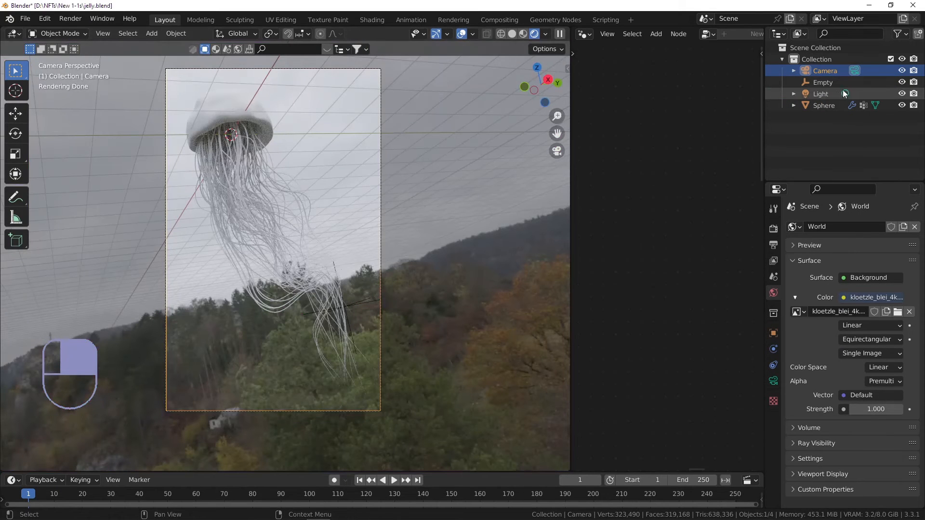
# Step: Delete the Light object from the scene
pyautogui.click(819, 93)
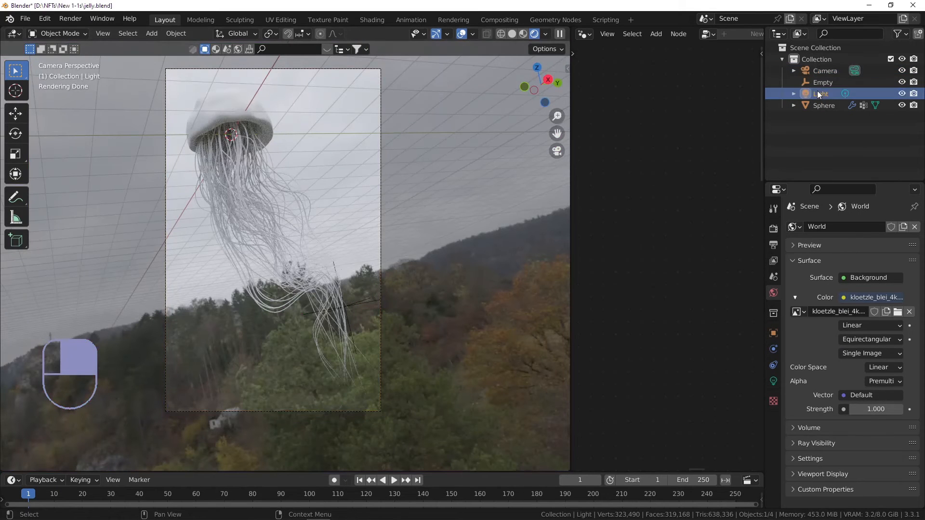
pyautogui.press('Delete')
# Step: Make the film background transparent in the render settings and save the file
pyautogui.click(772, 230)
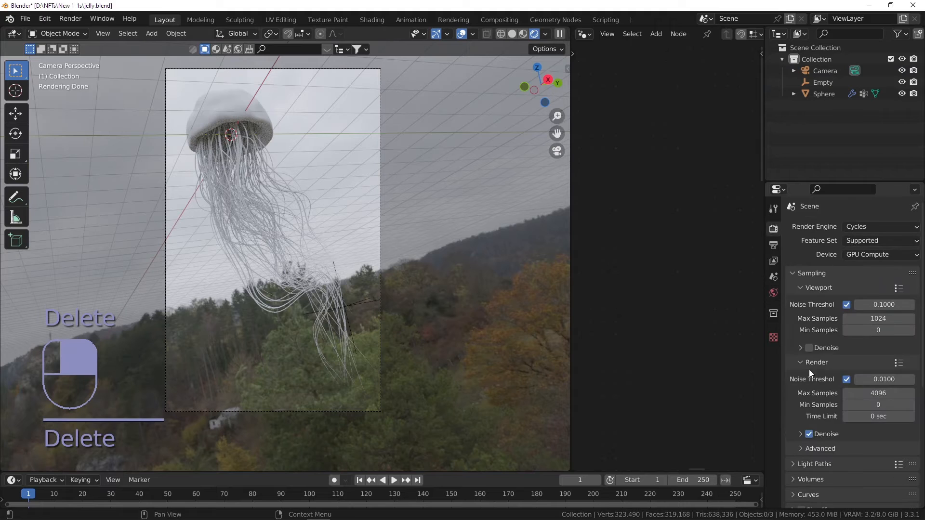
pyautogui.scroll(-5, 820, 394)
pyautogui.click(805, 427)
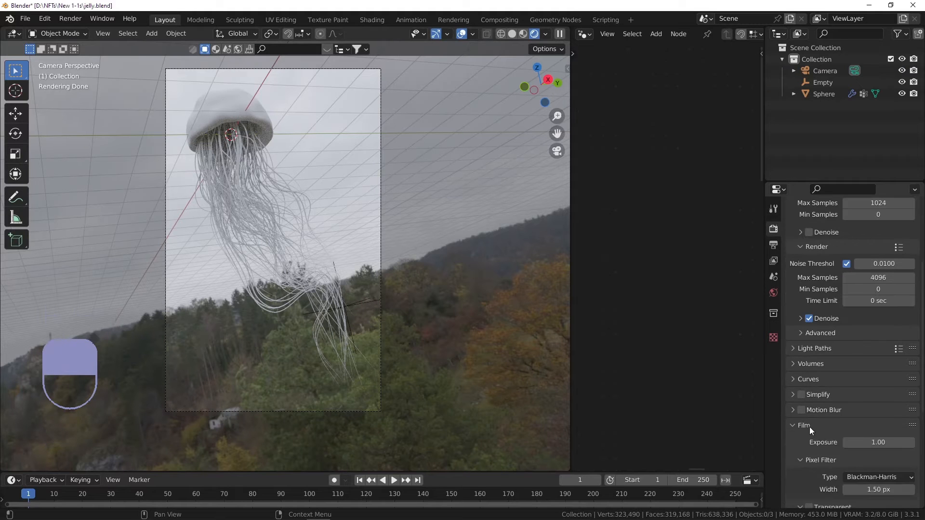
pyautogui.scroll(-3, 806, 427)
pyautogui.click(810, 450)
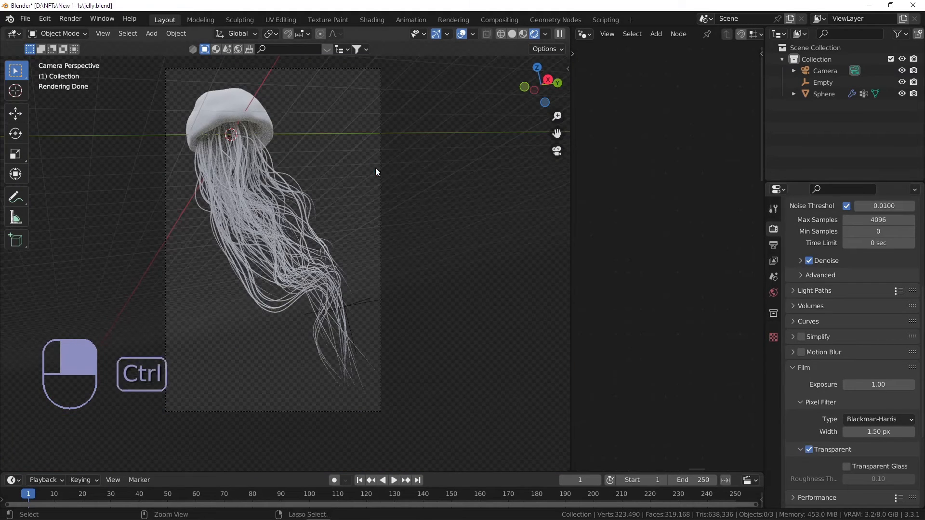
pyautogui.hotkey('ctrl', 's')
# Step: Lower the world environment strength to 0.360 and save the file
pyautogui.scroll(-6, 805, 345)
pyautogui.scroll(3, 799, 365)
pyautogui.scroll(3, 803, 352)
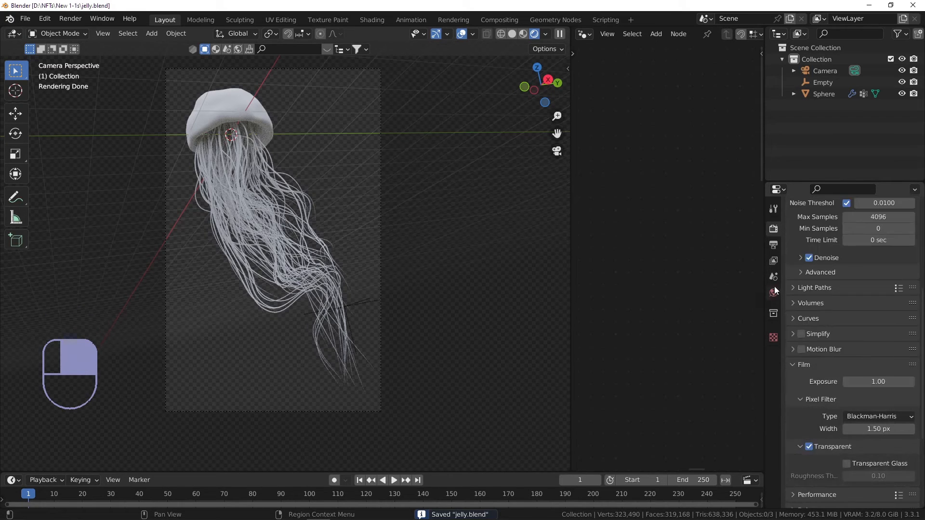
pyautogui.click(774, 292)
pyautogui.keyDown('shift'); pyautogui.moveTo(875, 409); pyautogui.dragTo(848, 409); pyautogui.keyUp('shift')
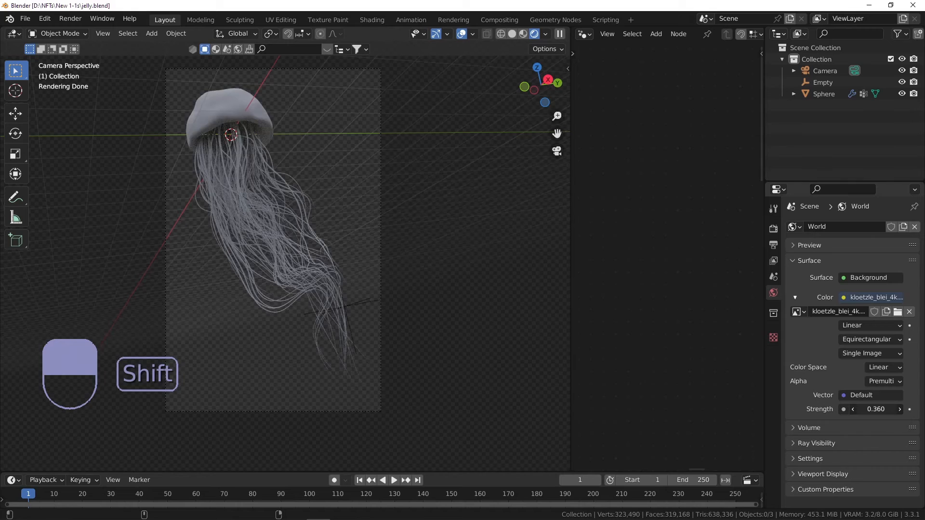
pyautogui.hotkey('ctrl', 's')
# Step: Add a cube and scale it up until it encloses both the jellyfish and the camera
pyautogui.hotkey('shift', 'a')
pyautogui.moveTo(371, 226)
pyautogui.click(424, 249)
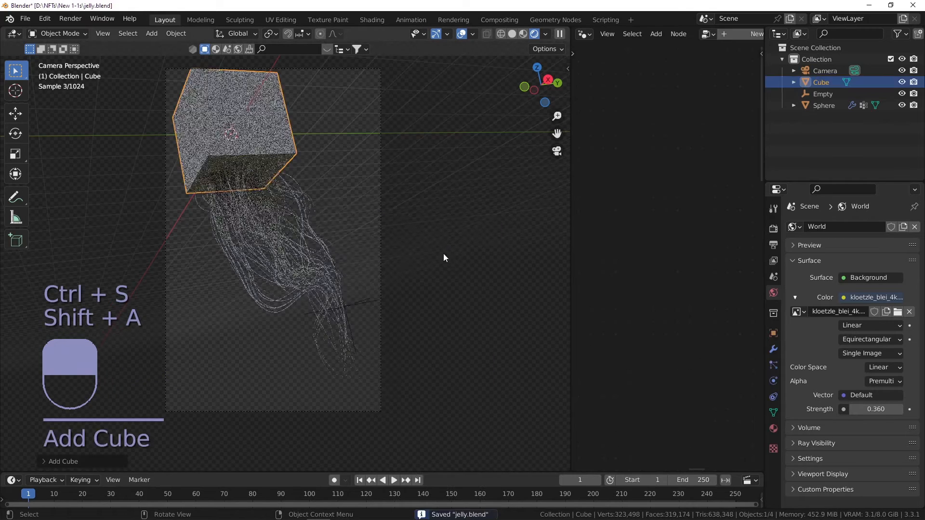
pyautogui.press('s')
pyautogui.click(582, 217)
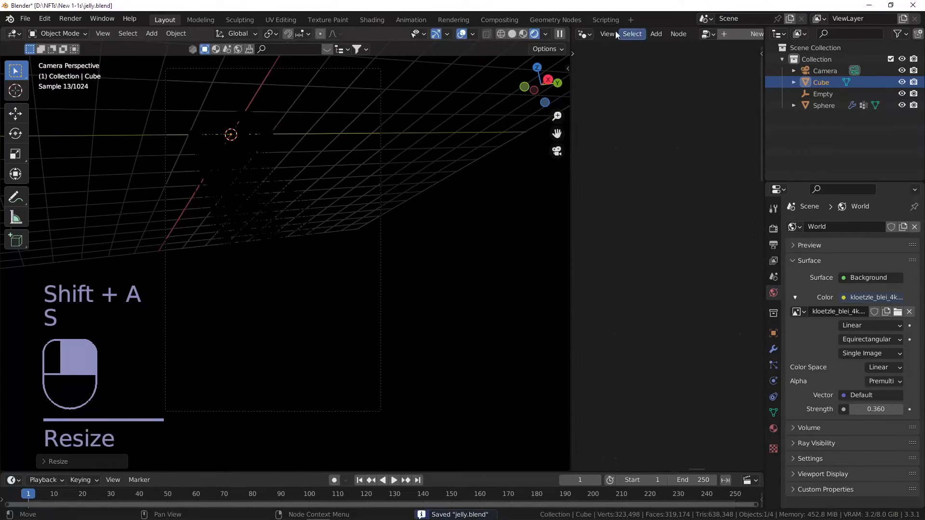
# Step: Turn the node area into a wider Shader Editor and create a new material for the cube
pyautogui.click(584, 33)
pyautogui.click(212, 132)
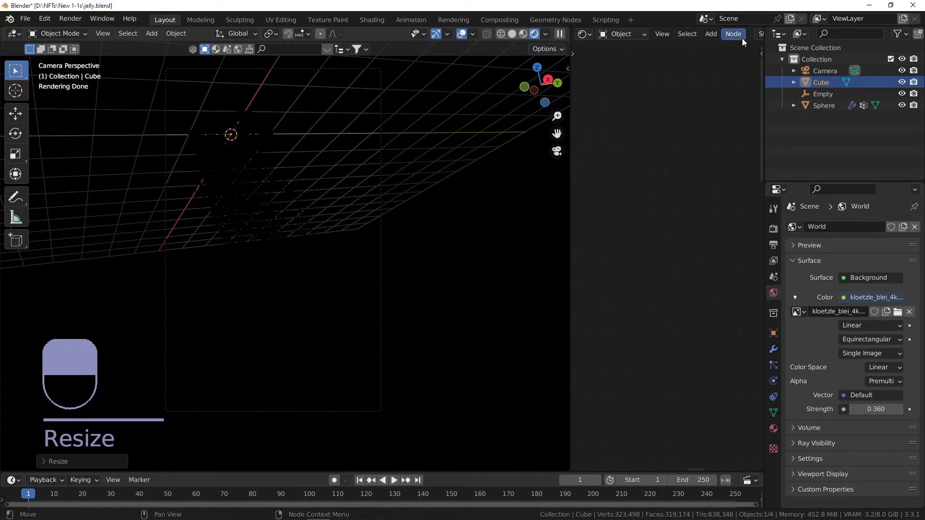
pyautogui.moveTo(762, 77); pyautogui.dragTo(891, 78)
pyautogui.click(850, 35)
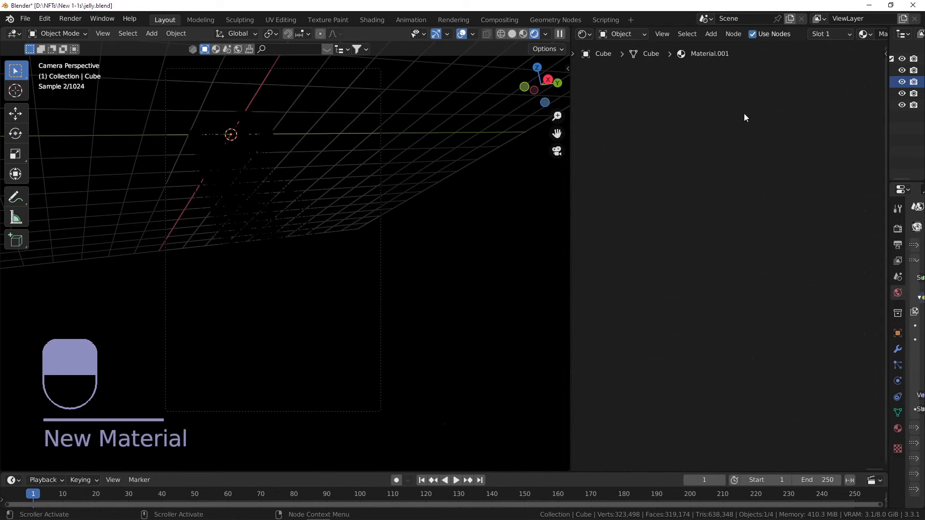
pyautogui.press('Home')
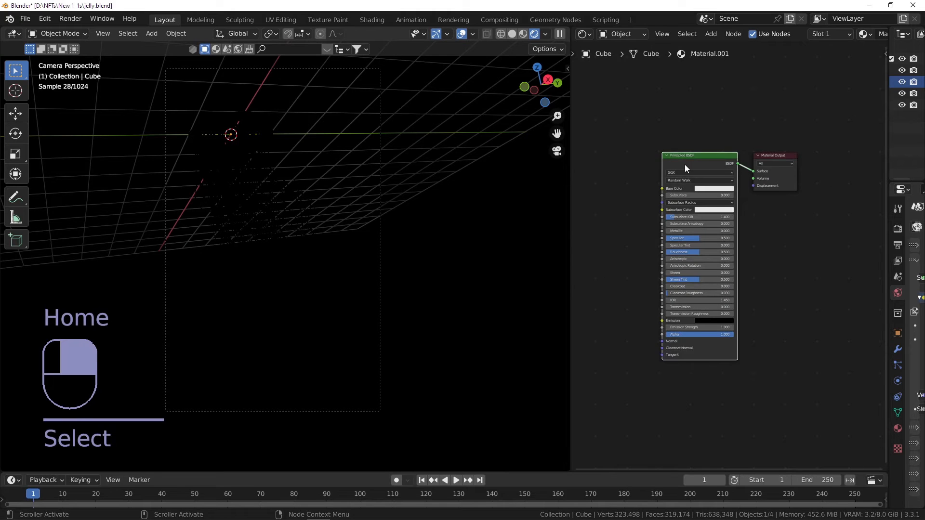
# Step: Replace the cube material's Principled BSDF with a Principled Volume connected to the Material Output's Volume input
pyautogui.press('Delete')
pyautogui.hotkey('shift', 'a')
pyautogui.write('volume')
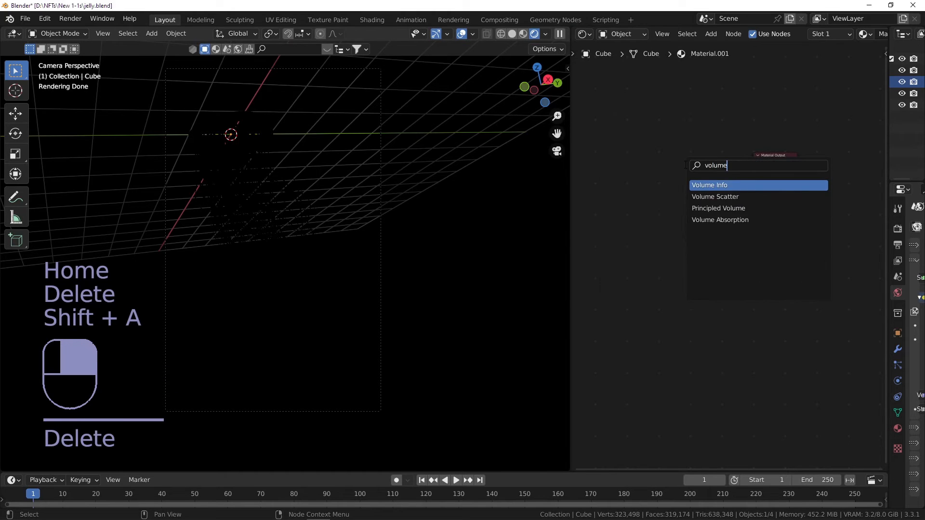
pyautogui.press('Down')
pyautogui.press('Down')
pyautogui.press('Return')
pyautogui.click(756, 157)
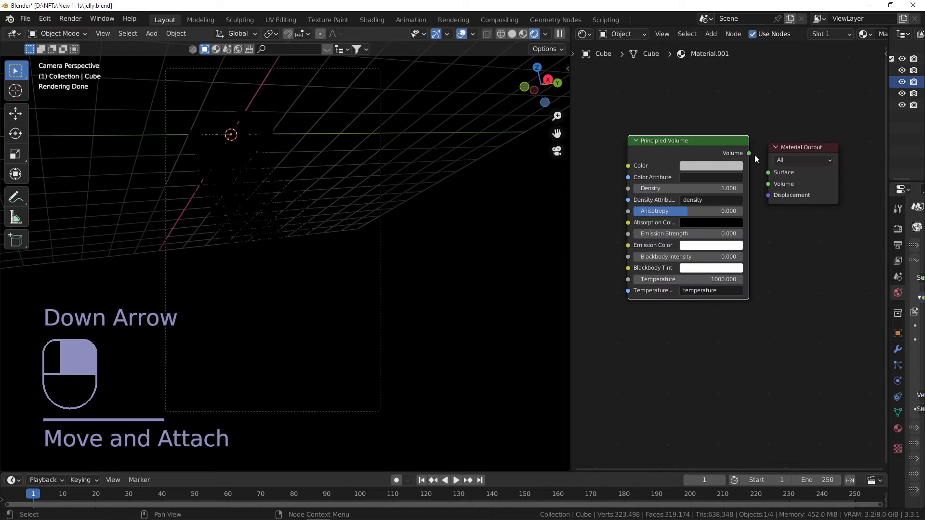
pyautogui.moveTo(749, 153); pyautogui.dragTo(768, 184)
# Step: Set the Principled Volume's density to 0.1 and anisotropy to 0.840, and save the file
pyautogui.click(711, 188)
pyautogui.write('0.1')
pyautogui.press('Return')
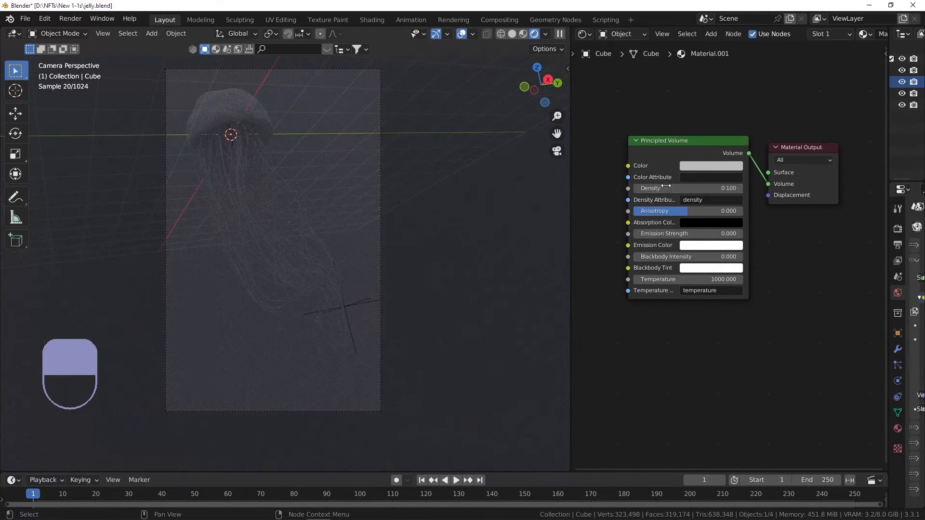
pyautogui.moveTo(690, 216); pyautogui.dragTo(725, 215)
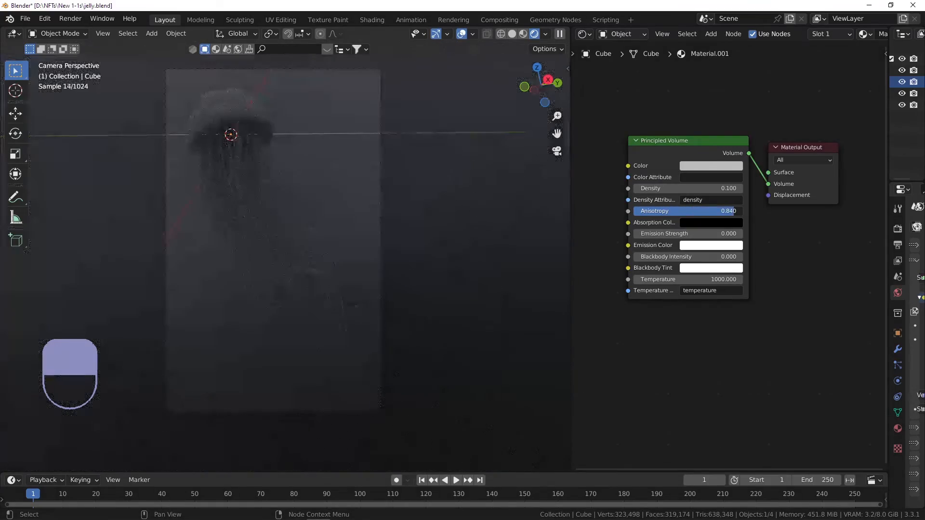
pyautogui.hotkey('ctrl', 's')
# Step: Add a Spot light, move it above the jellyfish, and return to the camera view
pyautogui.moveTo(353, 224); pyautogui.dragTo(287, 189, button='middle')
pyautogui.scroll(5, 314, 205)
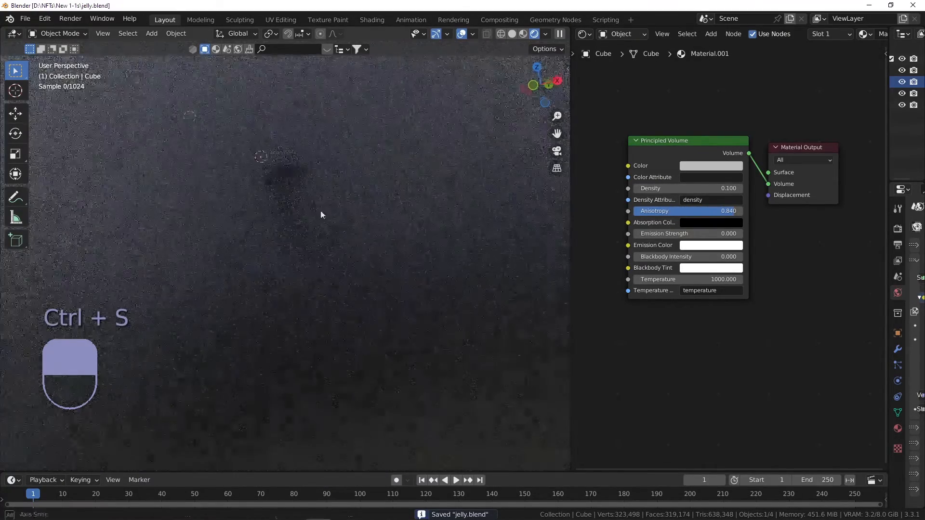
pyautogui.hotkey('shift', 'a')
pyautogui.moveTo(307, 350)
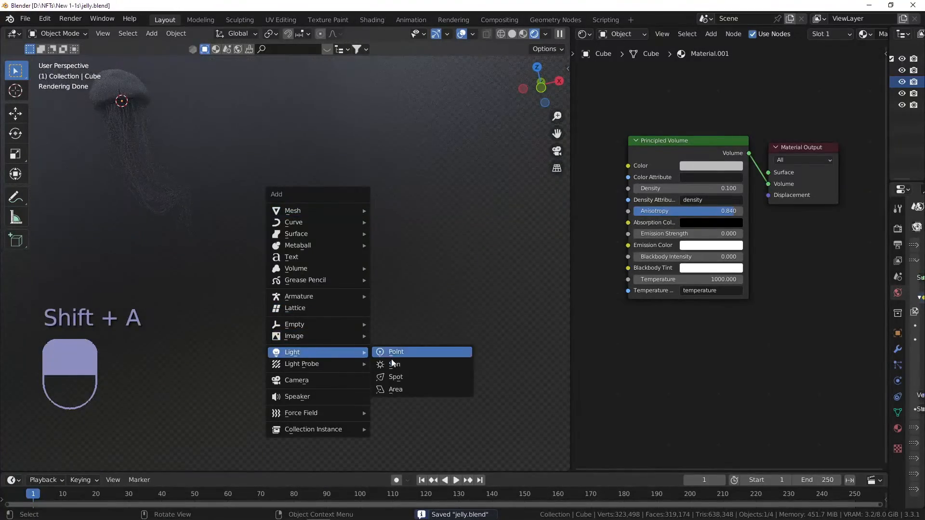
pyautogui.click(395, 377)
pyautogui.press('g')
pyautogui.click(297, 201)
pyautogui.press('KP_0')
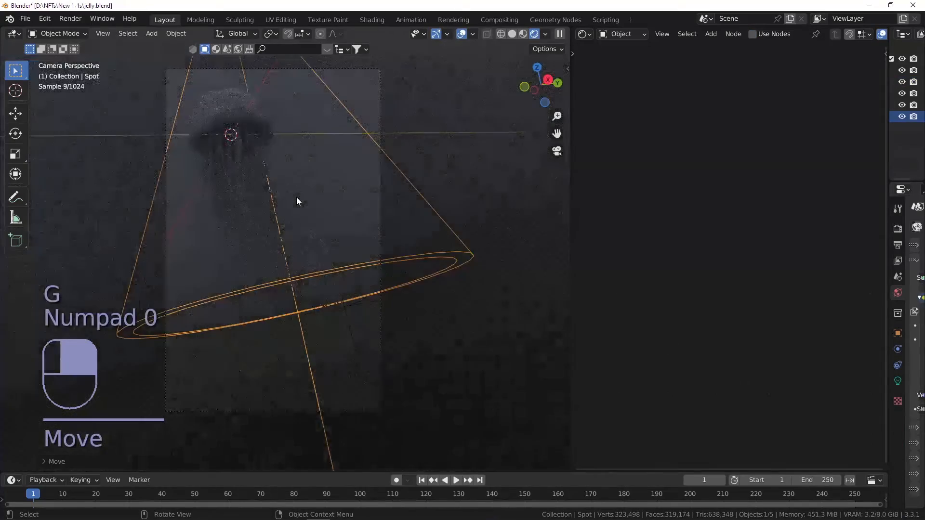
# Step: Move the Spot light higher above the camera frame and rotate it to shine diagonally down onto the jellyfish
pyautogui.scroll(-3, 272, 162)
pyautogui.press('g')
pyautogui.keyDown('shift'); pyautogui.moveTo(270, 161); pyautogui.dragTo(339, 260, button='middle'); pyautogui.keyUp('shift')
pyautogui.click(313, 121)
pyautogui.press('r')
pyautogui.click(294, 220)
pyautogui.press('g')
pyautogui.click(316, 239)
pyautogui.press('KP_0')
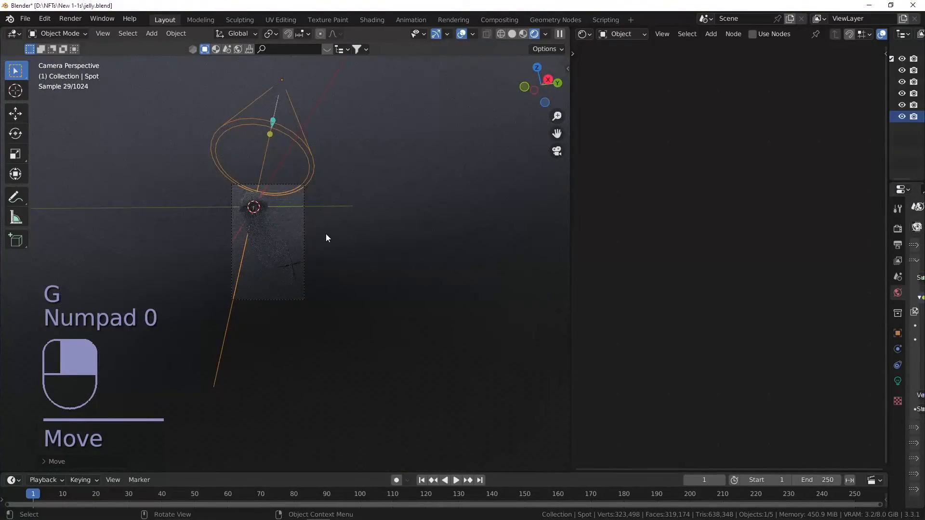
pyautogui.scroll(1, 333, 238)
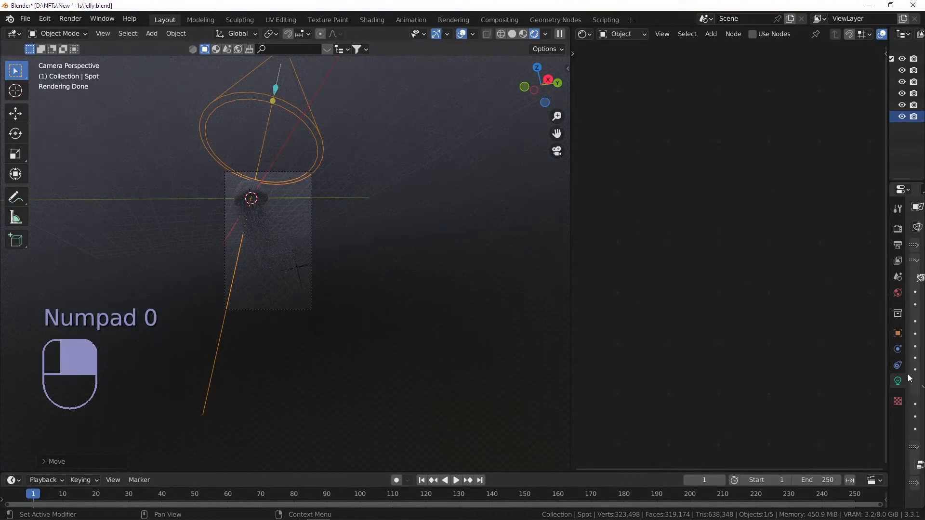
# Step: Widen the properties area and set the Spot light's power to 10000 W
pyautogui.moveTo(904, 376); pyautogui.dragTo(707, 374)
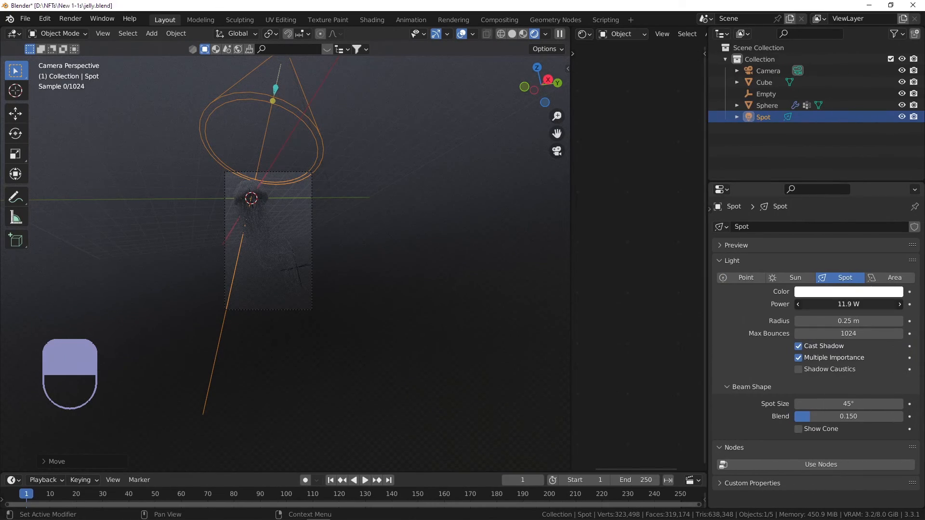
pyautogui.click(839, 304)
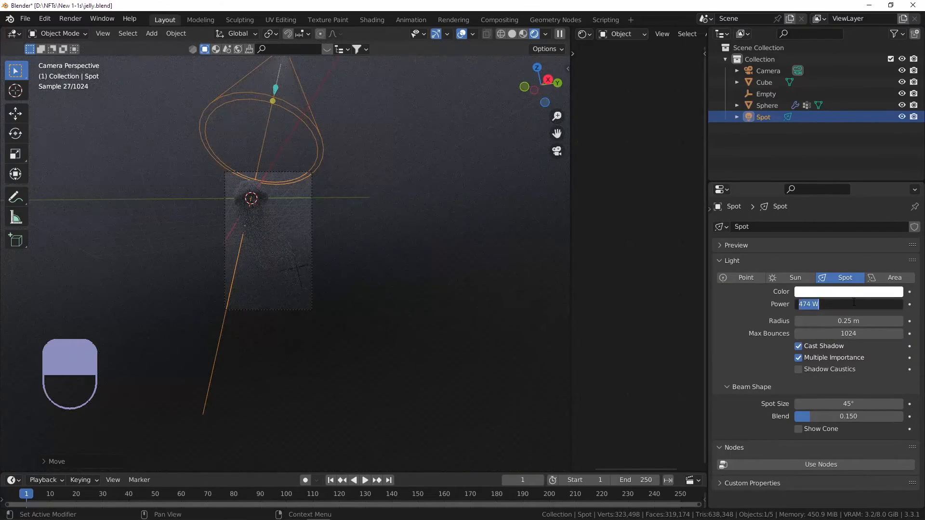
pyautogui.write('10000')
pyautogui.press('Return')
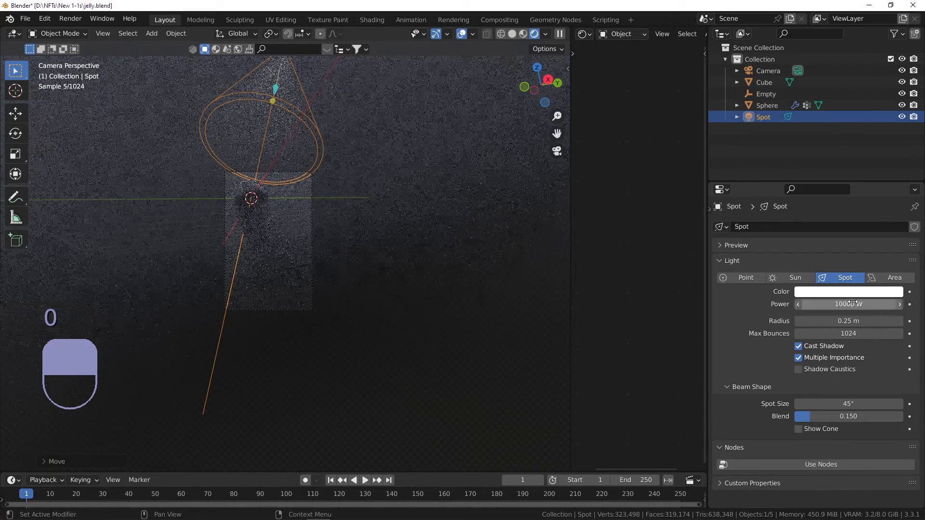
# Step: Reposition the Spot light over the bell and tint it light blue with hue 0.584 and saturation 0.584
pyautogui.press('g')
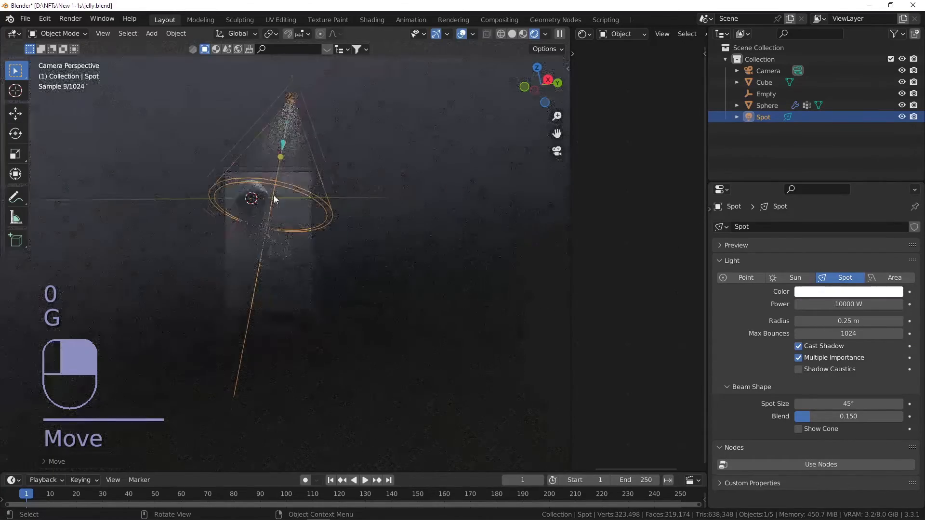
pyautogui.click(478, 226)
pyautogui.click(826, 294)
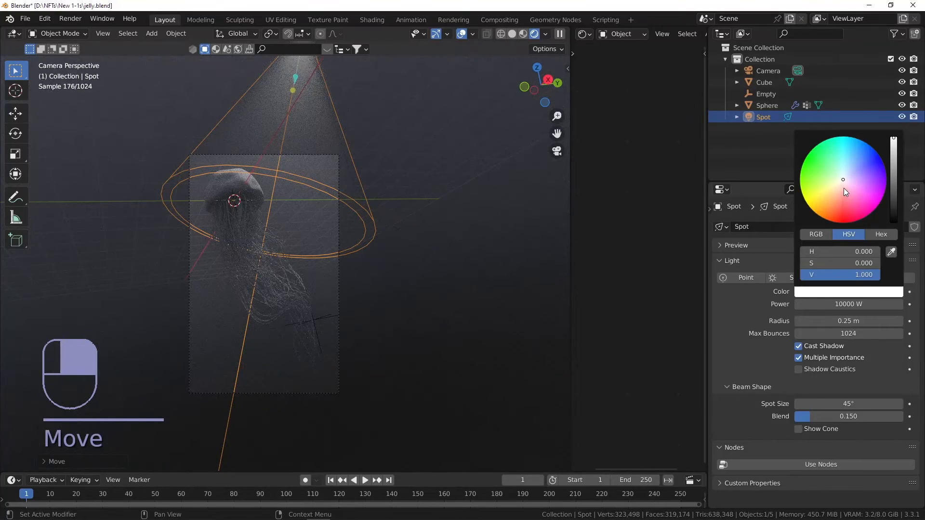
pyautogui.moveTo(843, 188); pyautogui.dragTo(850, 164)
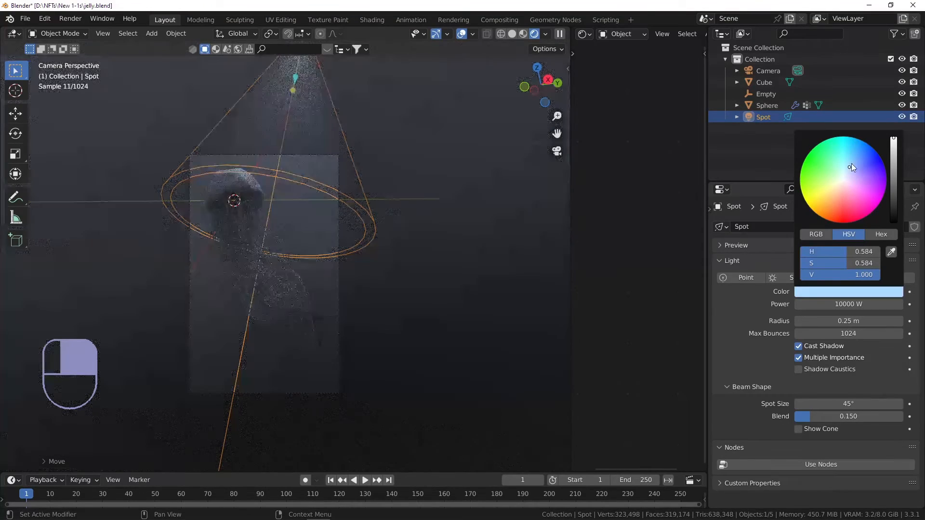
pyautogui.click(429, 207)
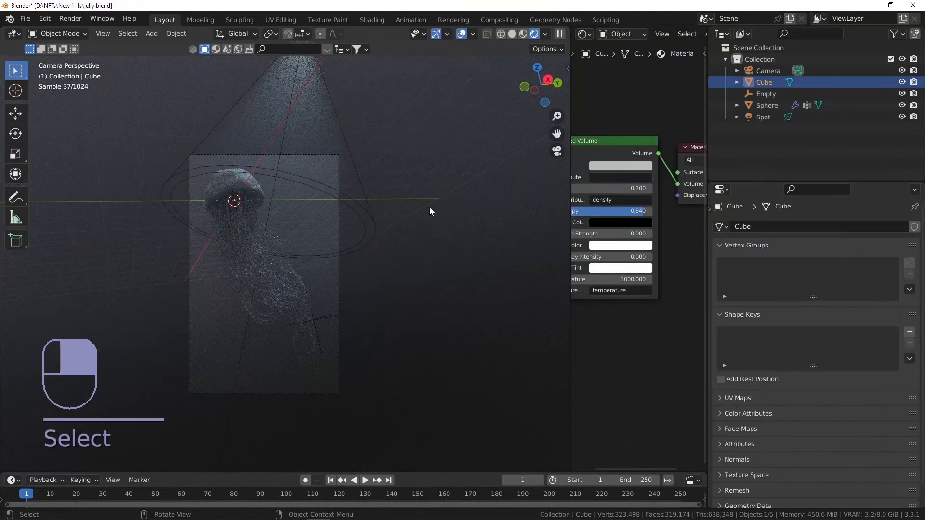
# Step: Tint the cube's Principled Volume color light blue
pyautogui.click(600, 165)
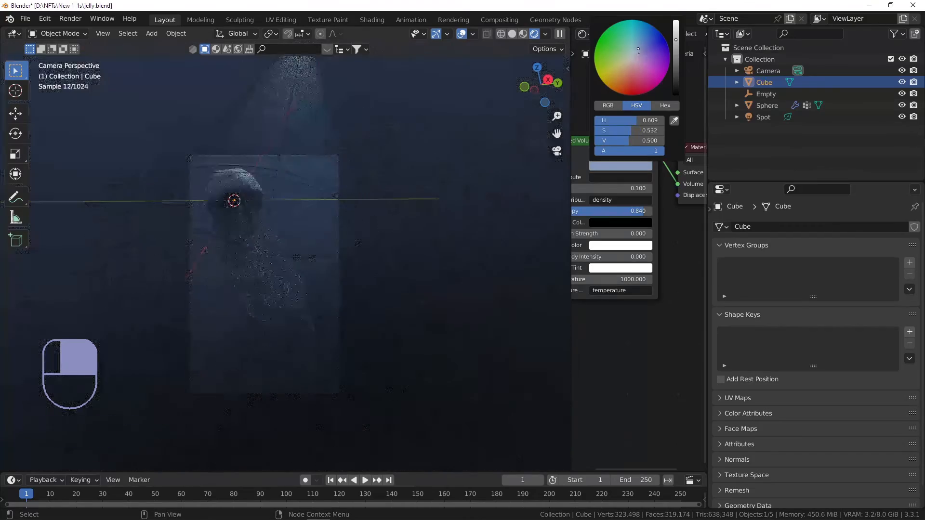
pyautogui.click(636, 47)
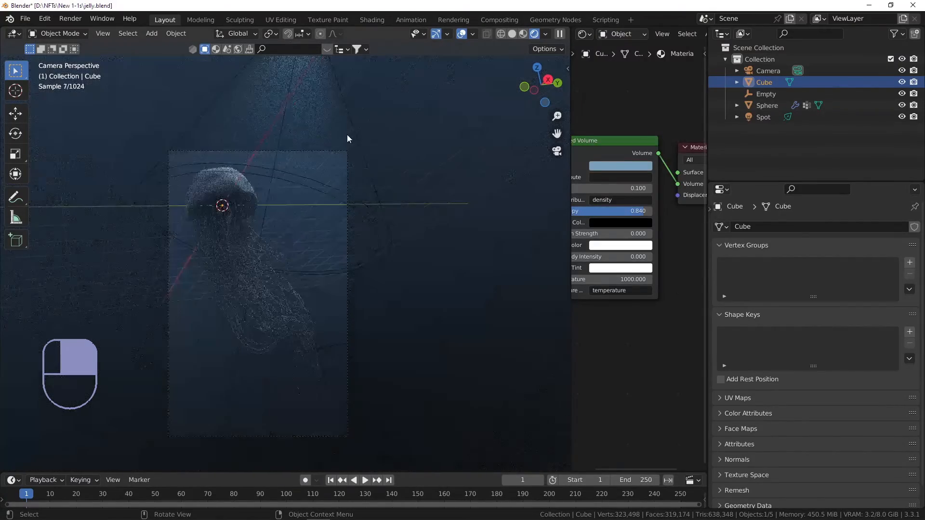
# Step: Lower the Spot light above the jellyfish and set its spot size to 53.3°
pyautogui.click(354, 132)
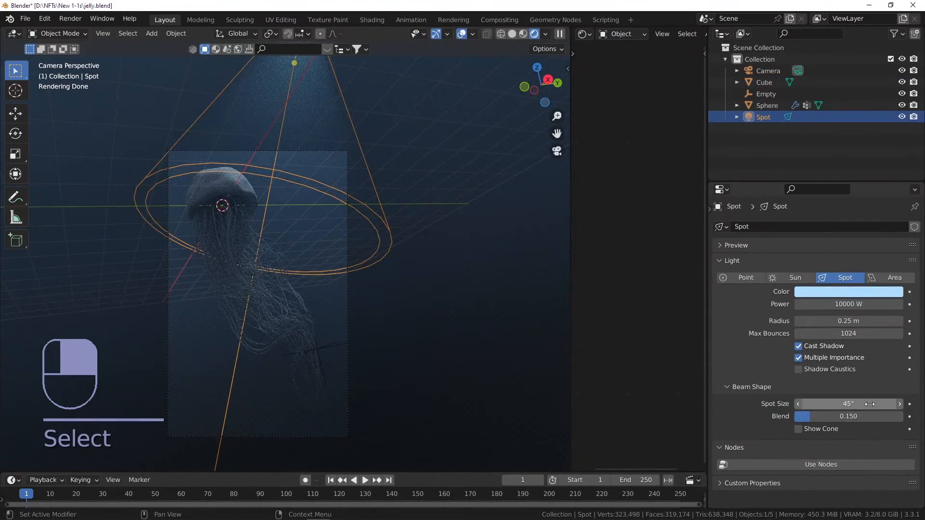
pyautogui.moveTo(848, 404); pyautogui.dragTo(819, 404)
pyautogui.press('g')
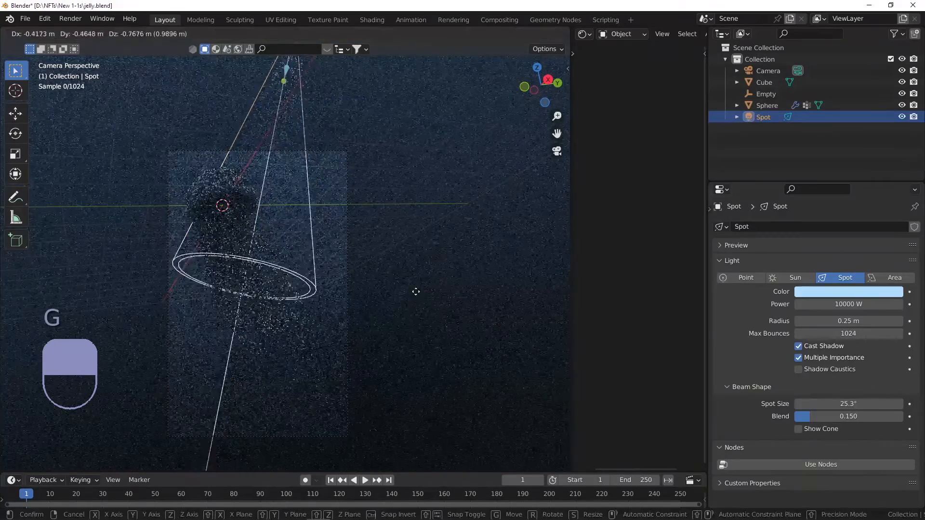
pyautogui.click(431, 327)
pyautogui.moveTo(848, 404); pyautogui.dragTo(891, 404)
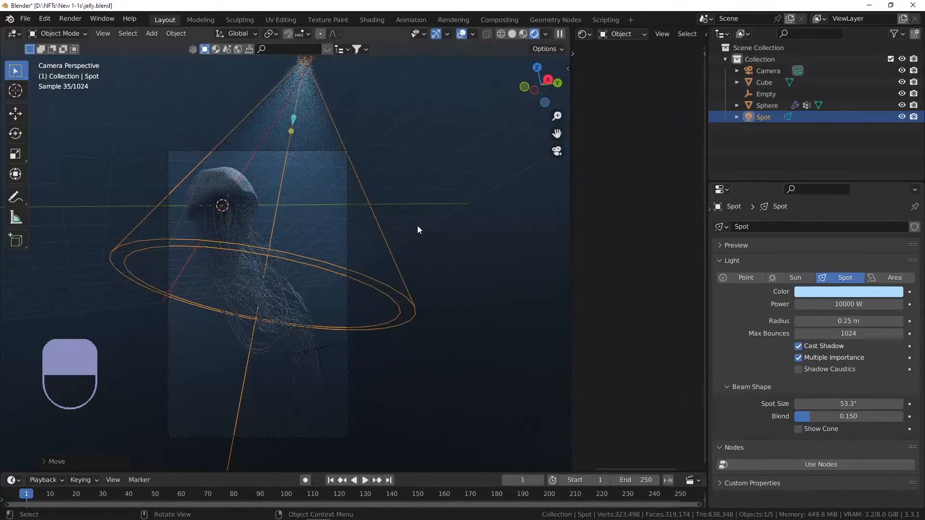
# Step: Rotate the Spot light and shift it sideways beyond the camera frame so its beam falls diagonally across the bell and tentacles
pyautogui.press('g')
pyautogui.press('r')
pyautogui.press('g')
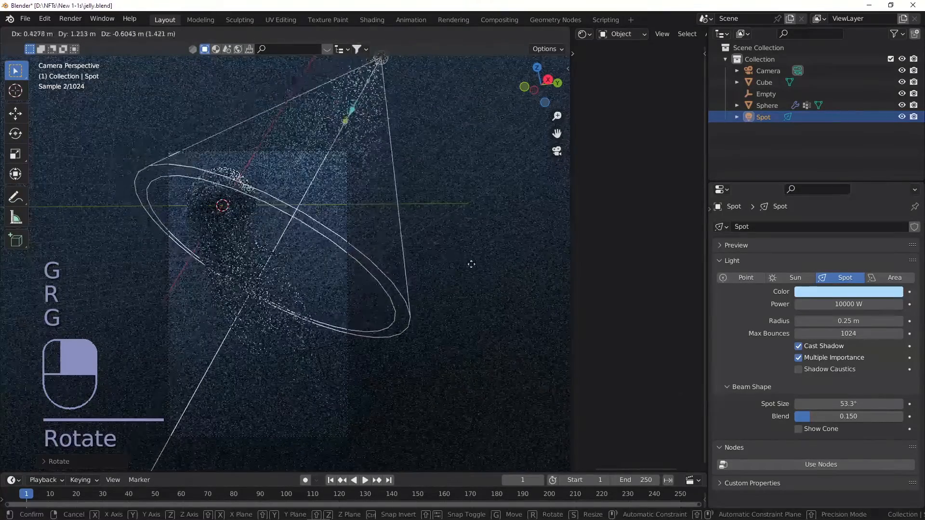
pyautogui.click(472, 262)
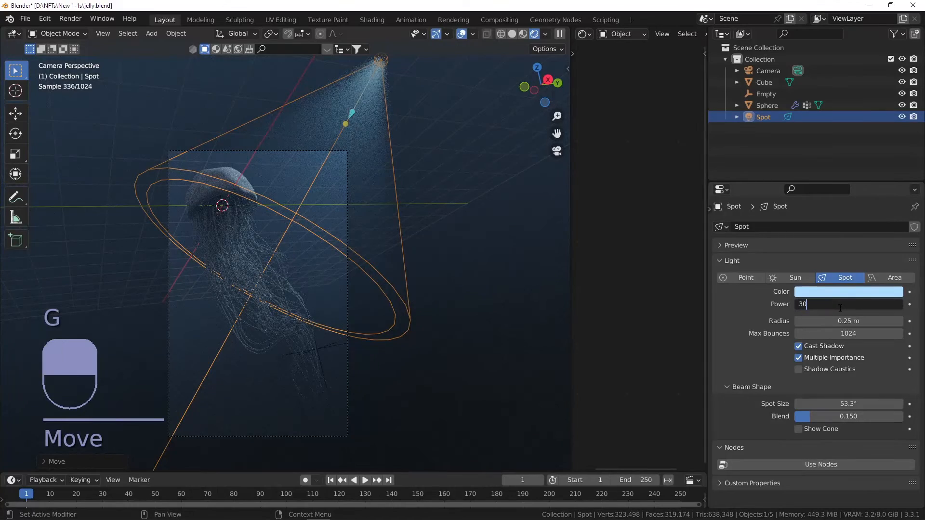
# Step: Try a Spot light power of 30000 W, settle on 15000 W, and save the file
pyautogui.press('Return')
pyautogui.hotkey('ctrl', 's')
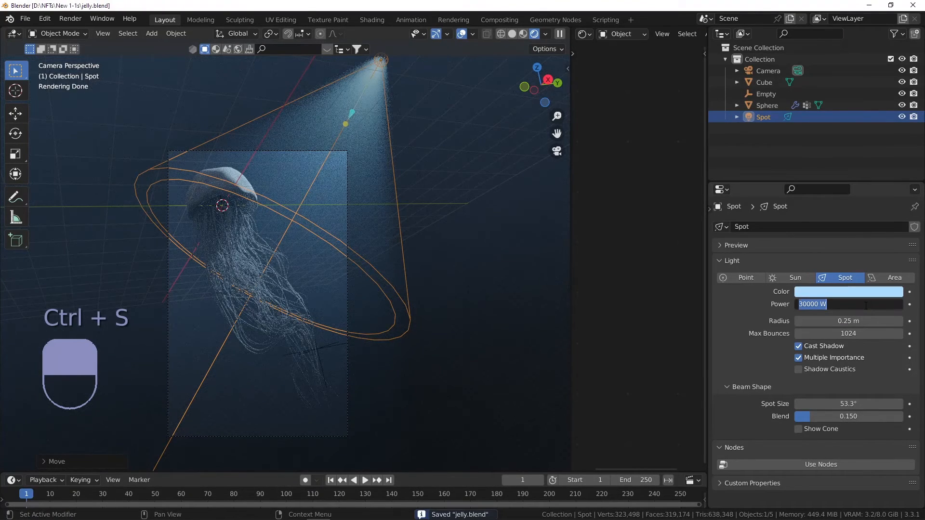
pyautogui.write('00')
pyautogui.press('Return')
pyautogui.hotkey('ctrl', 's')
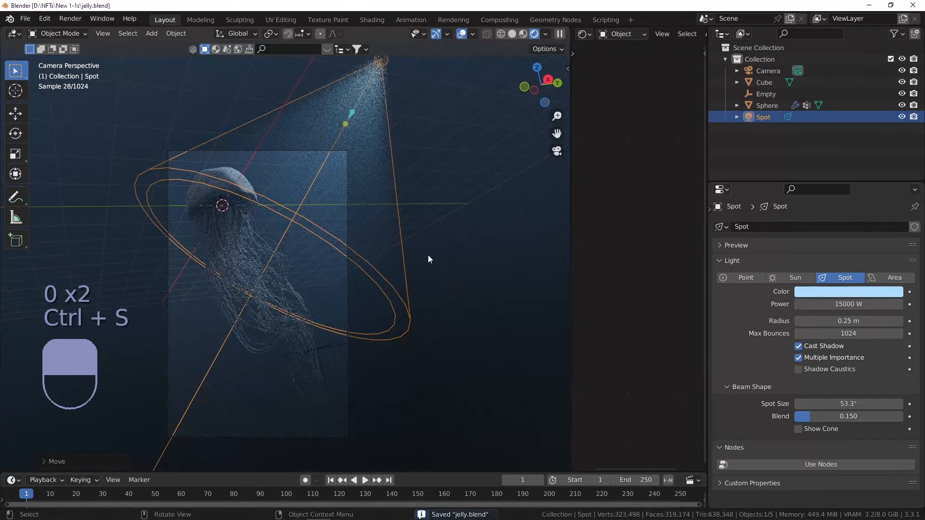
# Step: Select the jellyfish object and widen the shader editor beside the viewport
pyautogui.scroll(1, 313, 263)
pyautogui.keyDown('shift'); pyautogui.moveTo(313, 256); pyautogui.dragTo(288, 207, button='middle'); pyautogui.keyUp('shift')
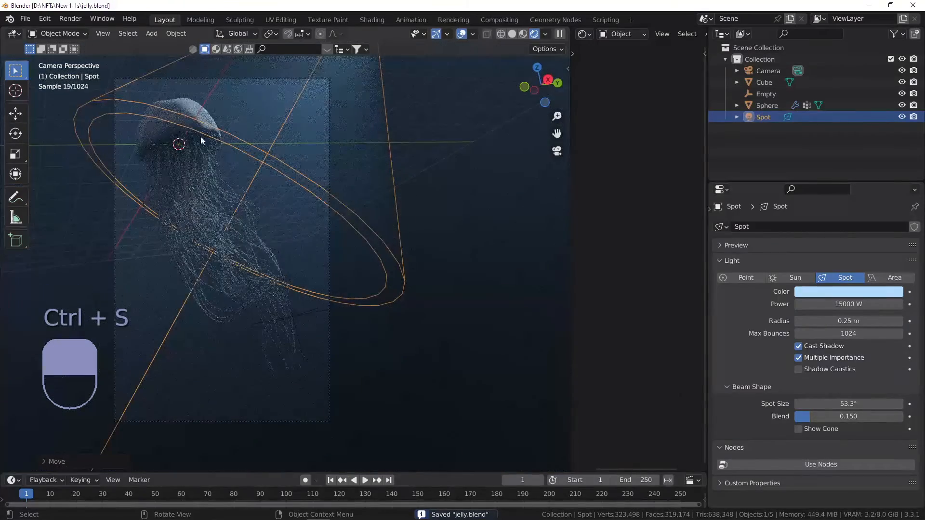
pyautogui.click(204, 108)
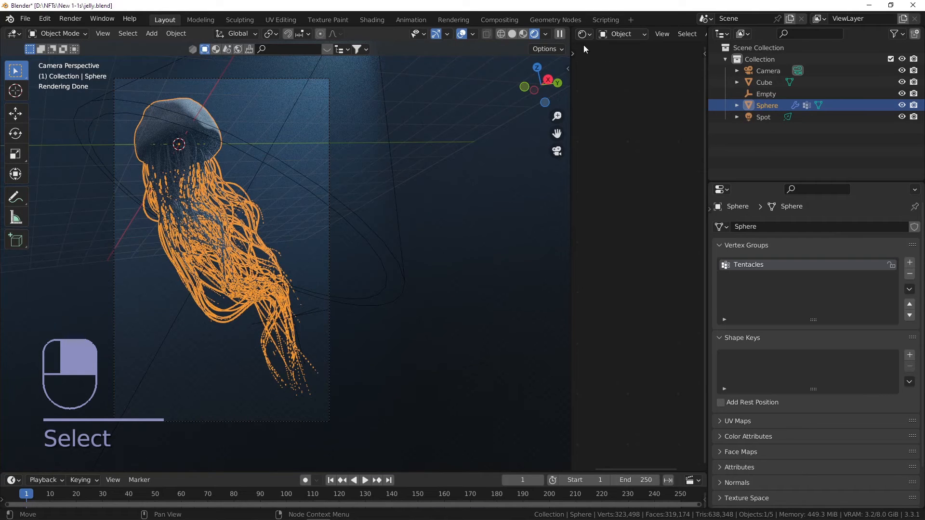
pyautogui.moveTo(570, 60); pyautogui.dragTo(401, 60)
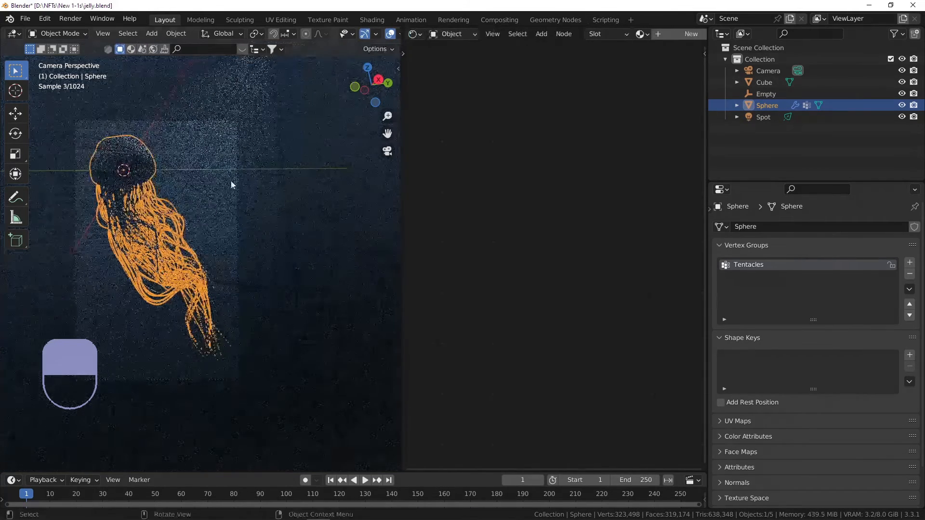
# Step: Restrict the viewport render to a region matching the camera frame and save the file
pyautogui.hotkey('ctrl', 'b')
pyautogui.moveTo(269, 81); pyautogui.dragTo(74, 390)
pyautogui.hotkey('ctrl', 's')
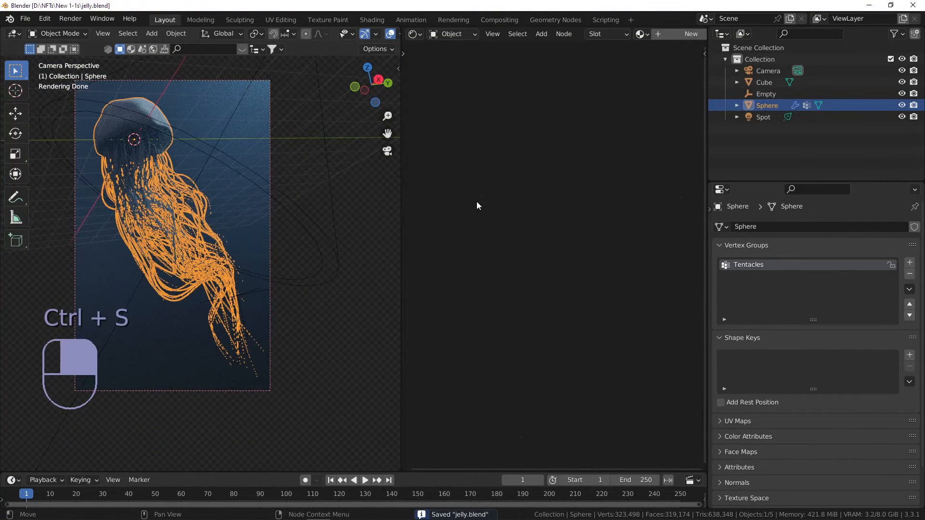
# Step: Create a new node material for the jellyfish and return the viewport to the camera view
pyautogui.click(669, 33)
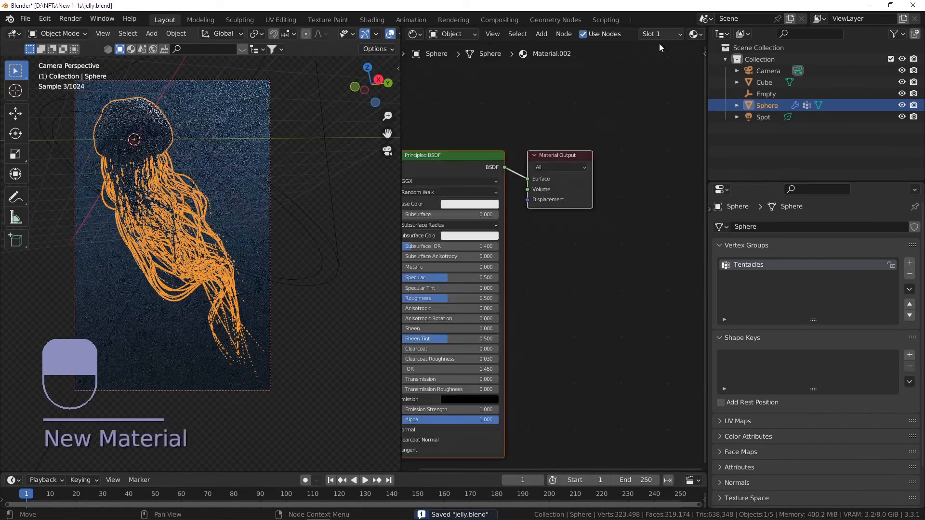
pyautogui.moveTo(125, 178); pyautogui.dragTo(94, 180, button='middle')
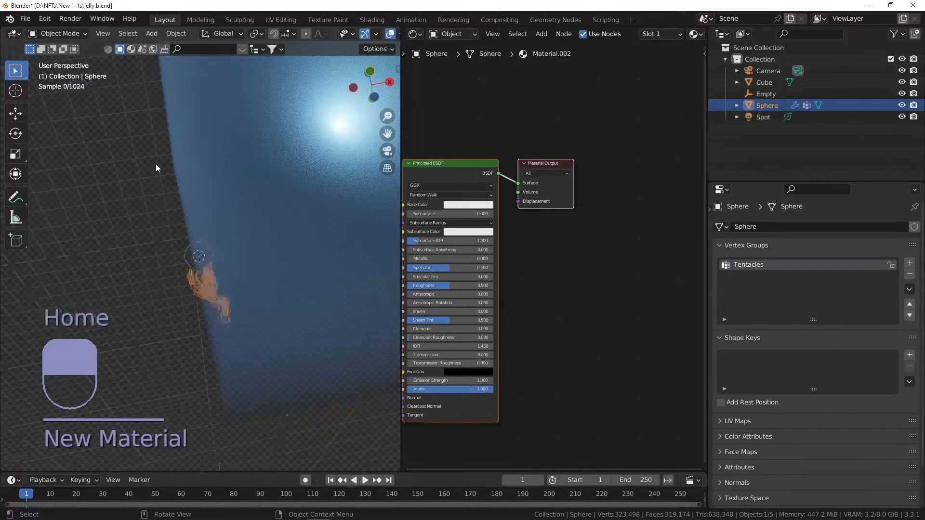
pyautogui.press('Home')
pyautogui.press('KP_0')
# Step: Insert a Mix Shader node between the Principled BSDF and the Material Output surface
pyautogui.hotkey('shift', 'a')
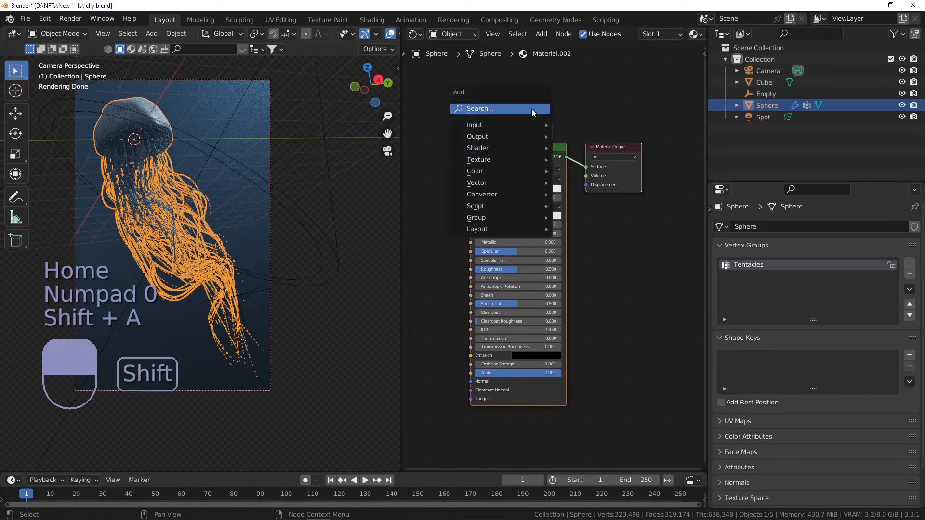
pyautogui.click(531, 109)
pyautogui.write('mix sha')
pyautogui.press('Return')
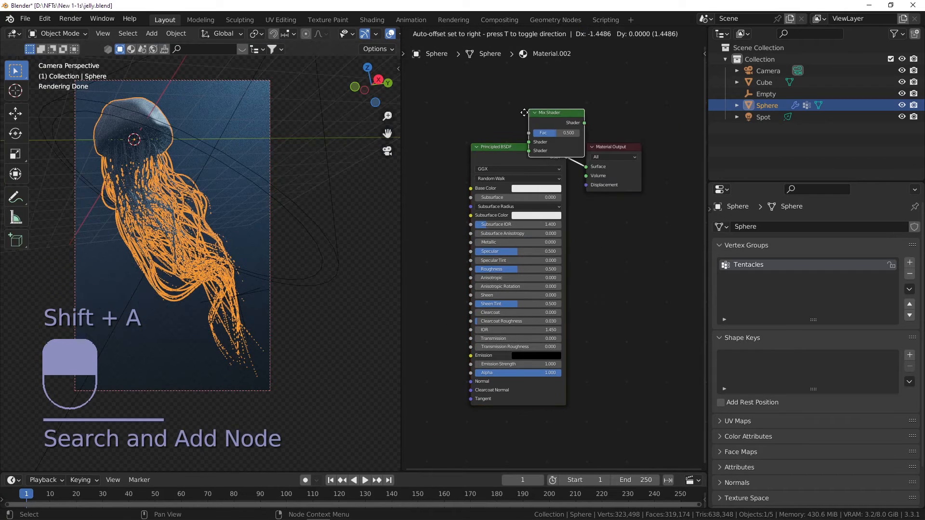
pyautogui.click(552, 146)
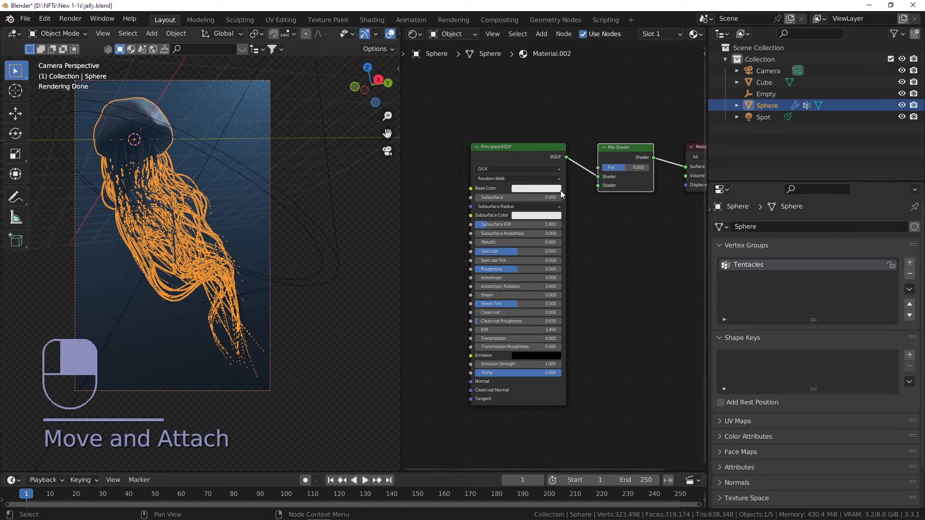
# Step: Add a Transparent BSDF node below the Principled BSDF and connect it to the Mix Shader's second shader input
pyautogui.scroll(1, 560, 190)
pyautogui.hotkey('shift', 'a')
pyautogui.click(573, 187)
pyautogui.write('transp')
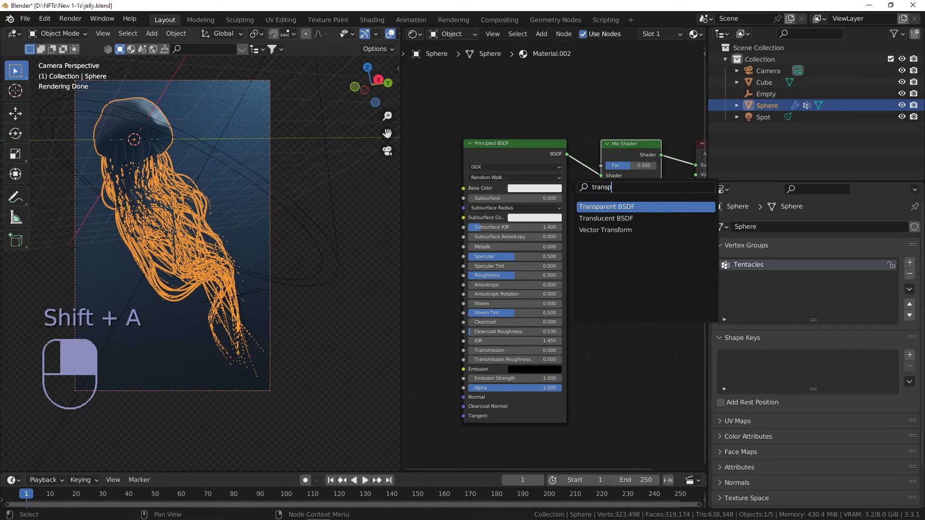
pyautogui.press('Return')
pyautogui.click(545, 443)
pyautogui.moveTo(556, 444); pyautogui.dragTo(578, 410)
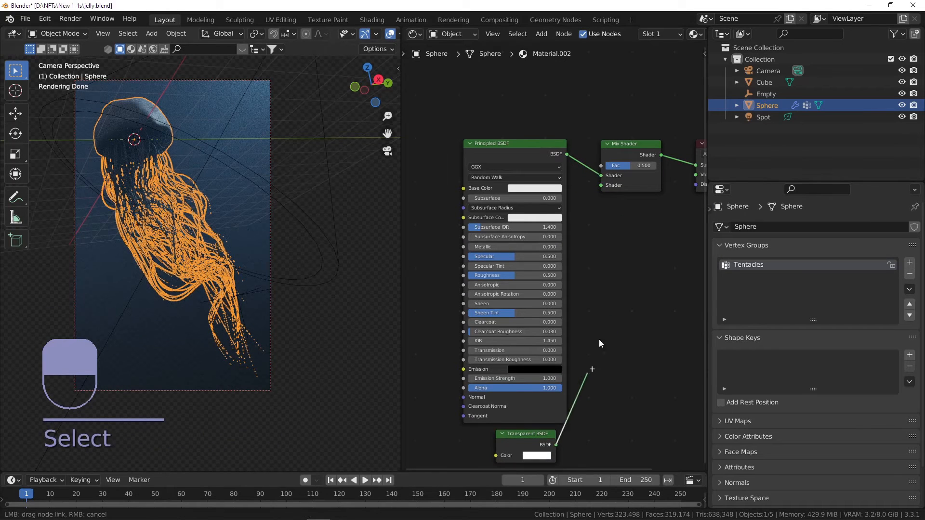
pyautogui.moveTo(608, 193); pyautogui.dragTo(602, 187)
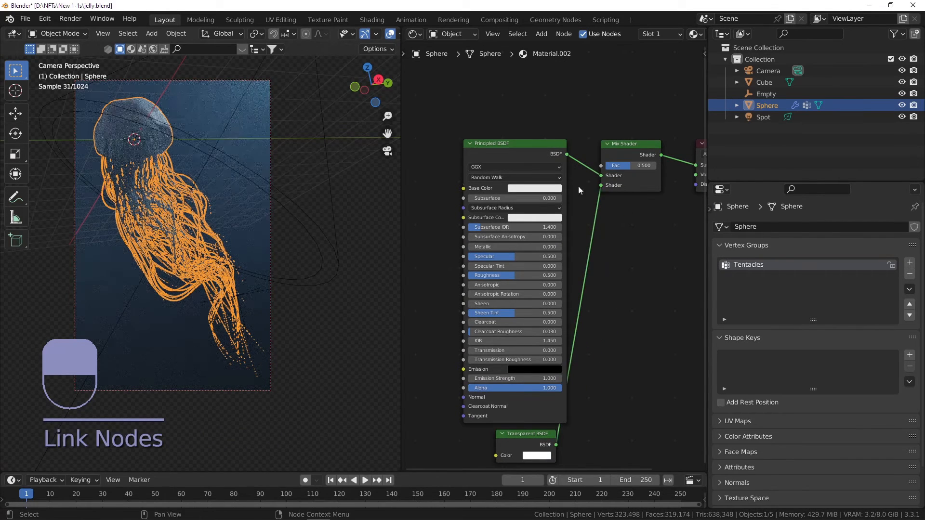
# Step: Add a Fresnel node above the Principled BSDF and connect its Fac output to the Mix Shader's Fac
pyautogui.scroll(5, 118, 111)
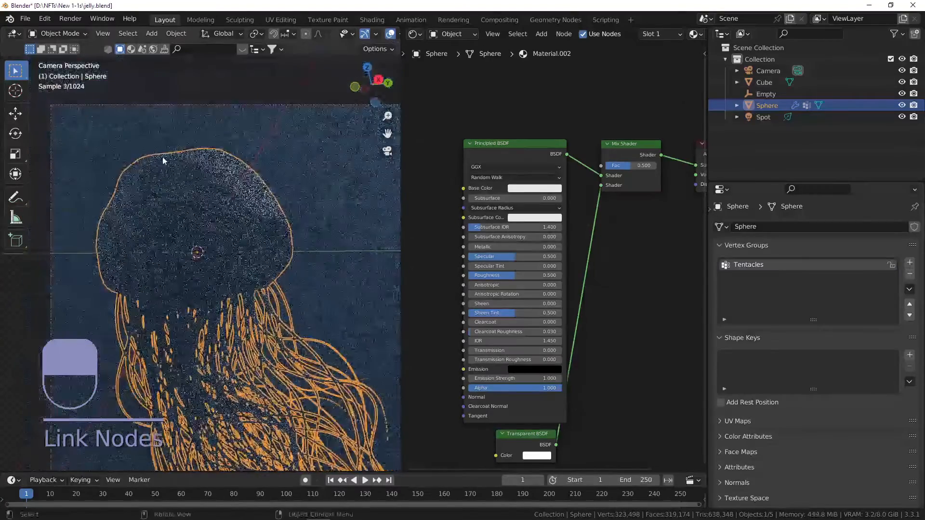
pyautogui.moveTo(526, 84); pyautogui.dragTo(523, 128, button='middle')
pyautogui.hotkey('shift', 'a')
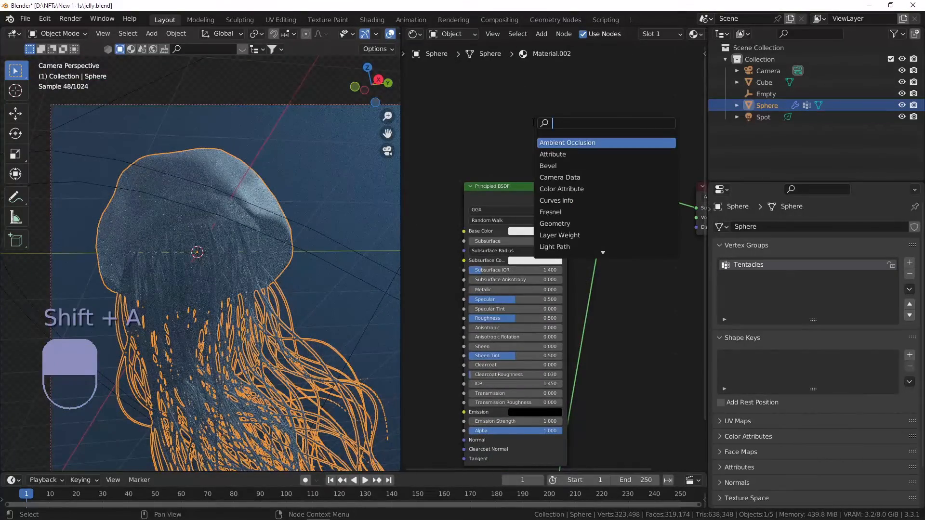
pyautogui.press('Return')
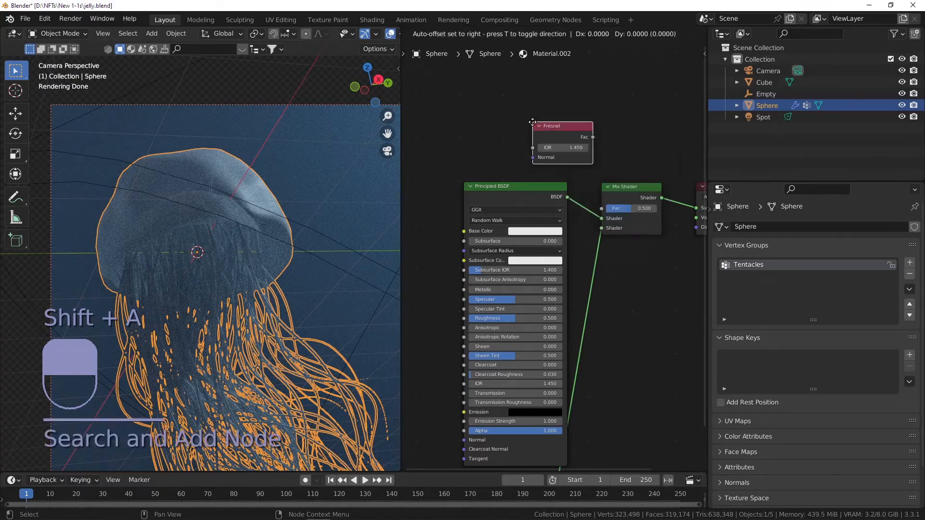
pyautogui.click(561, 122)
pyautogui.moveTo(600, 207); pyautogui.dragTo(601, 208)
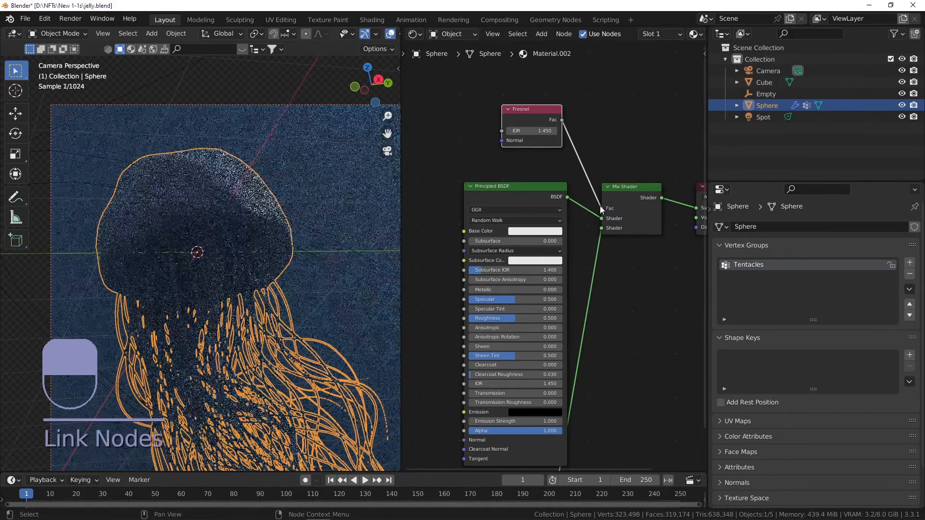
# Step: Preview the Fresnel node's output on the jellyfish and switch the surface back to the Mix Shader
pyautogui.keyDown('ctrl'); pyautogui.keyDown('shift'); pyautogui.click(535, 109); pyautogui.keyUp('shift'); pyautogui.keyUp('ctrl')
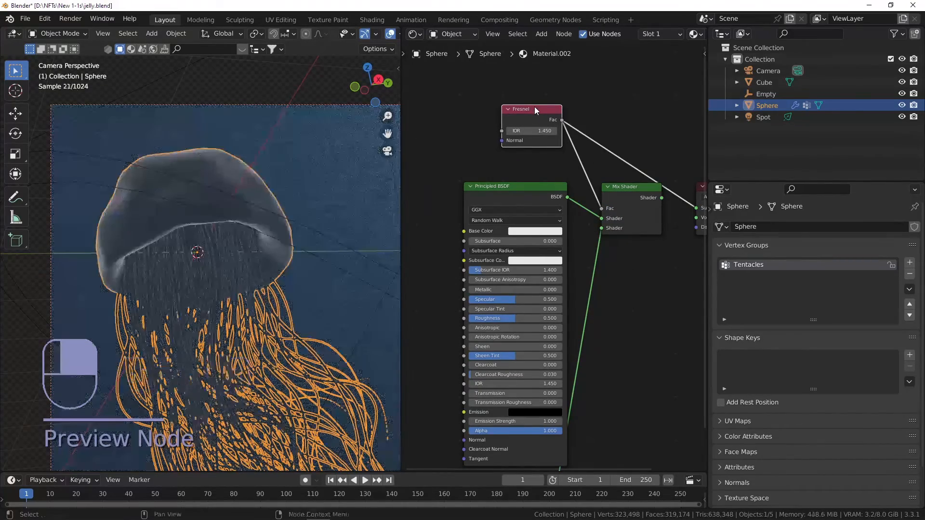
pyautogui.scroll(2, 522, 128)
pyautogui.scroll(-3, 523, 128)
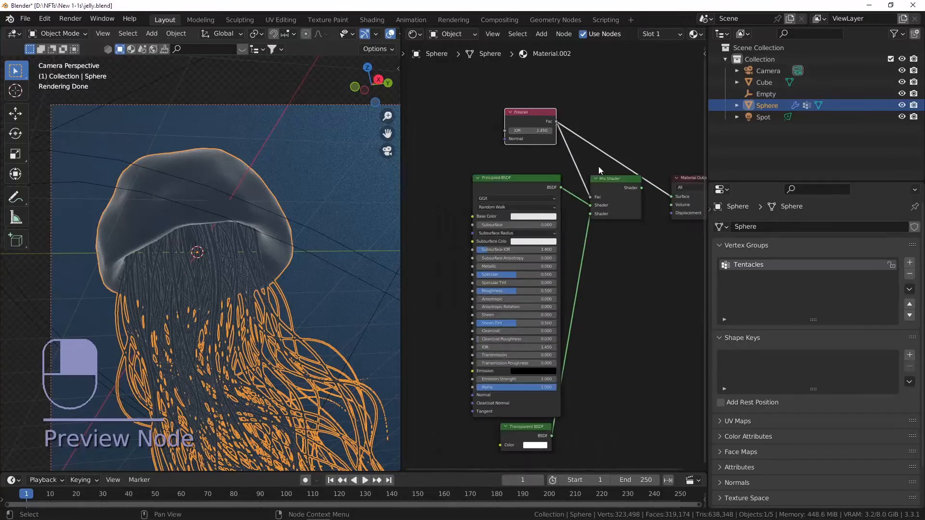
pyautogui.keyDown('ctrl'); pyautogui.keyDown('shift'); pyautogui.click(575, 175); pyautogui.keyUp('shift'); pyautogui.keyUp('ctrl')
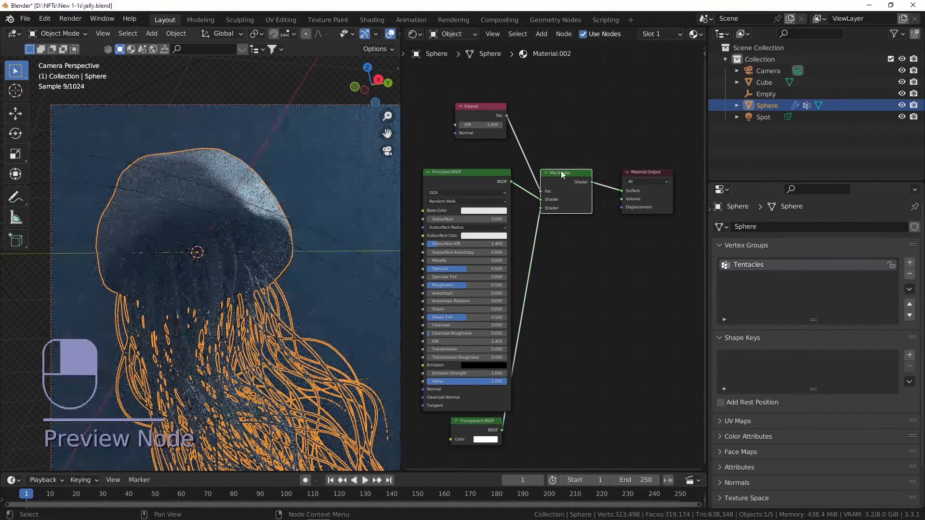
pyautogui.scroll(-1, 563, 172)
# Step: Swap the Mix Shader inputs so the Transparent BSDF feeds the first shader input and the Principled BSDF the second
pyautogui.moveTo(548, 271); pyautogui.dragTo(599, 218, button='middle')
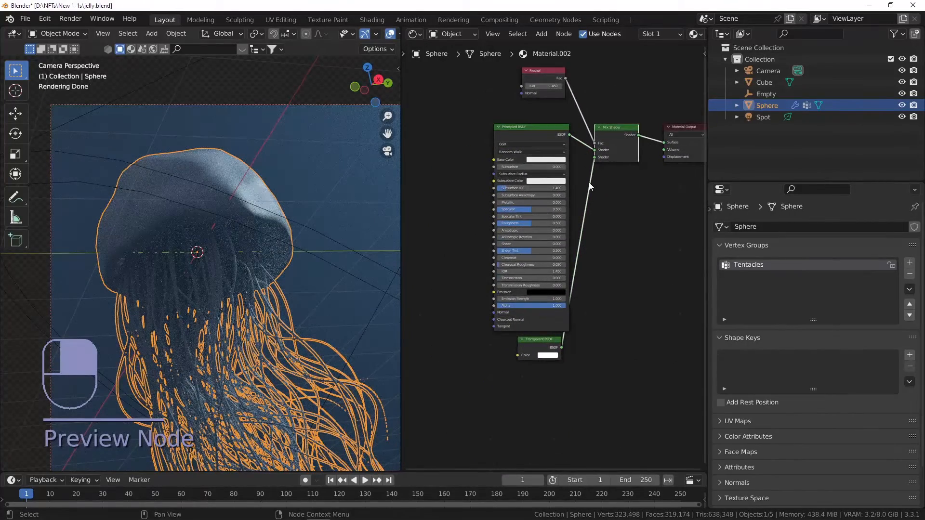
pyautogui.moveTo(530, 131); pyautogui.dragTo(528, 116)
pyautogui.scroll(2, 593, 151)
pyautogui.moveTo(591, 149); pyautogui.dragTo(592, 160)
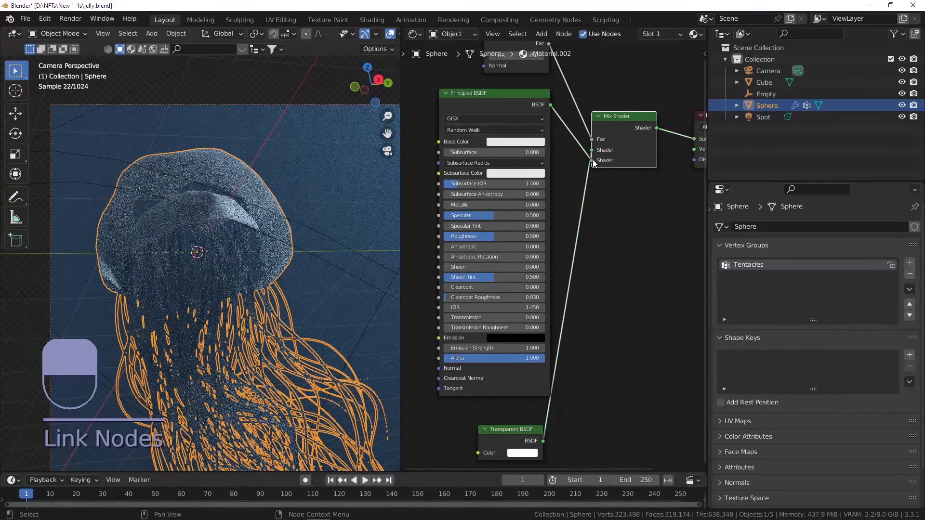
# Step: Insert a ColorRamp node between the Fresnel node and the Mix Shader's Fac in the jellyfish material
pyautogui.click(260, 153)
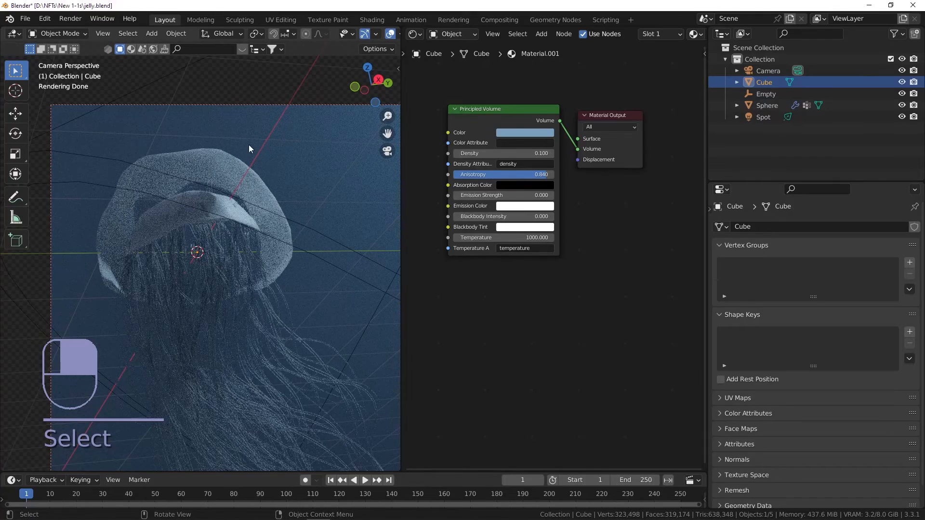
pyautogui.click(253, 145)
pyautogui.scroll(-2, 576, 114)
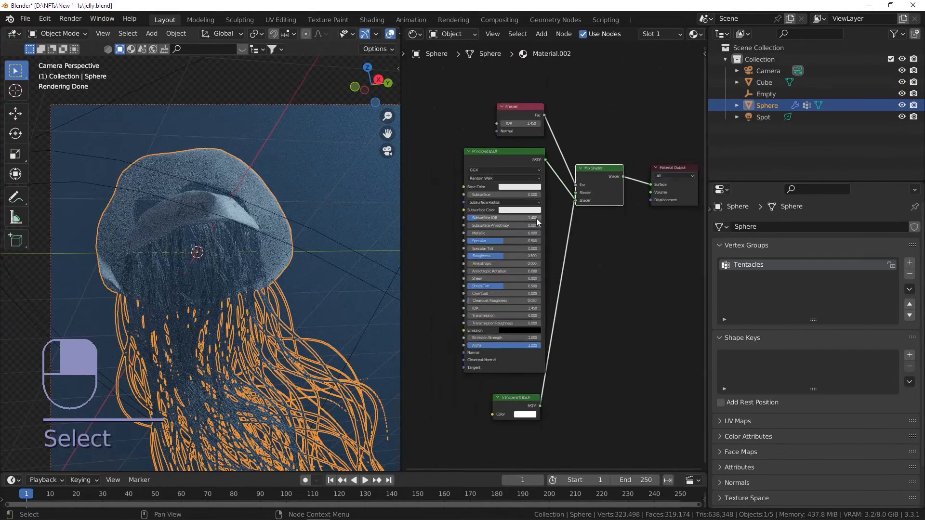
pyautogui.hotkey('shift', 'a')
pyautogui.write('color')
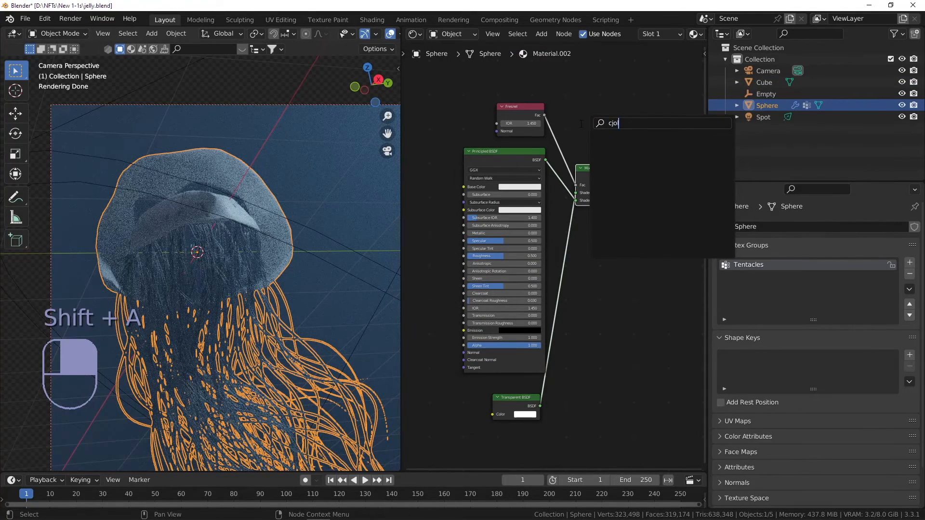
pyautogui.press('Return')
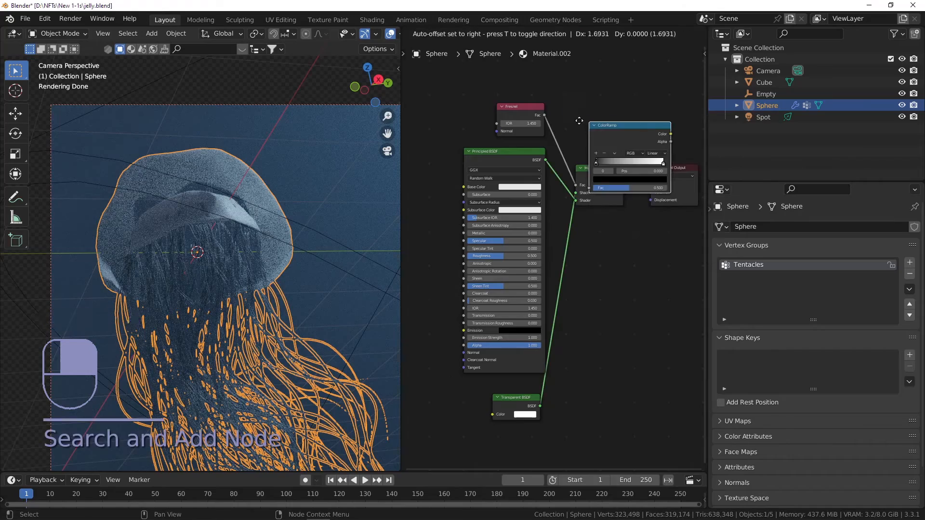
pyautogui.click(554, 83)
pyautogui.scroll(3, 530, 135)
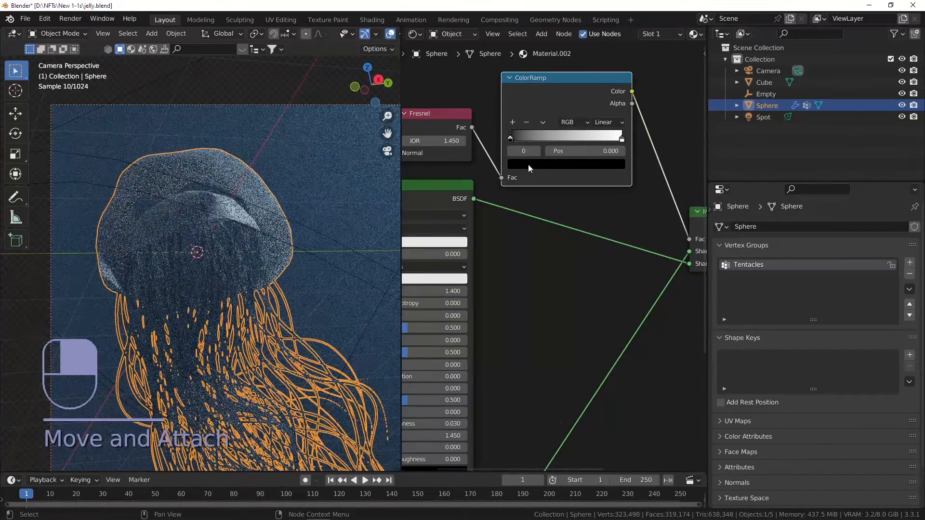
# Step: Lighten the ColorRamp's black stop to a grey with a value of about 0.372
pyautogui.click(528, 163)
pyautogui.moveTo(601, 226); pyautogui.dragTo(601, 189)
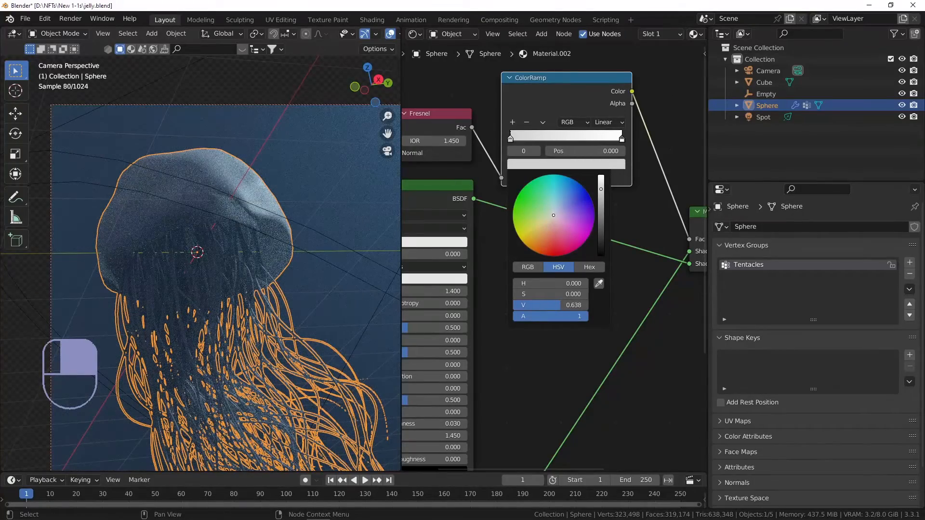
pyautogui.scroll(-4, 484, 191)
pyautogui.scroll(4, 564, 158)
pyautogui.moveTo(580, 160); pyautogui.dragTo(560, 156)
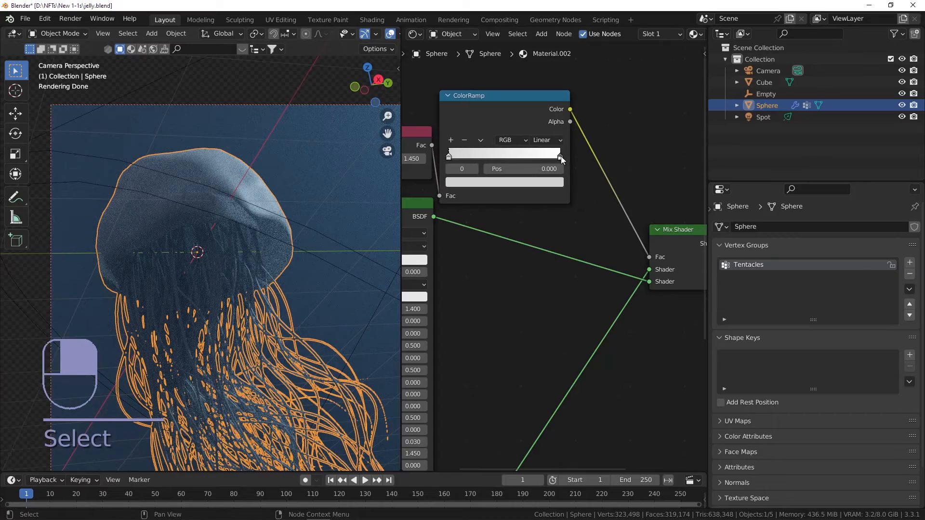
pyautogui.click(561, 156)
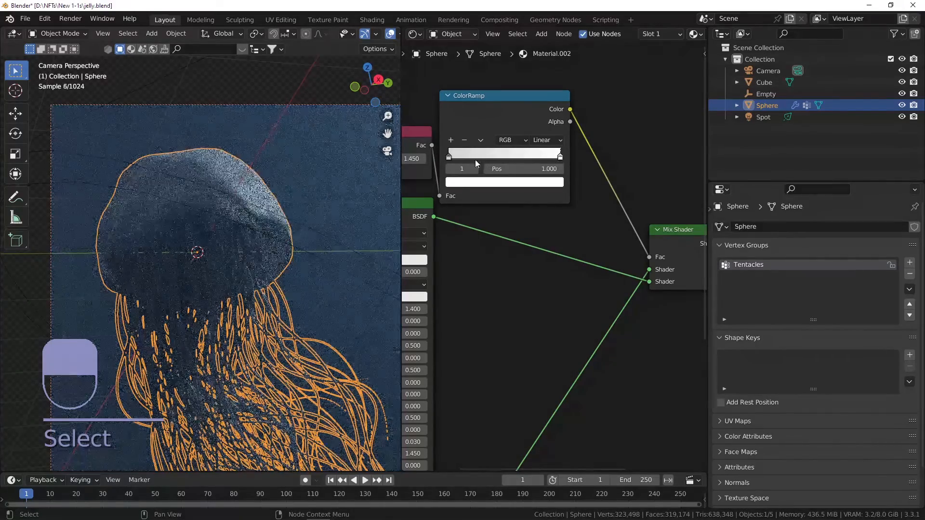
pyautogui.moveTo(449, 159); pyautogui.dragTo(507, 153)
pyautogui.click(557, 181)
pyautogui.moveTo(605, 67); pyautogui.dragTo(605, 55)
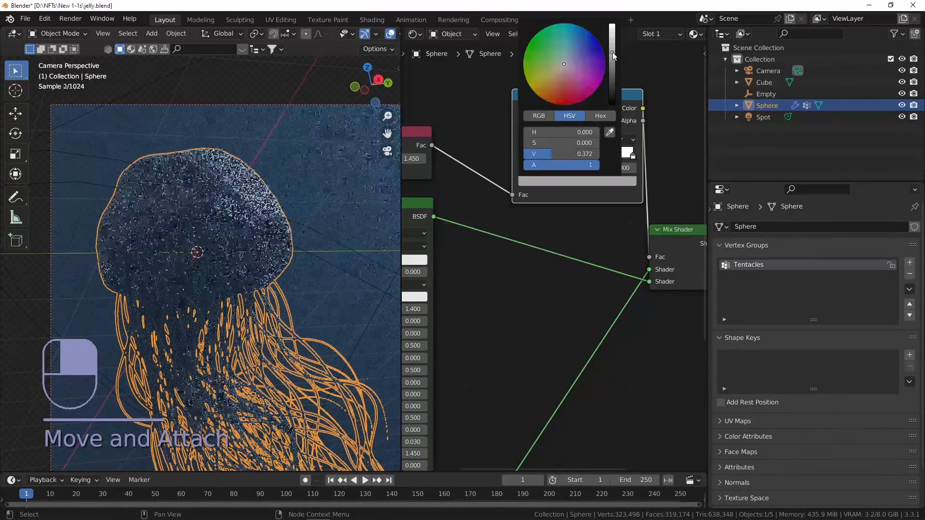
# Step: Swap the Mix Shader inputs so the Principled BSDF feeds the first shader input and the Transparent BSDF the second
pyautogui.moveTo(615, 272); pyautogui.dragTo(517, 247, button='middle')
pyautogui.moveTo(552, 244); pyautogui.dragTo(552, 256)
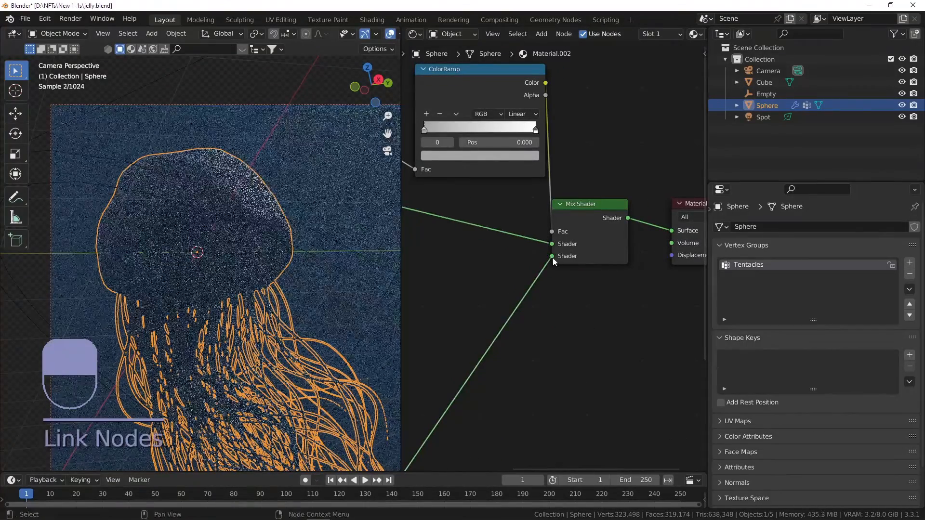
pyautogui.moveTo(431, 222); pyautogui.dragTo(501, 221, button='middle')
pyautogui.scroll(-4, 493, 207)
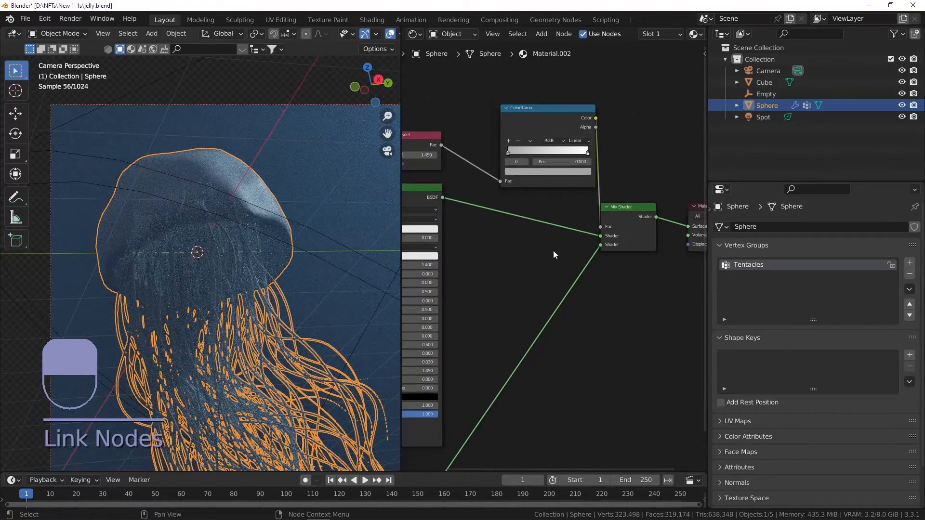
# Step: Tint the Transparent BSDF color light pink
pyautogui.moveTo(522, 285); pyautogui.dragTo(571, 207, button='middle')
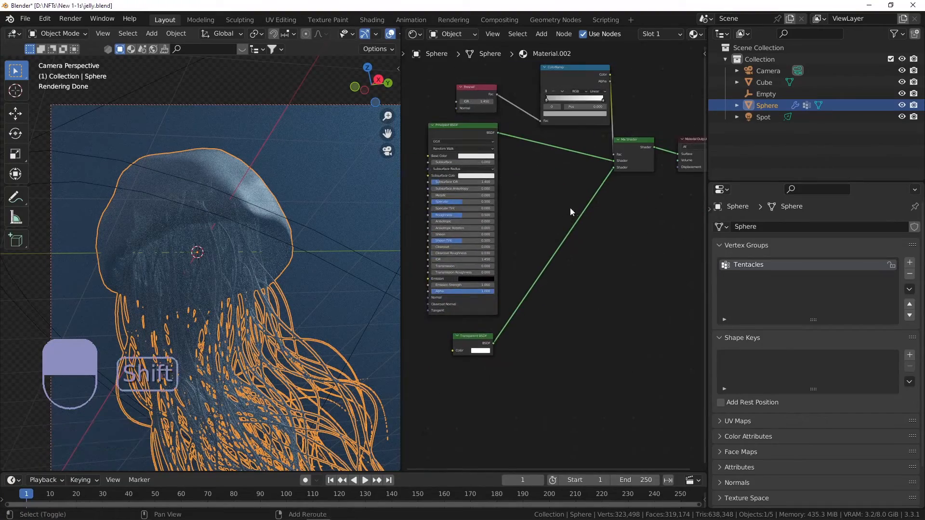
pyautogui.click(477, 355)
pyautogui.moveTo(502, 291); pyautogui.dragTo(499, 290)
# Step: Set the Principled BSDF's Base Color to a light pinkish purple
pyautogui.scroll(1, 485, 93)
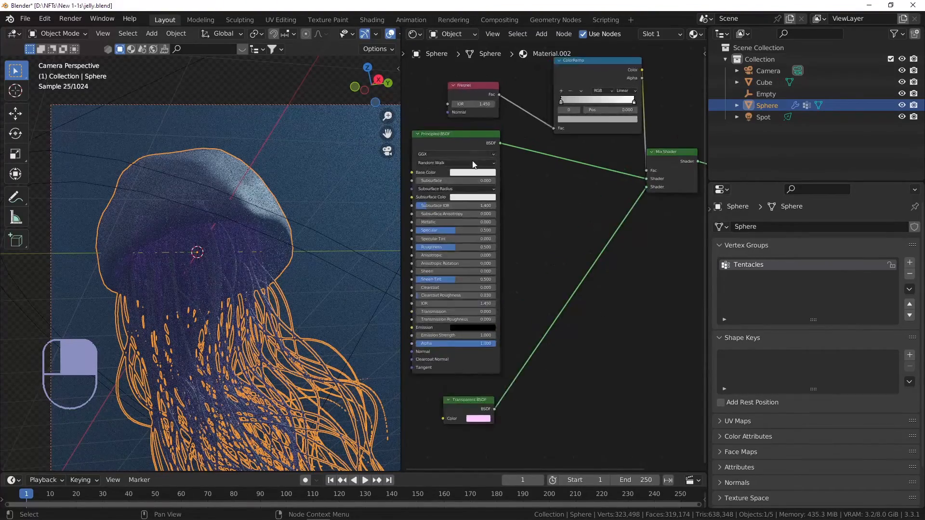
pyautogui.scroll(2, 471, 159)
pyautogui.click(522, 143)
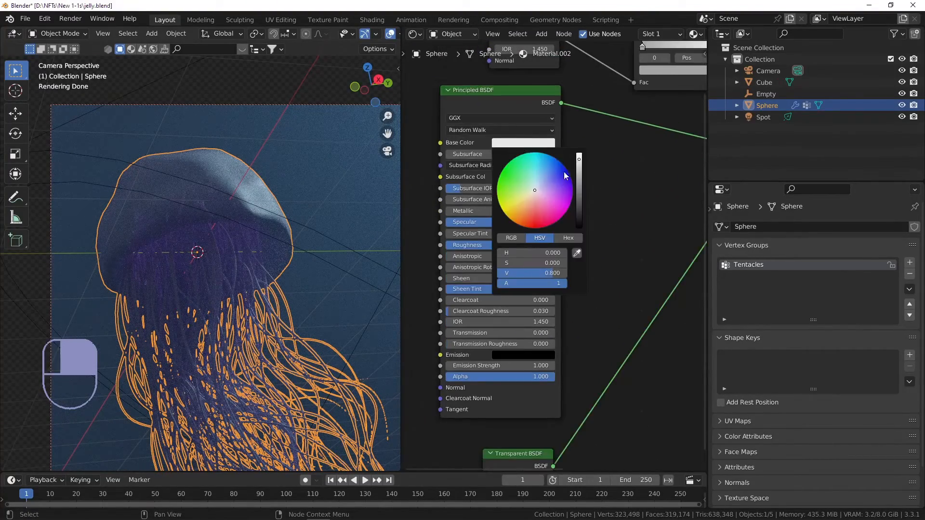
pyautogui.click(547, 194)
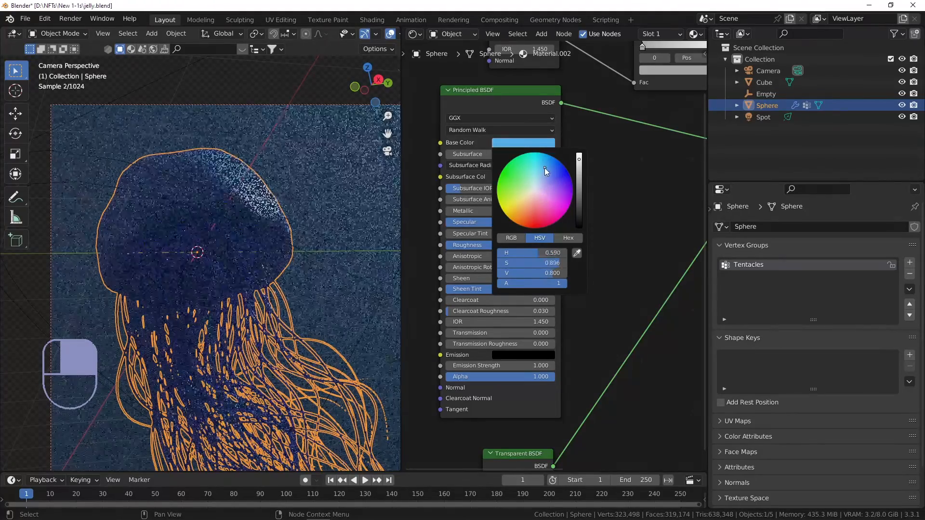
pyautogui.click(545, 193)
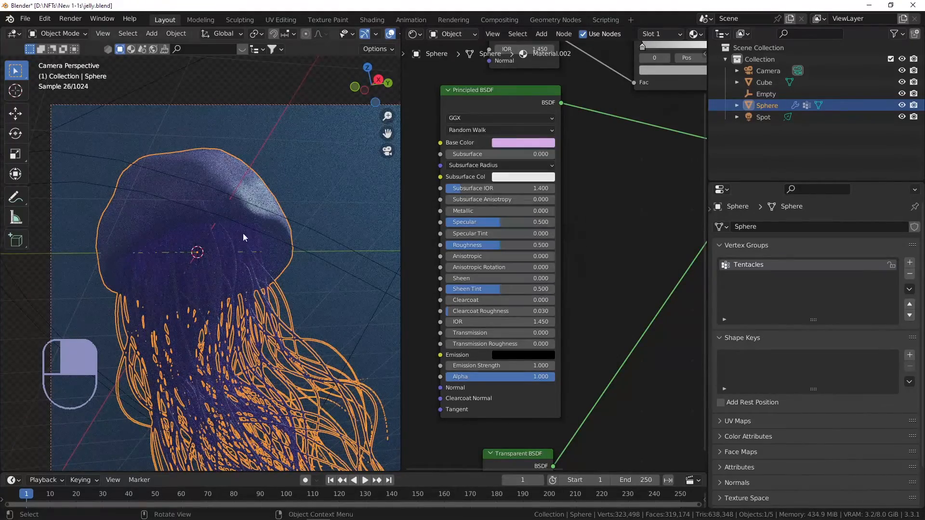
# Step: Select the surrounding volume cube instead of the jellyfish and save the file
pyautogui.scroll(-3, 229, 236)
pyautogui.click(294, 230)
pyautogui.hotkey('ctrl', 's')
# Step: Select the jellyfish and raise its Principled BSDF Subsurface to about 0.103
pyautogui.keyDown('shift'); pyautogui.moveTo(244, 160); pyautogui.dragTo(169, 113, button='middle'); pyautogui.keyUp('shift')
pyautogui.scroll(3, 167, 197)
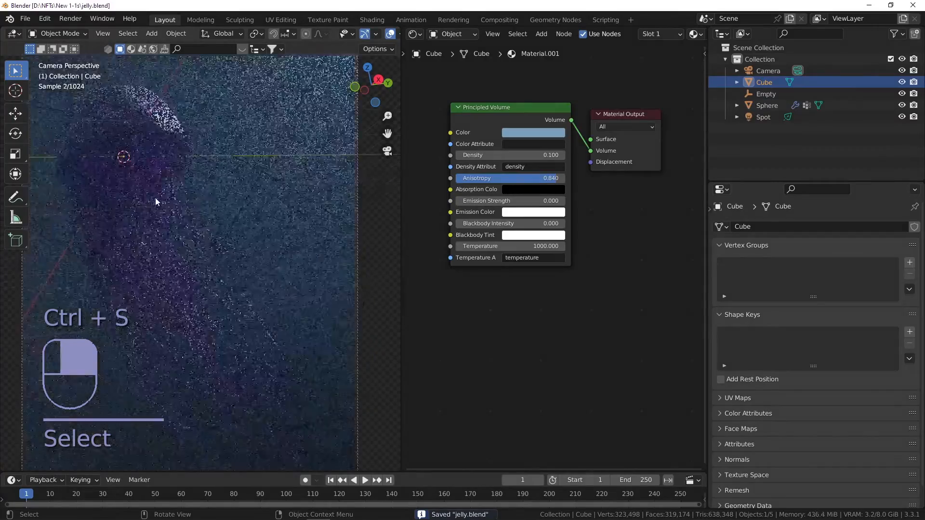
pyautogui.click(165, 200)
pyautogui.scroll(-4, 474, 283)
pyautogui.scroll(3, 473, 237)
pyautogui.scroll(2, 472, 235)
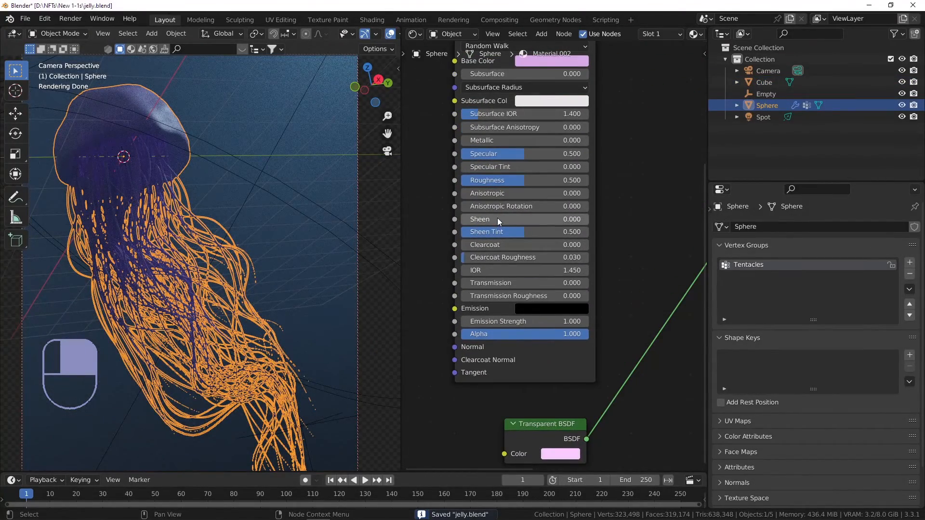
pyautogui.moveTo(488, 79); pyautogui.dragTo(493, 137, button='middle')
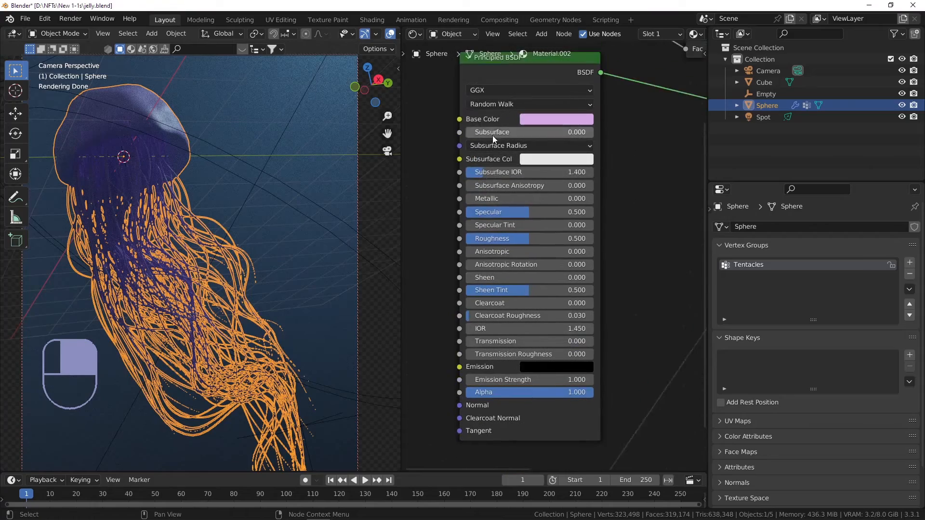
pyautogui.moveTo(494, 132); pyautogui.dragTo(504, 132)
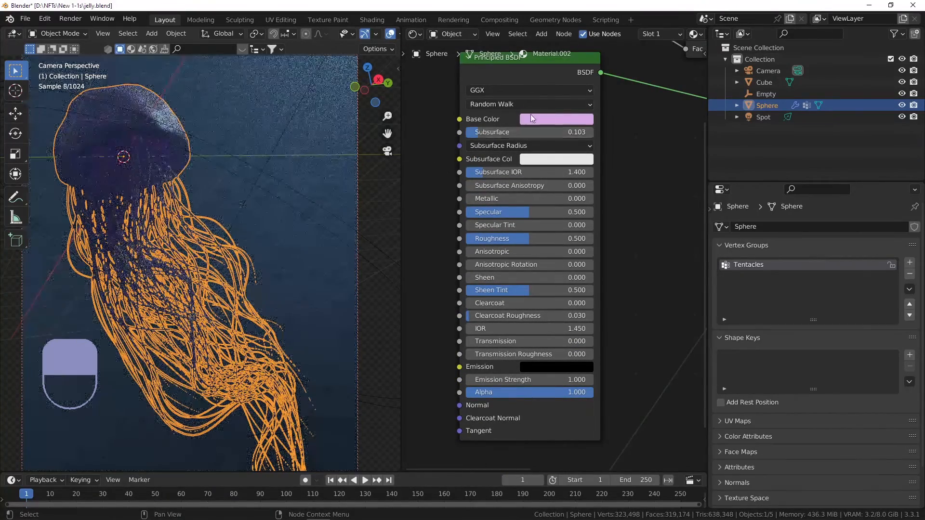
# Step: Change the Transparent BSDF color to a near-white lavender, save the file and deselect the jellyfish
pyautogui.scroll(-2, 594, 229)
pyautogui.click(509, 395)
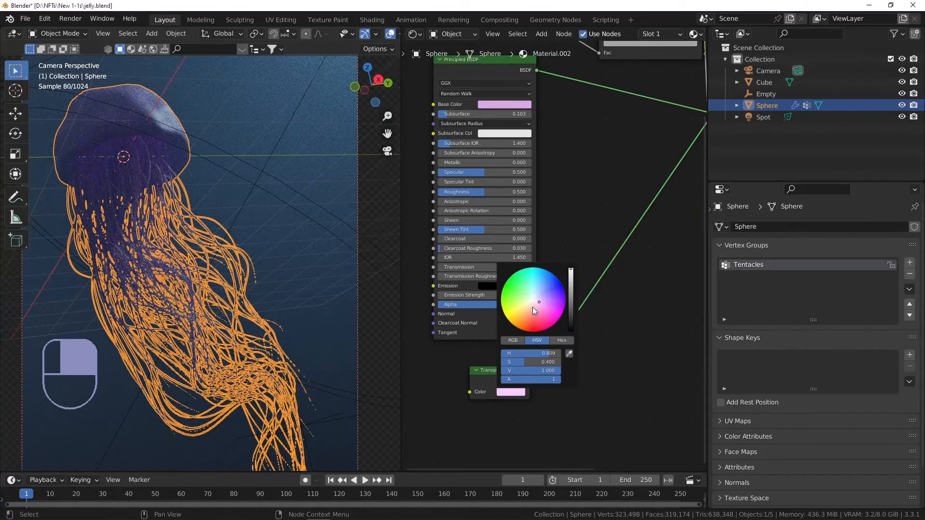
pyautogui.click(536, 299)
pyautogui.hotkey('ctrl', 's')
pyautogui.click(369, 123)
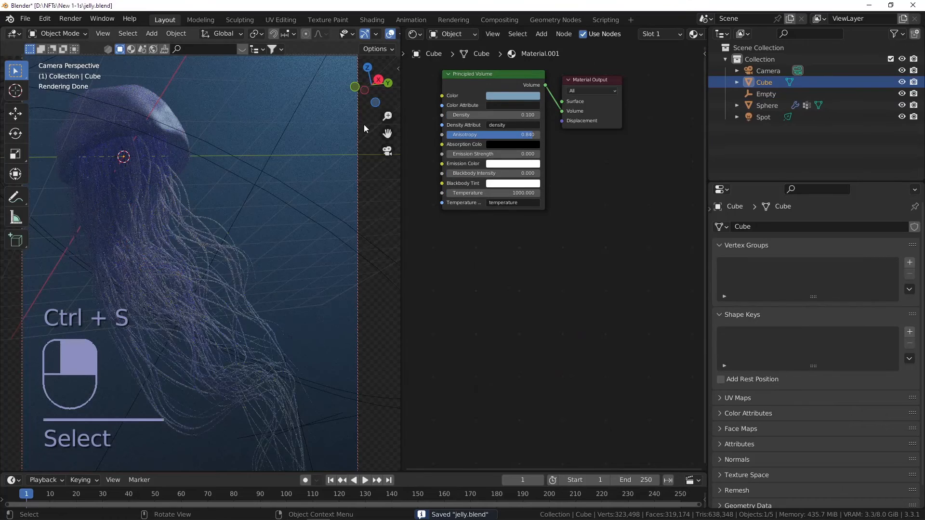
pyautogui.scroll(-3, 350, 141)
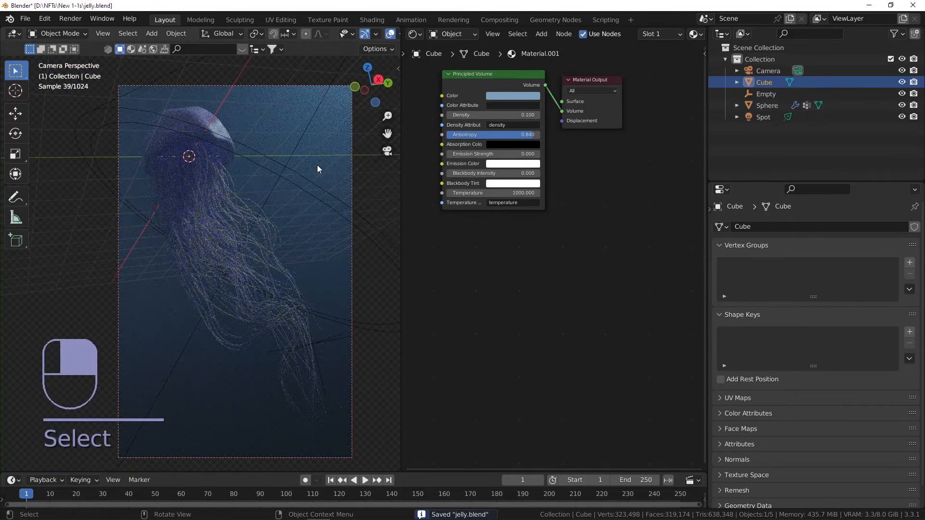
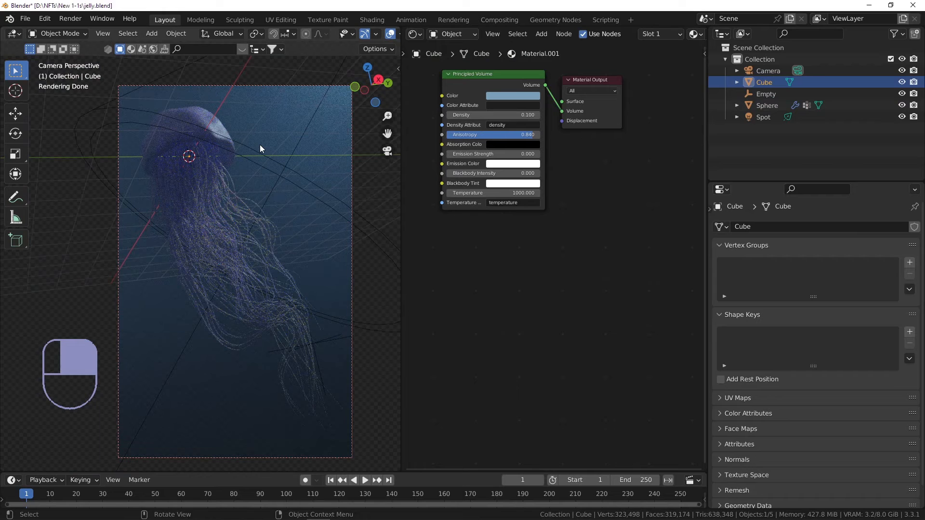
# Step: Duplicate the jellyfish and place the copy to the right of the original in the camera view
pyautogui.click(190, 118)
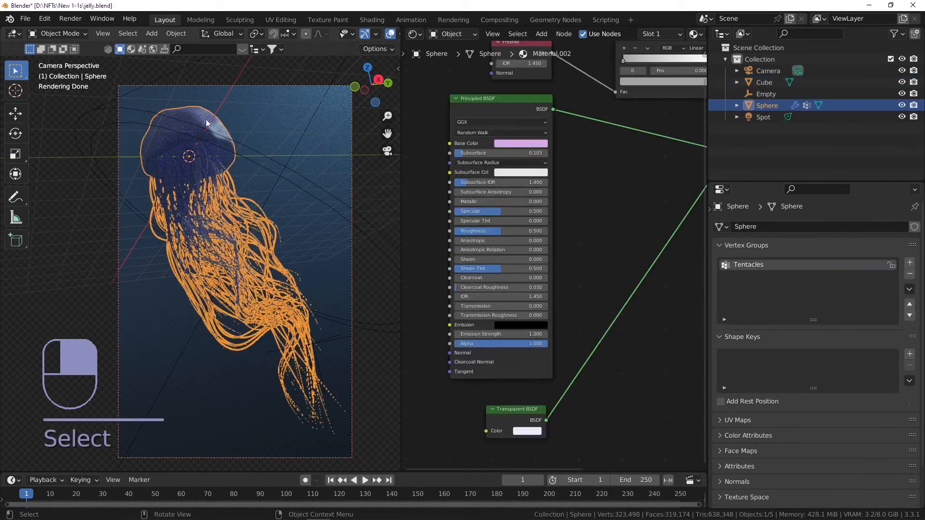
pyautogui.moveTo(524, 218); pyautogui.dragTo(522, 235, button='middle')
pyautogui.moveTo(567, 190); pyautogui.dragTo(520, 175, button='middle')
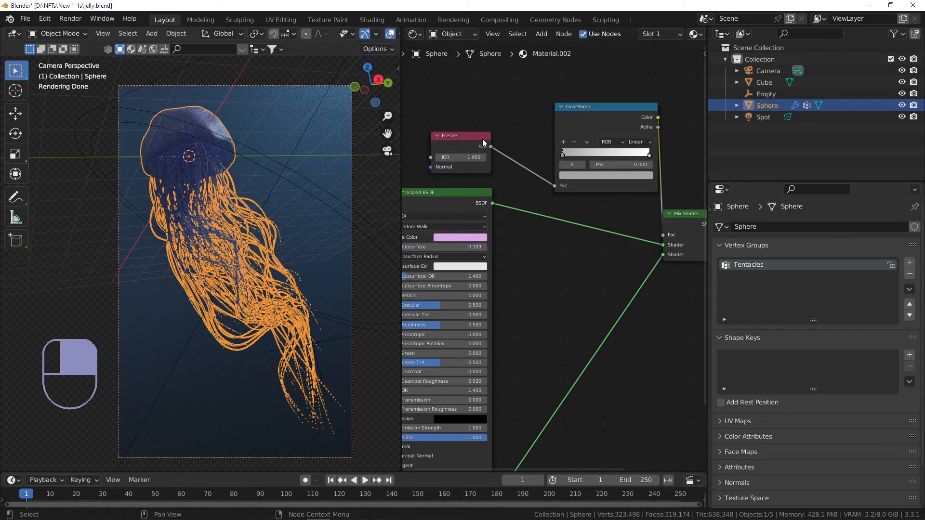
pyautogui.click(363, 191)
pyautogui.click(228, 229)
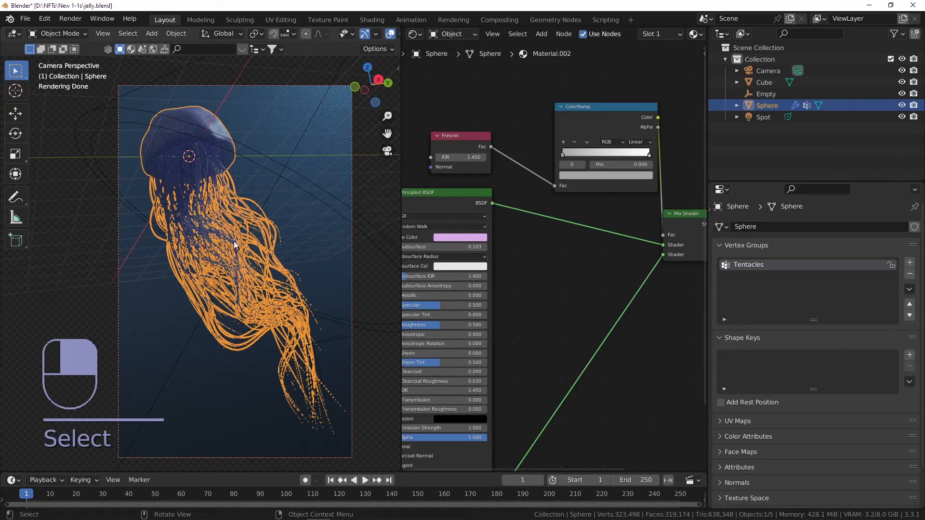
pyautogui.hotkey('shift', 'd')
pyautogui.click(362, 178)
# Step: Rotate the duplicated jellyfish and scale it down
pyautogui.press('r')
pyautogui.click(366, 183)
pyautogui.press('s')
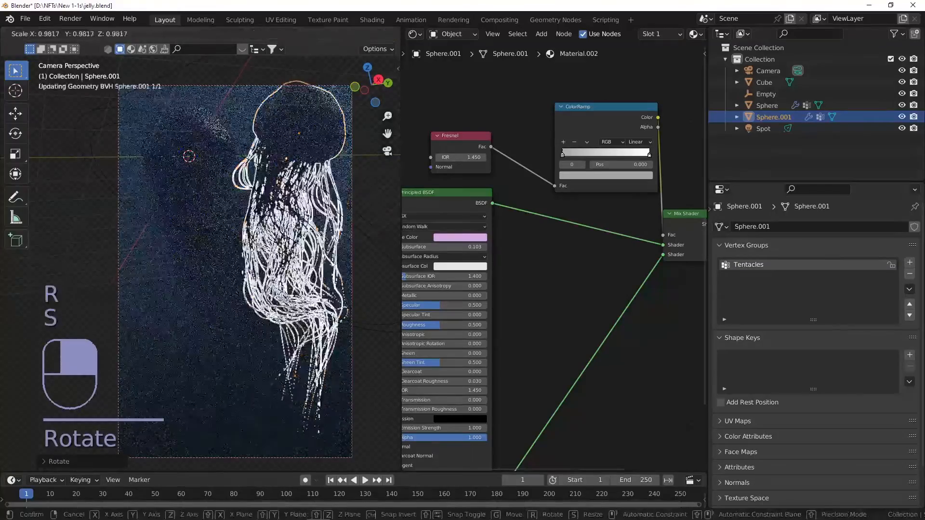
pyautogui.click(308, 193)
# Step: Move the duplicated jellyfish farther from the camera and position it in the upper right of the camera frame
pyautogui.moveTo(275, 204); pyautogui.dragTo(314, 213, button='middle')
pyautogui.press('g')
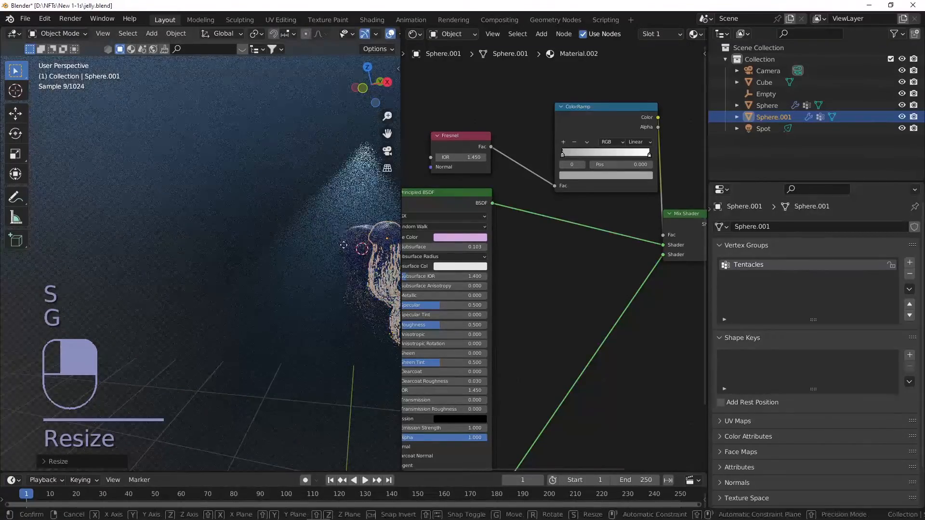
pyautogui.press('y')
pyautogui.click(302, 242)
pyautogui.press('KP_0')
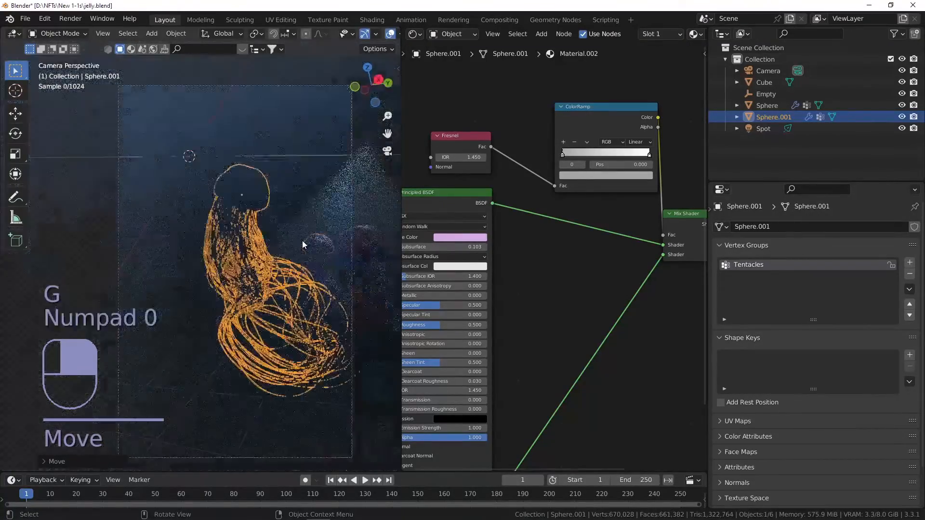
pyautogui.press('g')
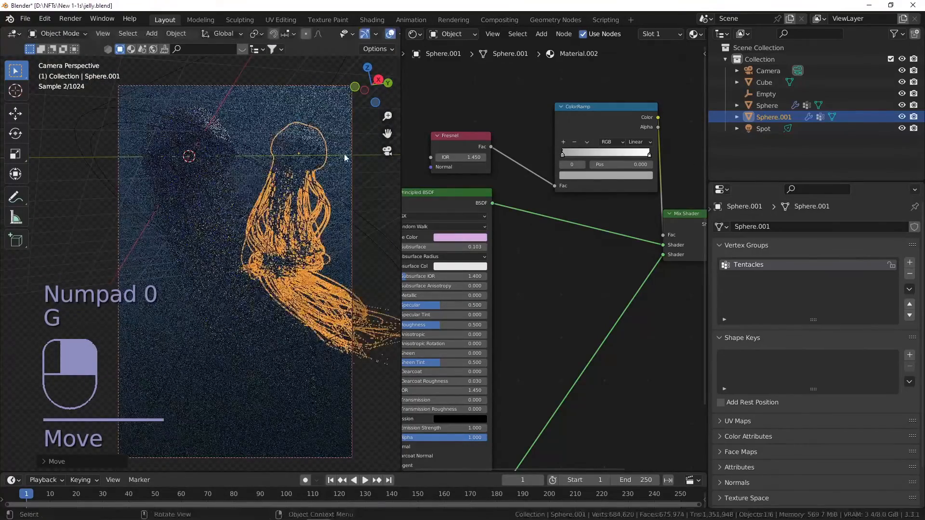
# Step: Duplicate the smaller jellyfish and place the new copy below the main jellyfish on the left of the frame
pyautogui.click(246, 260)
pyautogui.hotkey('shift', 'd')
pyautogui.click(219, 276)
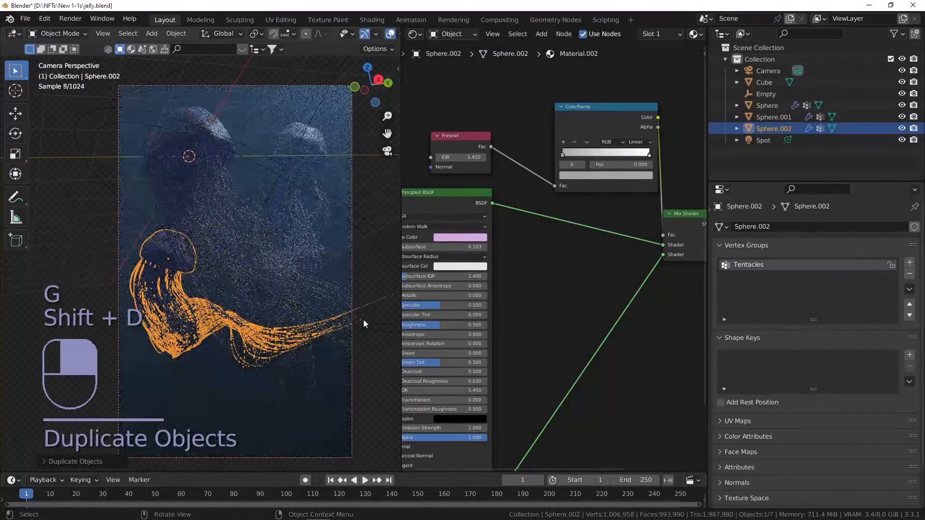
pyautogui.scroll(-3, 357, 316)
# Step: Move the Empty that steers the tentacles by about X -1.059 m, Y -1.877 m and Z -0.628 m
pyautogui.click(303, 310)
pyautogui.click(295, 309)
pyautogui.click(298, 308)
pyautogui.click(301, 311)
pyautogui.click(301, 310)
pyautogui.press('g')
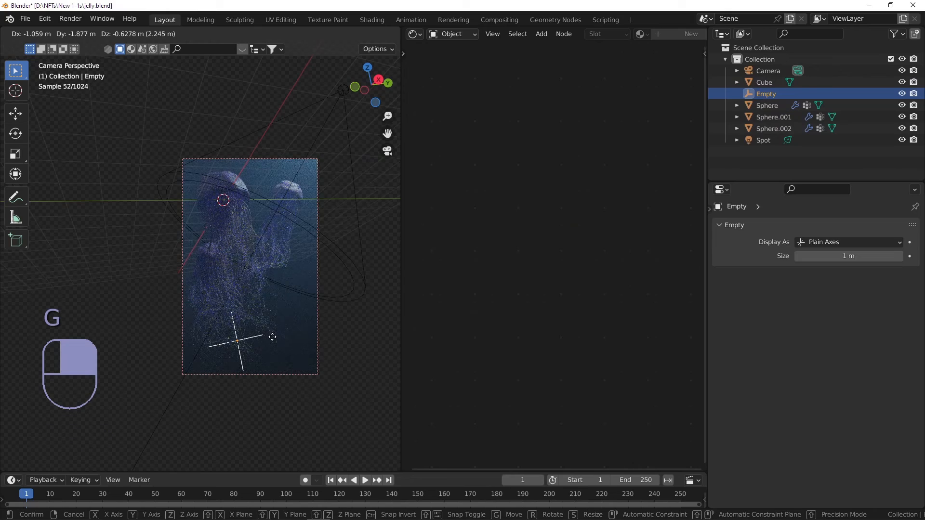
pyautogui.click(272, 337)
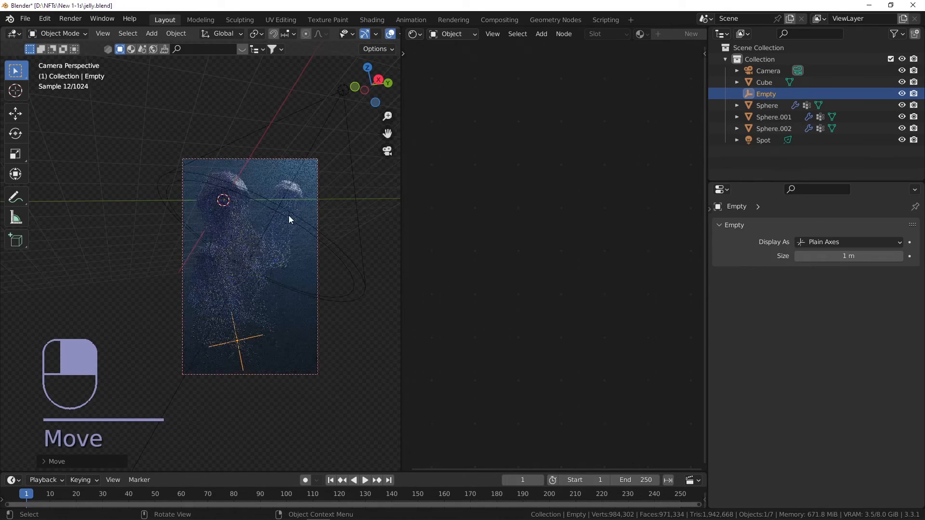
# Step: Duplicate the upper-right jellyfish and place the copy slightly lower at the right edge of the camera frame
pyautogui.scroll(2, 289, 215)
pyautogui.click(296, 184)
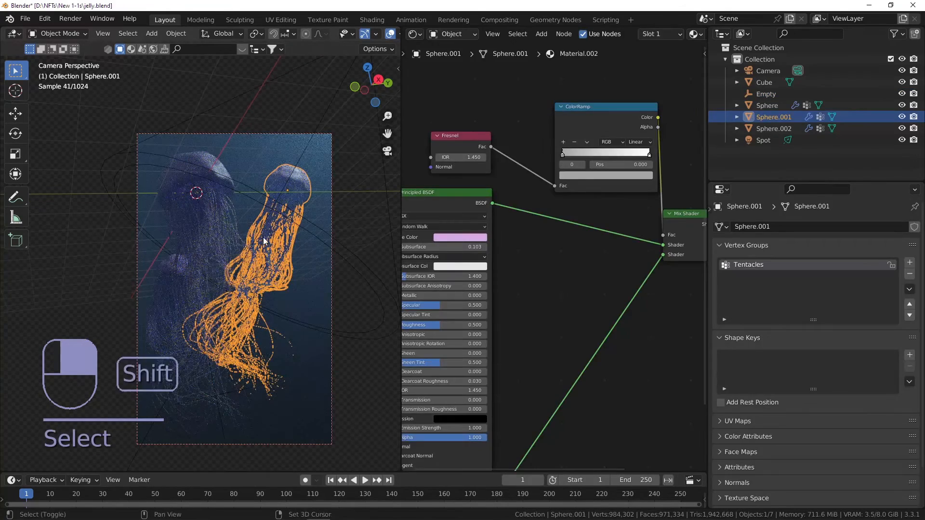
pyautogui.hotkey('shift', 'd')
pyautogui.click(220, 396)
# Step: Duplicate the Empty and place the copy in the lower right of the camera frame
pyautogui.click(220, 396)
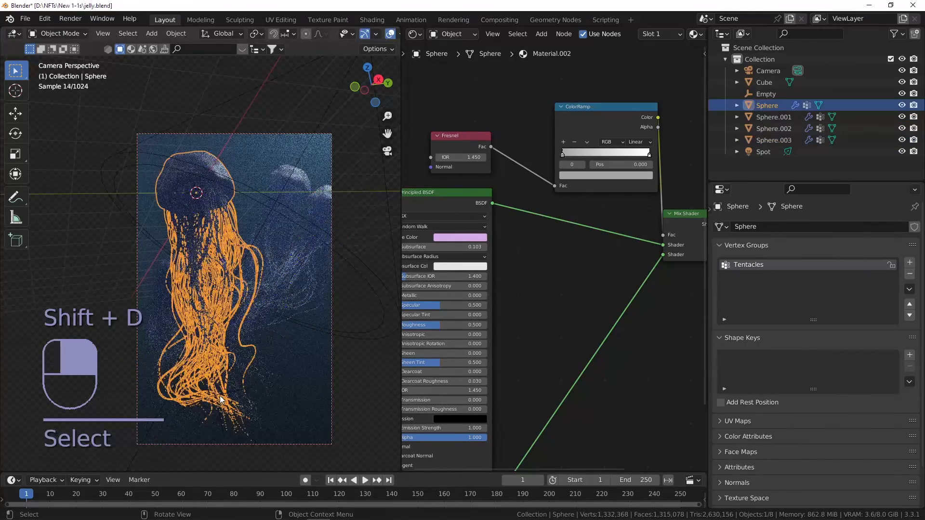
pyautogui.click(221, 394)
pyautogui.hotkey('shift', 'd')
pyautogui.click(326, 366)
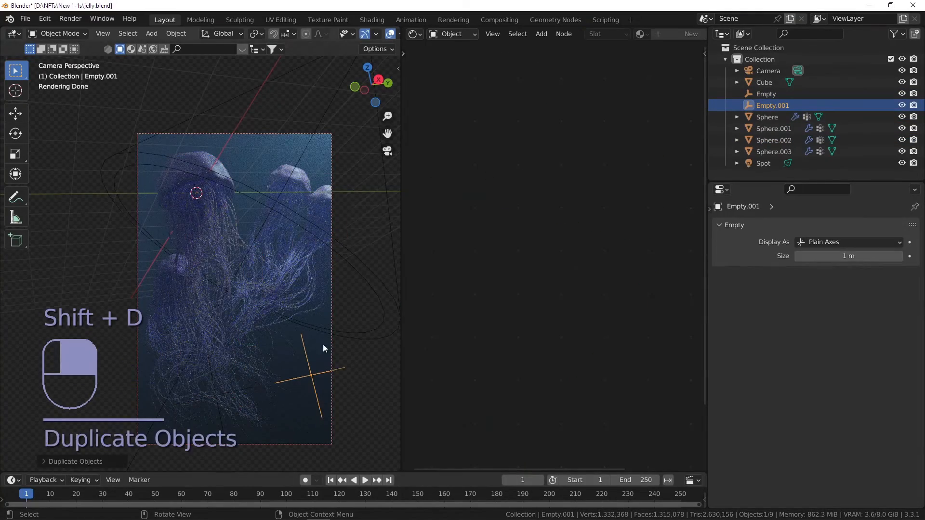
# Step: Set Empty.001 as the Object Info target in the geometry nodes of the jellyfish at the right edge of the frame
pyautogui.click(320, 200)
pyautogui.click(412, 33)
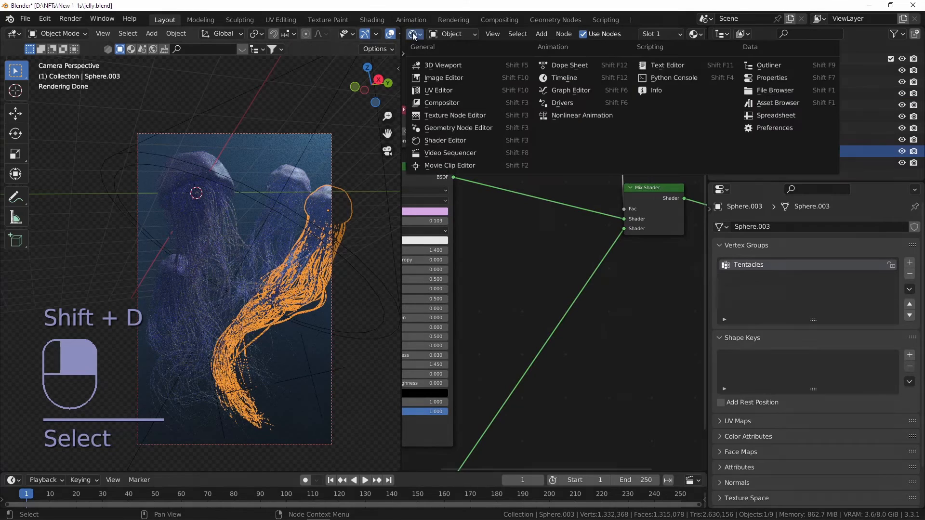
pyautogui.click(446, 128)
pyautogui.scroll(-5, 510, 200)
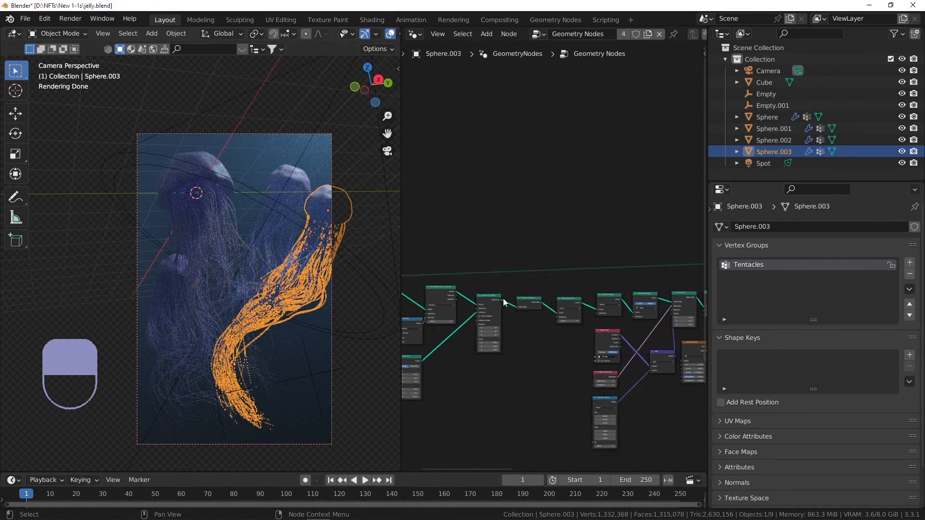
pyautogui.scroll(8, 560, 234)
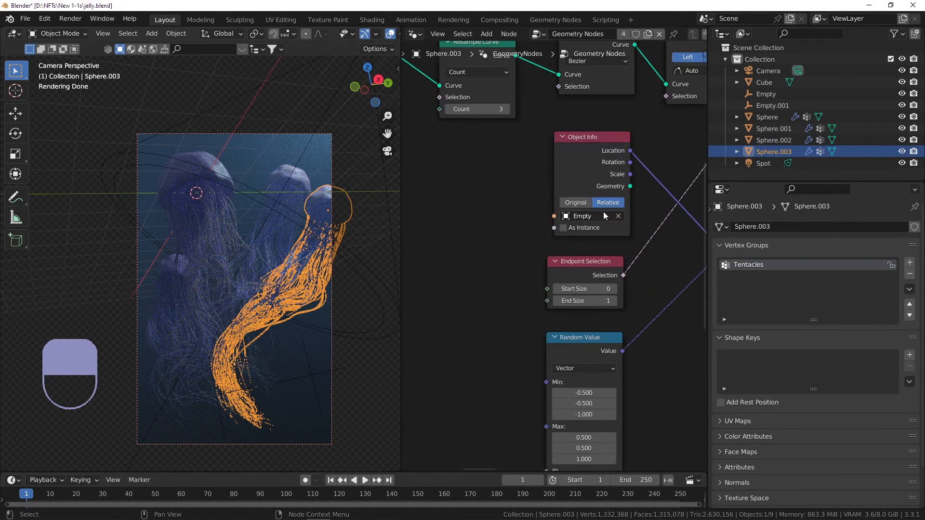
pyautogui.scroll(-3, 554, 207)
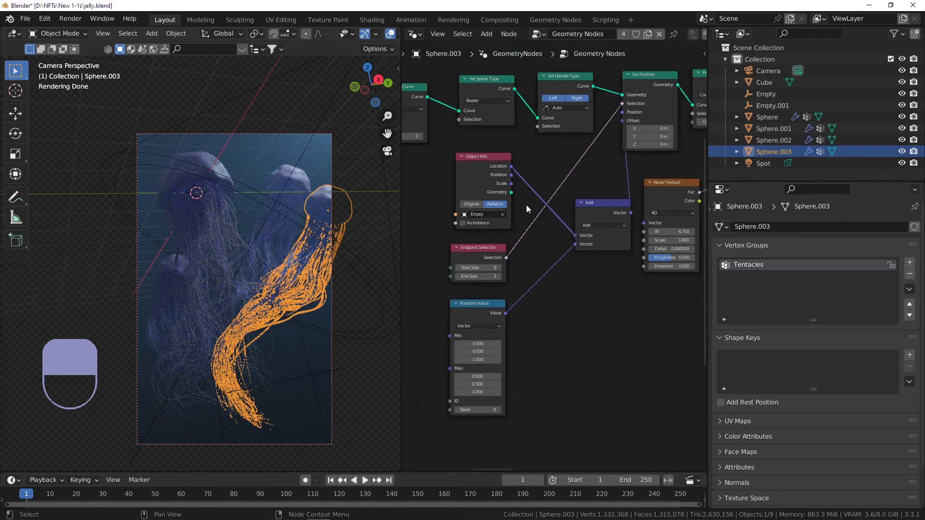
pyautogui.scroll(5, 531, 205)
pyautogui.click(475, 215)
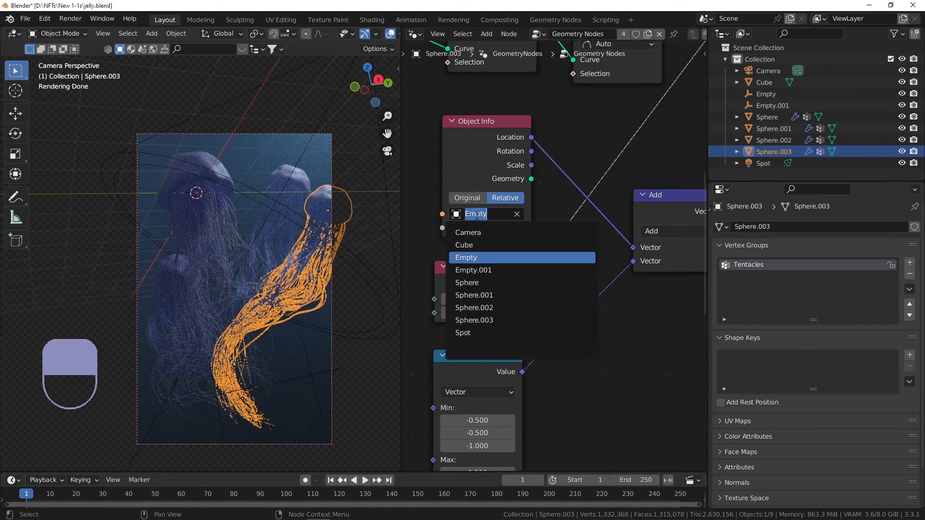
pyautogui.click(490, 270)
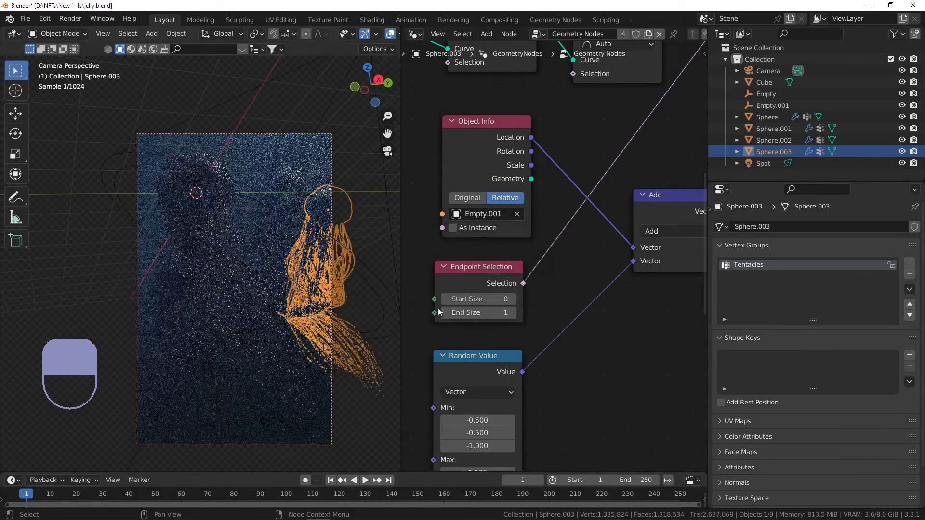
# Step: Move Empty.001 slightly lower near the lower-right corner of the camera frame
pyautogui.click(311, 379)
pyautogui.press('g')
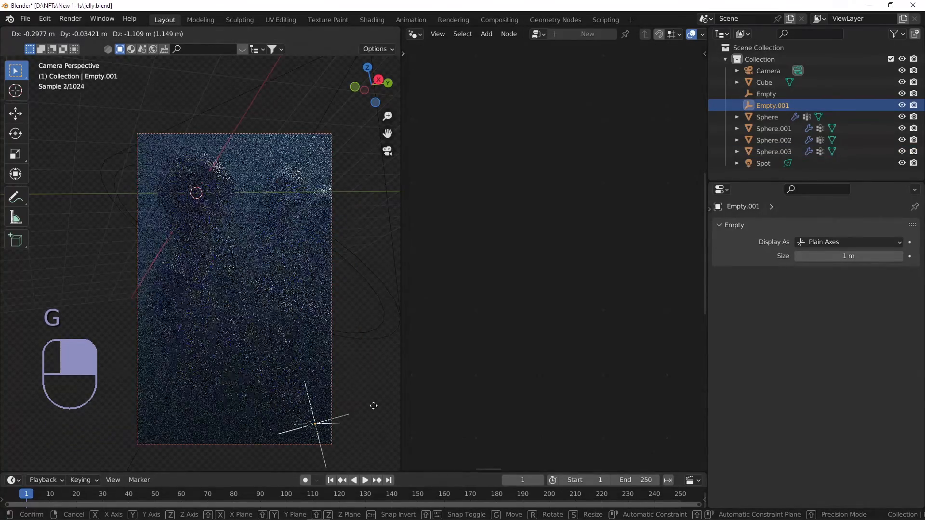
pyautogui.click(363, 340)
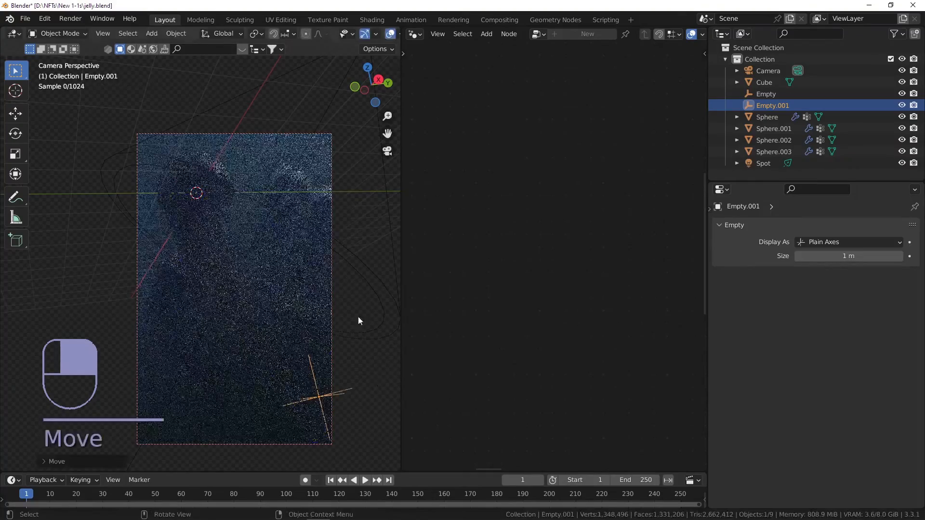
# Step: Move Empty.001 and its jellyfish together farther back and down to the lower right of the camera frame, and save the file
pyautogui.keyDown('shift'); pyautogui.click(309, 270); pyautogui.keyUp('shift')
pyautogui.moveTo(256, 224); pyautogui.dragTo(312, 233, button='middle')
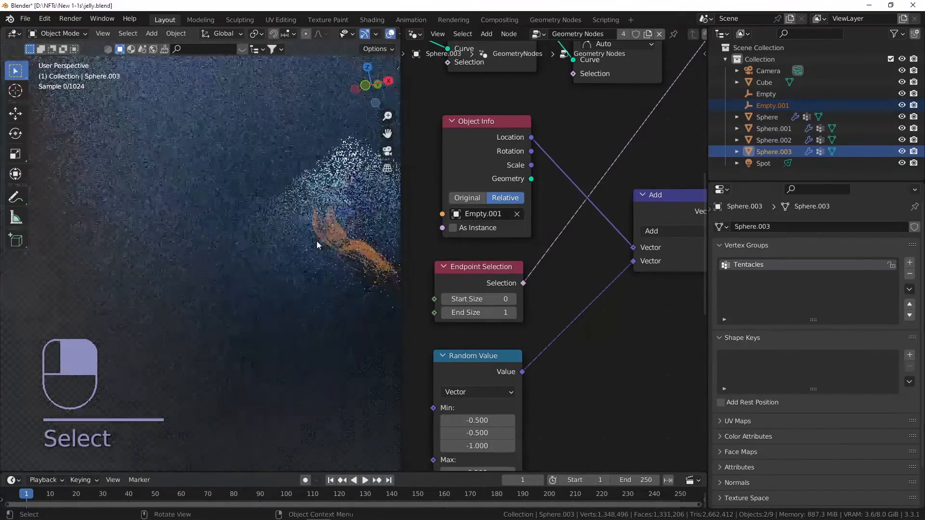
pyautogui.press('g')
pyautogui.press('KP_0')
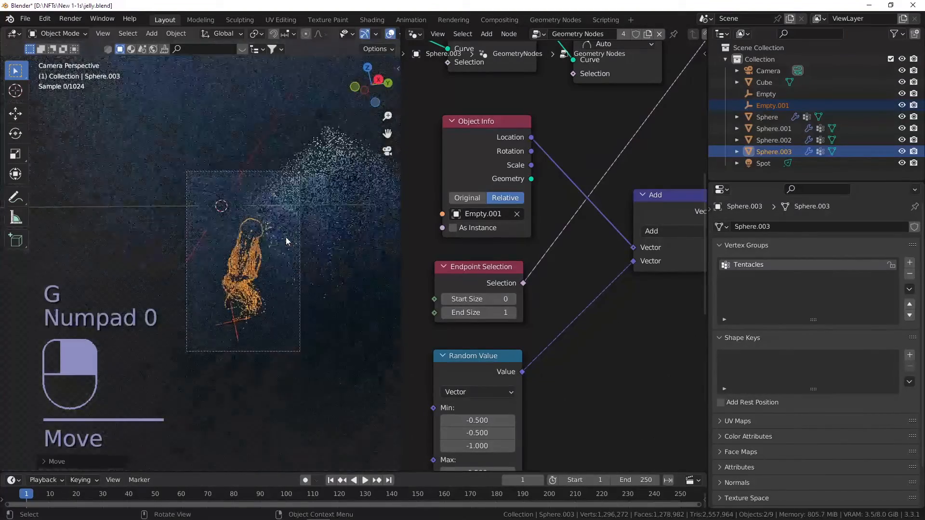
pyautogui.press('g')
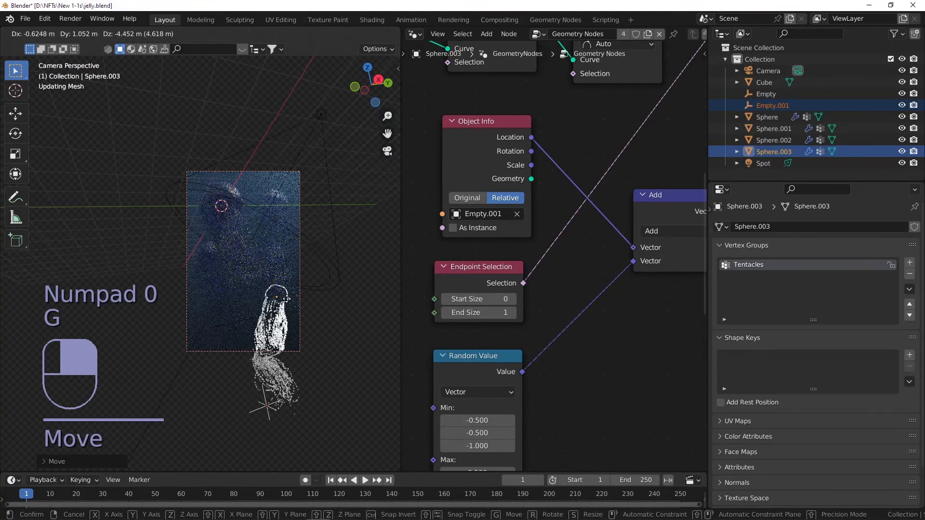
pyautogui.click(305, 265)
pyautogui.keyDown('ctrl'); pyautogui.click(342, 256); pyautogui.keyUp('ctrl')
pyautogui.hotkey('ctrl', 's')
# Step: Place the 3D cursor between the two upper jellyfish and add a Spot light there
pyautogui.click(21, 99)
pyautogui.click(250, 221)
pyautogui.click(16, 72)
pyautogui.moveTo(208, 228); pyautogui.dragTo(295, 229, button='middle')
pyautogui.hotkey('shift', 'a')
pyautogui.moveTo(211, 368)
pyautogui.click(277, 391)
# Step: Move the new Spot light back behind the jellyfish and rotate it to aim toward the camera
pyautogui.press('g')
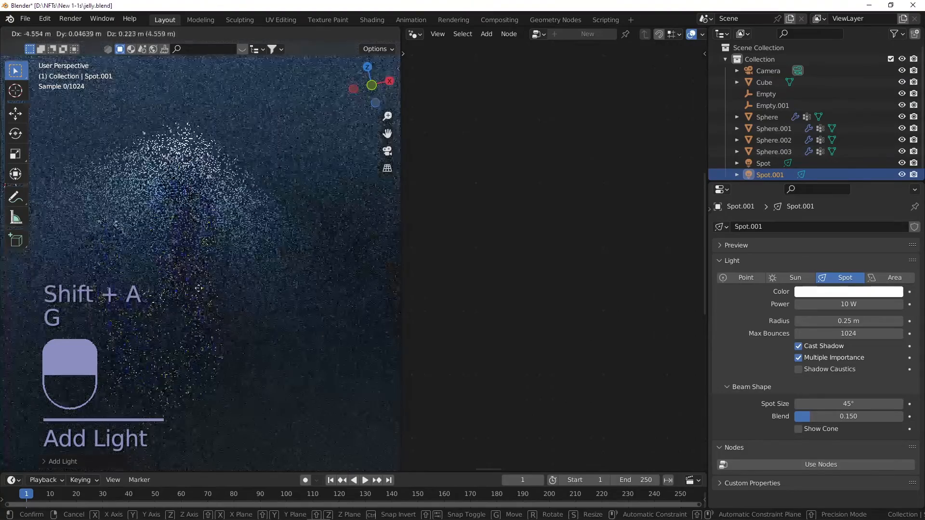
pyautogui.press('r')
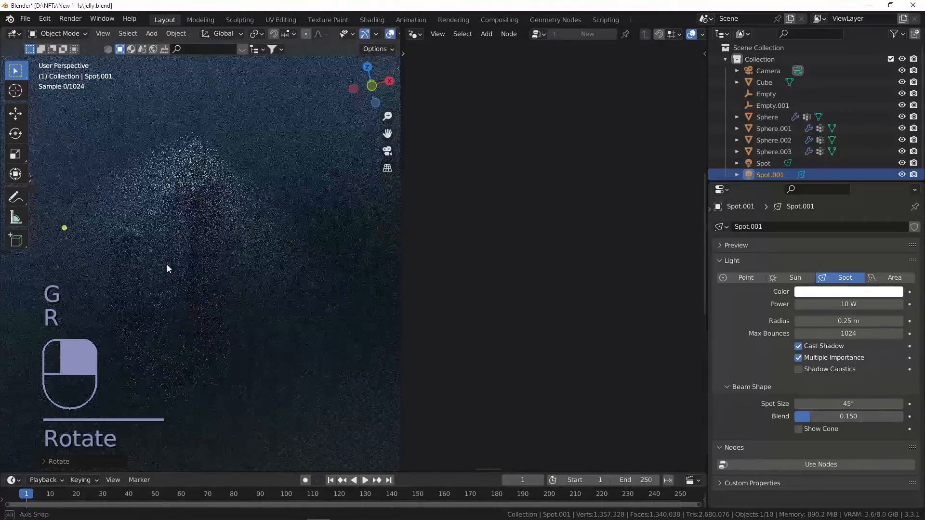
pyautogui.press('r')
pyautogui.click(179, 256)
pyautogui.press('KP_0')
pyautogui.press('r')
pyautogui.press('r')
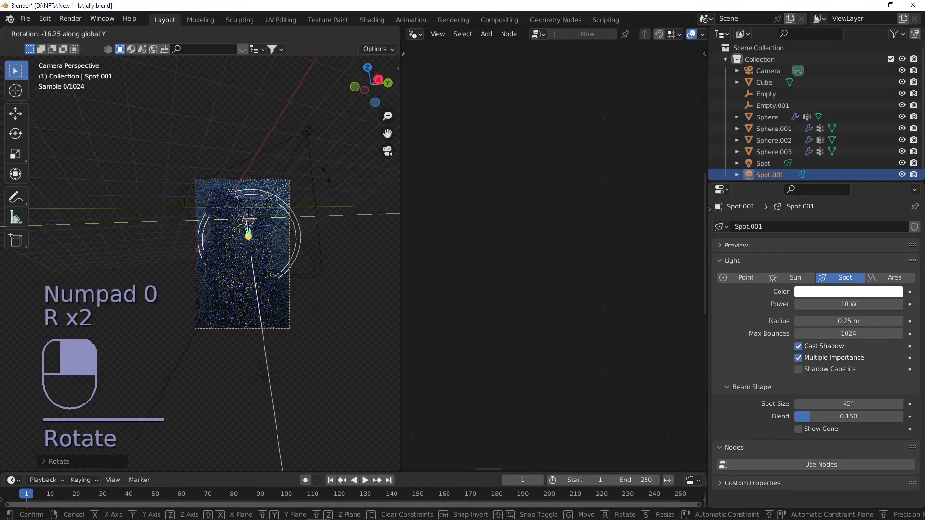
pyautogui.click(321, 166)
# Step: Set the new Spot light's radius to 4.77 m and its power to 10000 W
pyautogui.scroll(3, 321, 165)
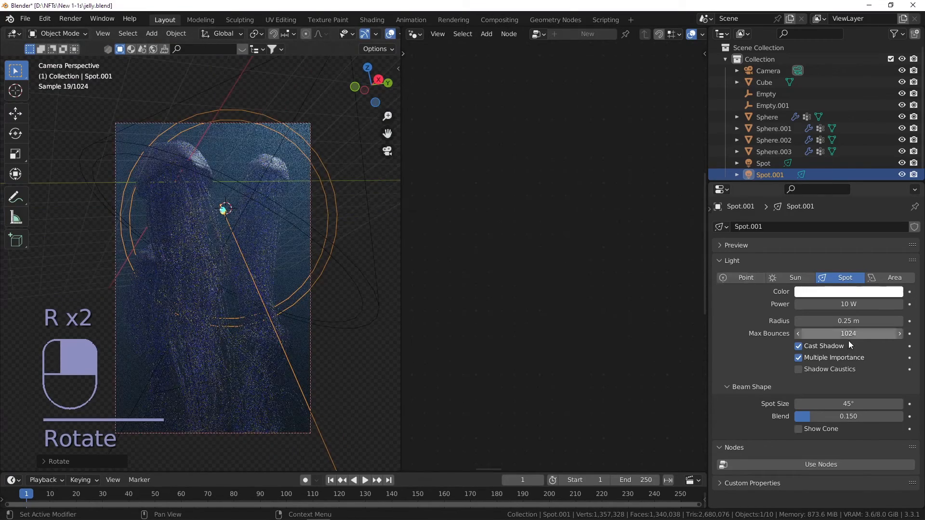
pyautogui.moveTo(848, 321)
pyautogui.mouseDown()
pyautogui.moveTo(872, 320)
pyautogui.moveTo(837, 327)
pyautogui.mouseUp()
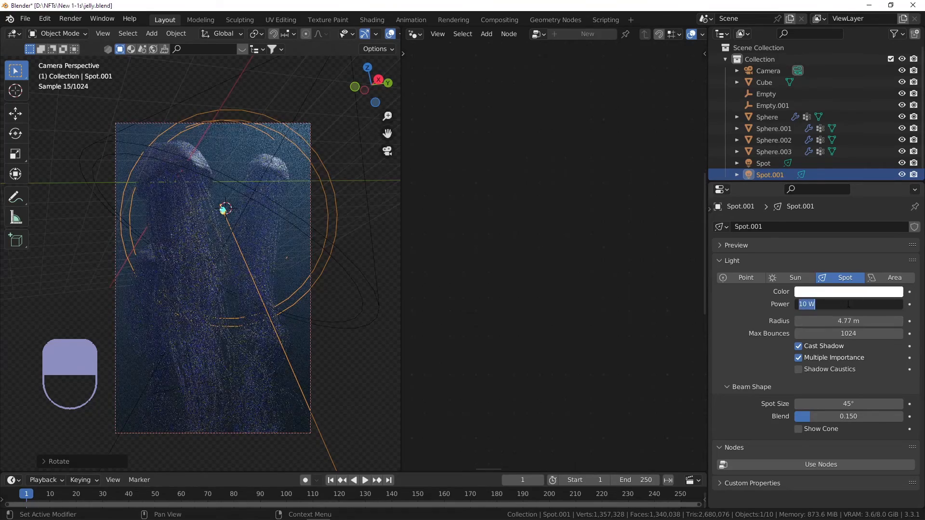
pyautogui.click(843, 304)
pyautogui.write('10000')
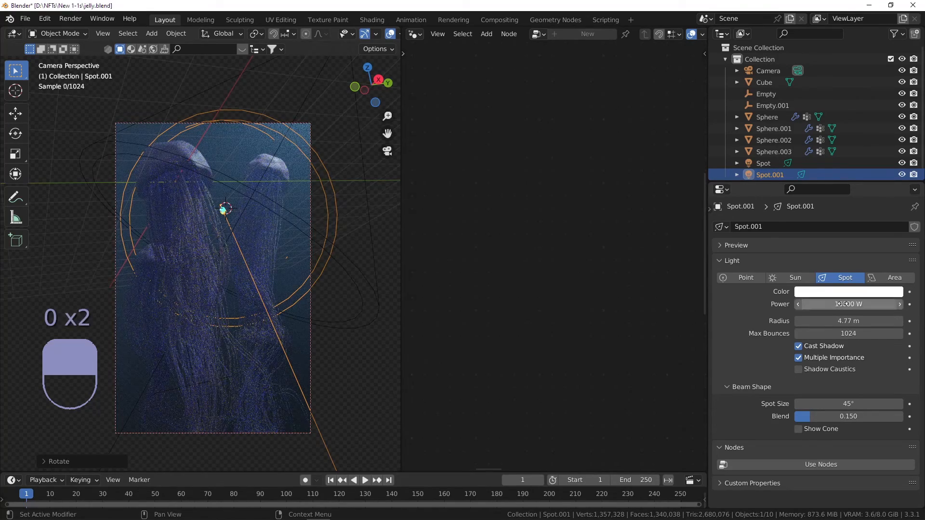
pyautogui.press('Return')
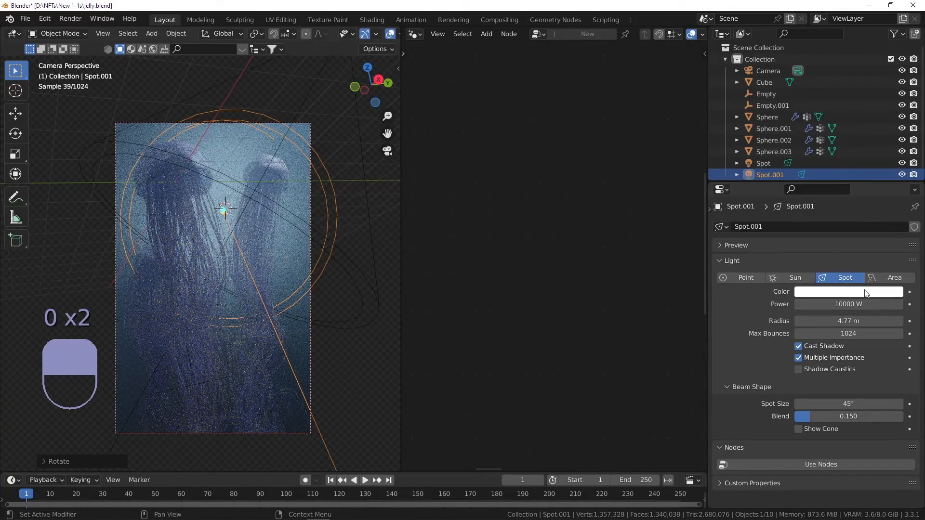
# Step: Give the new Spot light a pale cyan color (H 0.511, S 0.358, V 1.000) and save the file
pyautogui.click(862, 294)
pyautogui.click(843, 172)
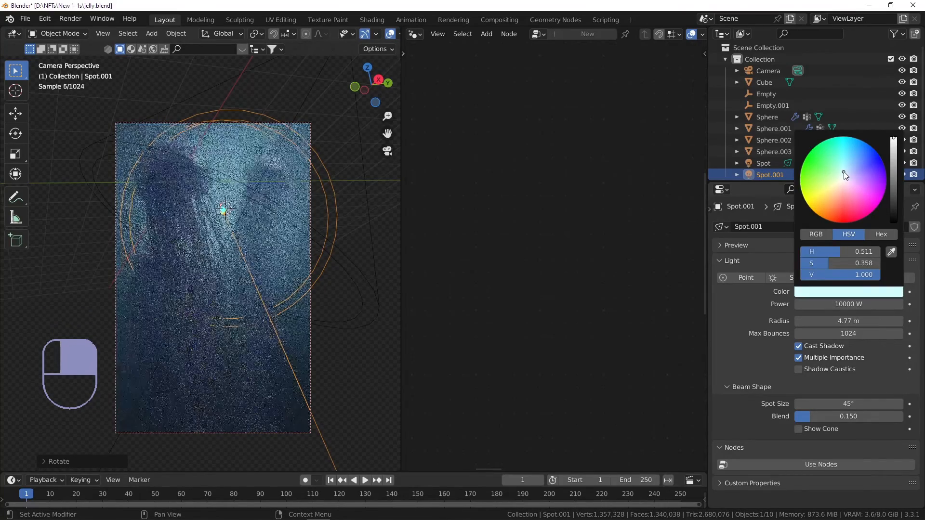
pyautogui.hotkey('ctrl', 's')
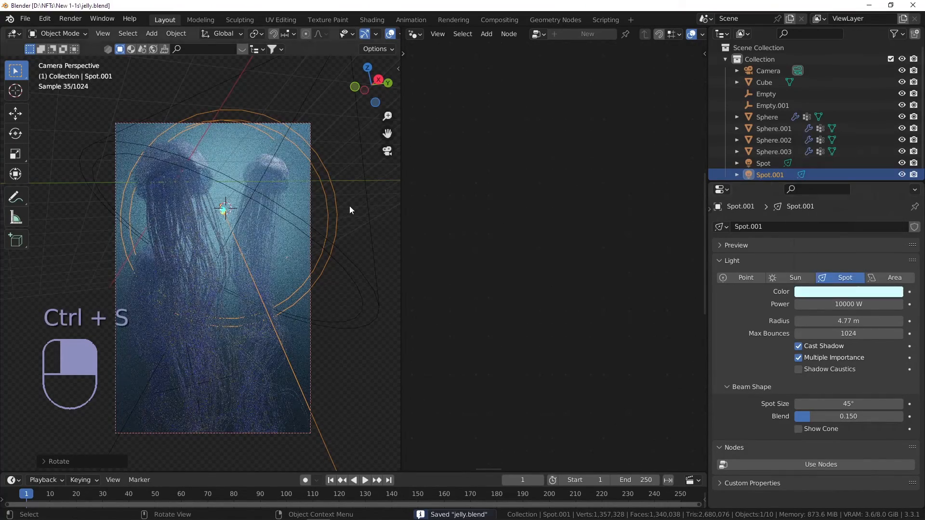
pyautogui.click(205, 158)
pyautogui.click(369, 167)
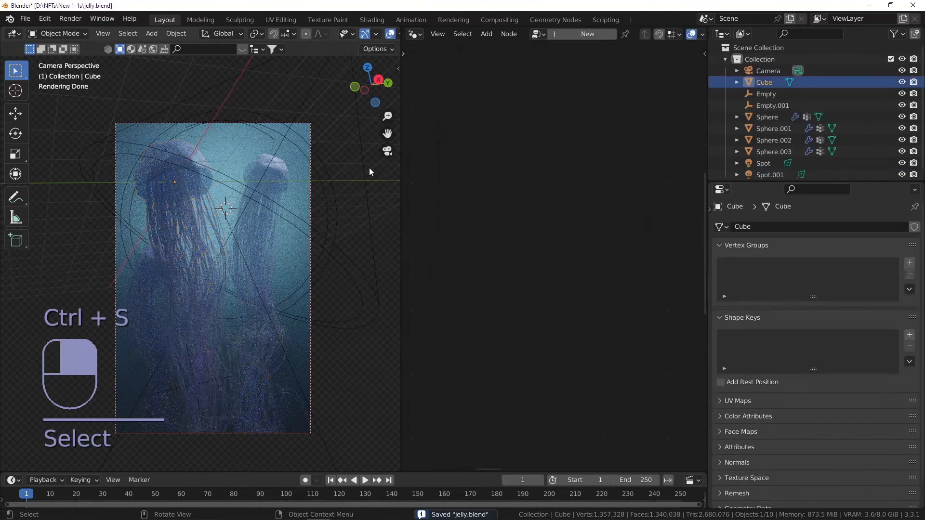
pyautogui.hotkey('ctrl', 's')
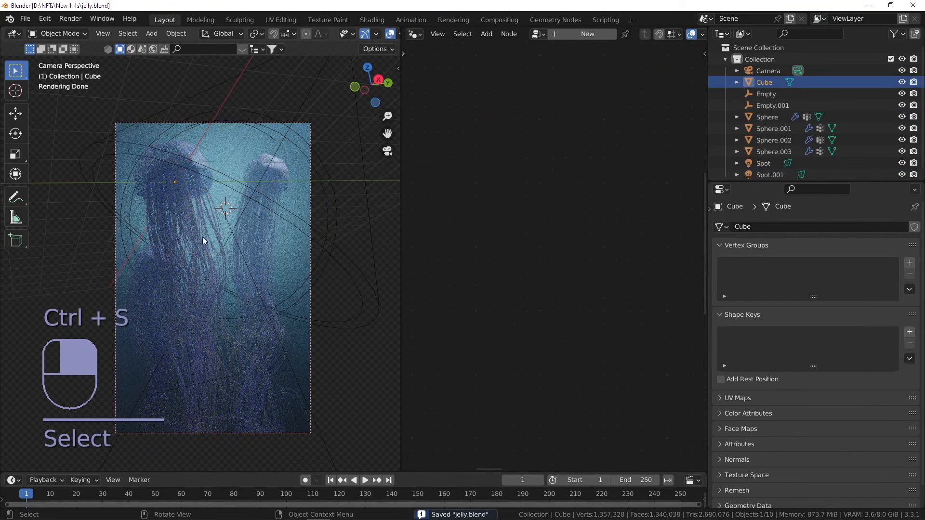
# Step: Move the lower-left jellyfish about 0.45 m toward the left edge of the camera frame
pyautogui.click(201, 275)
pyautogui.click(213, 371)
pyautogui.click(213, 372)
pyautogui.click(221, 382)
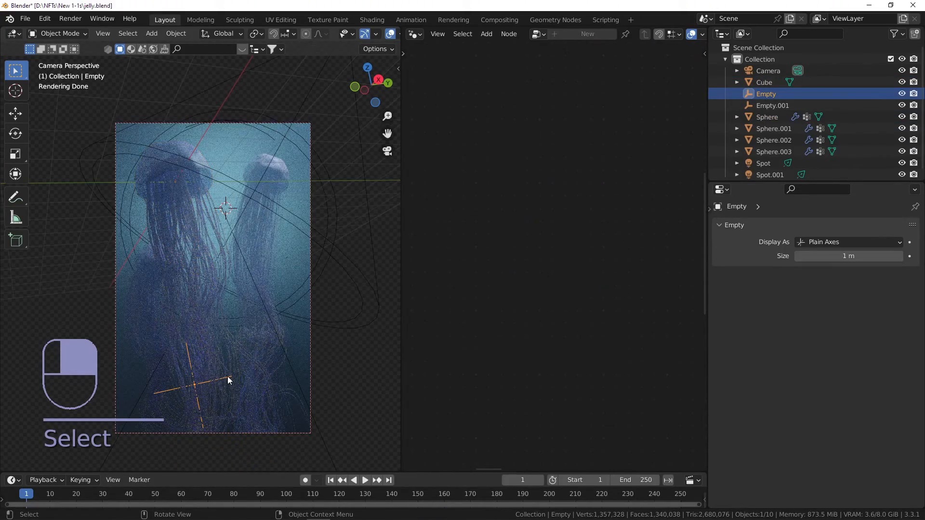
pyautogui.click(154, 316)
pyautogui.keyDown('shift'); pyautogui.moveTo(174, 332); pyautogui.dragTo(206, 265, button='middle'); pyautogui.keyUp('shift')
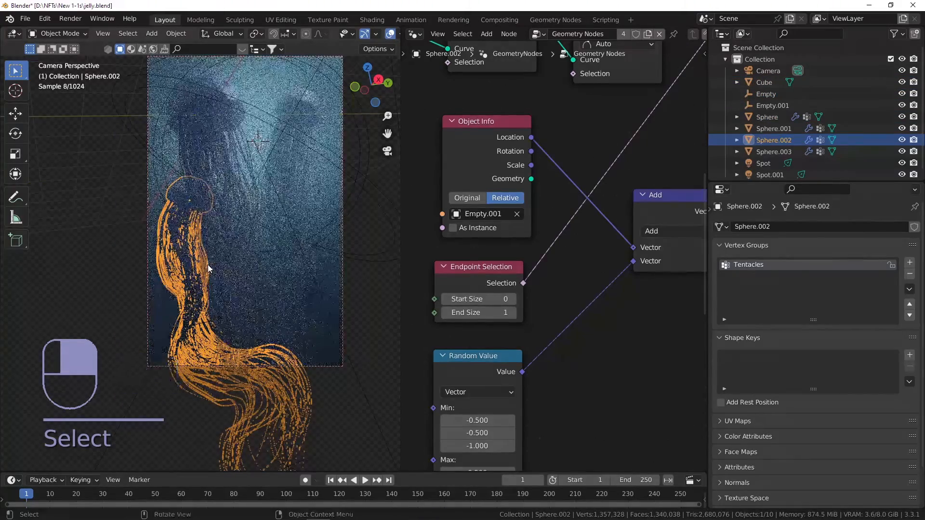
pyautogui.press('g')
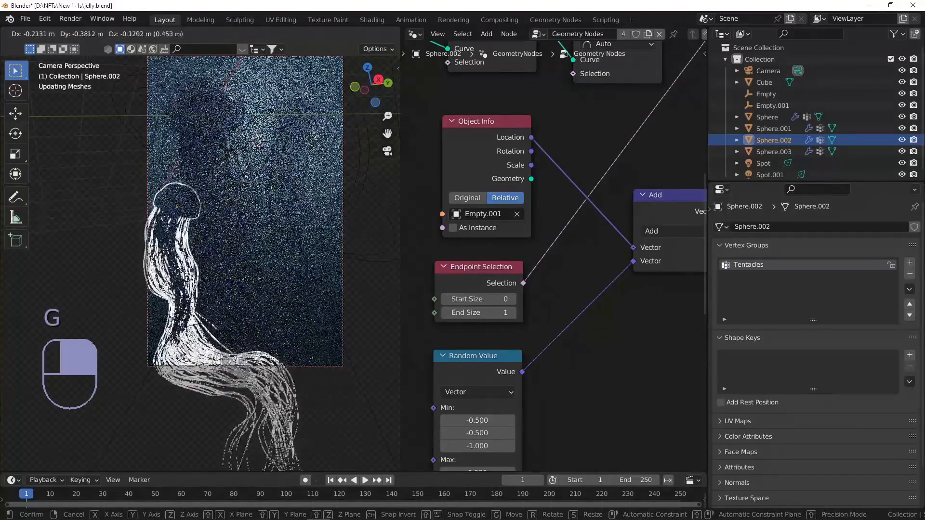
pyautogui.click(179, 275)
pyautogui.click(213, 156)
pyautogui.click(218, 273)
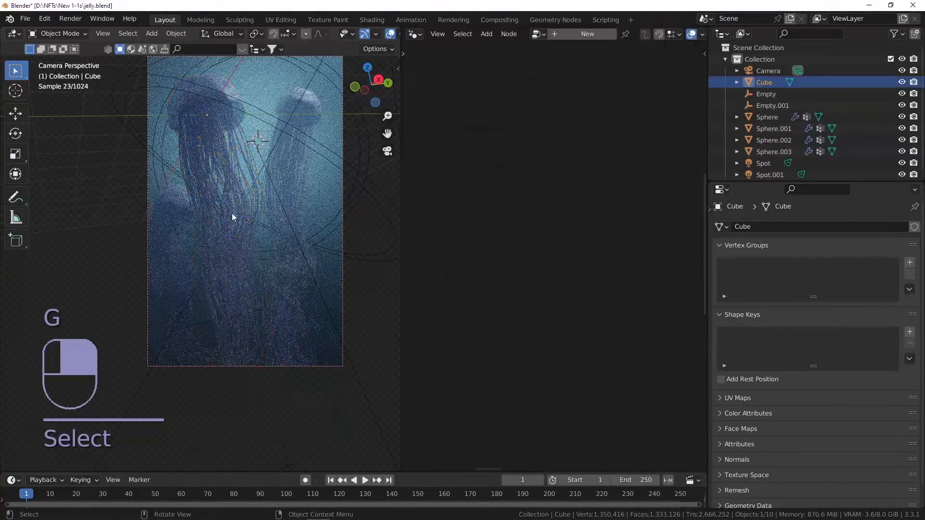
pyautogui.click(282, 319)
pyautogui.click(241, 228)
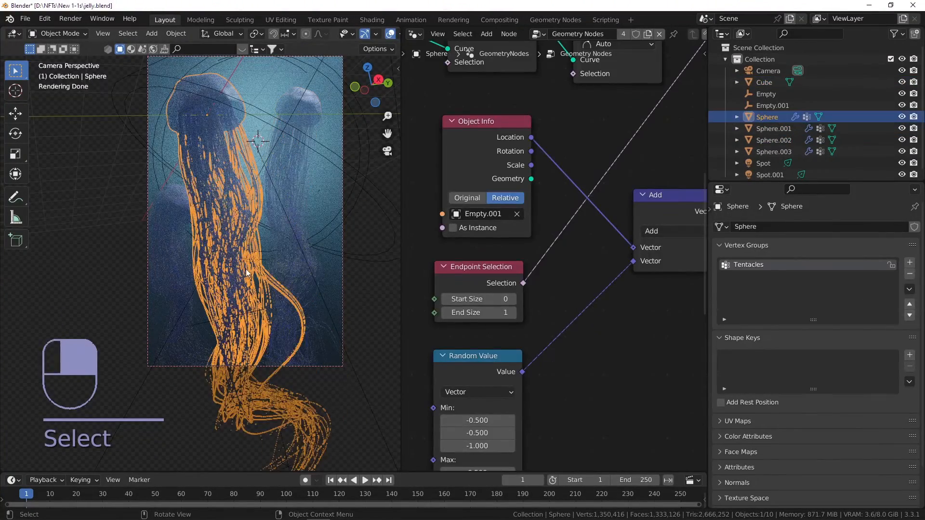
pyautogui.click(209, 227)
pyautogui.moveTo(210, 227); pyautogui.dragTo(336, 322, button='middle')
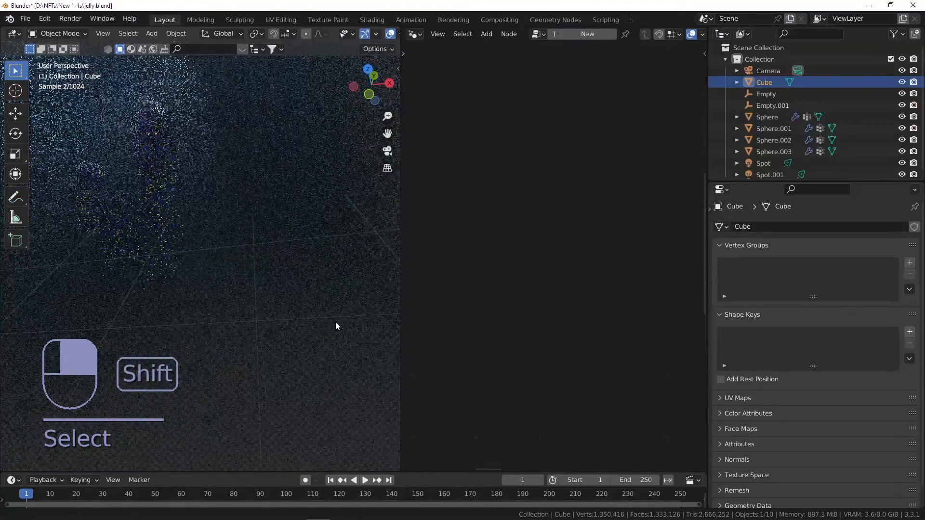
pyautogui.click(130, 197)
pyautogui.press('KP_0')
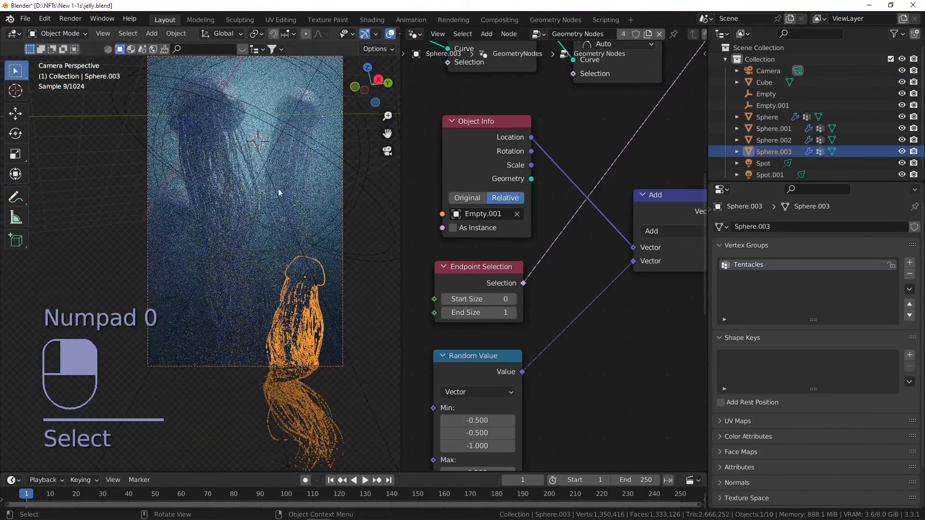
# Step: Shift the main jellyfish slightly right and the upper-right jellyfish slightly right and down in the camera frame
pyautogui.click(193, 97)
pyautogui.press('g')
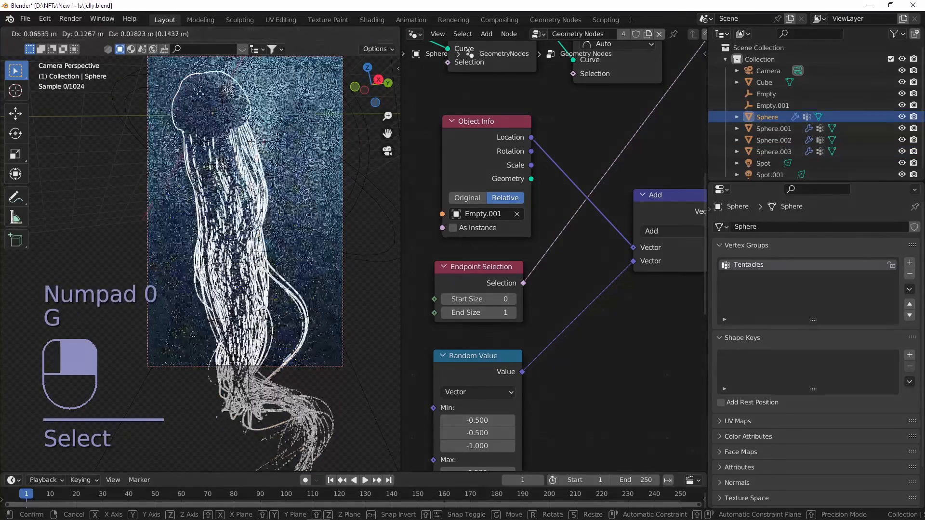
pyautogui.click(285, 103)
pyautogui.click(285, 103)
pyautogui.press('g')
pyautogui.click(296, 110)
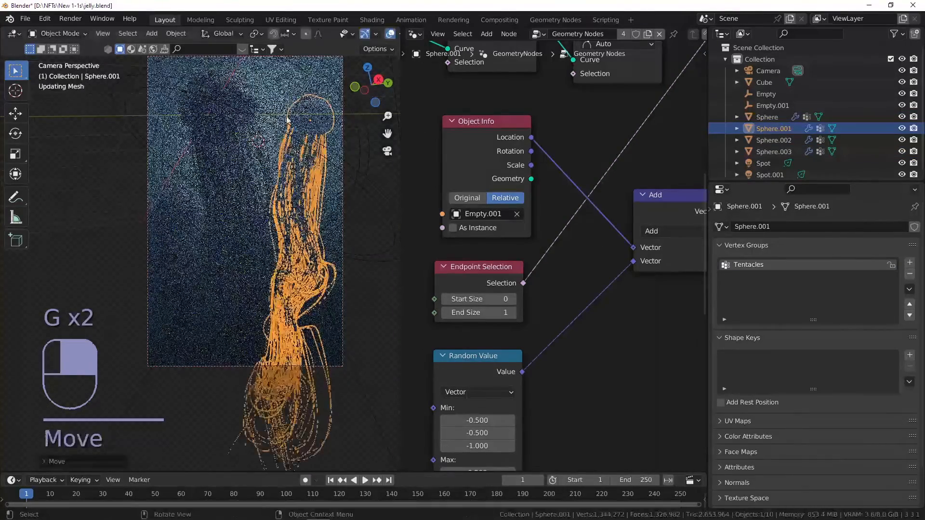
# Step: Try moving the original Empty a little higher in the lower part of the camera frame
pyautogui.click(384, 320)
pyautogui.click(273, 395)
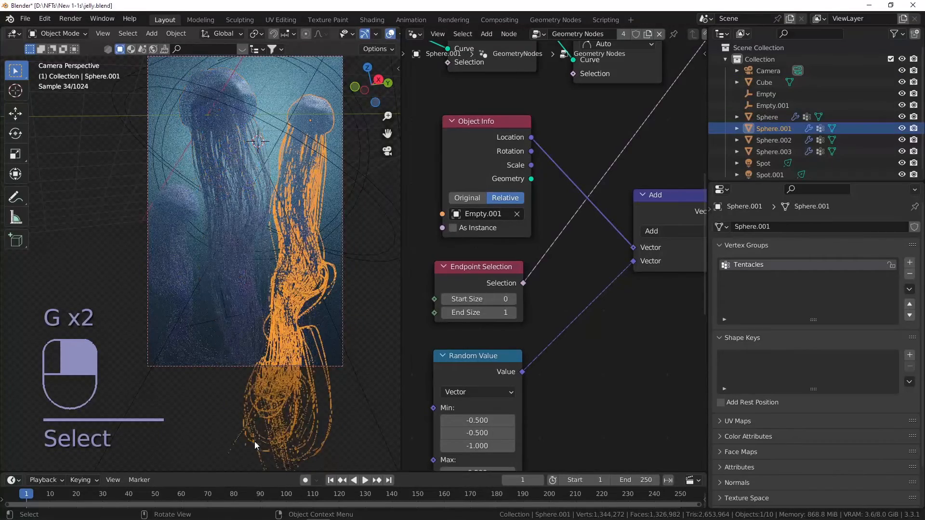
pyautogui.click(210, 330)
pyautogui.click(212, 325)
pyautogui.press('g')
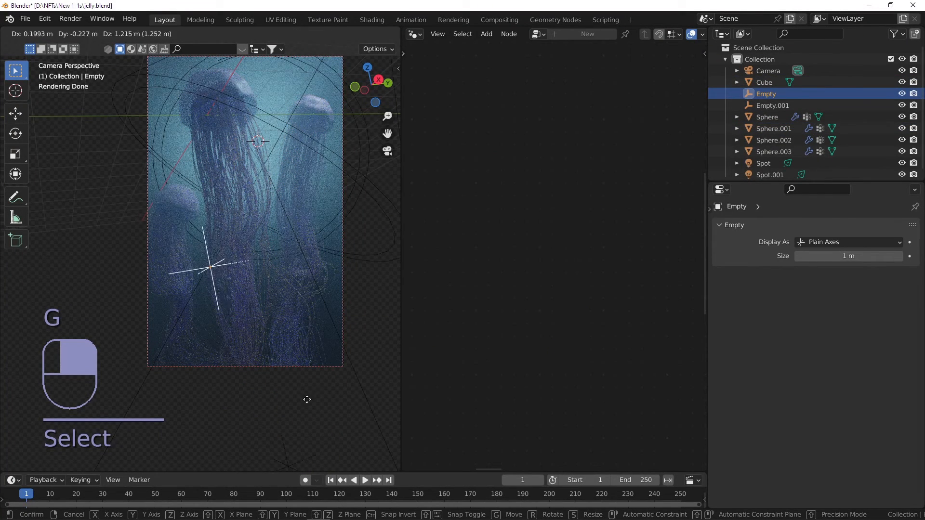
pyautogui.click(324, 421)
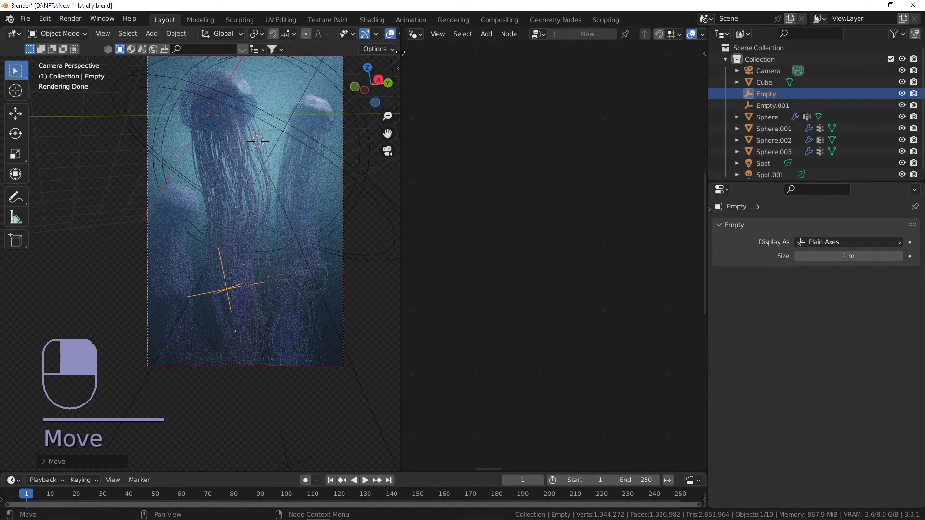
# Step: Widen the 3D viewport and switch it to solid shading
pyautogui.moveTo(401, 53); pyautogui.dragTo(518, 52)
pyautogui.click(475, 33)
pyautogui.keyDown('shift'); pyautogui.moveTo(331, 233); pyautogui.dragTo(316, 215, button='middle'); pyautogui.keyUp('shift')
# Step: Undo the last move of the original Empty
pyautogui.hotkey('ctrl', 'z')
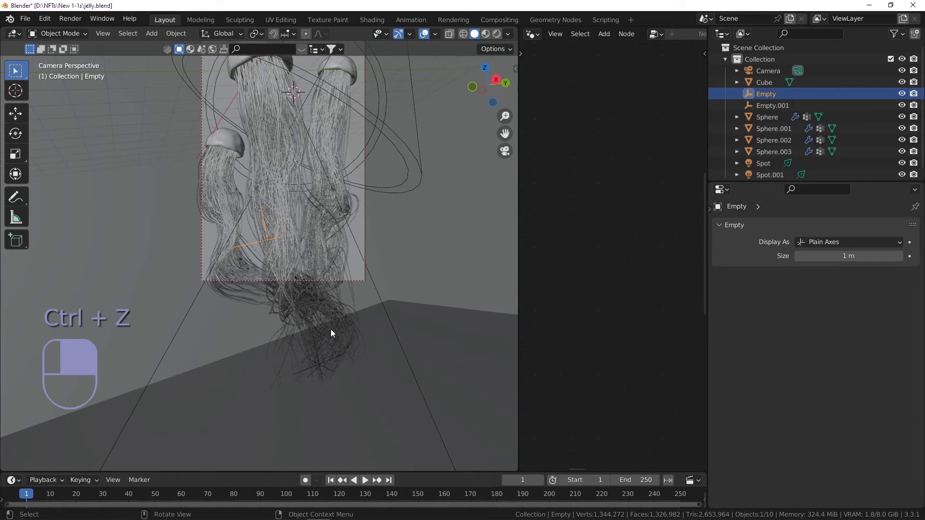
pyautogui.click(336, 363)
pyautogui.click(336, 362)
pyautogui.click(336, 363)
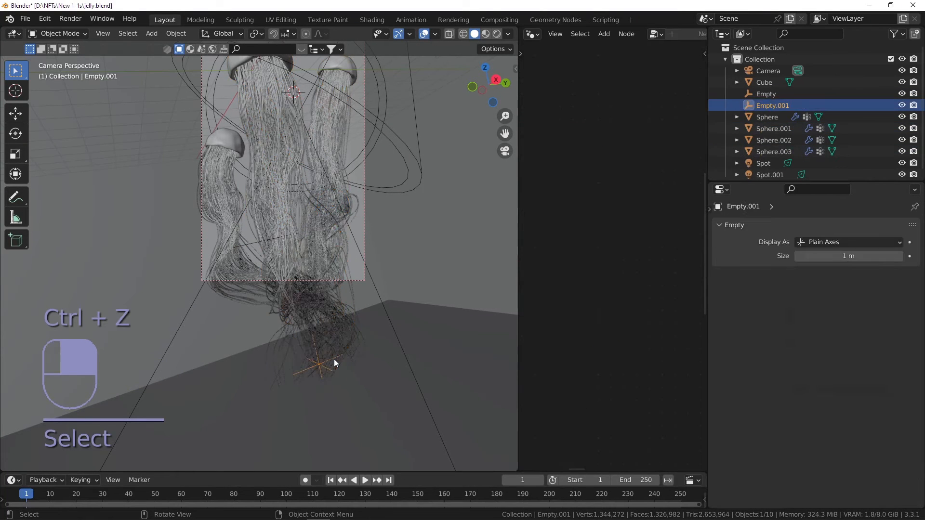
pyautogui.press('g')
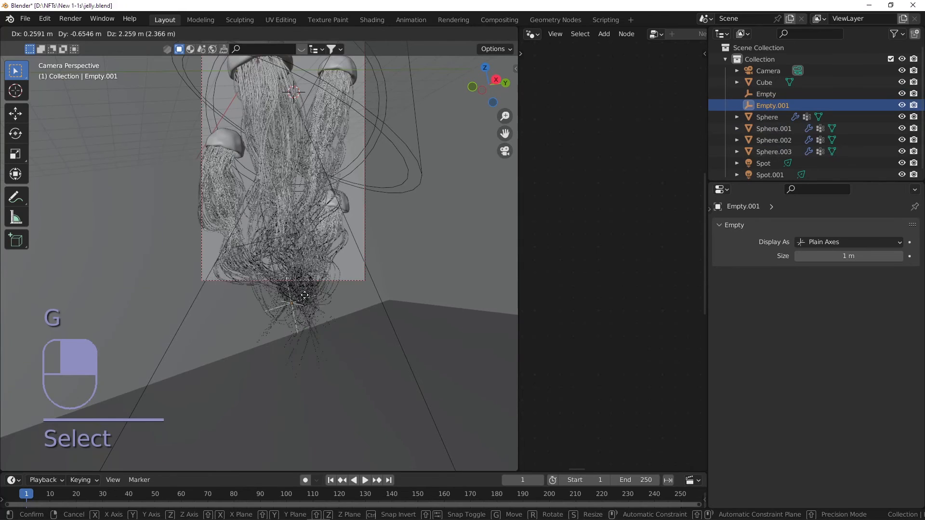
pyautogui.rightClick(304, 296)
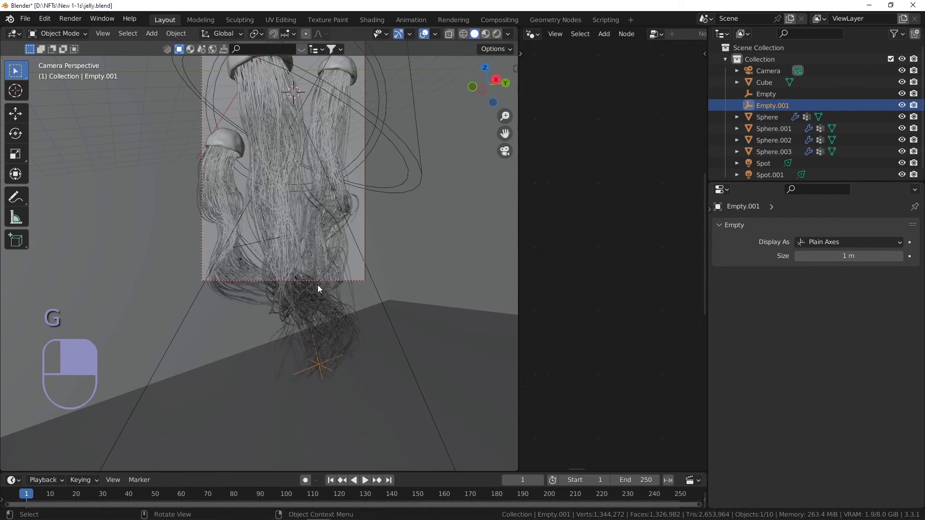
# Step: Set the main jellyfish's Object Info node in its geometry nodes to target the original Empty
pyautogui.click(533, 32)
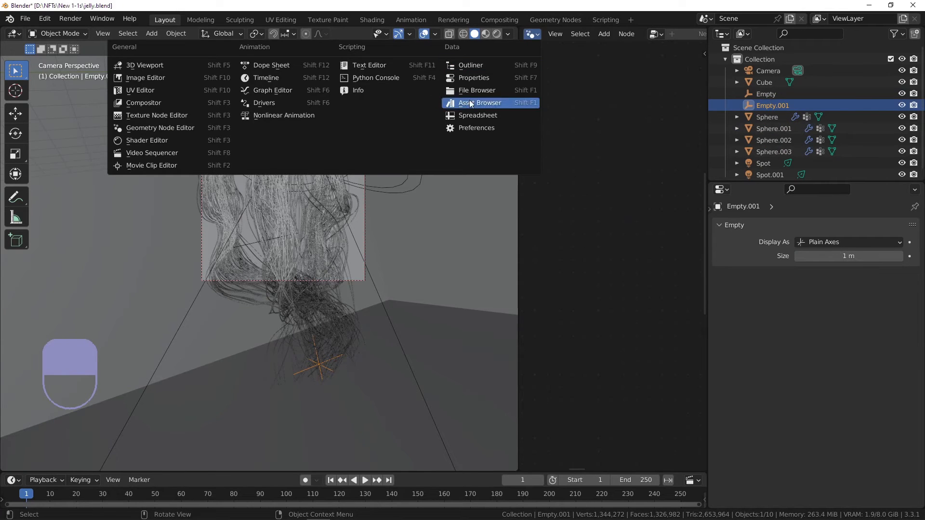
pyautogui.click(180, 126)
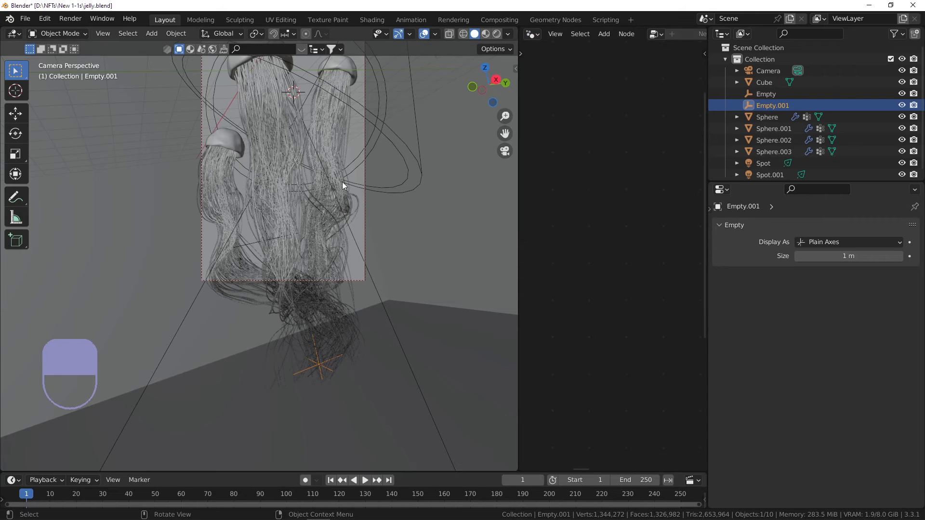
pyautogui.click(303, 175)
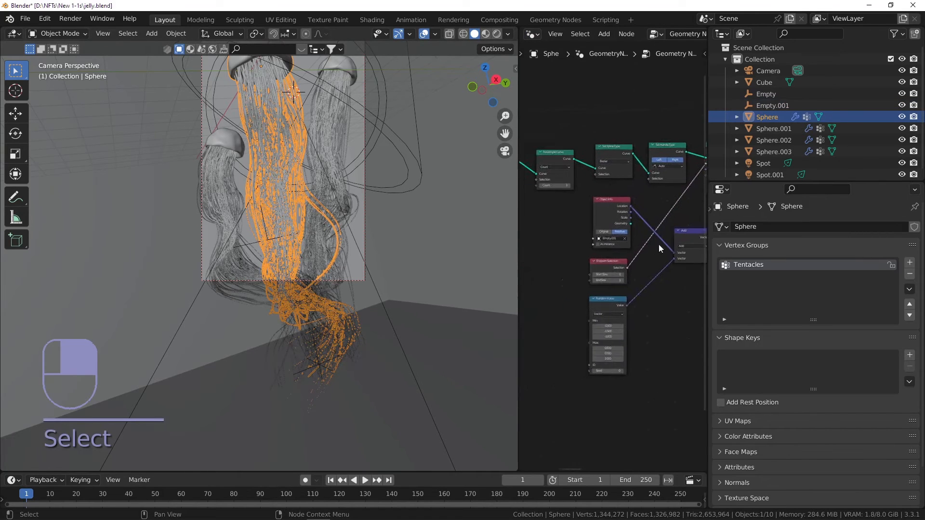
pyautogui.scroll(2, 614, 238)
pyautogui.click(611, 236)
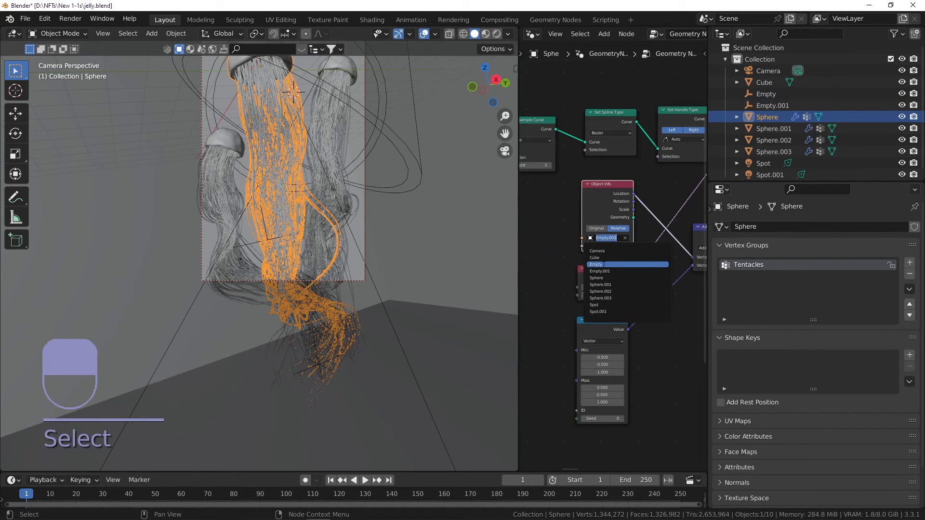
pyautogui.click(603, 265)
# Step: Move the original Empty slightly down and to the right, near the bottom edge of the camera frame
pyautogui.click(282, 242)
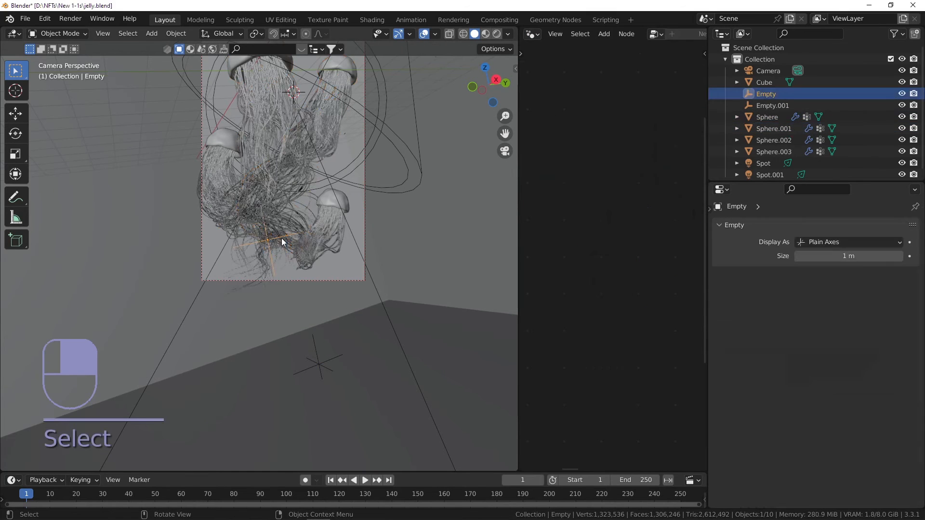
pyautogui.press('g')
pyautogui.click(290, 268)
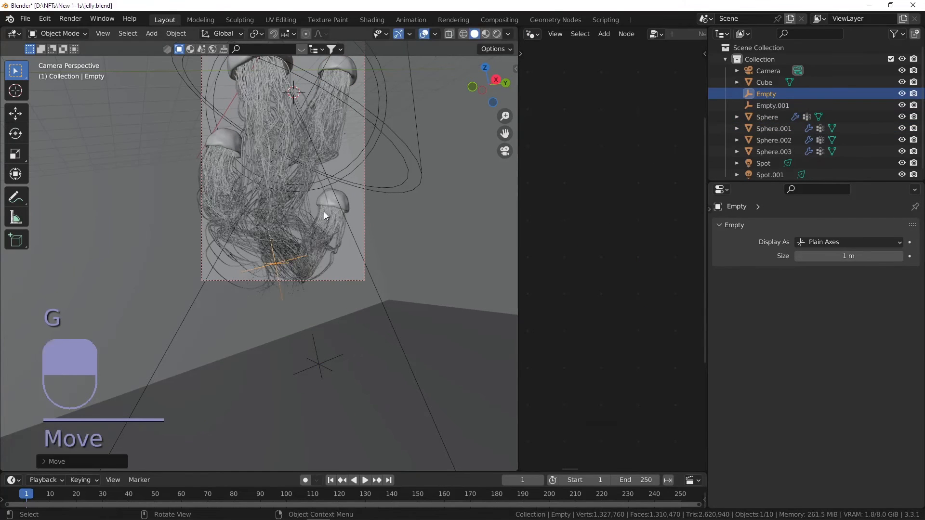
# Step: Widen the node editor and give the lower-right jellyfish its own copy of the geometry node group
pyautogui.click(330, 203)
pyautogui.click(710, 47)
pyautogui.moveTo(707, 47); pyautogui.dragTo(819, 50)
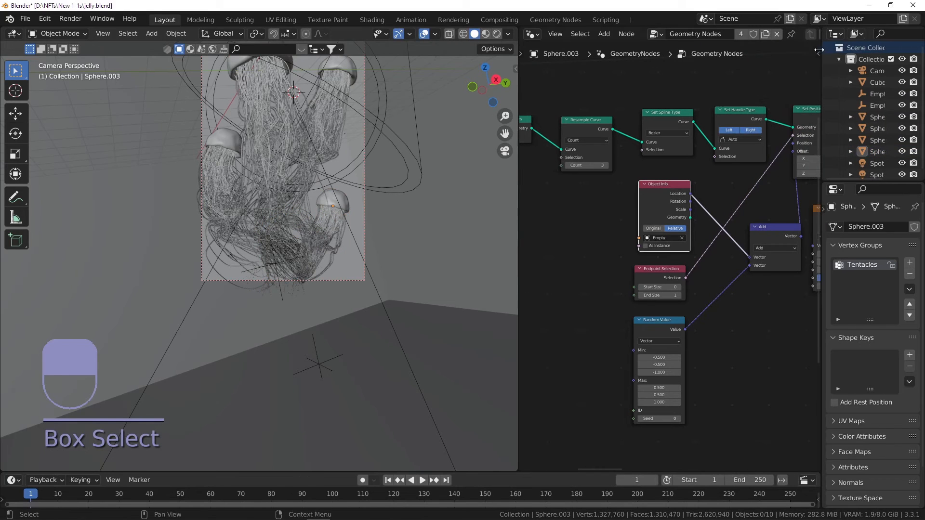
pyautogui.click(342, 200)
pyautogui.click(766, 34)
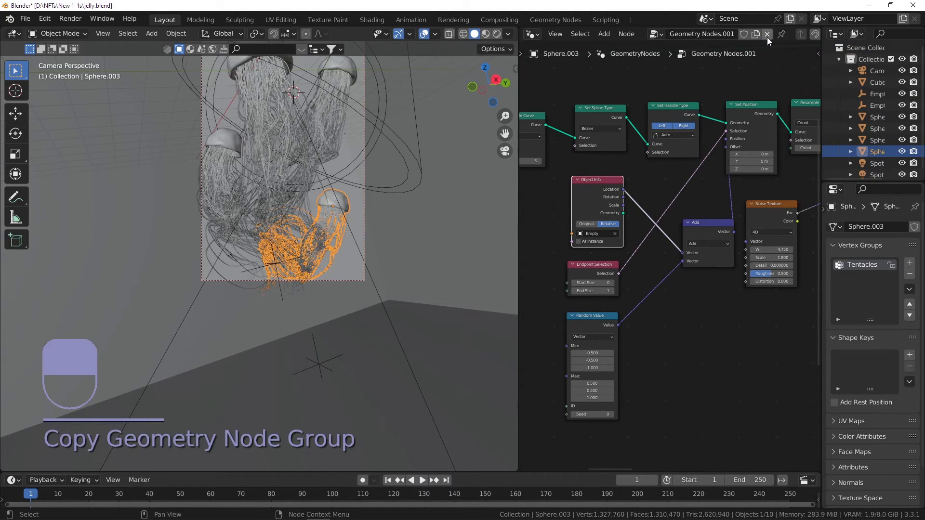
# Step: Target Empty.001 in the lower-right jellyfish's Object Info node and bring that Empty near its tentacles
pyautogui.scroll(2, 657, 250)
pyautogui.moveTo(588, 225); pyautogui.dragTo(680, 218, button='middle')
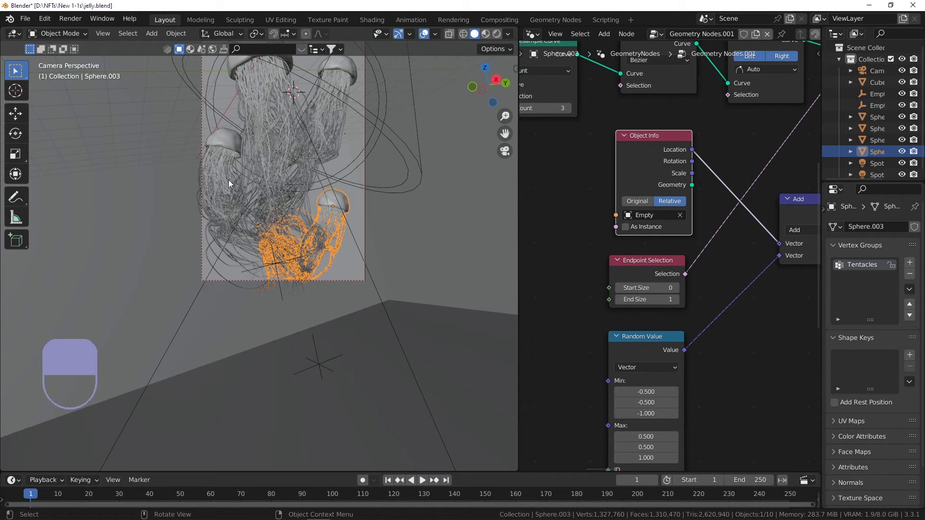
pyautogui.click(655, 217)
pyautogui.click(651, 264)
pyautogui.hotkey('ctrl', 'z')
pyautogui.hotkey('ctrl', 'z')
pyautogui.click(349, 285)
pyautogui.click(348, 284)
# Step: Move the lower-right jellyfish up and to the right, closer to the camera frame's right edge
pyautogui.click(331, 267)
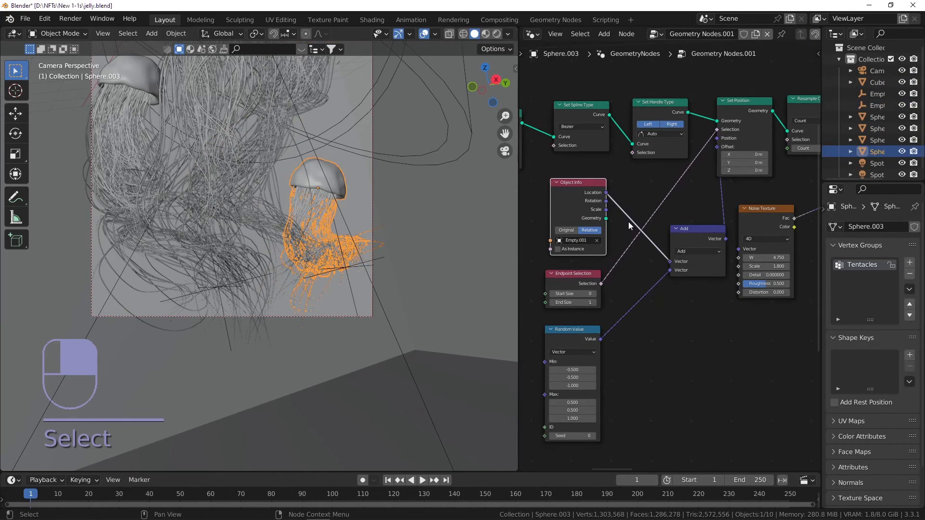
pyautogui.press('g')
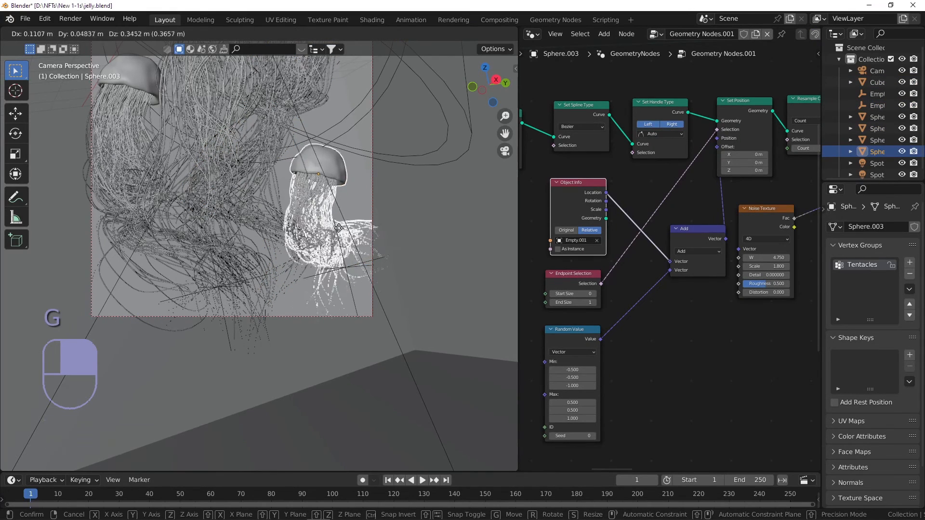
pyautogui.click(339, 226)
pyautogui.scroll(-3, 335, 237)
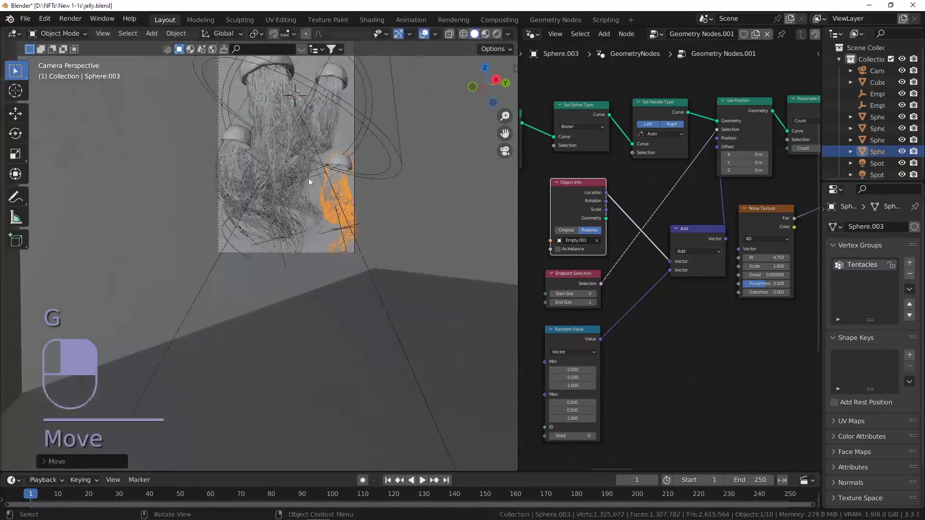
# Step: Duplicate the original Empty and place the copy below the lower-left jellyfish
pyautogui.moveTo(337, 237); pyautogui.dragTo(309, 271, button='middle')
pyautogui.click(279, 337)
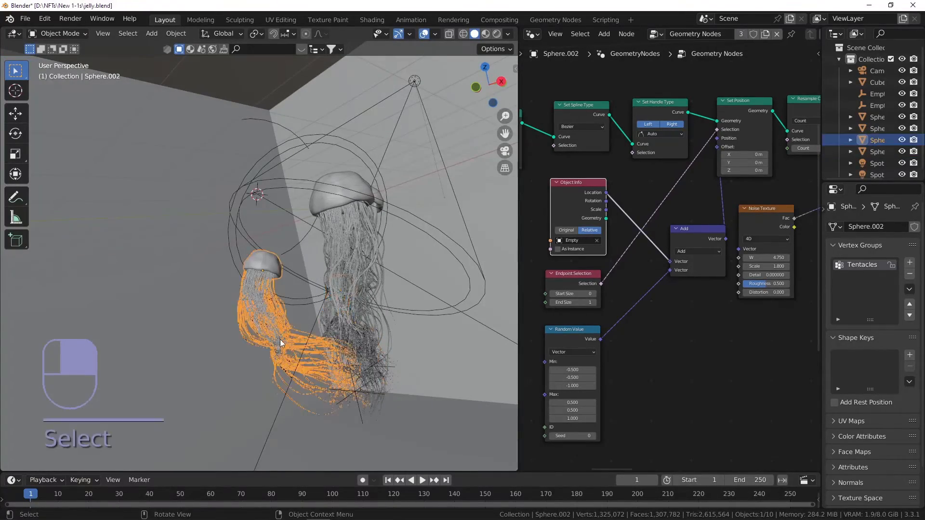
pyautogui.keyDown('shift'); pyautogui.moveTo(385, 396); pyautogui.dragTo(398, 343, button='middle'); pyautogui.keyUp('shift')
pyautogui.press('KP_0')
pyautogui.press('KP_0')
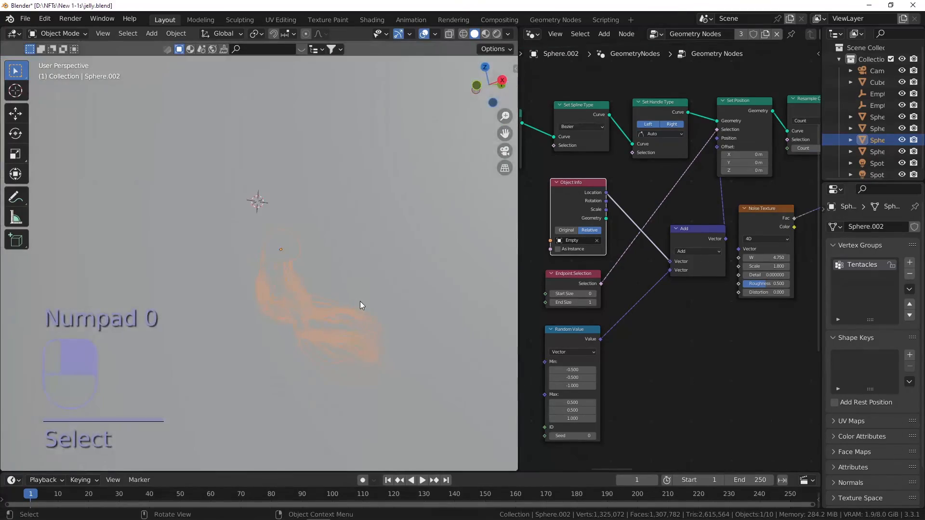
pyautogui.press('Right')
pyautogui.moveTo(302, 283); pyautogui.dragTo(333, 296, button='middle')
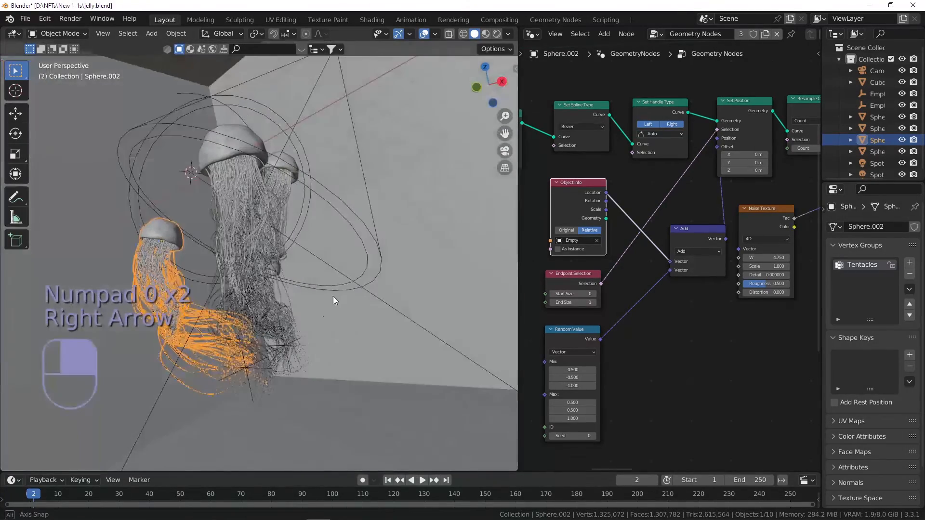
pyautogui.click(256, 366)
pyautogui.click(241, 368)
pyautogui.keyDown('shift'); pyautogui.moveTo(266, 344); pyautogui.dragTo(284, 311, button='middle'); pyautogui.keyUp('shift')
pyautogui.moveTo(283, 310); pyautogui.dragTo(234, 328, button='middle')
pyautogui.hotkey('shift', 'd')
pyautogui.click(126, 320)
pyautogui.keyDown('shift'); pyautogui.moveTo(127, 321); pyautogui.dragTo(215, 291, button='middle'); pyautogui.keyUp('shift')
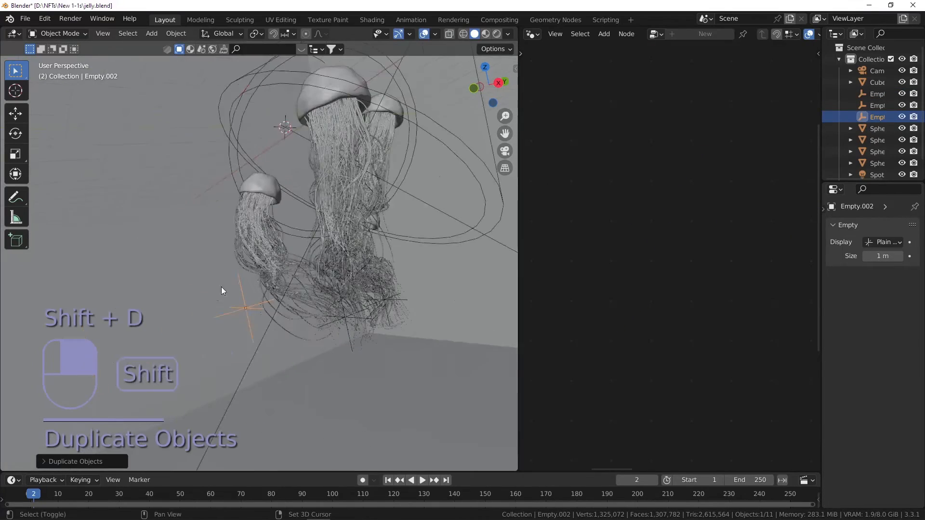
# Step: Give the lower-left jellyfish its own copy of the node group and target Empty.002 in its Object Info node
pyautogui.click(262, 230)
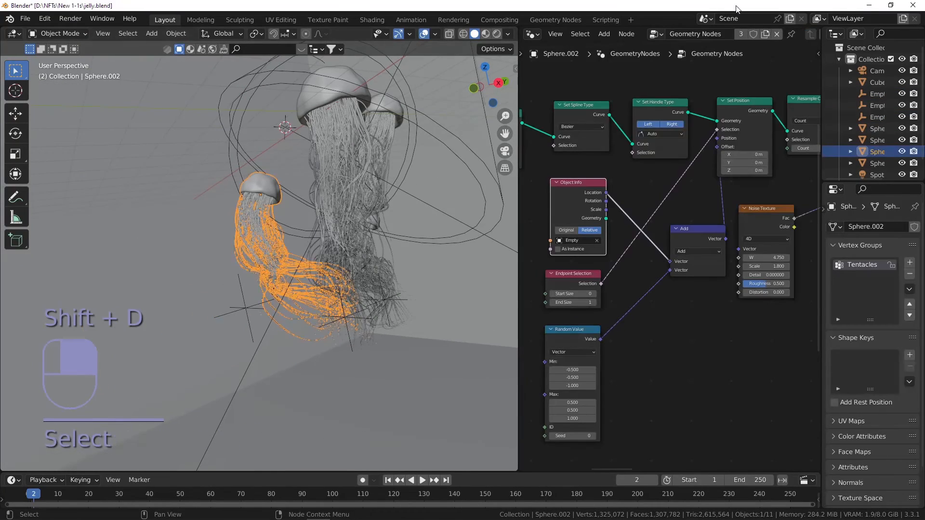
pyautogui.click(770, 34)
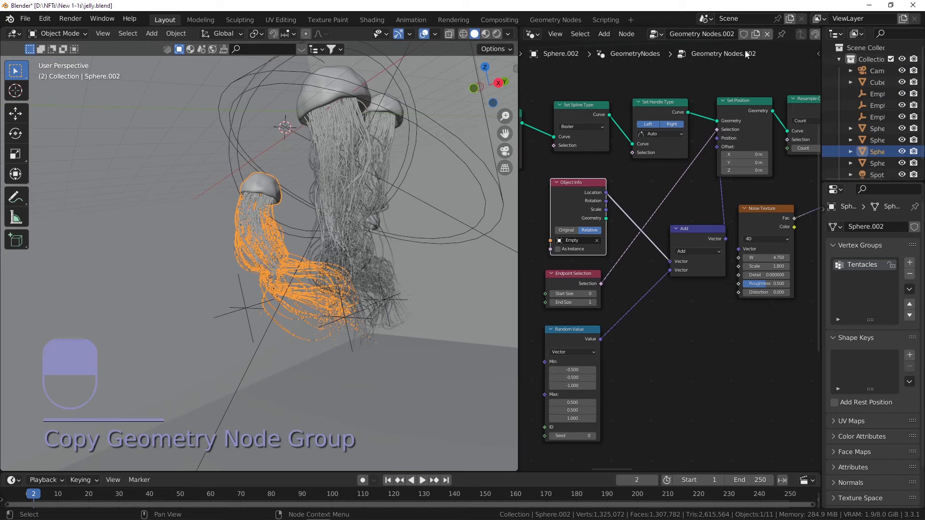
pyautogui.scroll(-1, 661, 301)
pyautogui.click(588, 247)
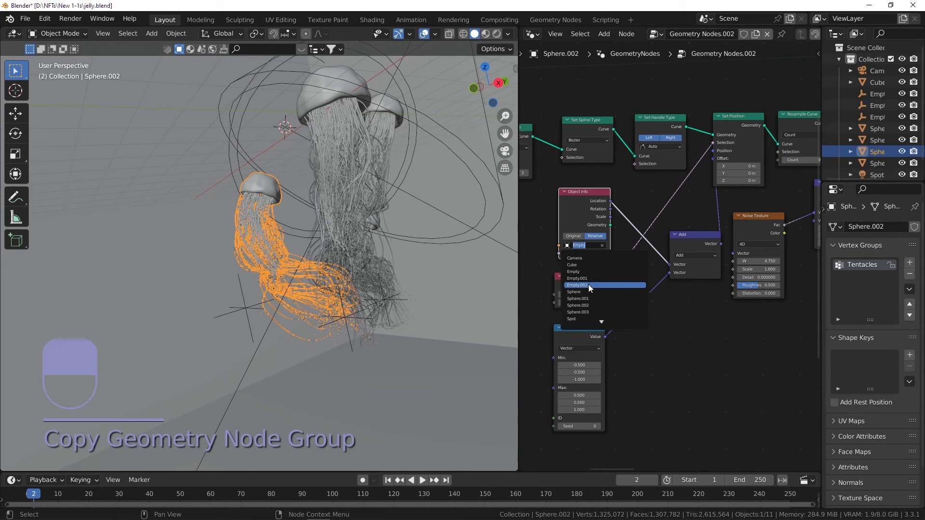
pyautogui.click(588, 285)
# Step: Nudge the lower-left jellyfish's position relative to its Empty
pyautogui.press('g')
pyautogui.click(276, 192)
pyautogui.moveTo(333, 191); pyautogui.dragTo(285, 199, button='middle')
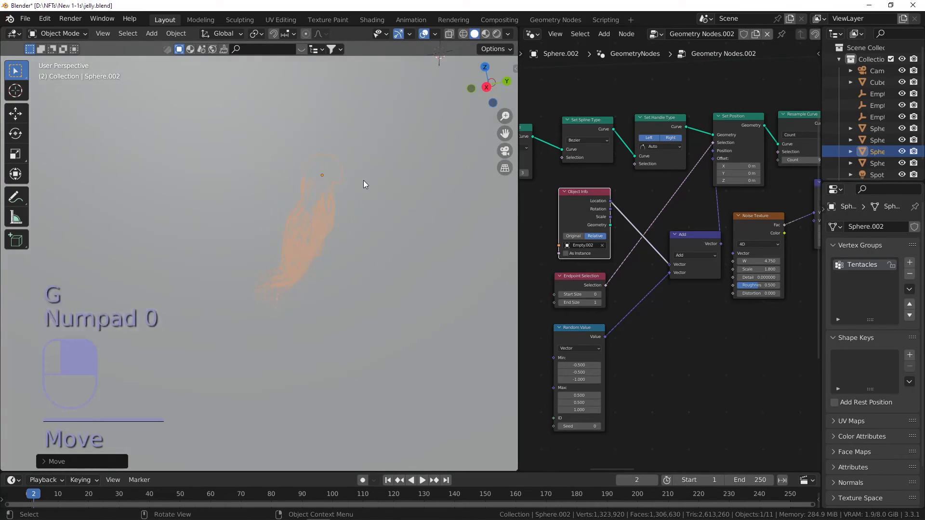
pyautogui.press('KP_0')
# Step: Duplicate the lower-left jellyfish's Empty and place the copy just beyond the camera frame's right edge, below the upper-right jellyfish
pyautogui.click(273, 266)
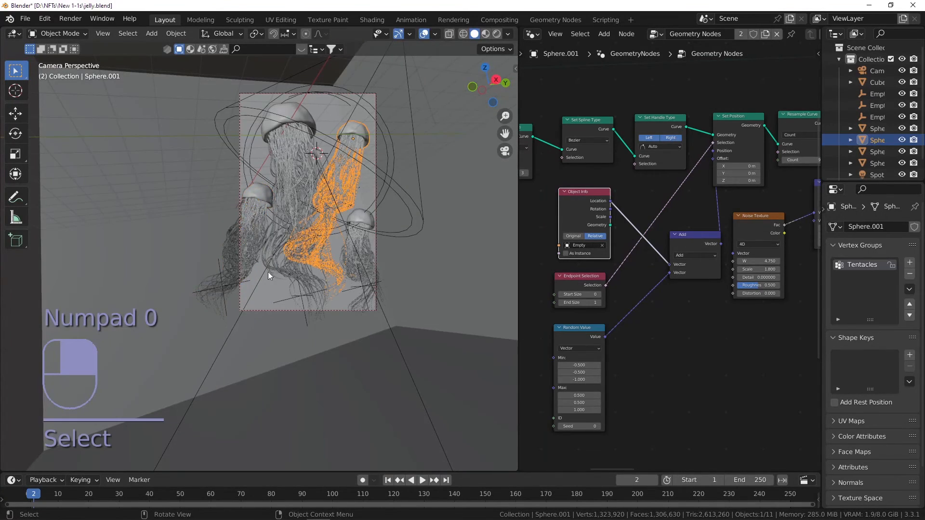
pyautogui.click(248, 282)
pyautogui.hotkey('shift', 'd')
pyautogui.click(390, 224)
pyautogui.moveTo(391, 225); pyautogui.dragTo(356, 246, button='middle')
pyautogui.press('g')
pyautogui.press('g')
pyautogui.click(346, 239)
pyautogui.press('KP_0')
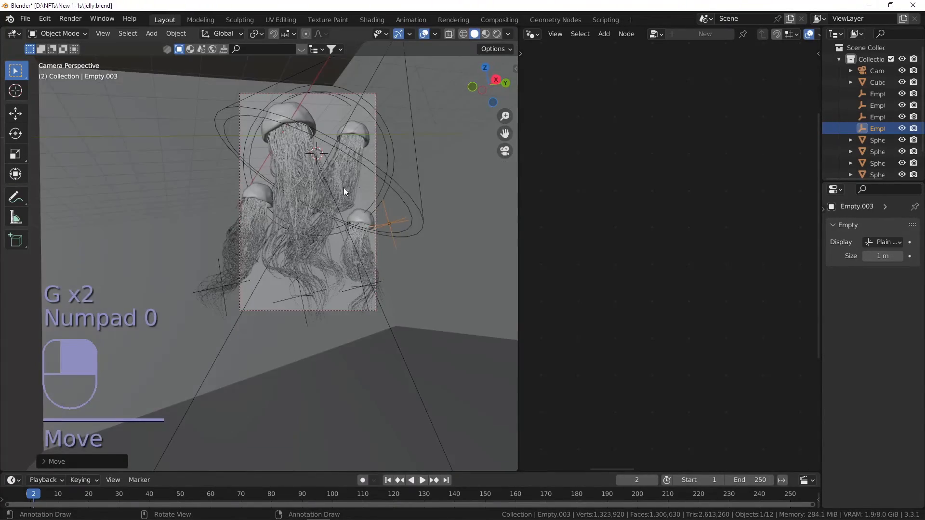
# Step: Give the upper-right jellyfish its own copy of the node group and target Empty.003 in its Object Info node
pyautogui.click(345, 170)
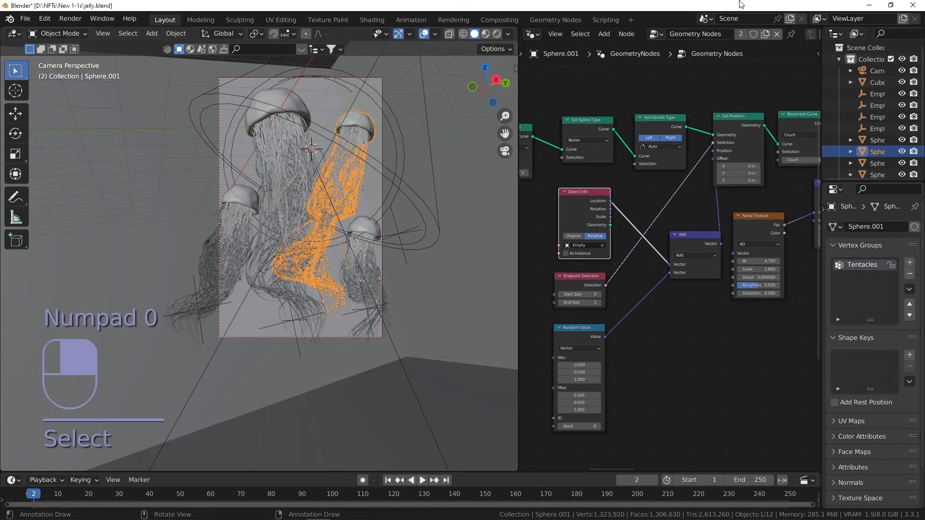
pyautogui.click(766, 35)
pyautogui.click(583, 245)
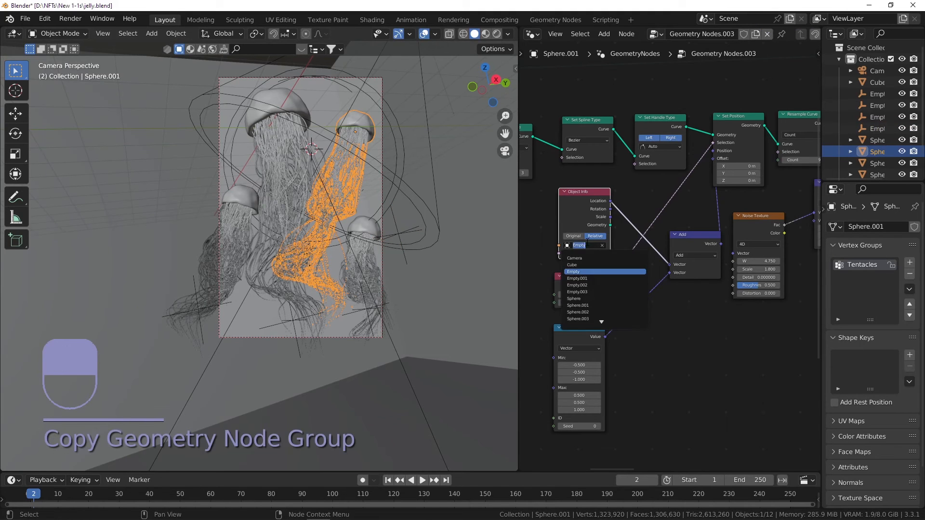
pyautogui.click(593, 289)
# Step: Move the upper-right jellyfish slightly up and to the left in the camera frame, and save the file
pyautogui.press('g')
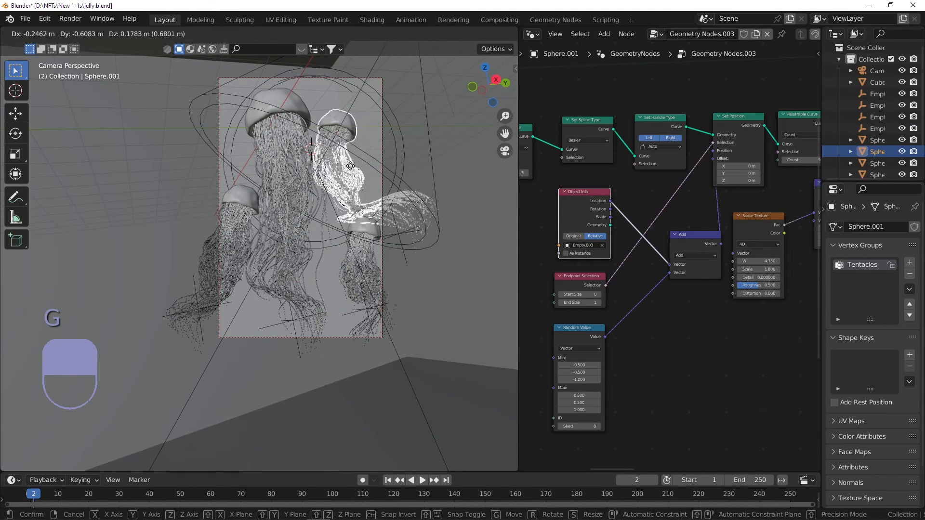
pyautogui.click(357, 145)
pyautogui.hotkey('ctrl', 's')
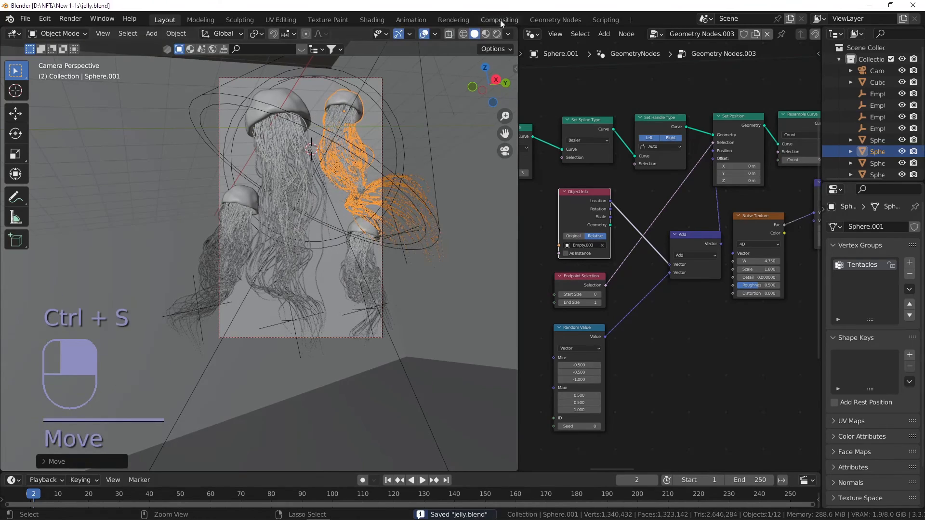
# Step: Using rendered viewport shading, shift the original Empty to the right along the bottom of the camera frame, and save the file
pyautogui.click(497, 34)
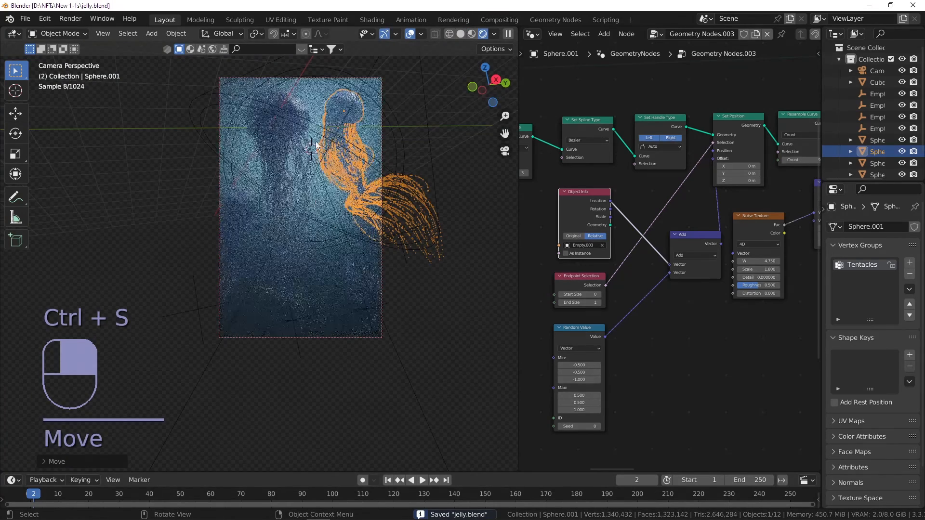
pyautogui.click(424, 124)
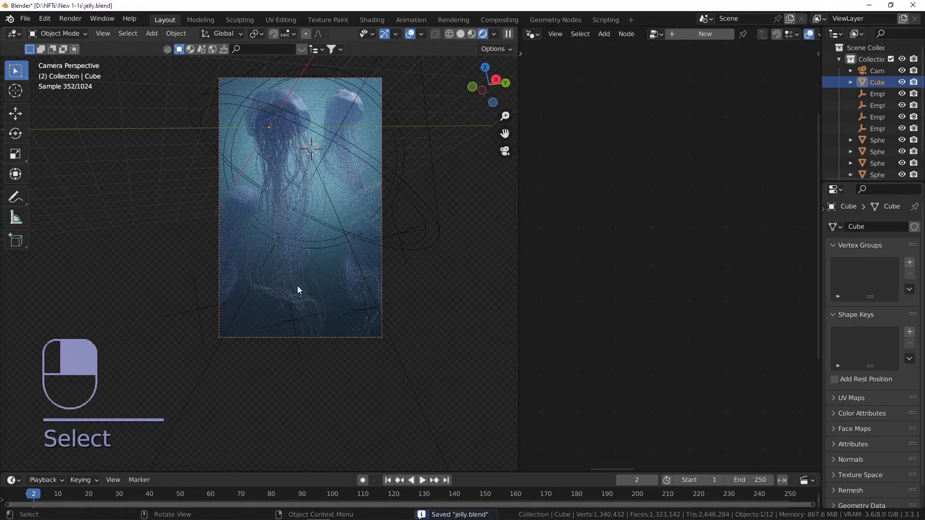
pyautogui.click(280, 326)
pyautogui.press('g')
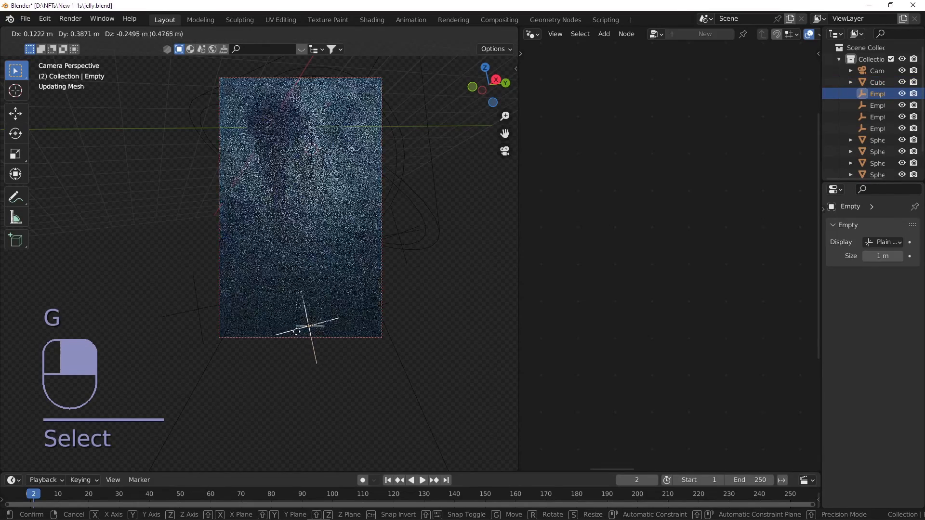
pyautogui.click(305, 327)
pyautogui.hotkey('ctrl', 's')
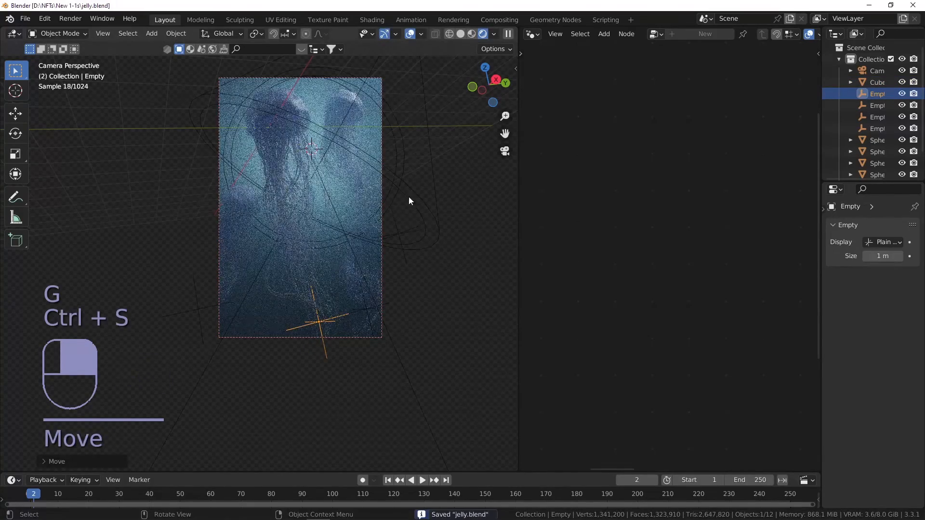
# Step: Nudge the original Empty slightly higher and farther right, save the file, and deselect the Empty
pyautogui.press('g')
pyautogui.click(345, 207)
pyautogui.hotkey('ctrl', 's')
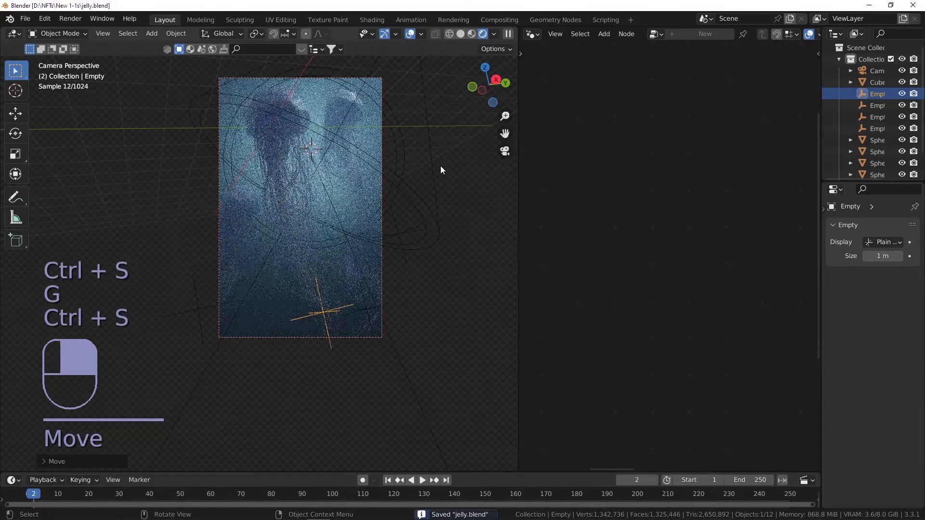
pyautogui.click(440, 165)
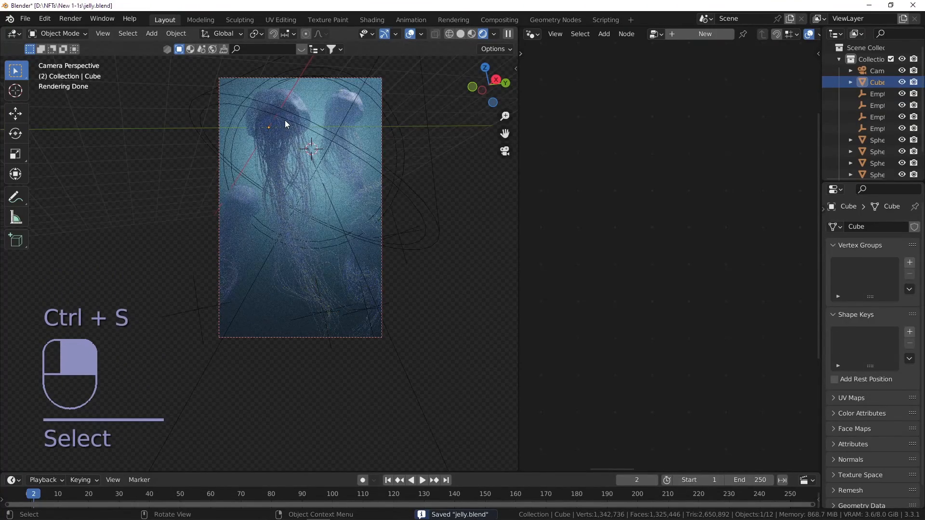
# Step: Snap the 3D cursor to the large main jellyfish's origin and add a point light there
pyautogui.click(276, 111)
pyautogui.click(264, 122)
pyautogui.hotkey('shift', 's')
pyautogui.click(310, 179)
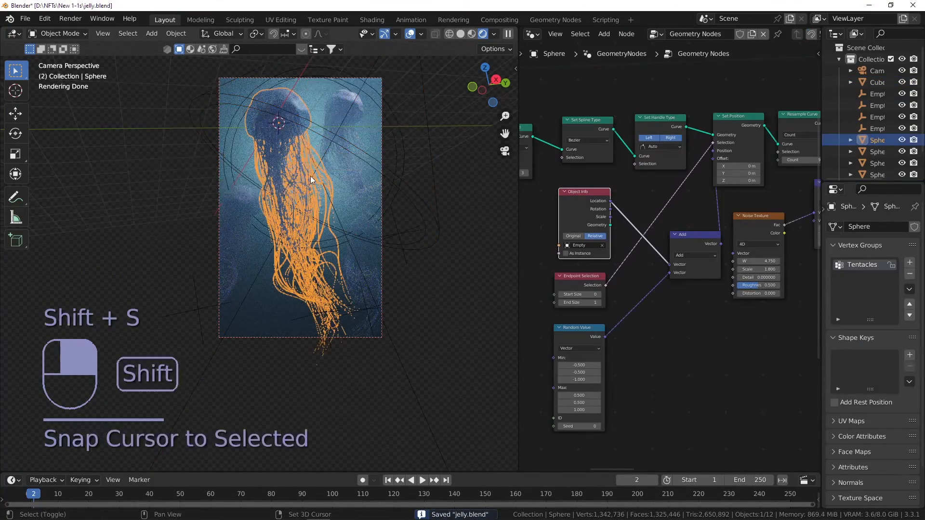
pyautogui.hotkey('shift', 'a')
pyautogui.click(327, 179)
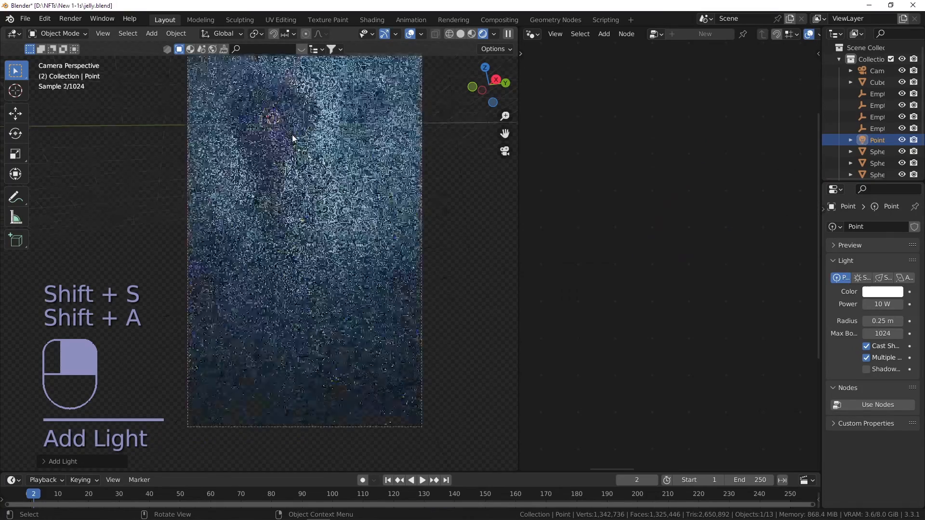
# Step: Make the point light pale purple (hue 0.795, saturation 0.575) at 201.8 W, and move it slightly up inside the jellyfish's bell
pyautogui.click(888, 295)
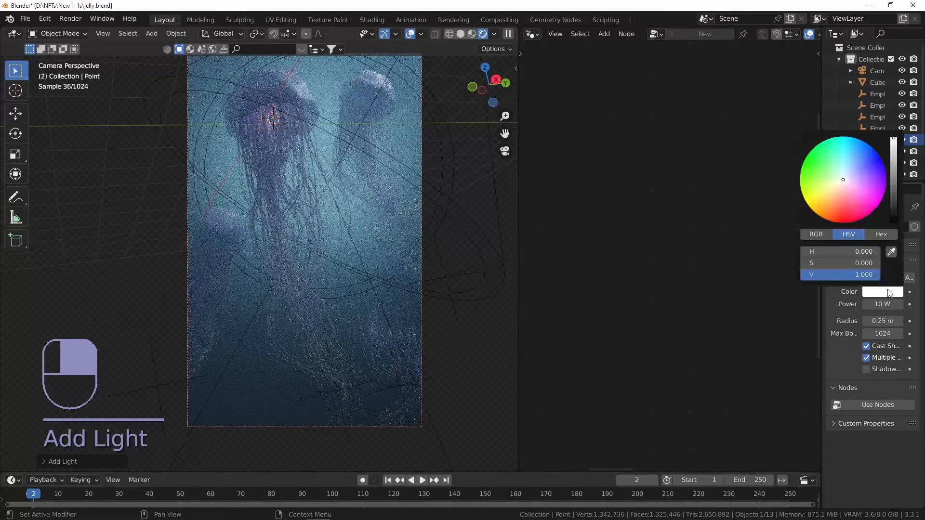
pyautogui.click(856, 184)
pyautogui.moveTo(891, 304)
pyautogui.mouseDown()
pyautogui.moveTo(918, 304)
pyautogui.moveTo(905, 305)
pyautogui.mouseUp()
pyautogui.press('g')
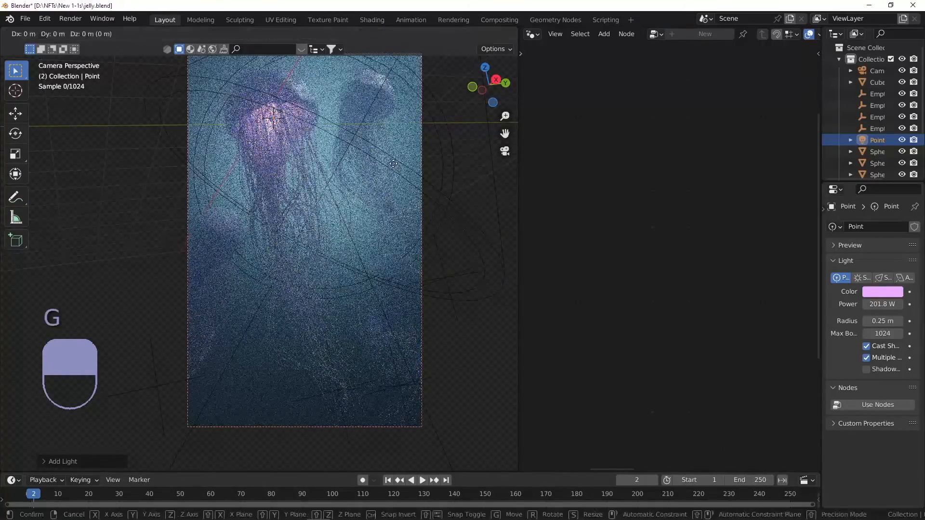
pyautogui.click(391, 146)
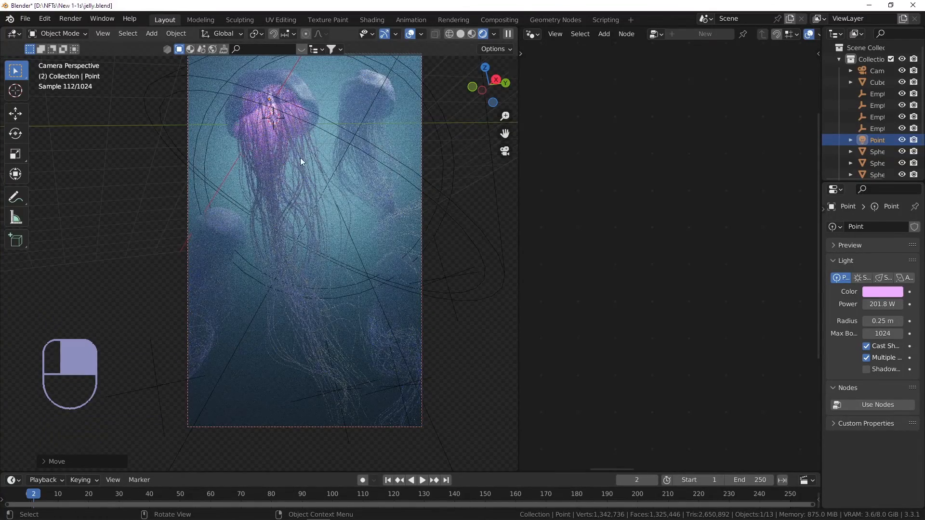
# Step: Duplicate the purple point light and snap the copy to the upper-right jellyfish's origin using the 3D cursor
pyautogui.hotkey('shift', 'd')
pyautogui.click(371, 96)
pyautogui.click(367, 89)
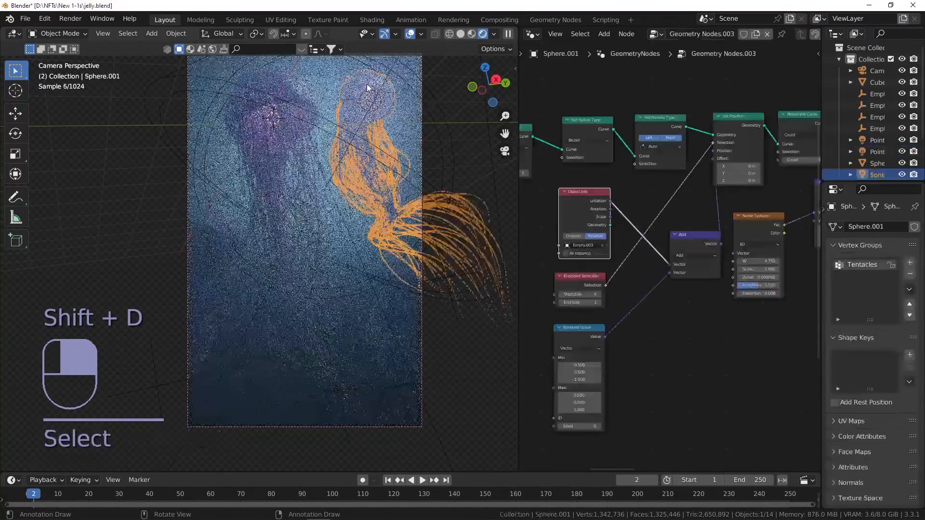
pyautogui.hotkey('shift', 's')
pyautogui.hotkey('shift', 's')
pyautogui.click(378, 94)
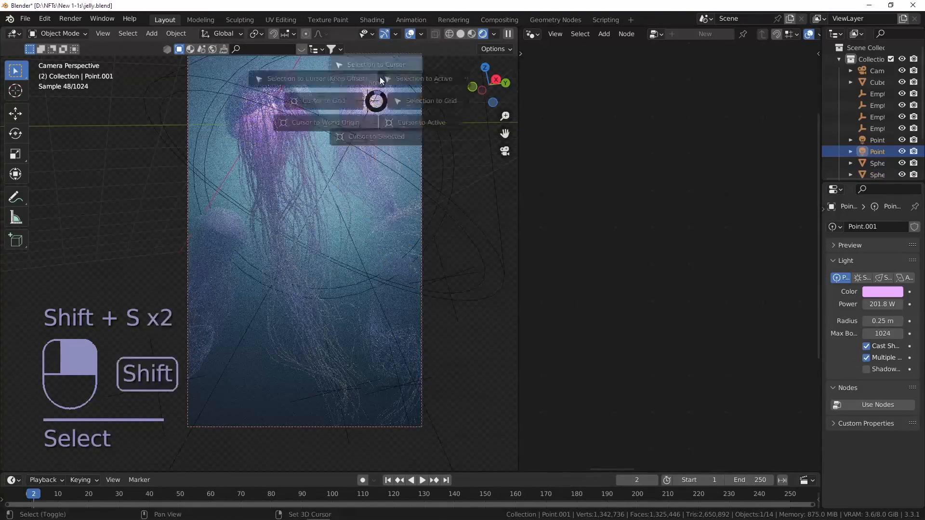
pyautogui.hotkey('shift', 's')
pyautogui.click(380, 59)
# Step: Change the duplicated light's color to light blue (hue 0.545, saturation 0.754), and snap the 3D cursor to the lower-left jellyfish
pyautogui.click(899, 292)
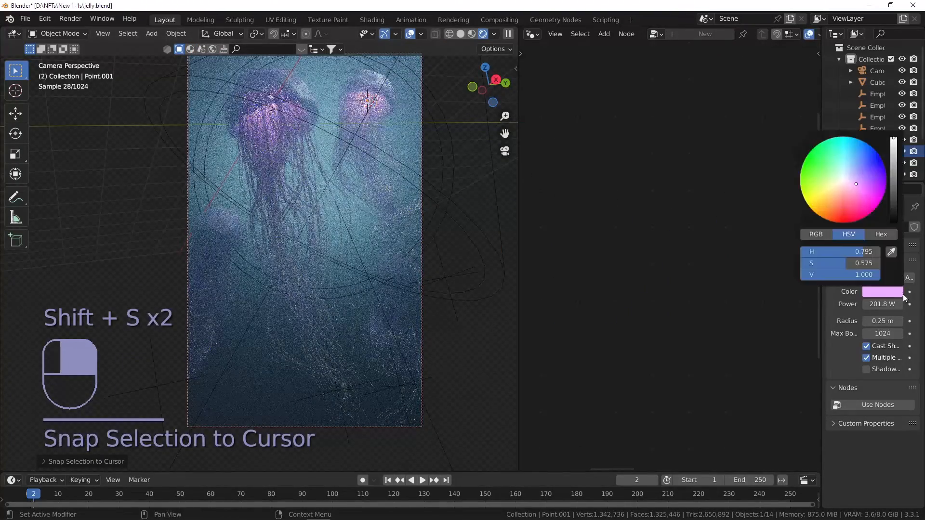
pyautogui.moveTo(856, 184); pyautogui.dragTo(848, 162)
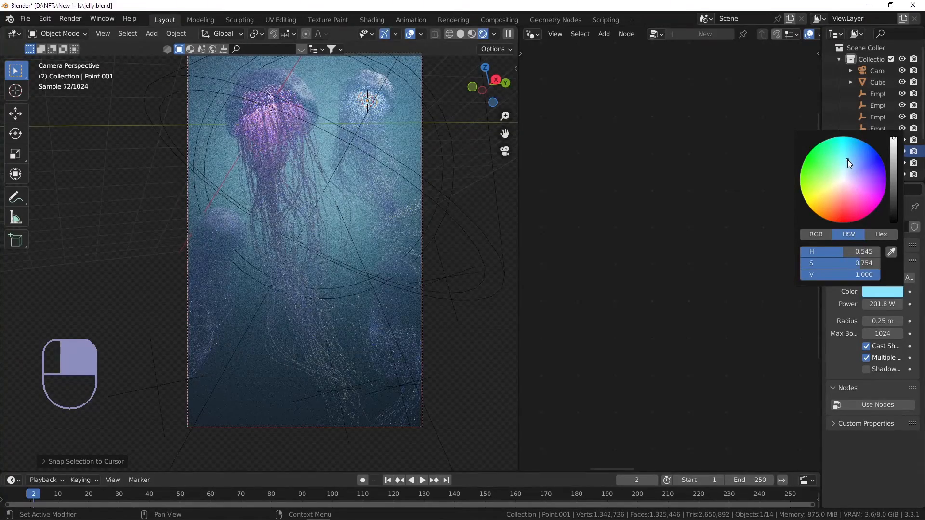
pyautogui.click(230, 221)
pyautogui.hotkey('shift', 's')
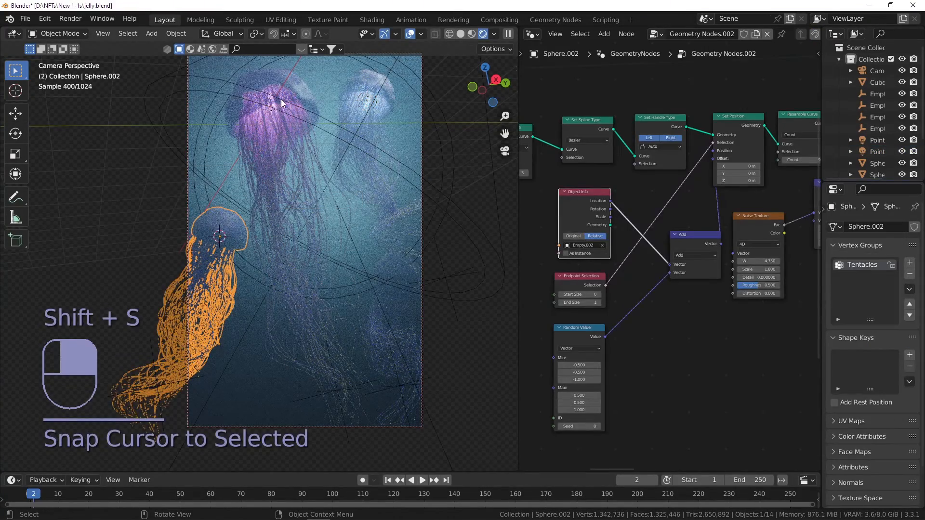
# Step: Select the main jellyfish and bring up its full material node tree in the Shader Editor in place of Geometry Nodes
pyautogui.click(257, 80)
pyautogui.click(532, 34)
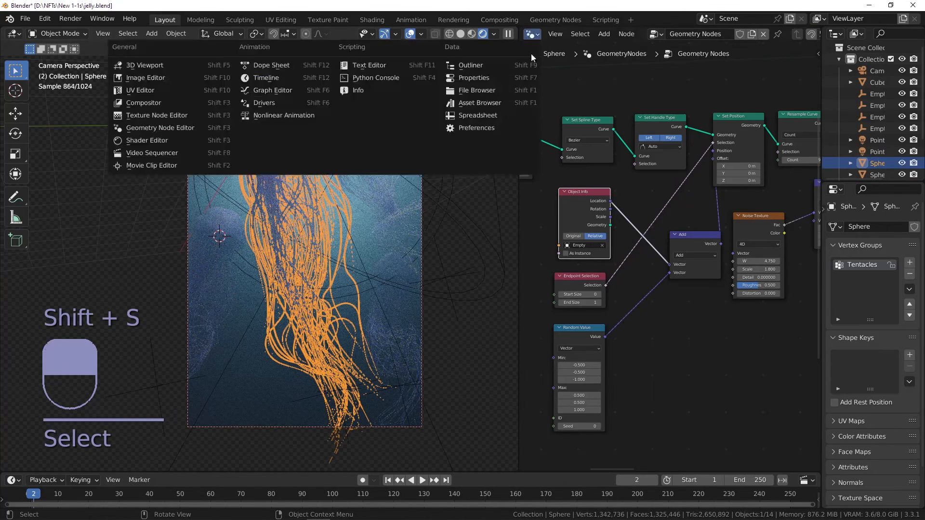
pyautogui.click(537, 34)
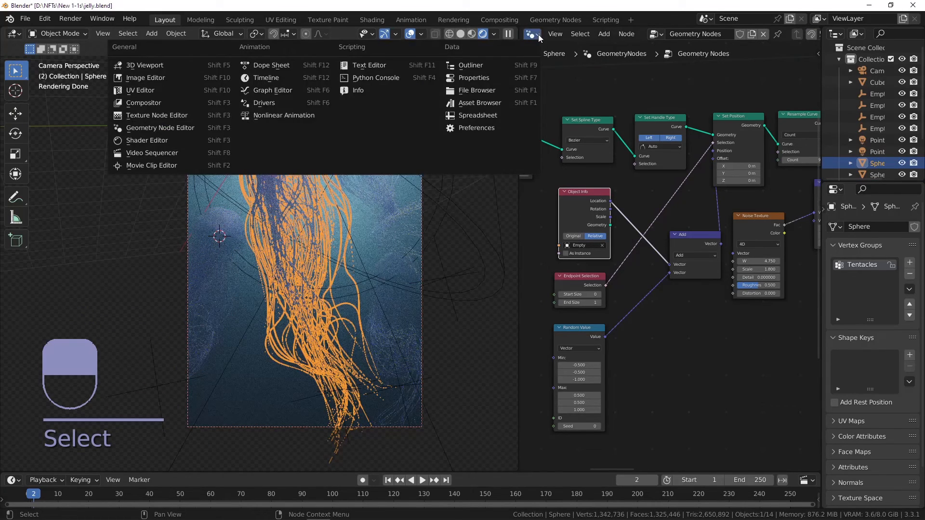
pyautogui.click(193, 141)
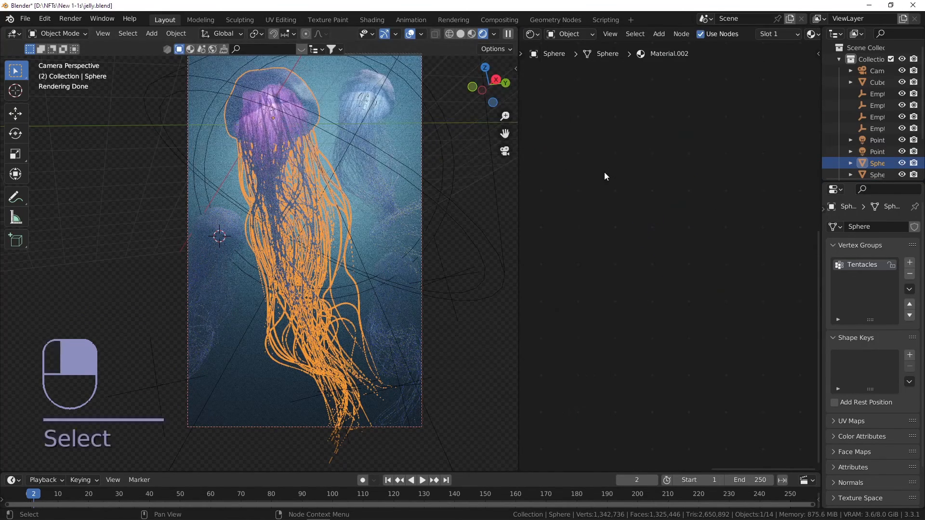
pyautogui.press('Home')
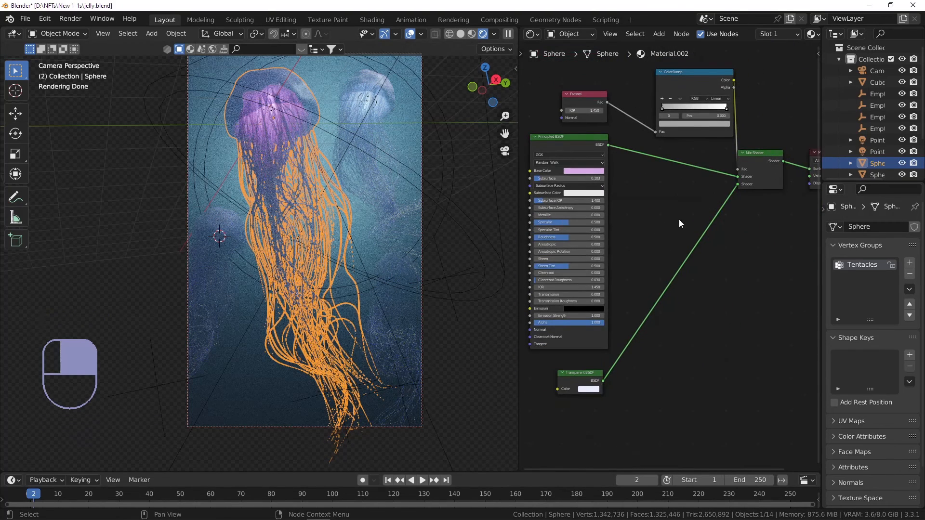
# Step: Insert a Mix Shader on the Transparent BSDF's output link and connect a new Principled BSDF to its second shader input
pyautogui.hotkey('shift', 'a')
pyautogui.write('mix sha')
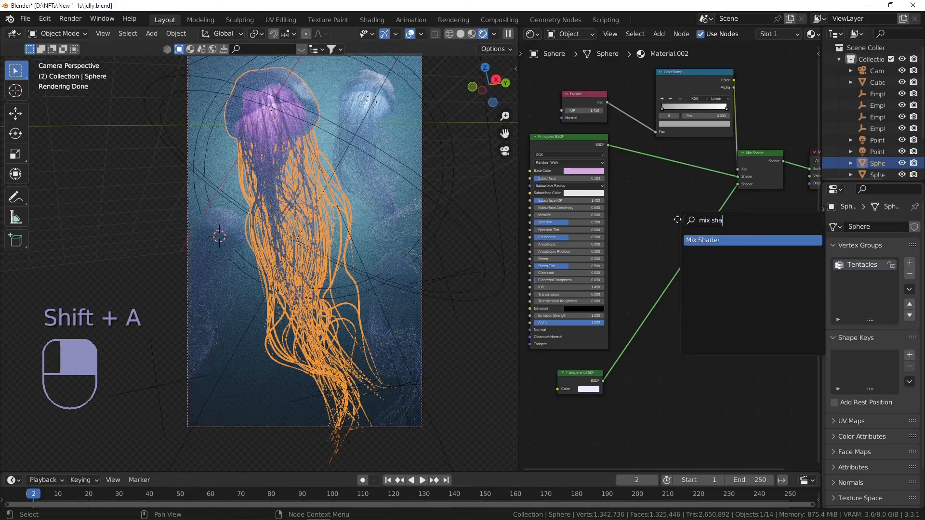
pyautogui.press('Return')
pyautogui.click(700, 258)
pyautogui.hotkey('shift', 'a')
pyautogui.write('prin')
pyautogui.press('Return')
pyautogui.moveTo(740, 343); pyautogui.dragTo(668, 279)
pyautogui.keyDown('shift'); pyautogui.moveTo(715, 250); pyautogui.dragTo(736, 183, button='middle'); pyautogui.keyUp('shift')
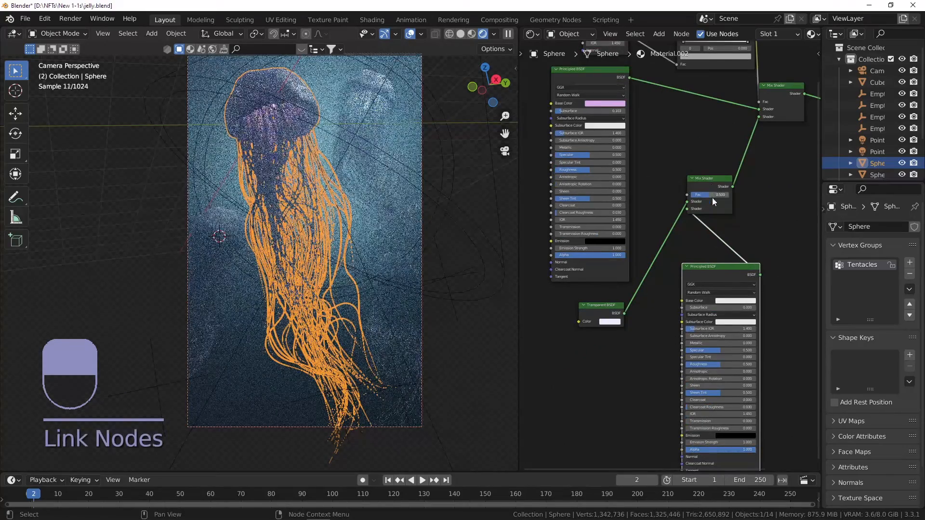
# Step: Set the inserted Mix Shader's factor to 0.402, save the file, and reselect the main jellyfish
pyautogui.moveTo(712, 194)
pyautogui.mouseDown()
pyautogui.moveTo(679, 194)
pyautogui.moveTo(699, 194)
pyautogui.mouseUp()
pyautogui.keyDown('shift'); pyautogui.moveTo(711, 332); pyautogui.dragTo(681, 212, button='middle'); pyautogui.keyUp('shift')
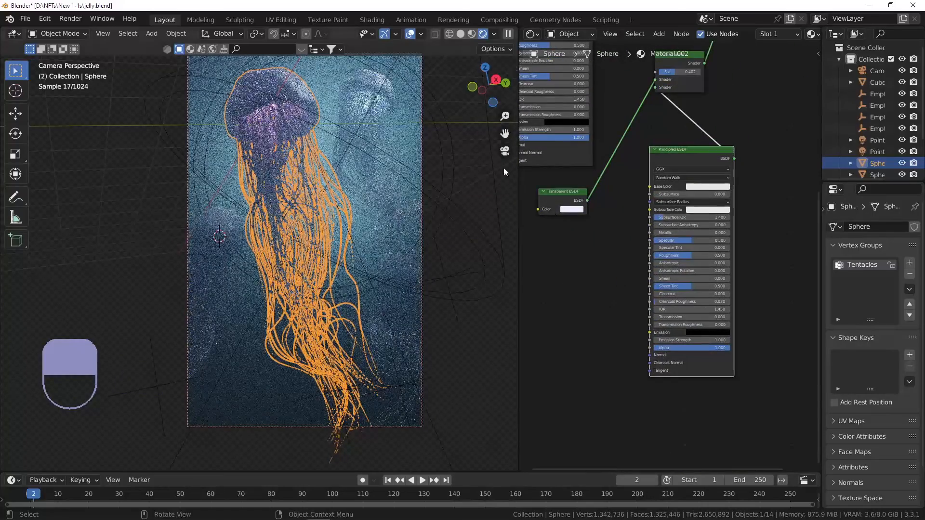
pyautogui.click(484, 143)
pyautogui.hotkey('ctrl', 's')
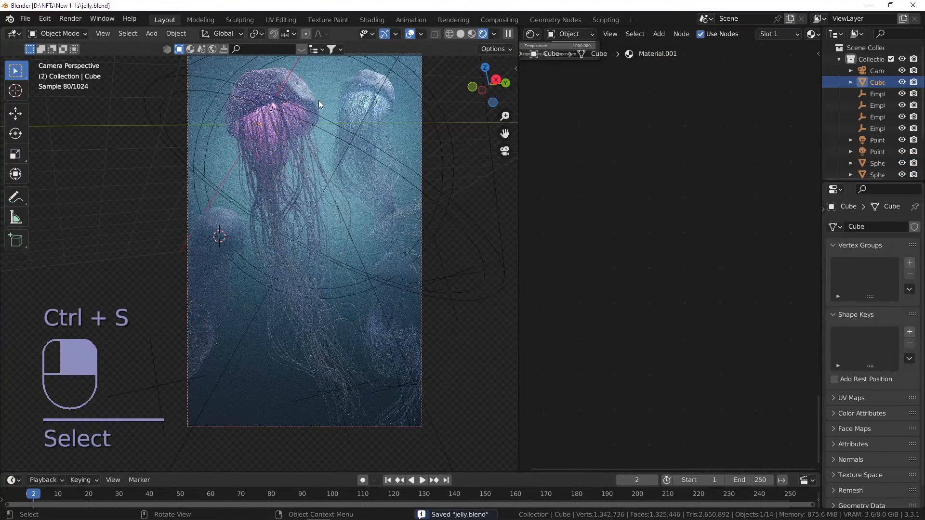
pyautogui.click(317, 102)
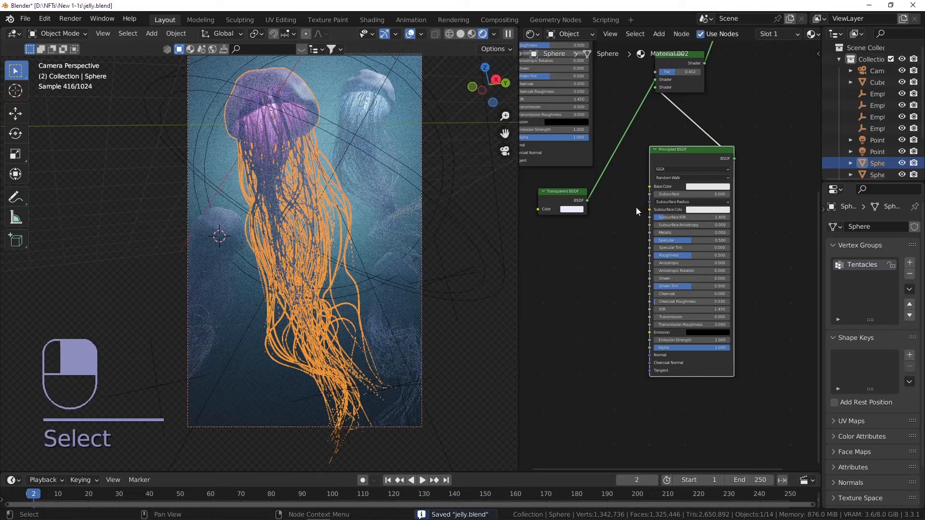
pyautogui.scroll(-2, 636, 211)
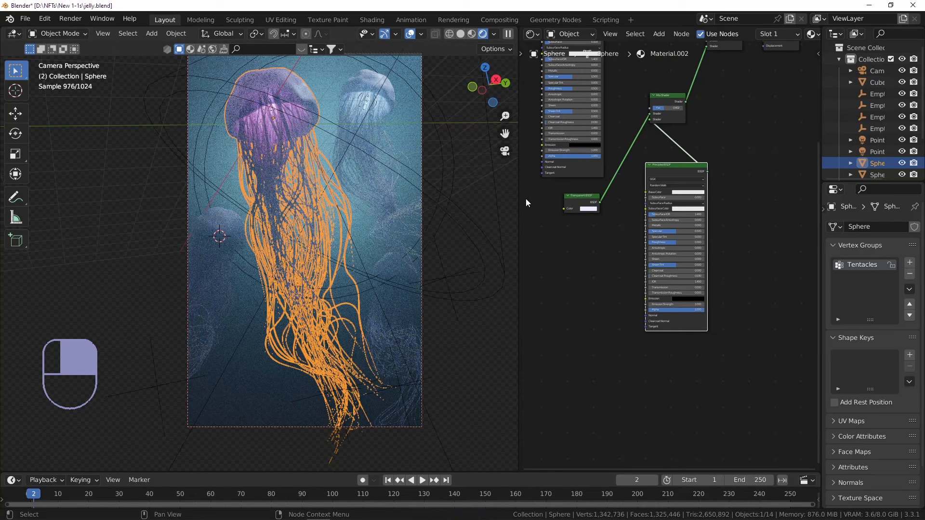
pyautogui.click(456, 124)
pyautogui.hotkey('ctrl', 's')
pyautogui.click(305, 91)
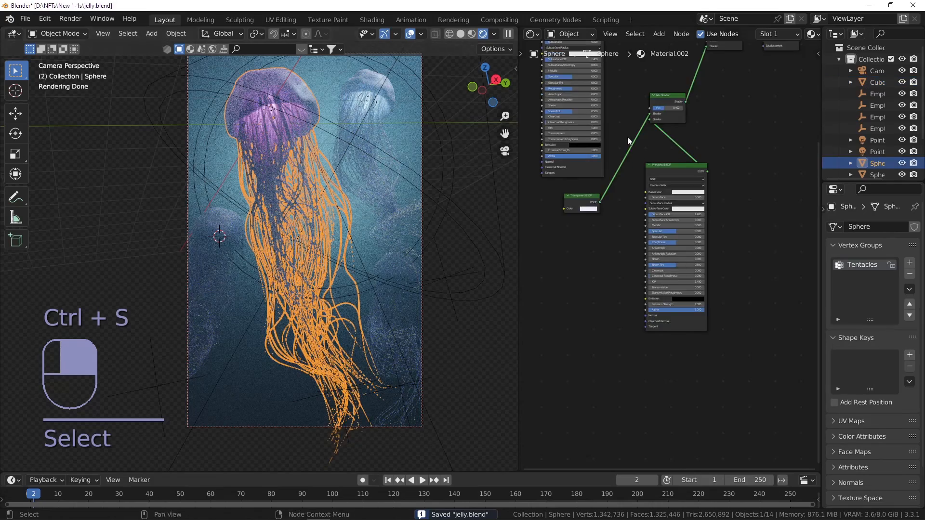
# Step: Swap the two shader inputs of the final Mix Shader before the Material Output, and save the file
pyautogui.moveTo(649, 147); pyautogui.dragTo(650, 155)
pyautogui.hotkey('ctrl', 'z')
pyautogui.moveTo(704, 103); pyautogui.dragTo(678, 189, button='middle')
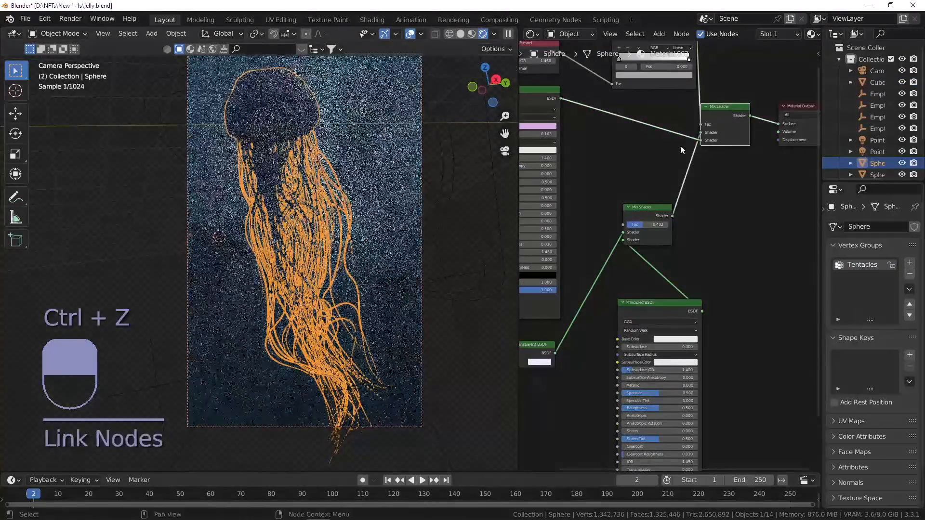
pyautogui.keyDown('ctrl'); pyautogui.click(453, 134); pyautogui.keyUp('ctrl')
pyautogui.hotkey('ctrl', 's')
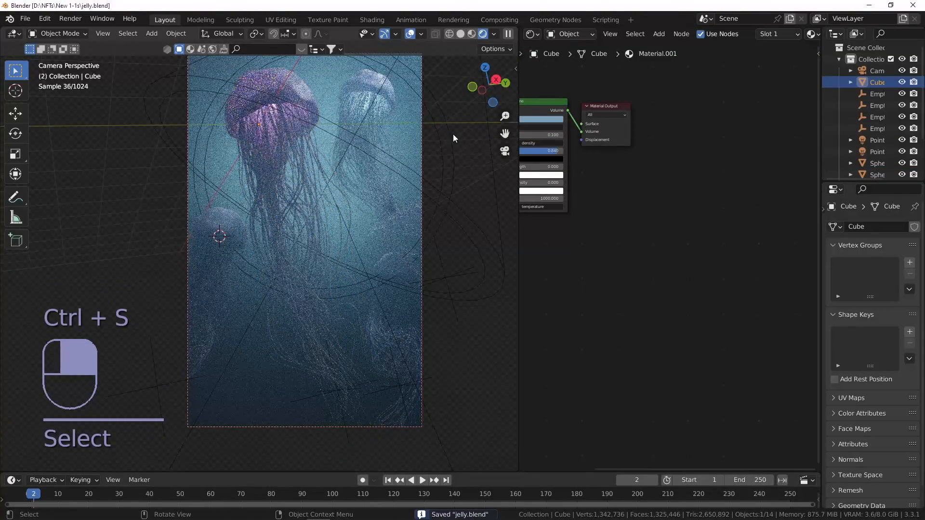
# Step: In the main jellyfish's material, darken the ColorRamp's first stop to black
pyautogui.click(267, 114)
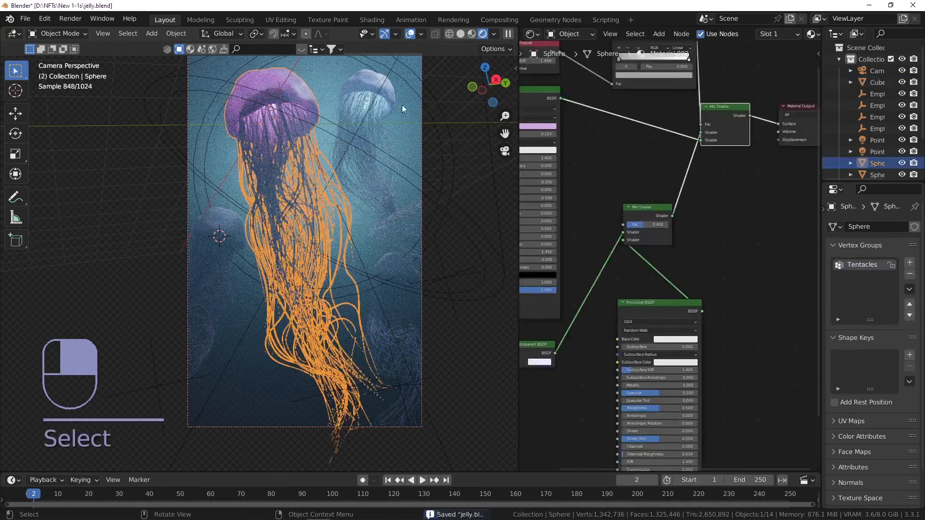
pyautogui.scroll(2, 641, 124)
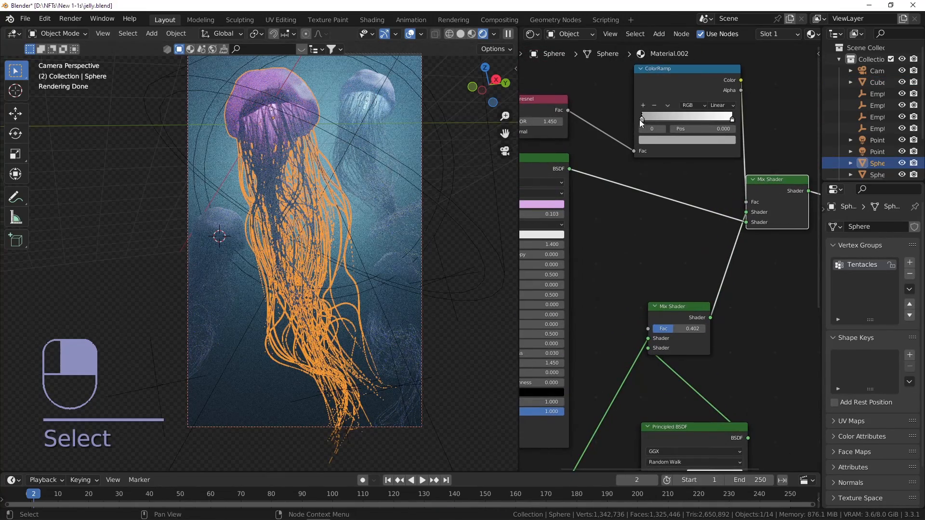
pyautogui.click(693, 139)
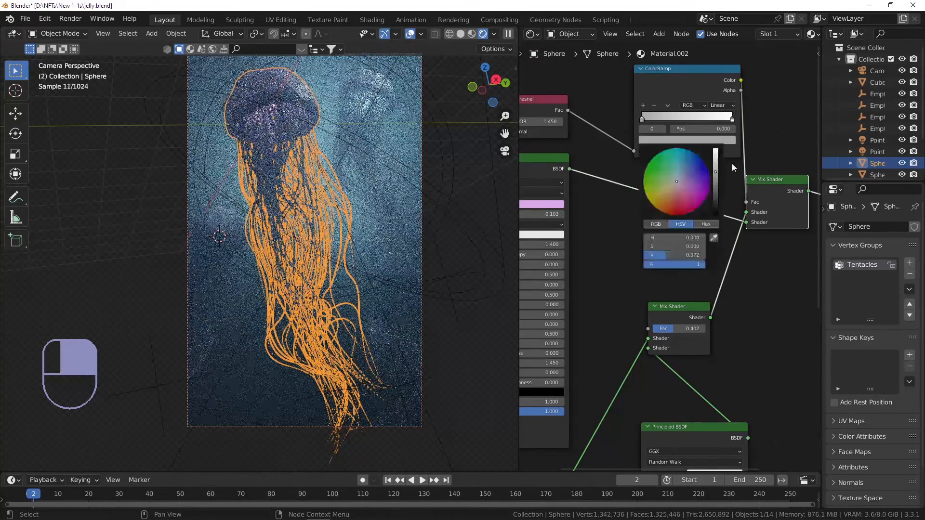
pyautogui.moveTo(716, 193); pyautogui.dragTo(716, 216)
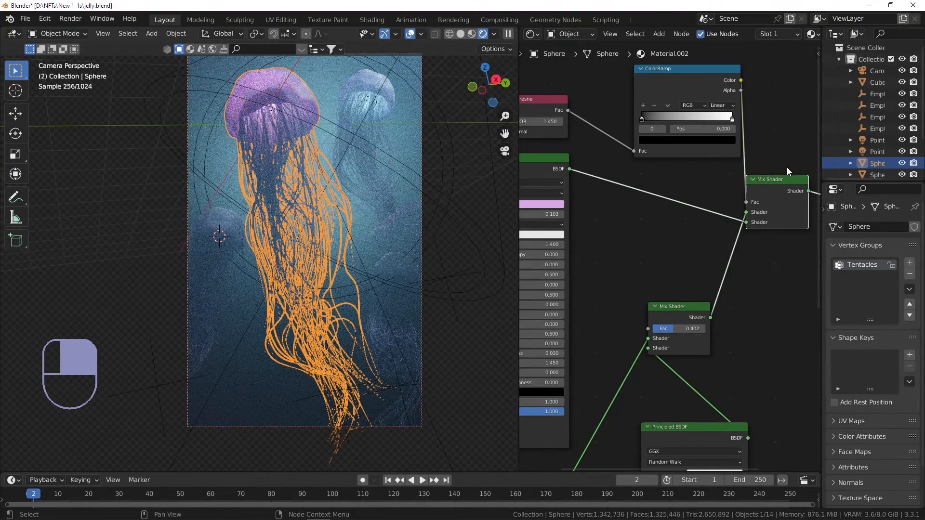
# Step: Try linking the pink Principled BSDF directly to the Material Output's surface, and undo the link
pyautogui.scroll(-1, 739, 147)
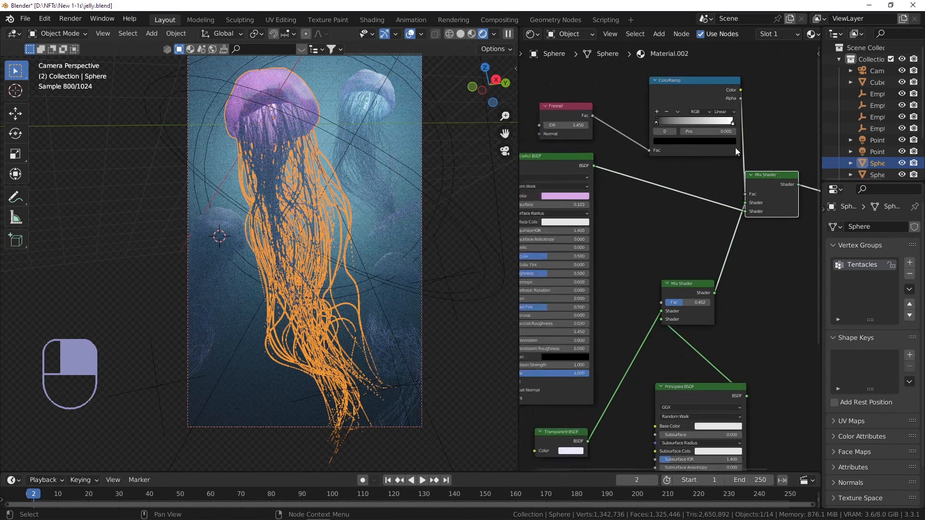
pyautogui.moveTo(800, 190); pyautogui.dragTo(738, 187, button='middle')
pyautogui.scroll(-3, 627, 173)
pyautogui.moveTo(552, 166); pyautogui.dragTo(734, 188)
pyautogui.hotkey('ctrl', 'z')
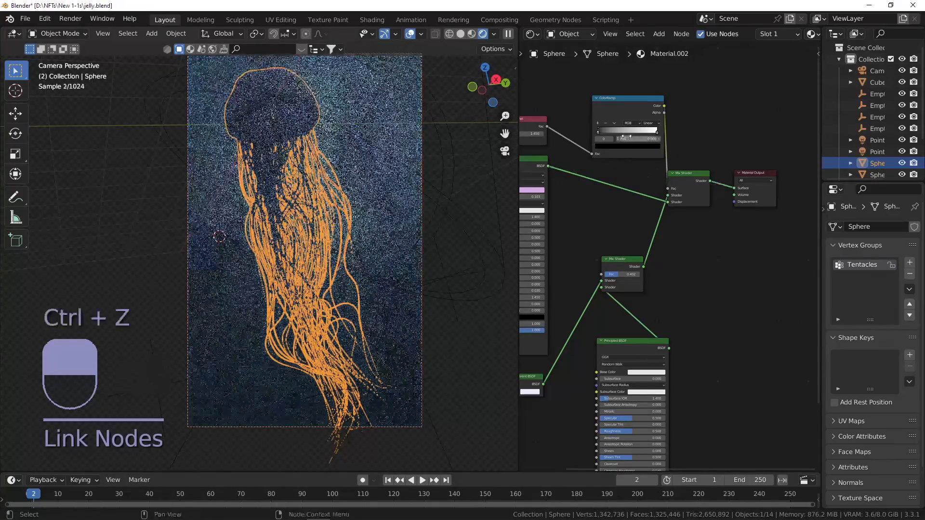
# Step: Select the ColorRamp's white stop and swap the final Mix Shader's two shader inputs back to their original order
pyautogui.scroll(2, 666, 135)
pyautogui.click(665, 131)
pyautogui.moveTo(678, 216); pyautogui.dragTo(678, 224)
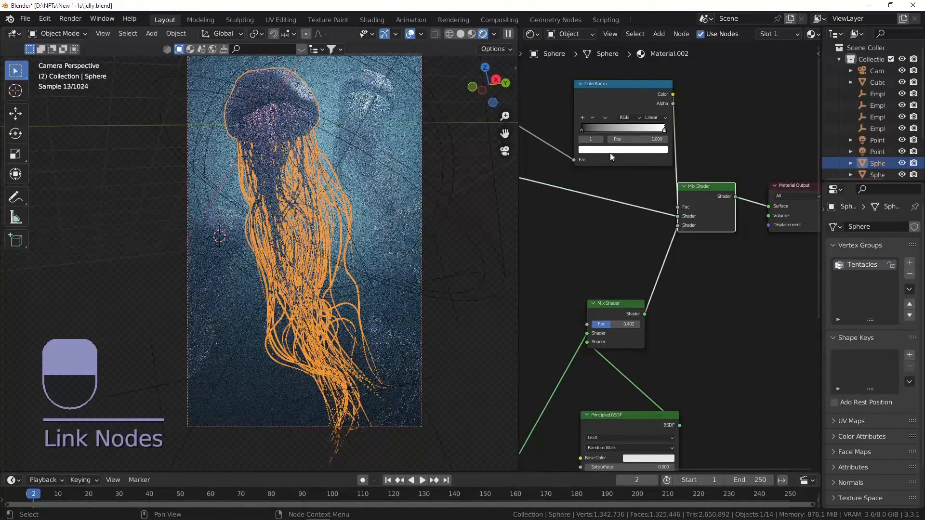
# Step: Move the ColorRamp's white stop to about position 0.05, next to the black stop, and save the file
pyautogui.moveTo(663, 131)
pyautogui.mouseDown()
pyautogui.moveTo(614, 130)
pyautogui.moveTo(664, 131)
pyautogui.mouseUp()
pyautogui.moveTo(581, 129); pyautogui.dragTo(556, 123)
pyautogui.moveTo(557, 122); pyautogui.dragTo(660, 147, button='middle')
pyautogui.moveTo(747, 140); pyautogui.dragTo(654, 143)
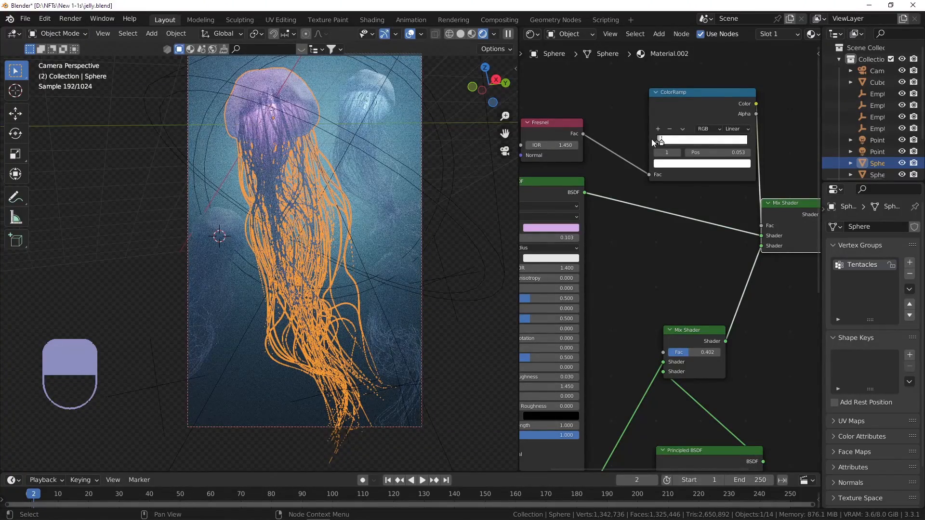
pyautogui.moveTo(664, 142); pyautogui.dragTo(661, 140)
pyautogui.hotkey('ctrl', 's')
pyautogui.click(438, 128)
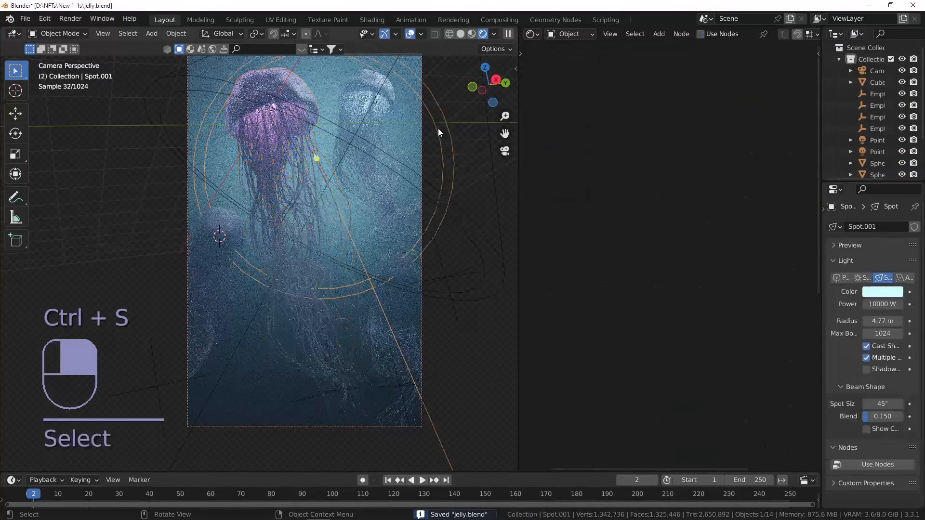
pyautogui.click(478, 221)
pyautogui.click(252, 230)
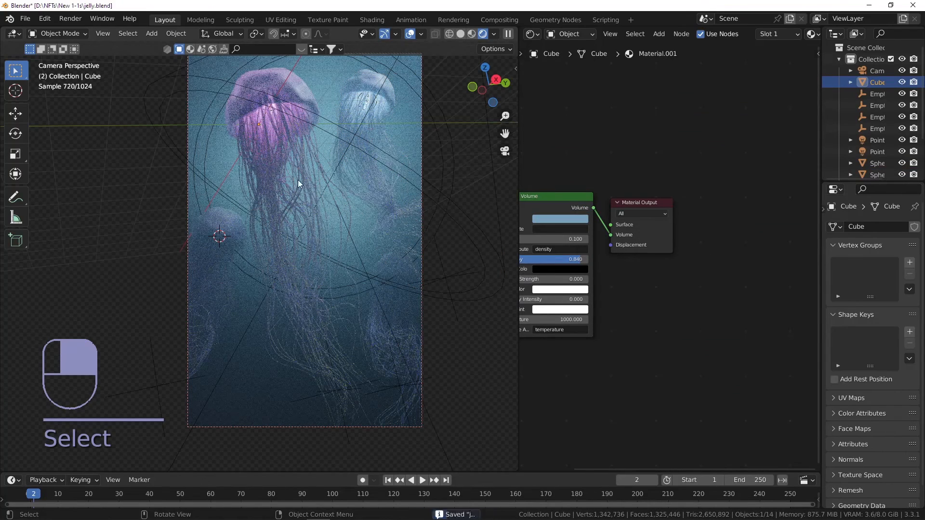
# Step: Set the radius of the purple point light in the main jellyfish to 0.59 m, and save the file
pyautogui.click(268, 99)
pyautogui.click(262, 94)
pyautogui.click(263, 98)
pyautogui.click(264, 103)
pyautogui.click(264, 103)
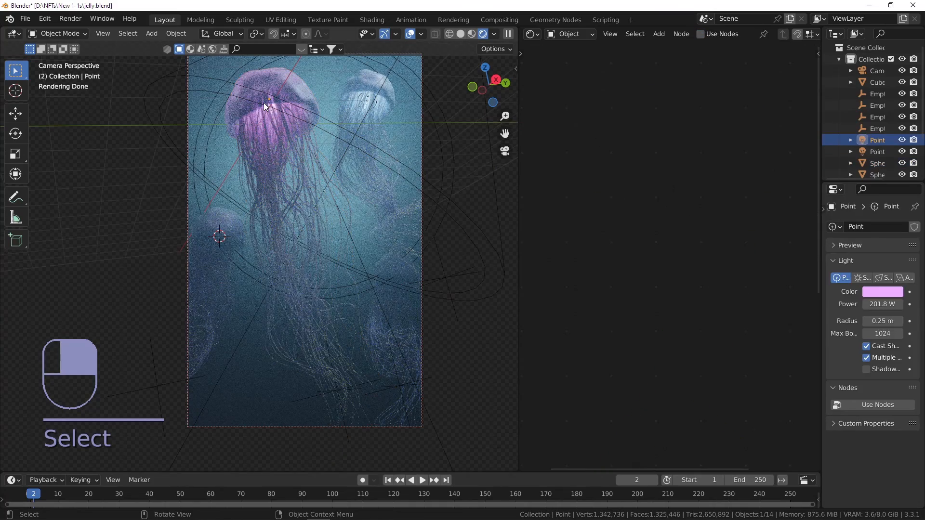
pyautogui.moveTo(882, 322); pyautogui.dragTo(894, 321)
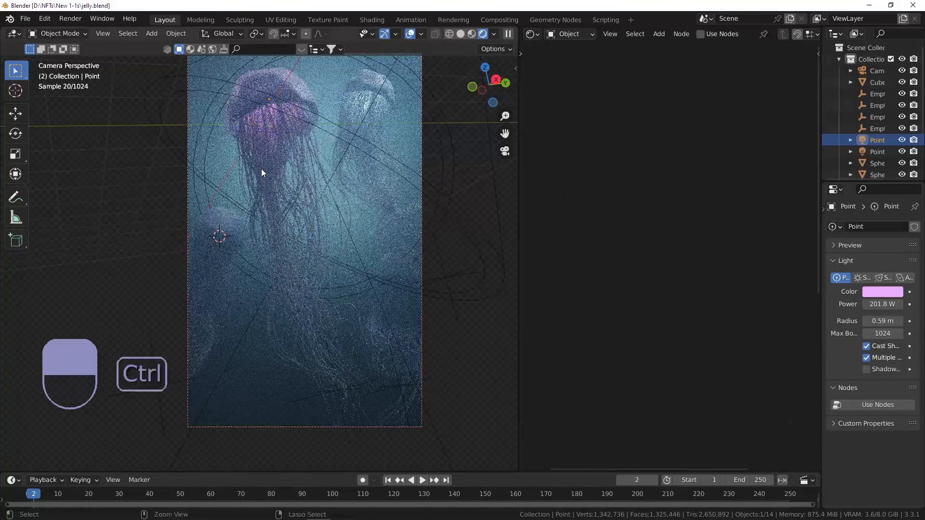
pyautogui.hotkey('ctrl', 's')
pyautogui.click(450, 112)
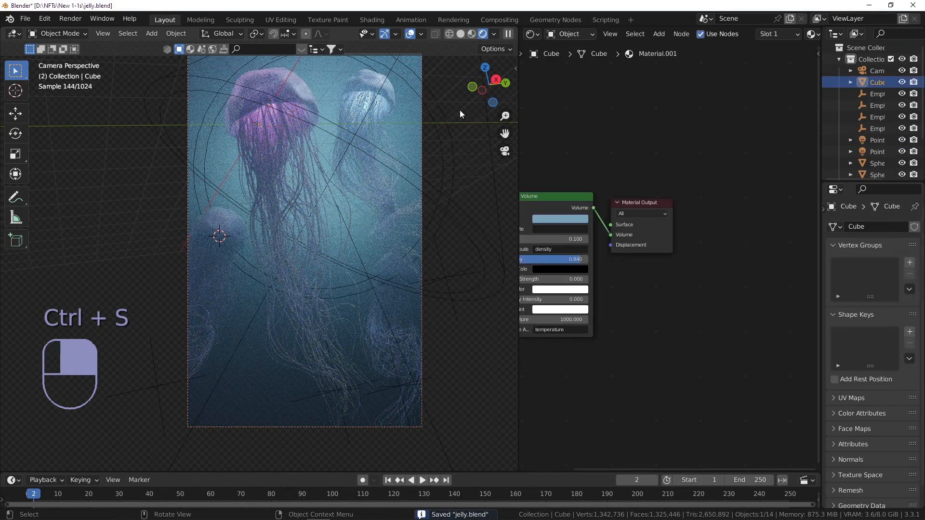